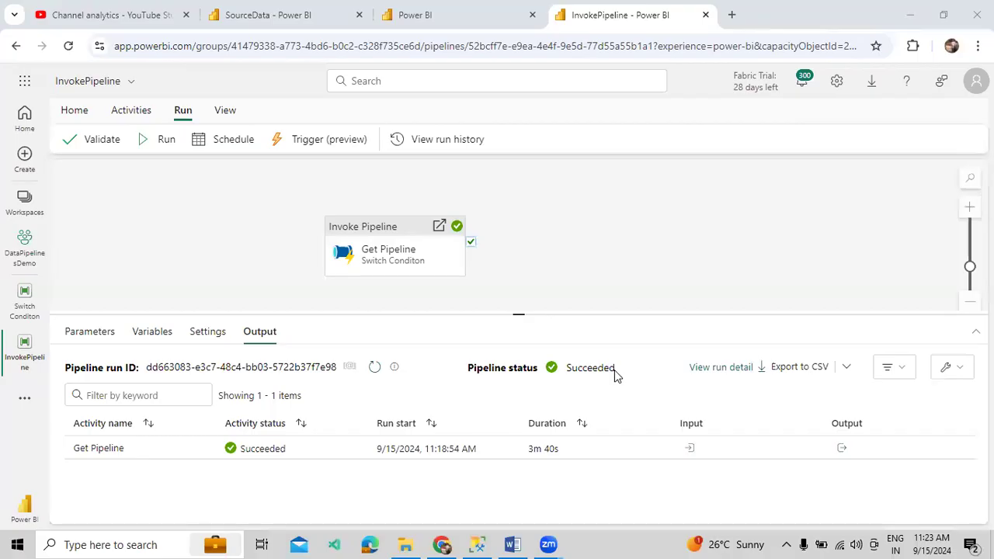
Show the Get Pipeline run's output, with pipelineRunId and pipelineName 'Switch Conditon'
left_click(566, 226)
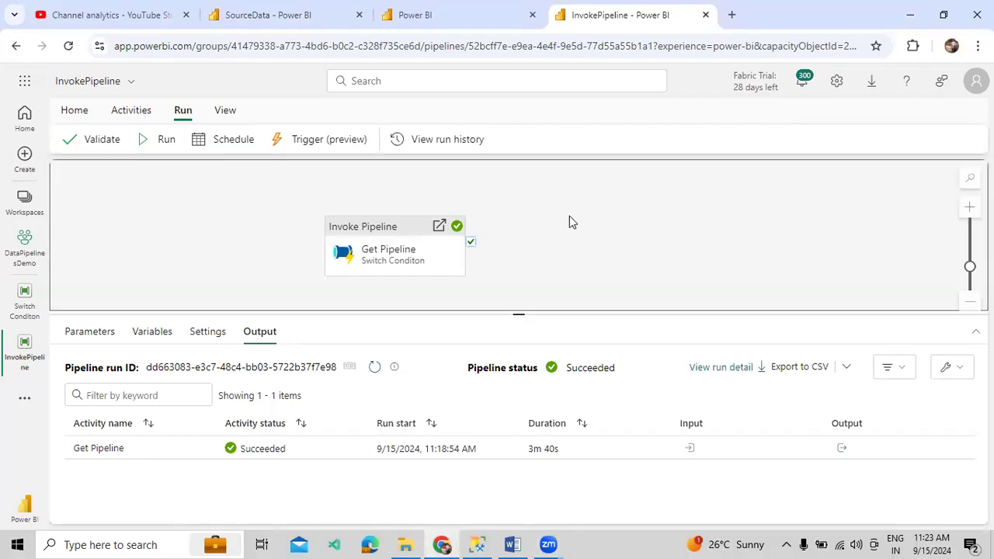
left_click(373, 409)
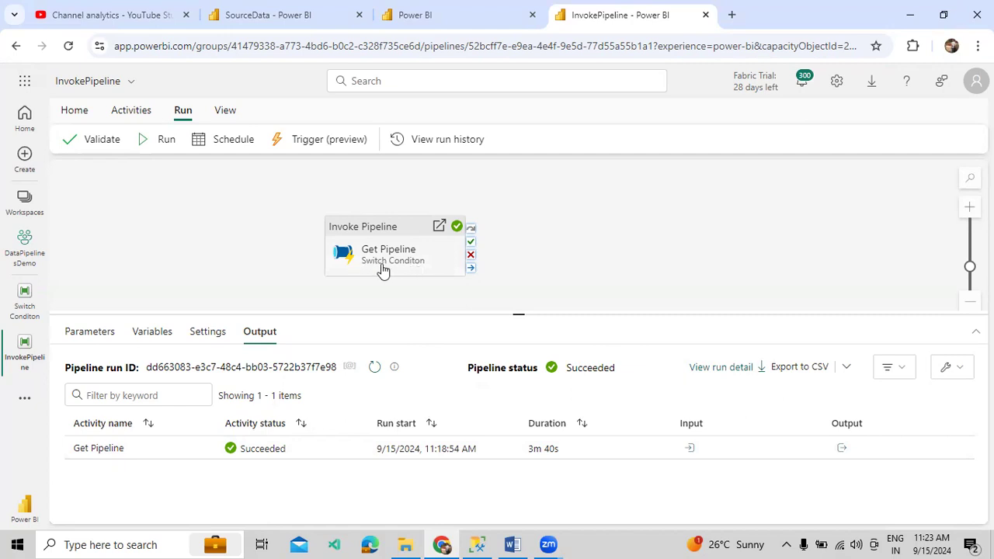
left_click(842, 449)
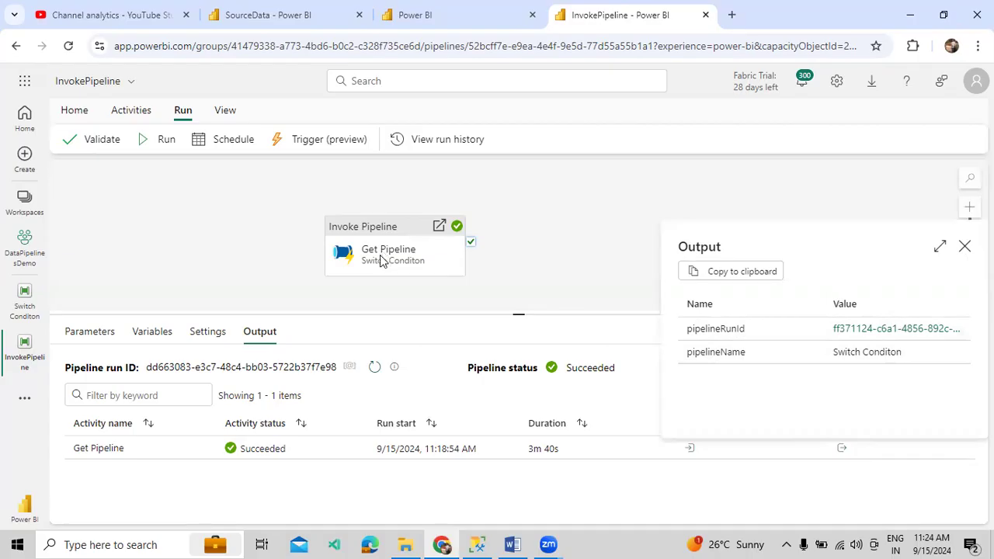
left_click_drag(832, 355, 903, 354)
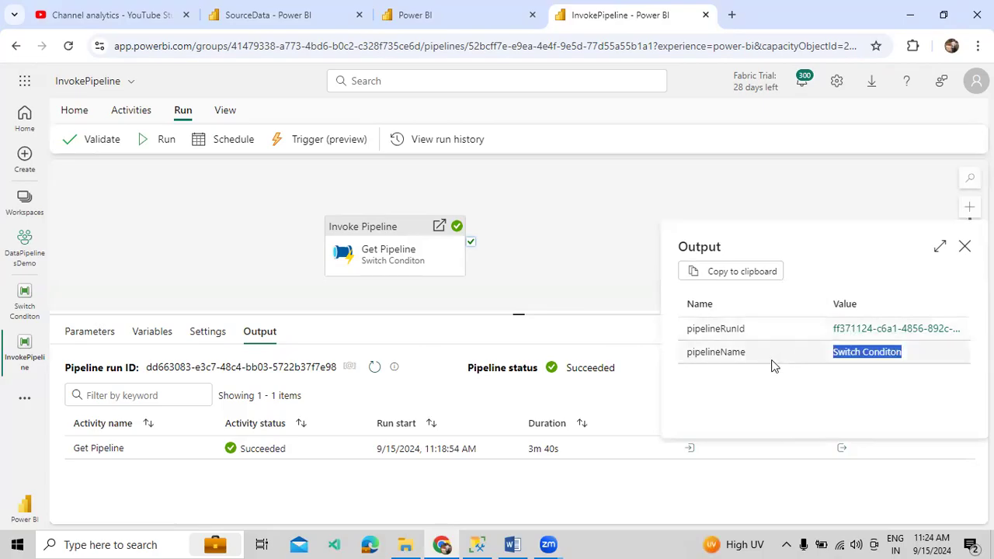
left_click(784, 398)
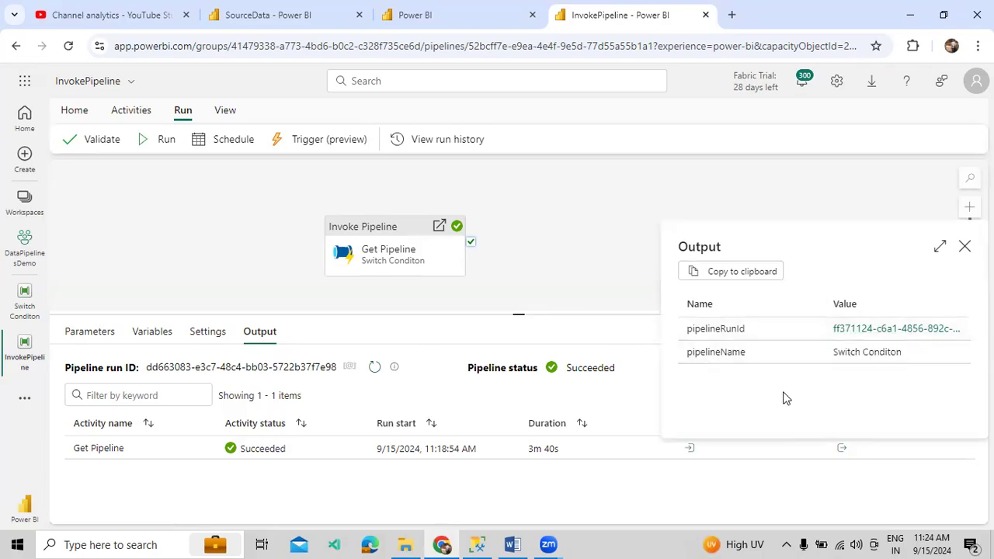
Follow the pipelineRunId link to the Switch Conditon run and review its 11 succeeded activities
left_click(938, 330)
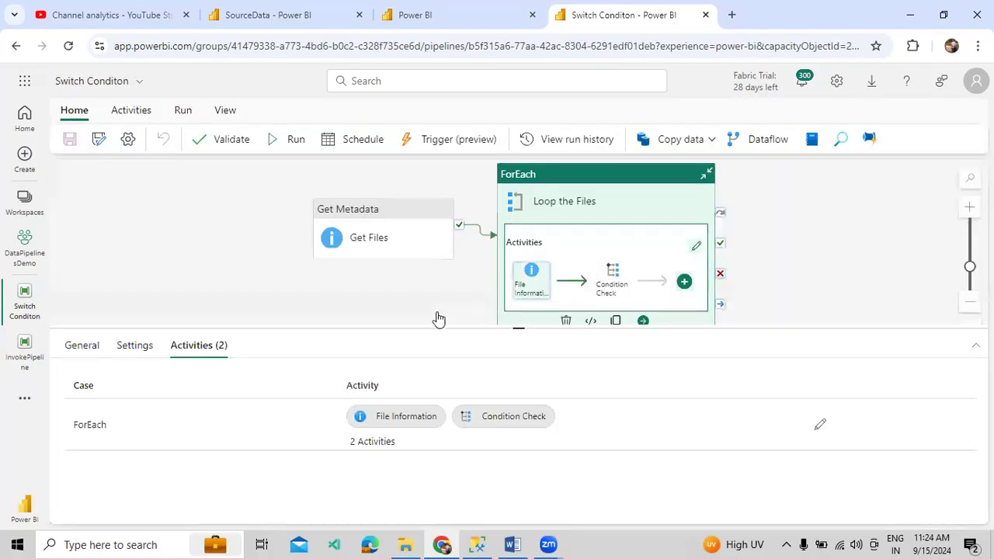
left_click(384, 307)
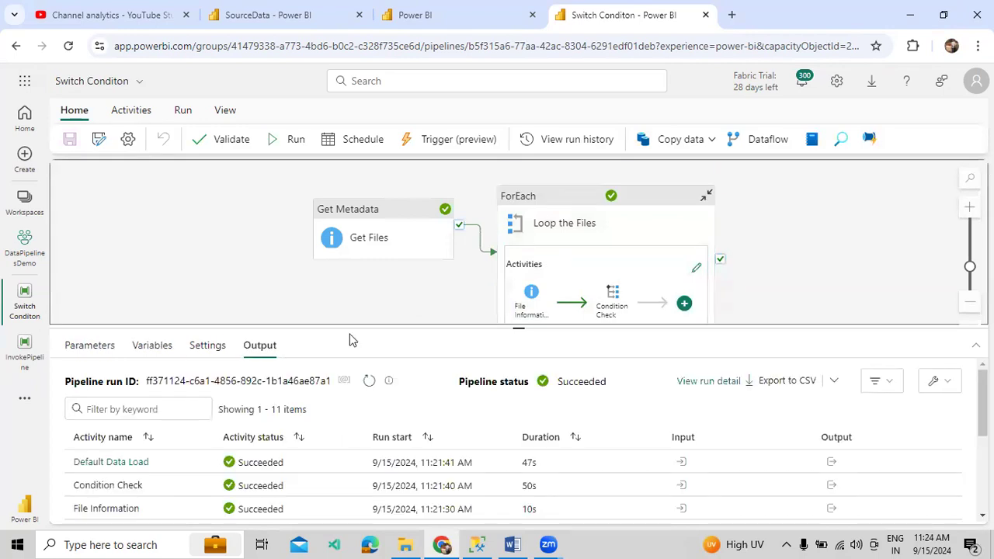
left_click_drag(353, 330, 368, 211)
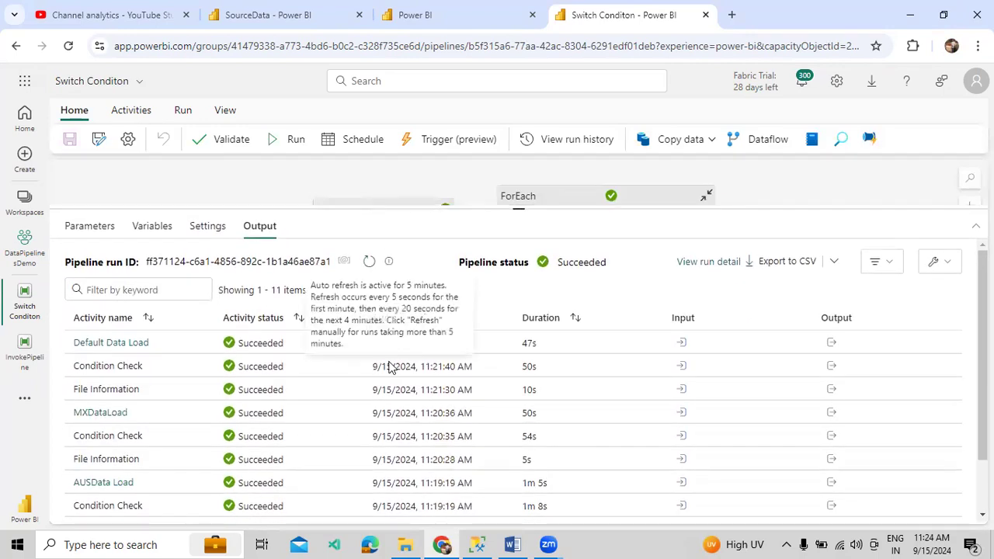
scroll(405, 365, "down", 2)
scroll(396, 350, "up", 2)
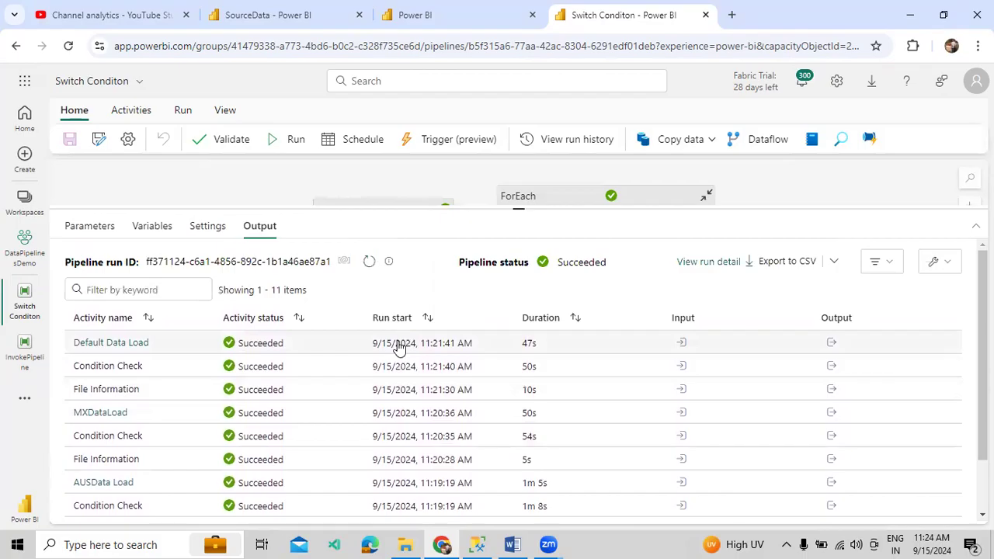
scroll(391, 388, "down", 2)
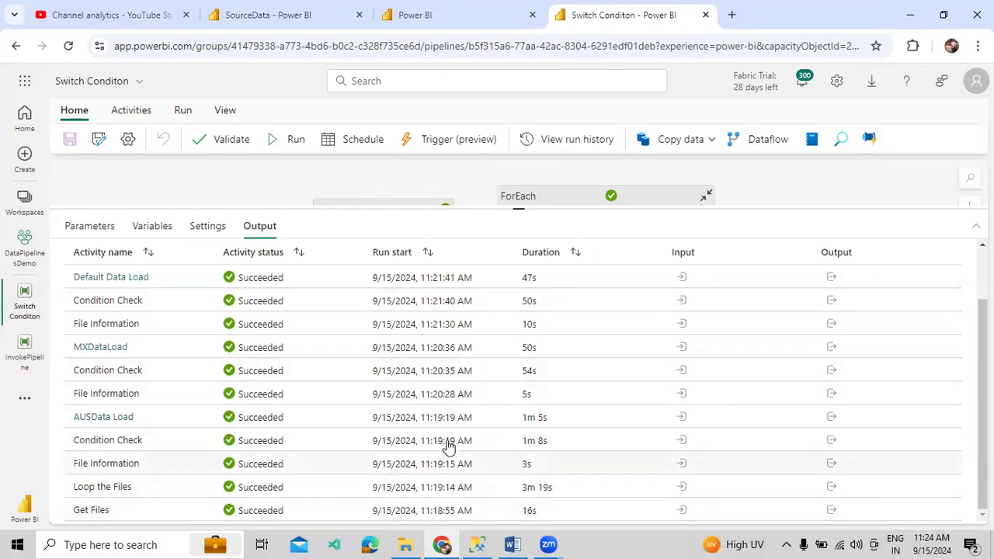
scroll(446, 408, "up", 2)
scroll(435, 371, "down", 2)
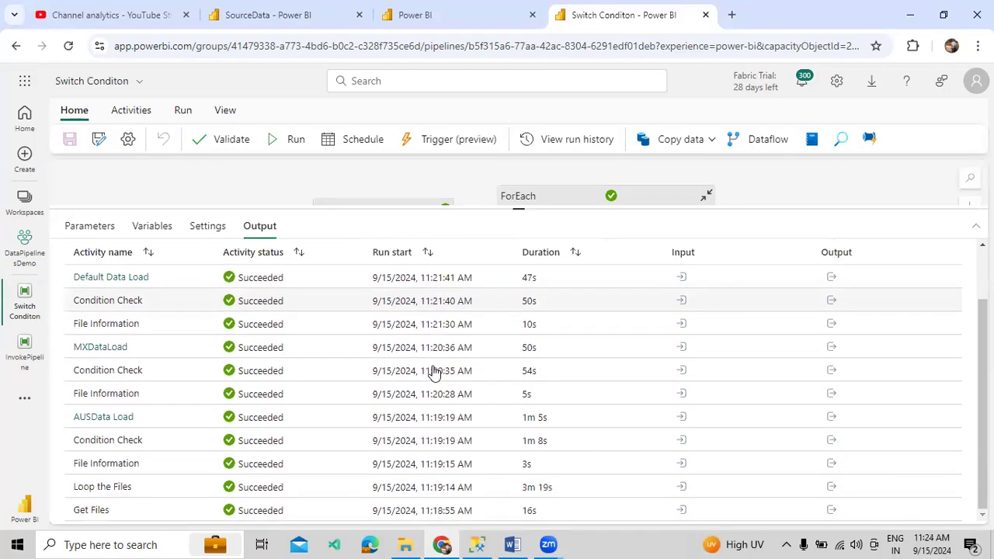
scroll(427, 368, "up", 2)
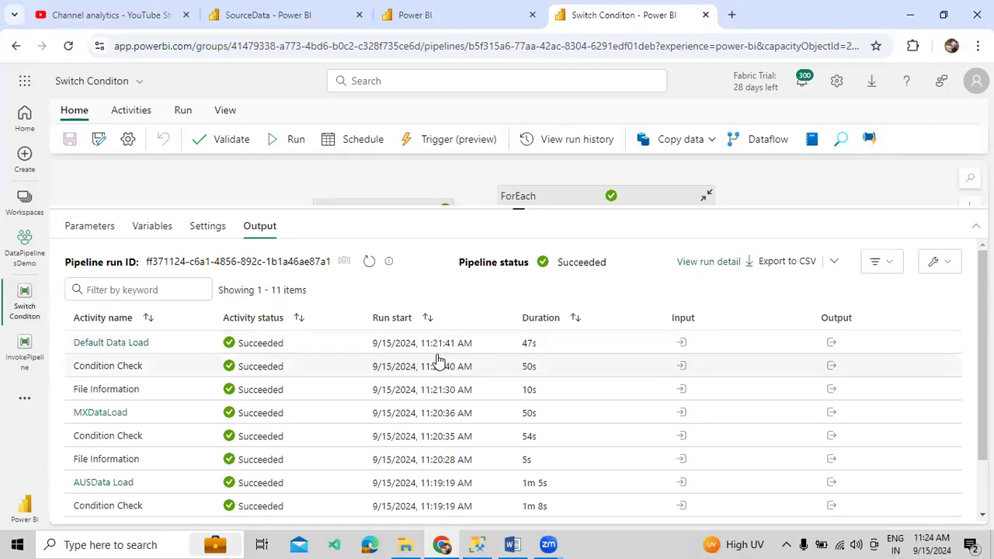
scroll(453, 403, "down", 2)
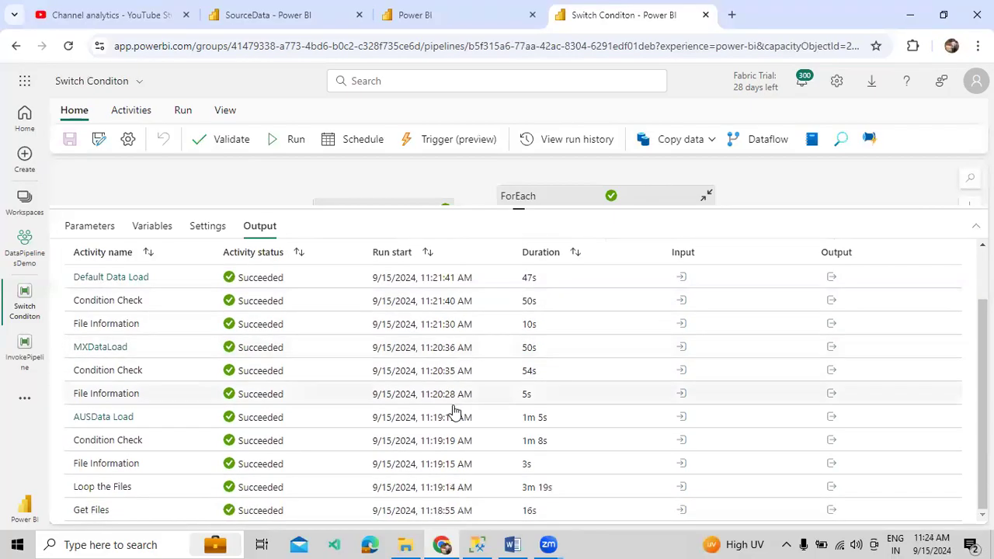
scroll(463, 297, "up", 2)
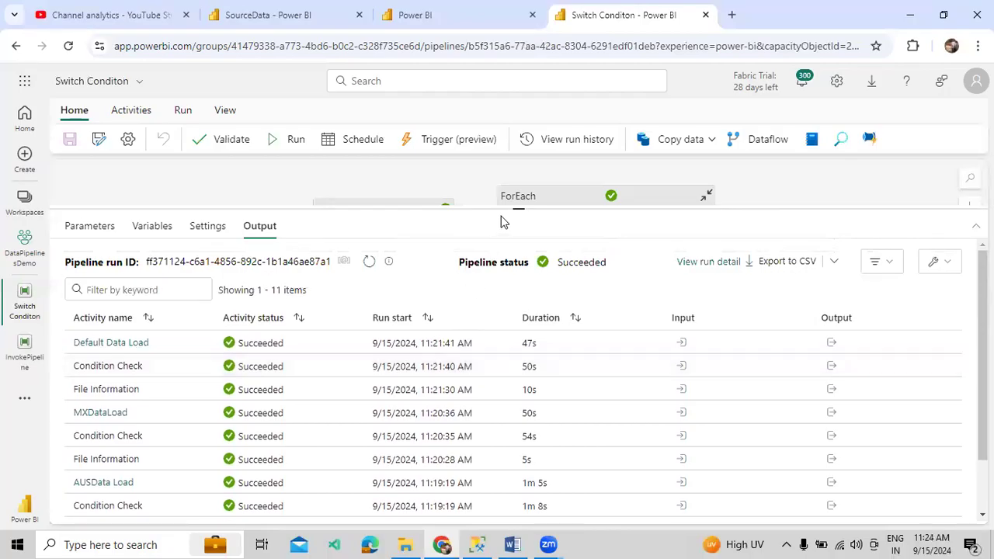
left_click_drag(506, 207, 519, 340)
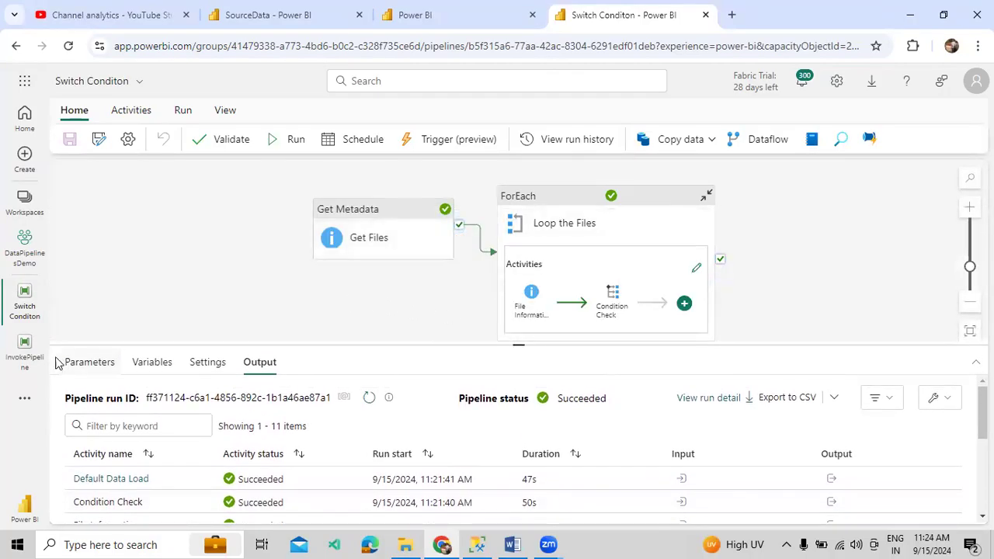
Return to InvokePipeline and delete its Invoke Pipeline activity from the canvas
left_click(25, 347)
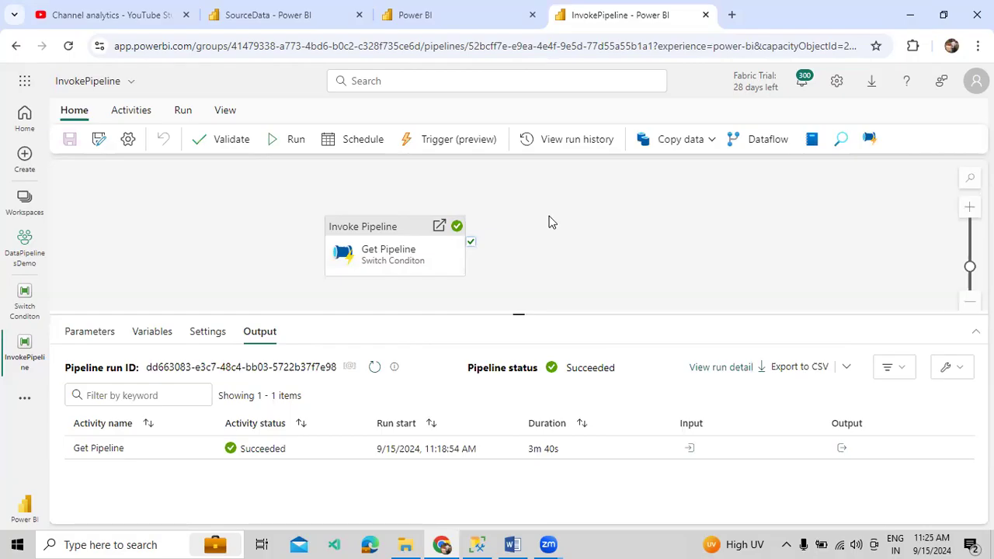
left_click(445, 245)
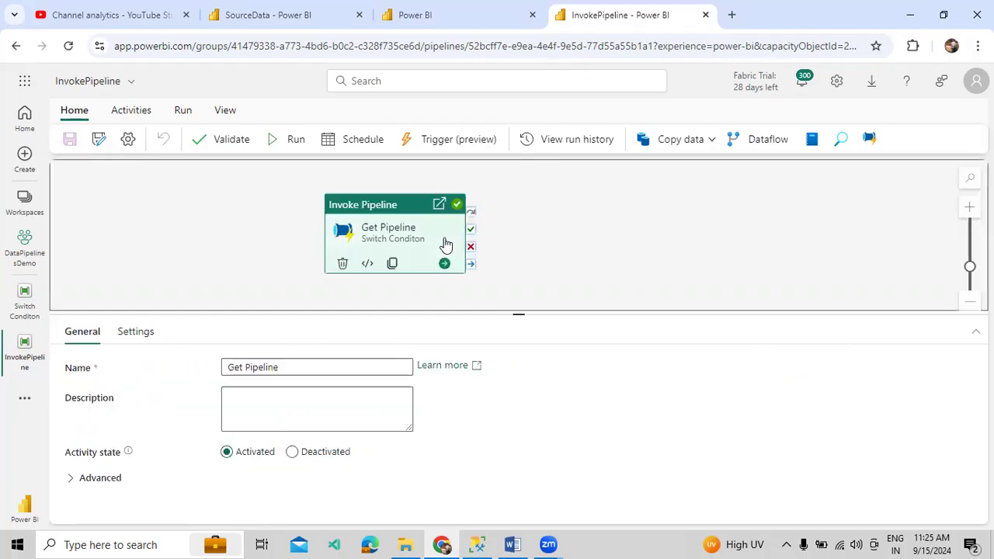
key("Delete")
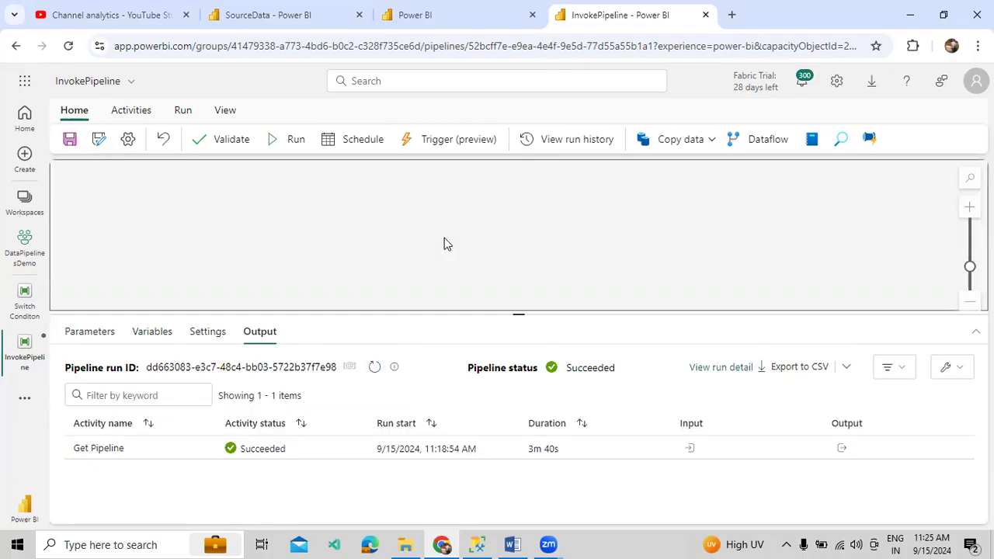
mouse_move(517, 544)
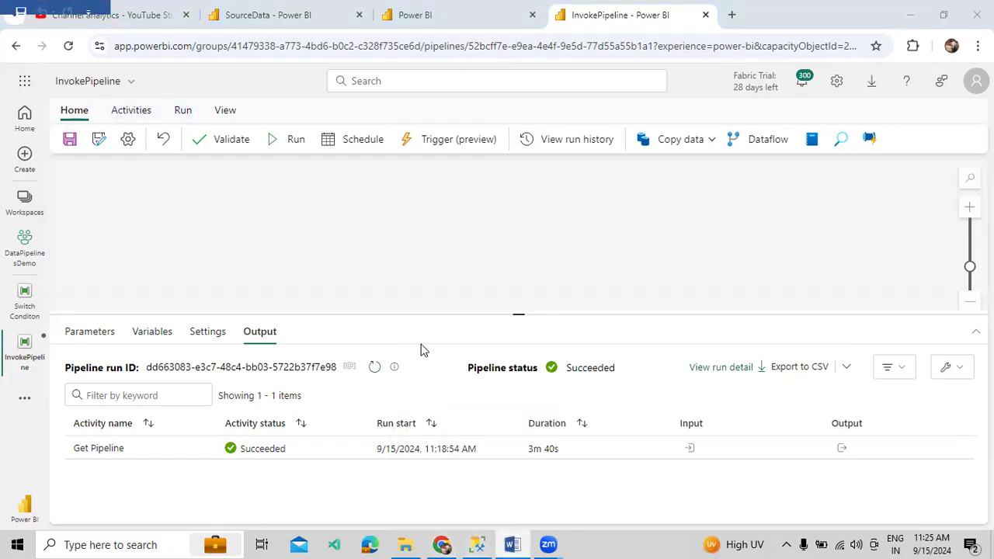
scroll(337, 258, "up", 1)
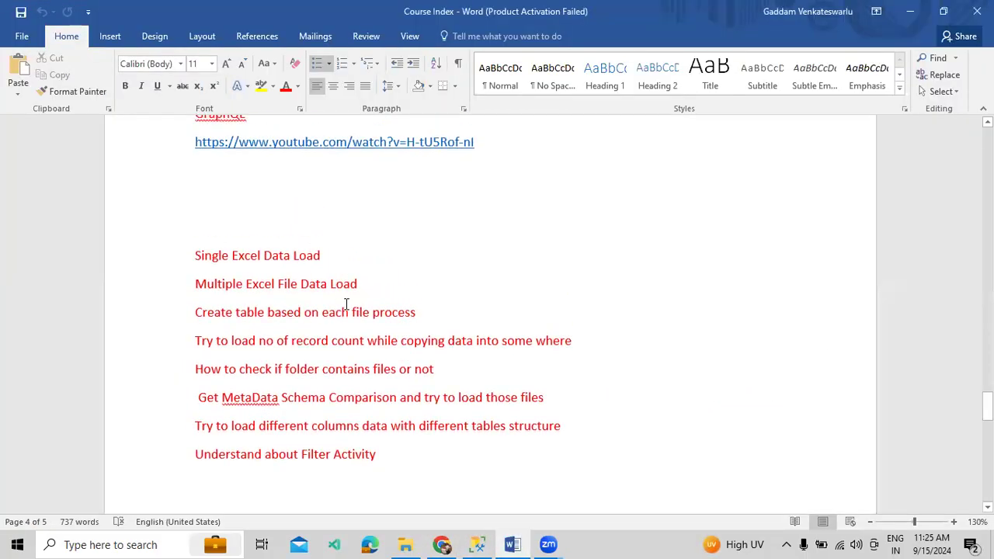
Switch from Word back to the browser showing the empty InvokePipeline canvas
left_click_drag(441, 539, 485, 538)
left_click(482, 543)
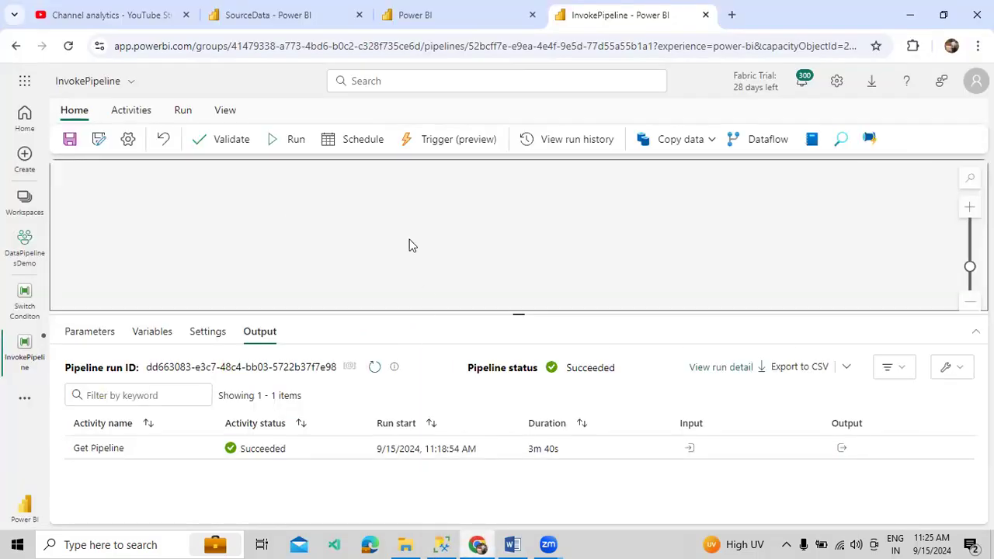
Add a Copy data activity to the InvokePipeline canvas, then switch to the SourceData lakehouse
left_click(132, 110)
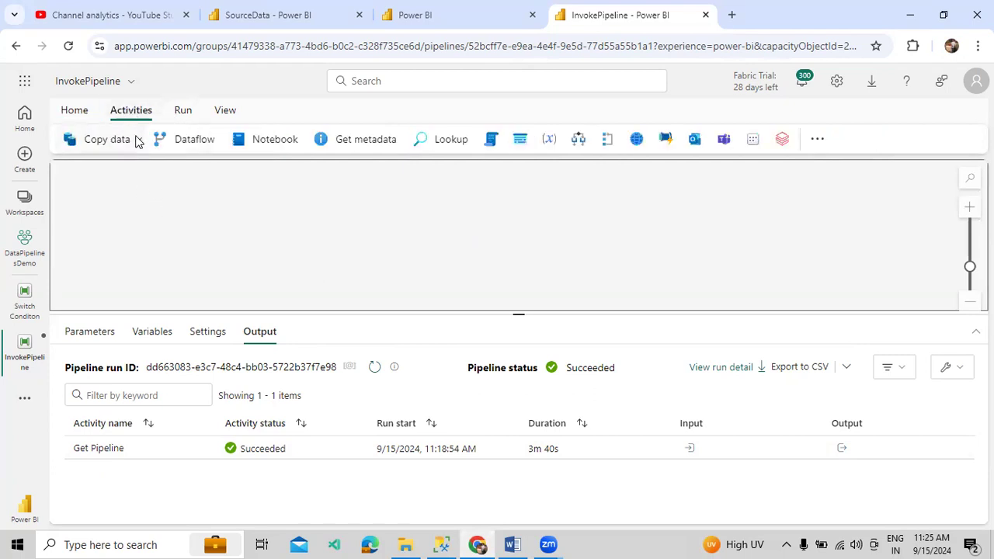
left_click(137, 139)
left_click(127, 168)
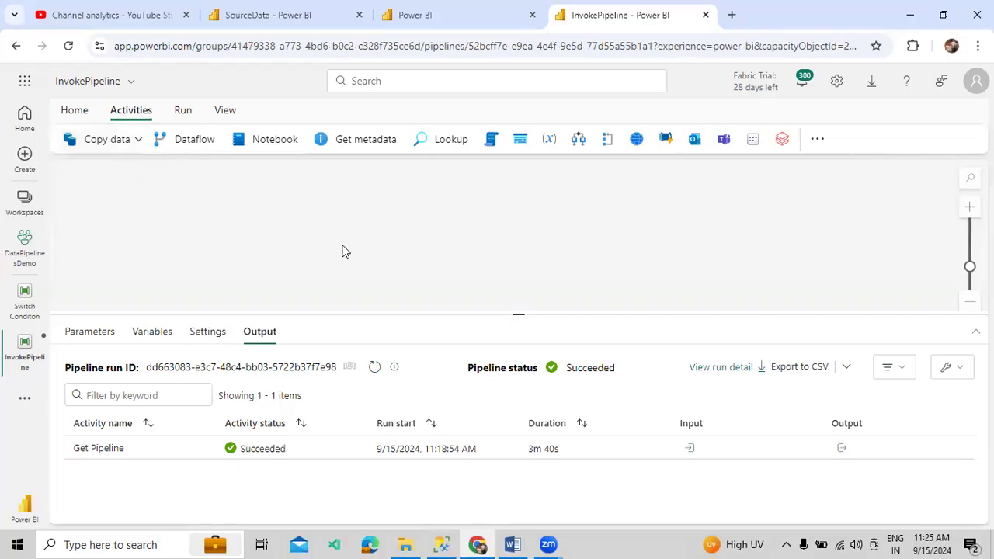
left_click_drag(181, 195, 372, 220)
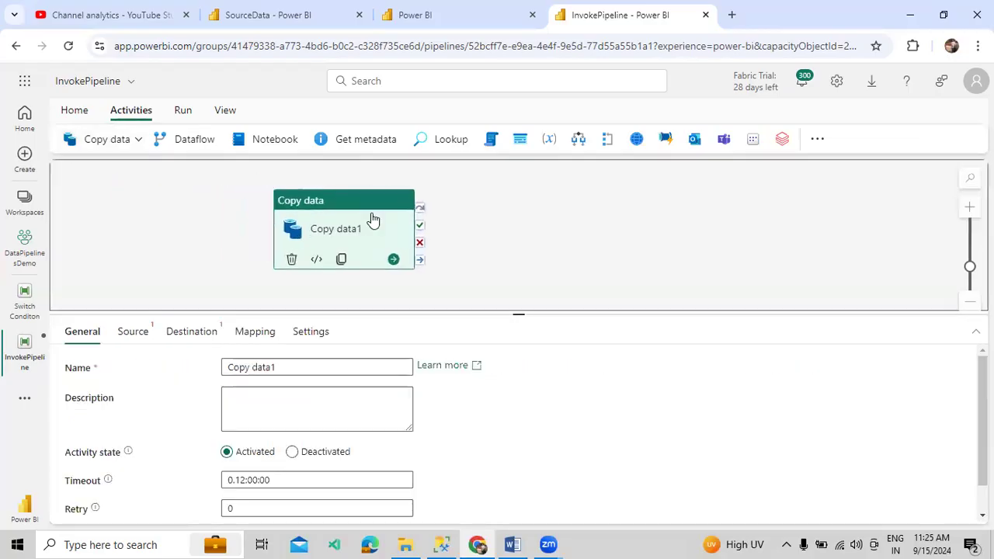
left_click(273, 17)
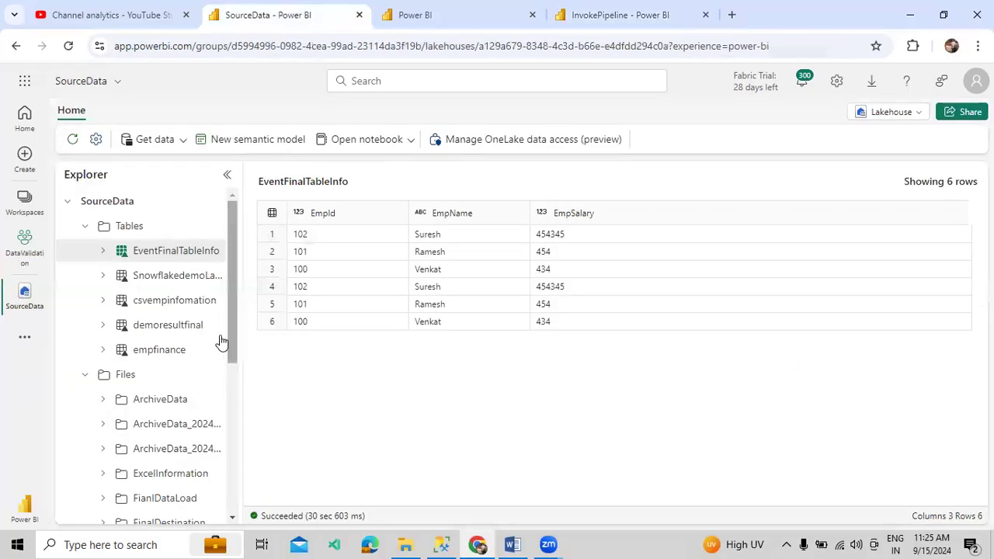
Open the ExcelInformation folder under SourceData Files and preview Dept.xlsx
left_click(86, 225)
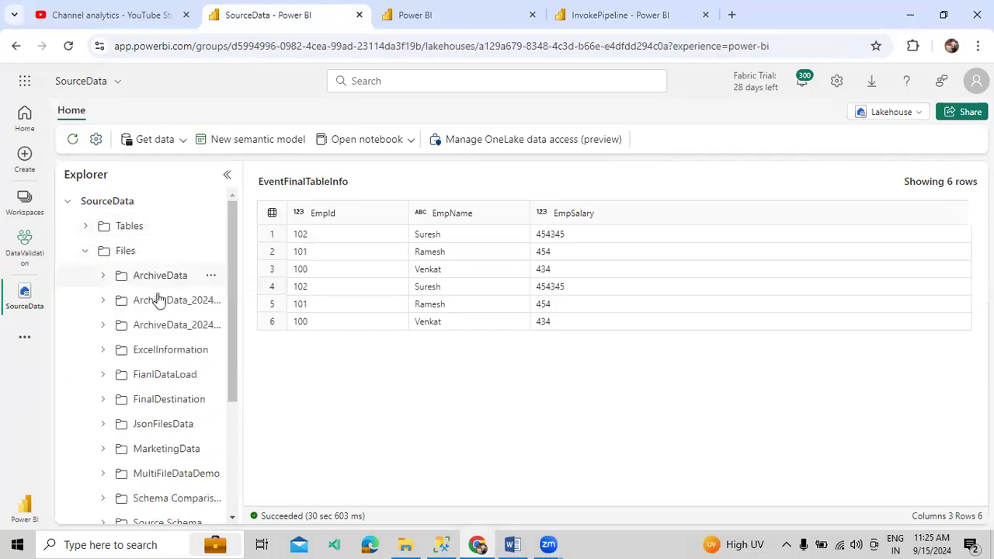
left_click_drag(238, 309, 317, 317)
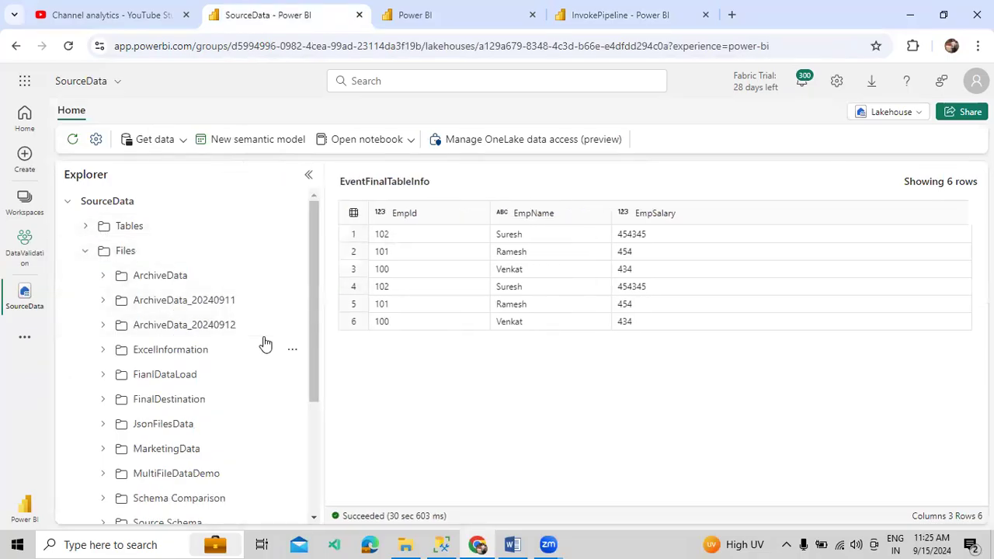
scroll(265, 343, "down", 2)
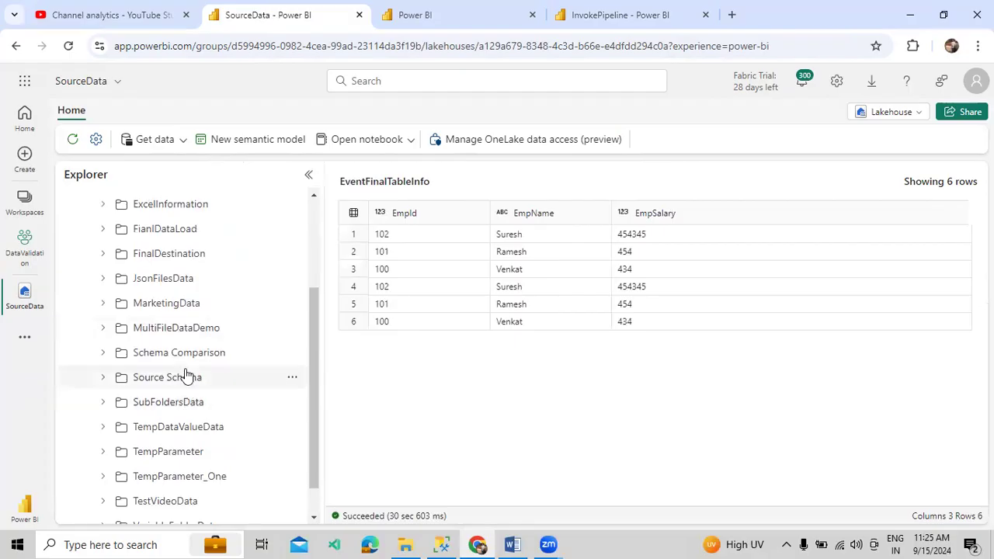
left_click(171, 205)
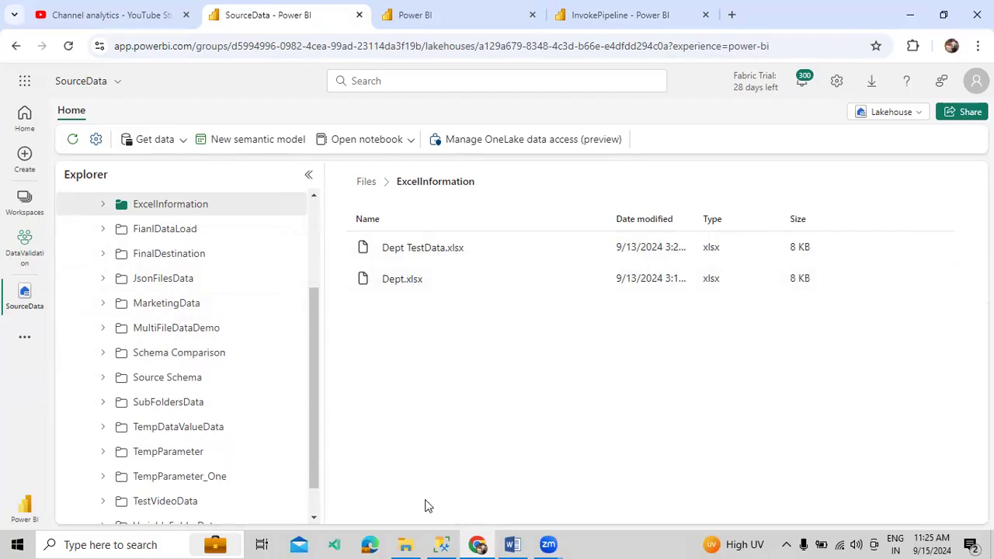
left_click(401, 284)
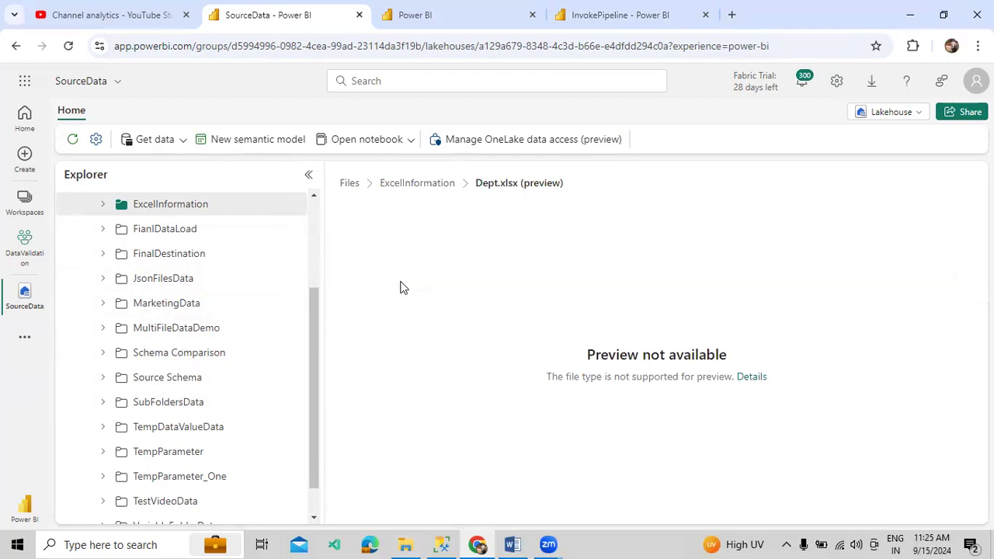
left_click(419, 186)
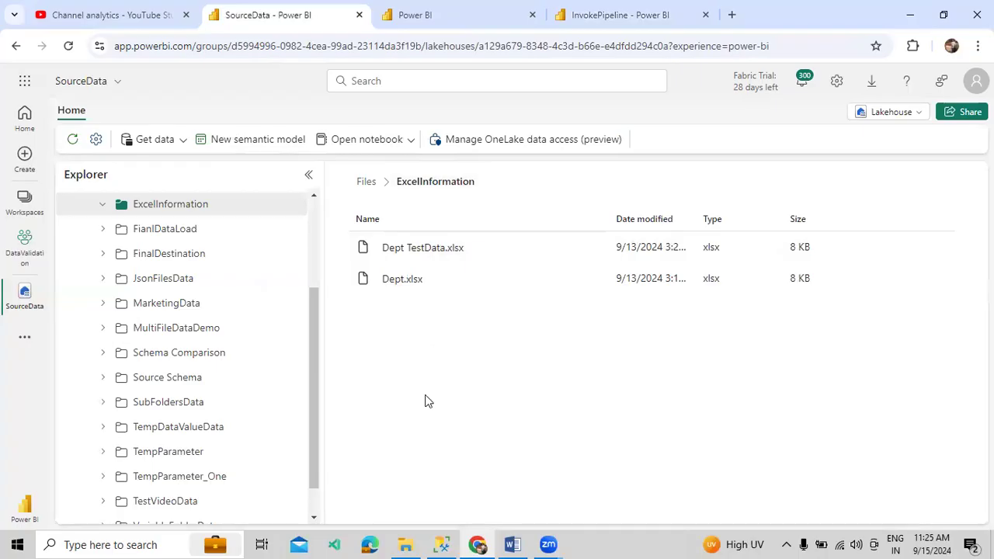
Open Dept.xlsx from the local Excel Data folder in a new File Explorer window
mouse_move(419, 542)
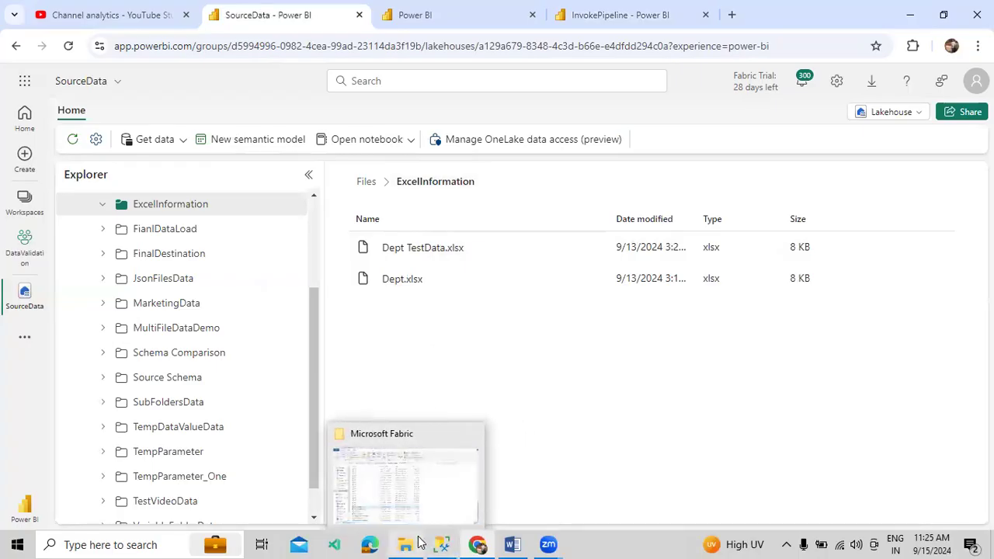
left_click(444, 509)
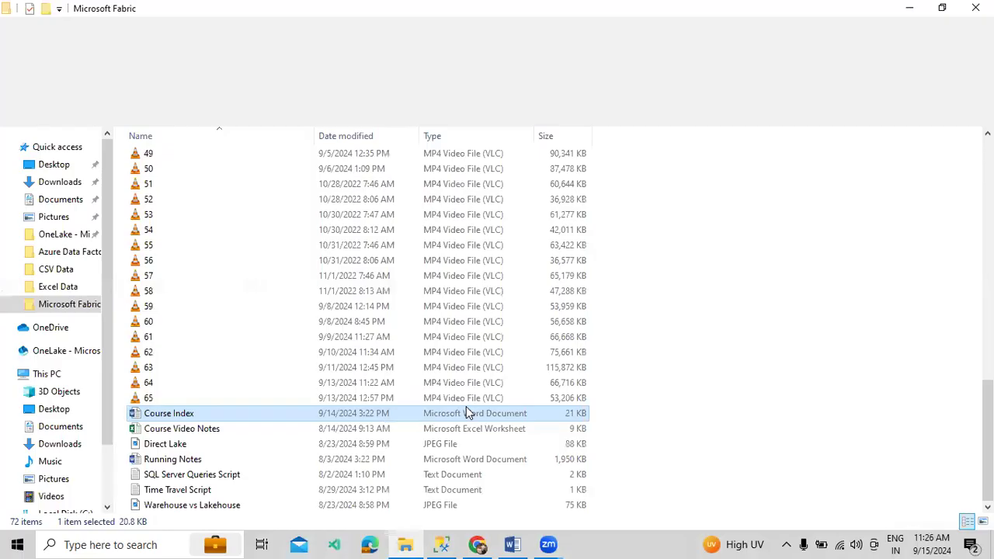
key("super+e")
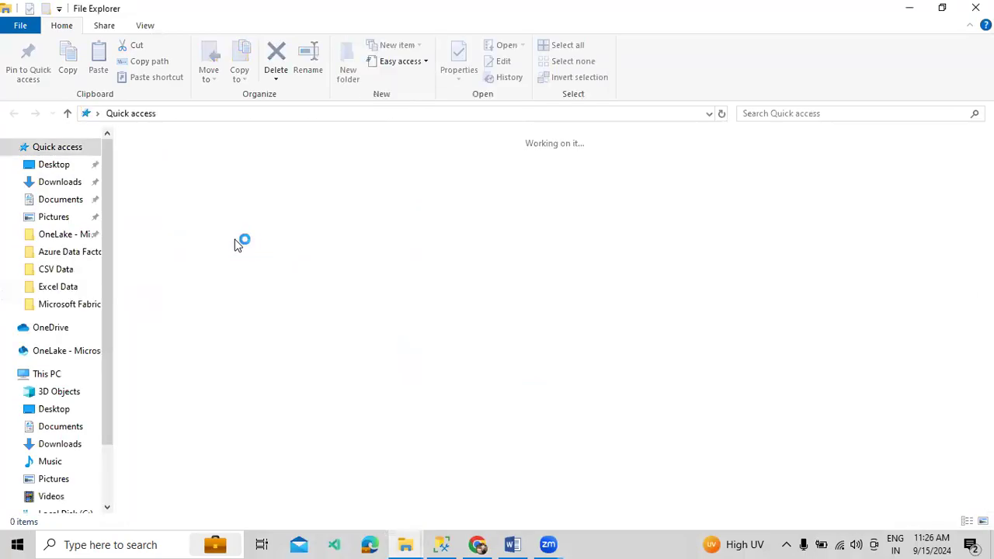
left_click(62, 287)
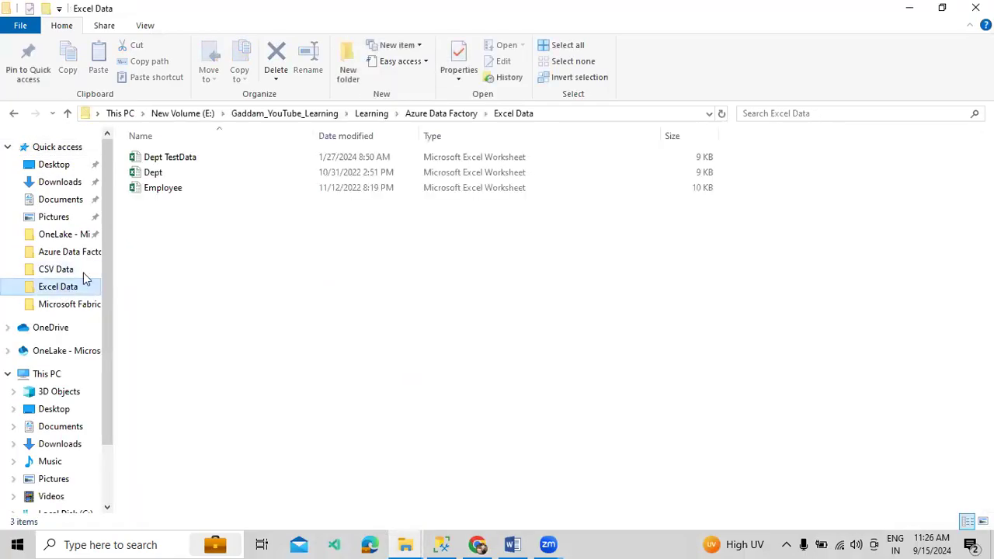
left_click(158, 173)
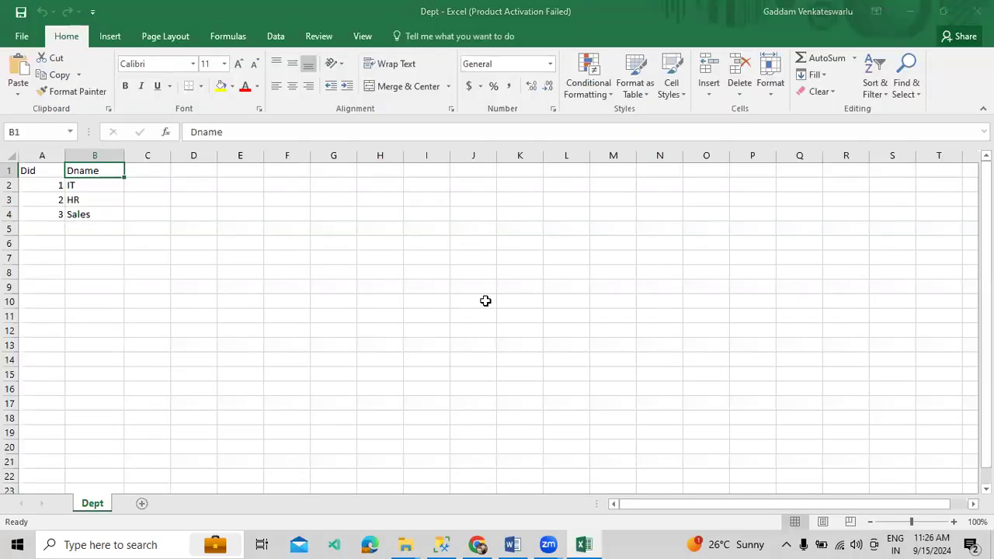
Check the Did and Dname data in A1:B4, then close Excel and return to the browser
left_click(640, 417)
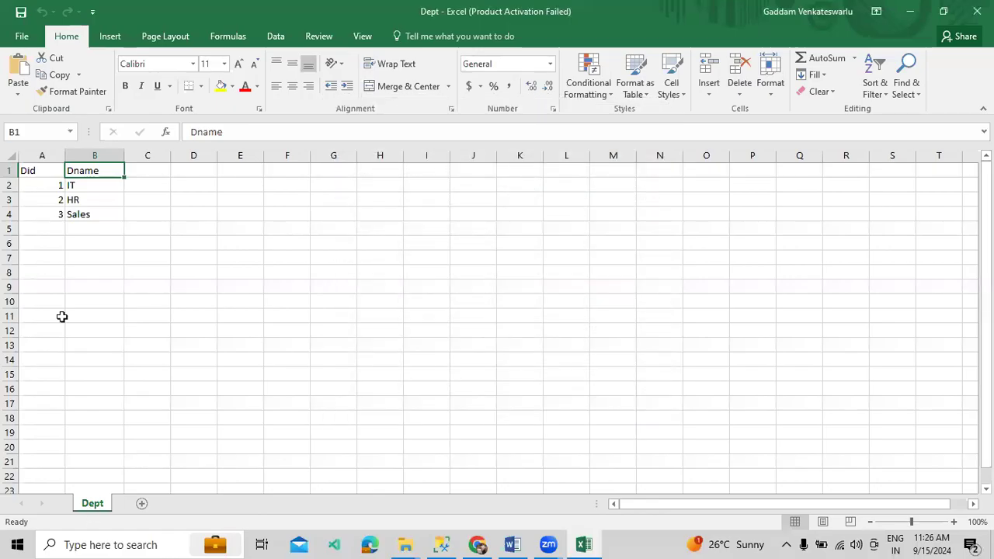
left_click_drag(34, 171, 91, 212)
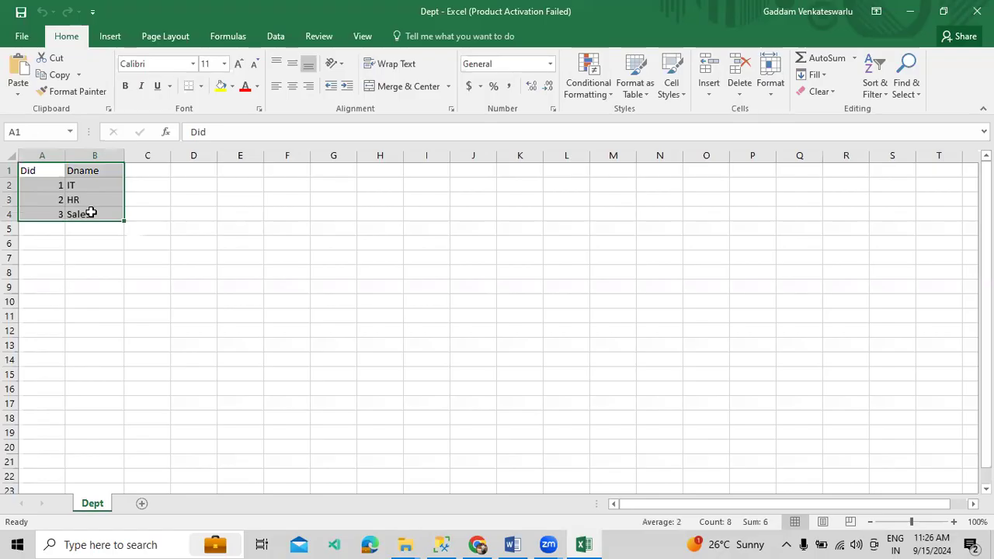
left_click(33, 171)
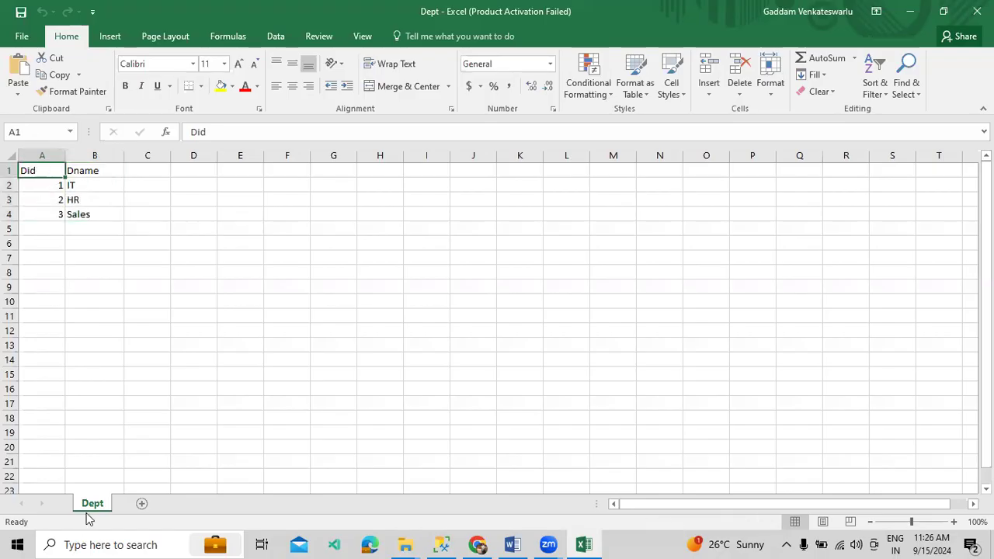
left_click(977, 11)
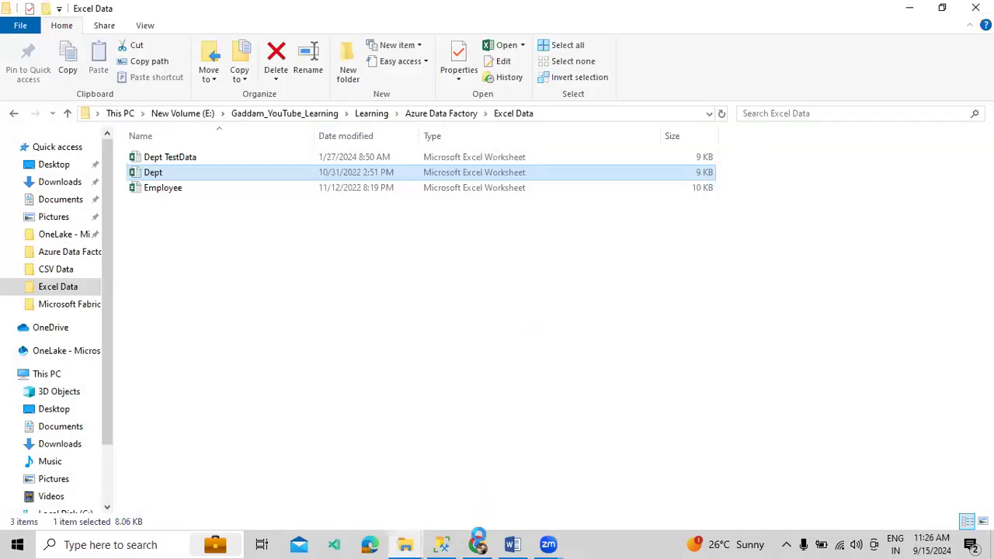
left_click(478, 544)
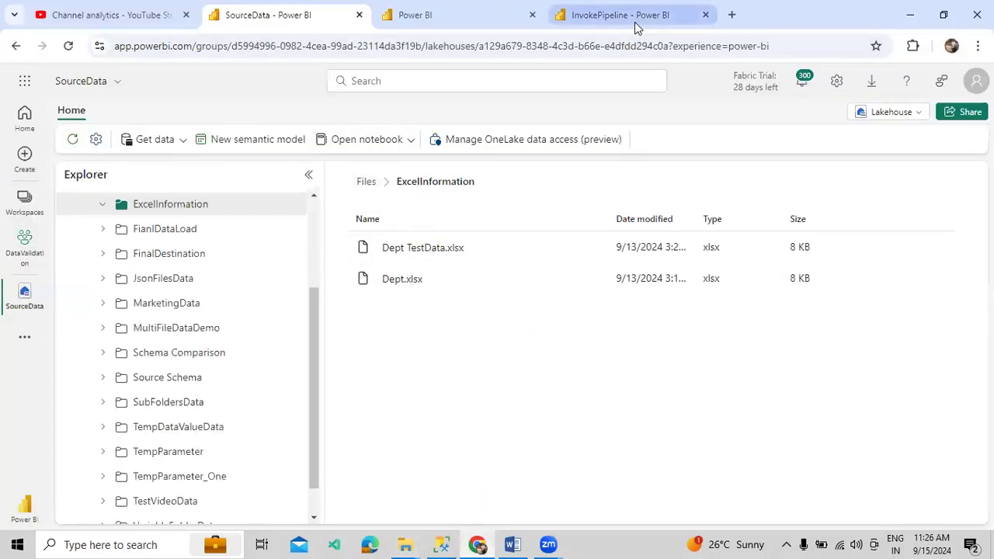
Rename the InvokePipeline copy activity to 'Get File Info'
left_click(636, 17)
left_click(275, 368)
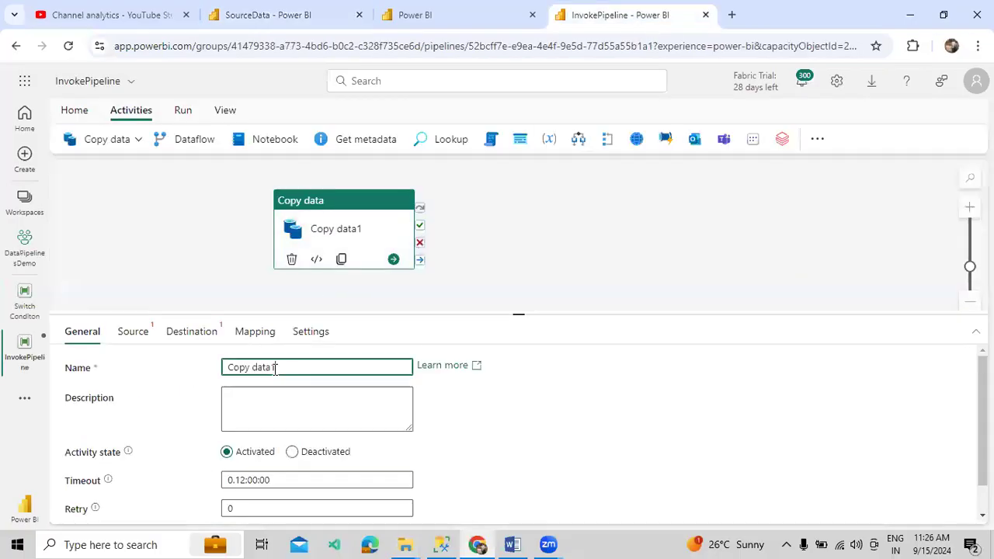
key("ctrl+a")
type("F")
type("Get F")
type("ile Inf")
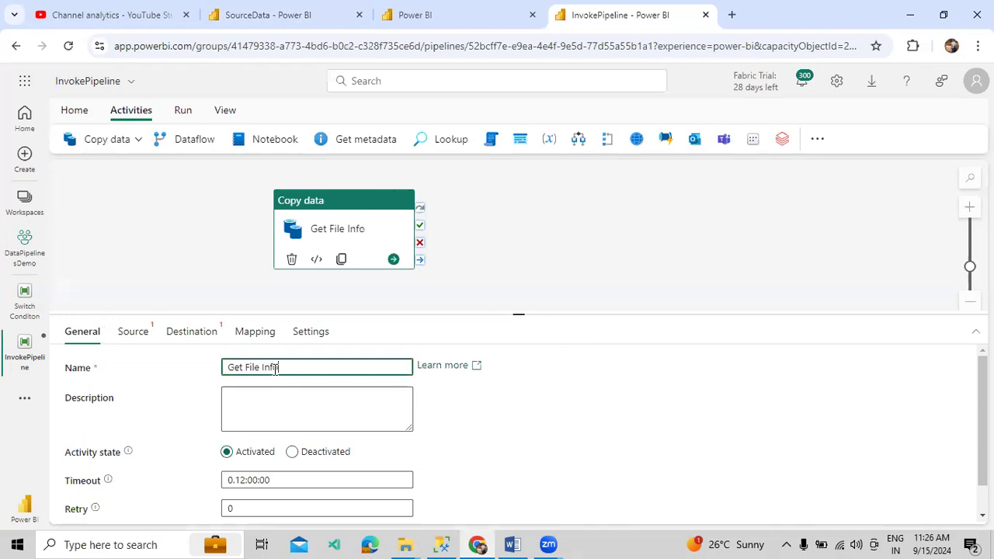
left_click(144, 334)
Set the source connection to SourceData (DataValidation) with Files as the root folder
left_click(264, 367)
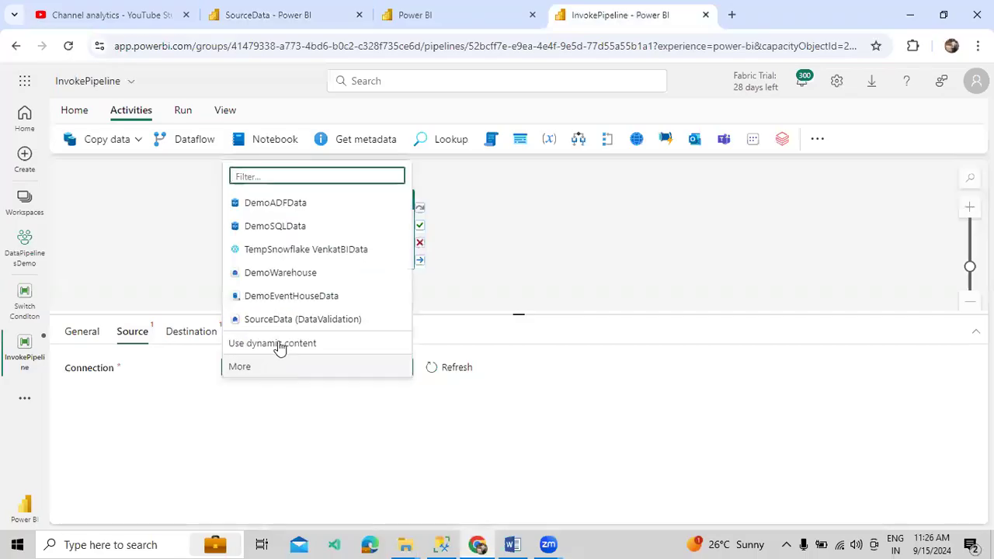
left_click(289, 320)
left_click_drag(370, 315, 376, 295)
left_click(269, 25)
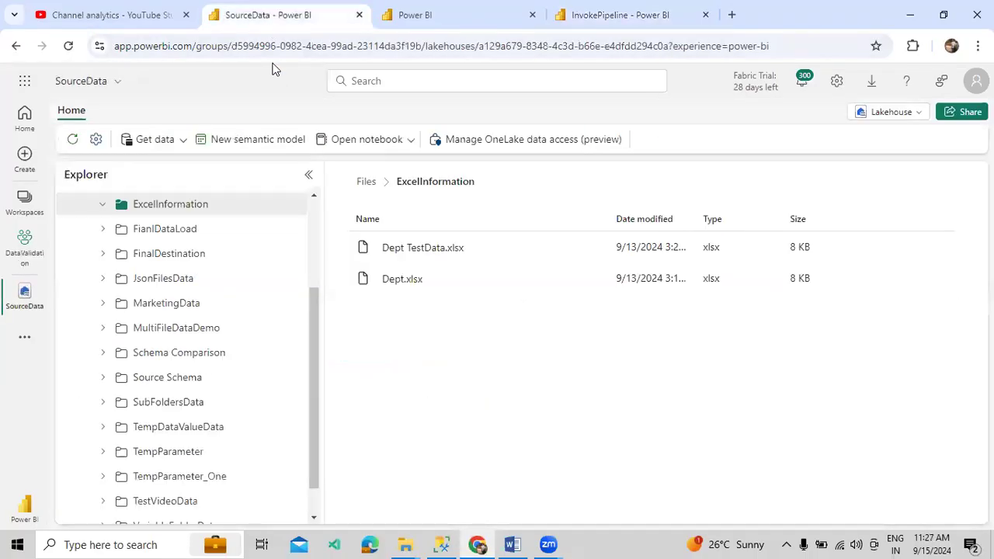
left_click(644, 14)
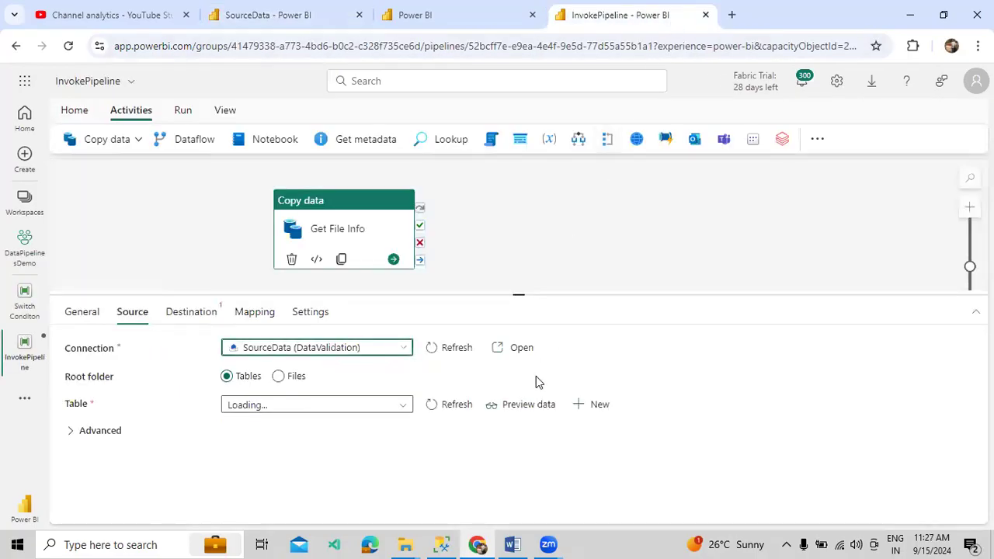
left_click(281, 378)
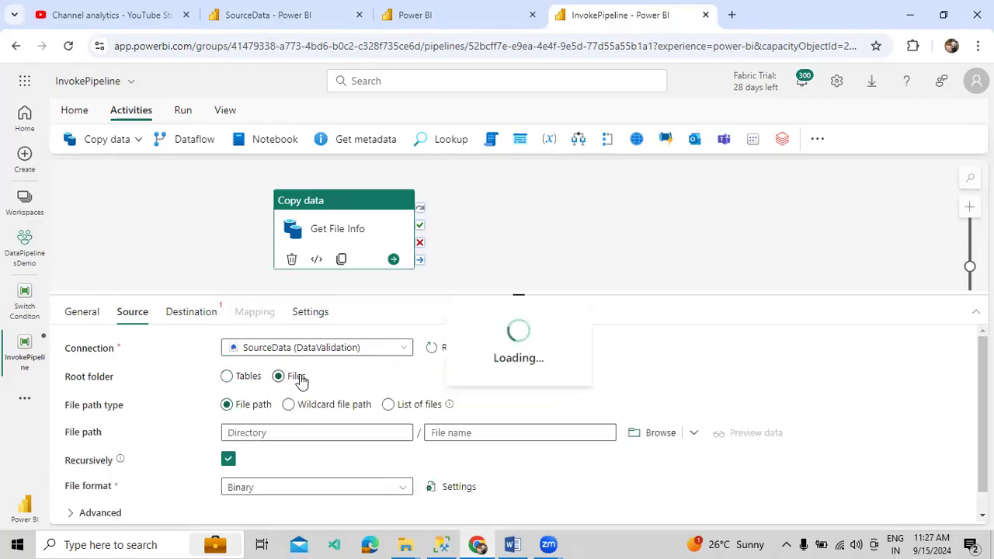
Choose ExcelInformation / Dept.xlsx as the source file path
left_click(657, 439)
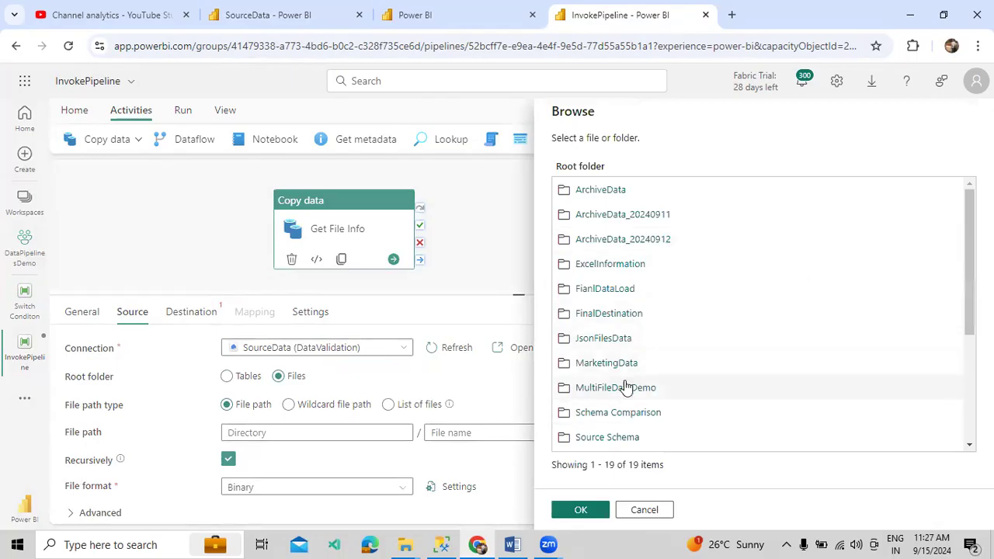
left_click(608, 266)
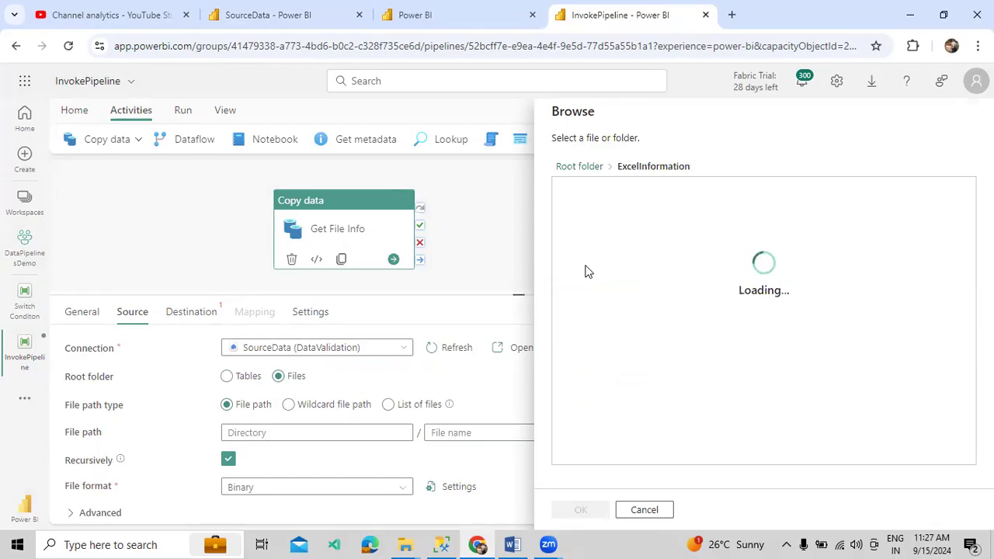
left_click(579, 217)
left_click(573, 510)
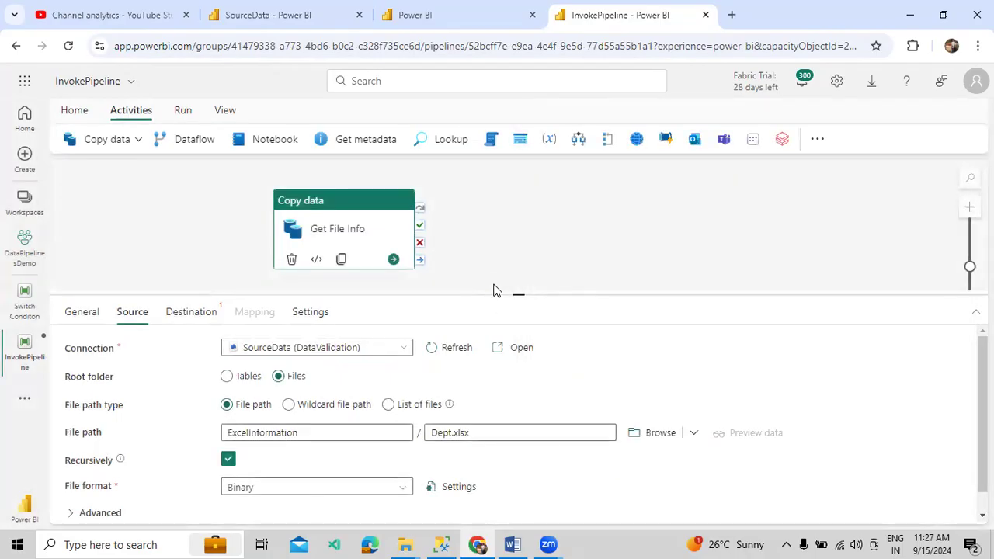
Set the Get File Info source file format to Excel
left_click_drag(508, 295, 508, 231)
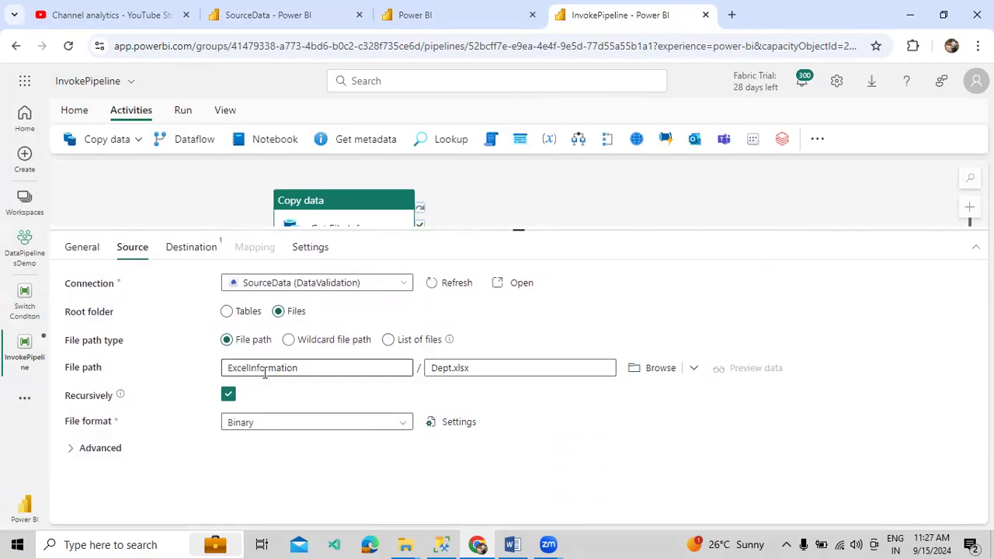
left_click_drag(303, 367, 225, 363)
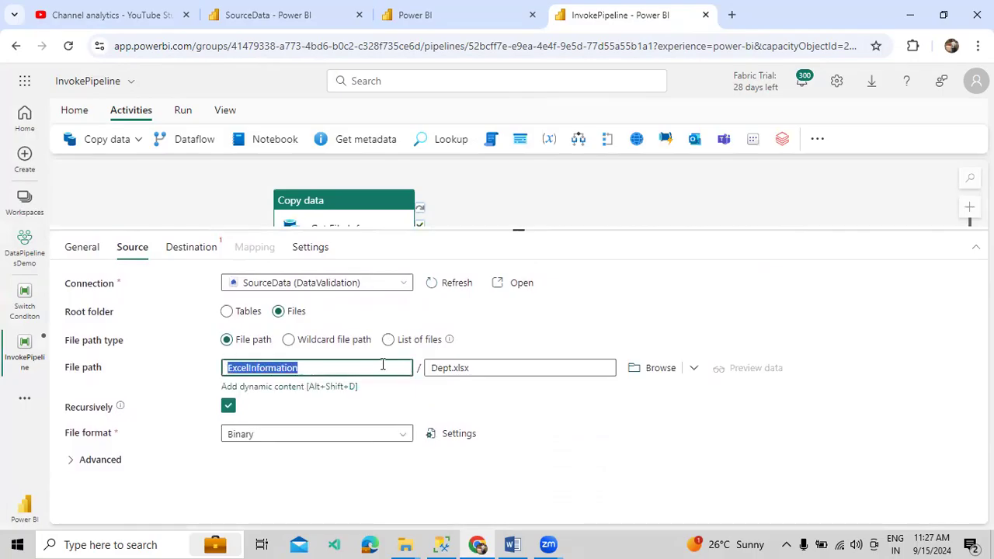
left_click(303, 432)
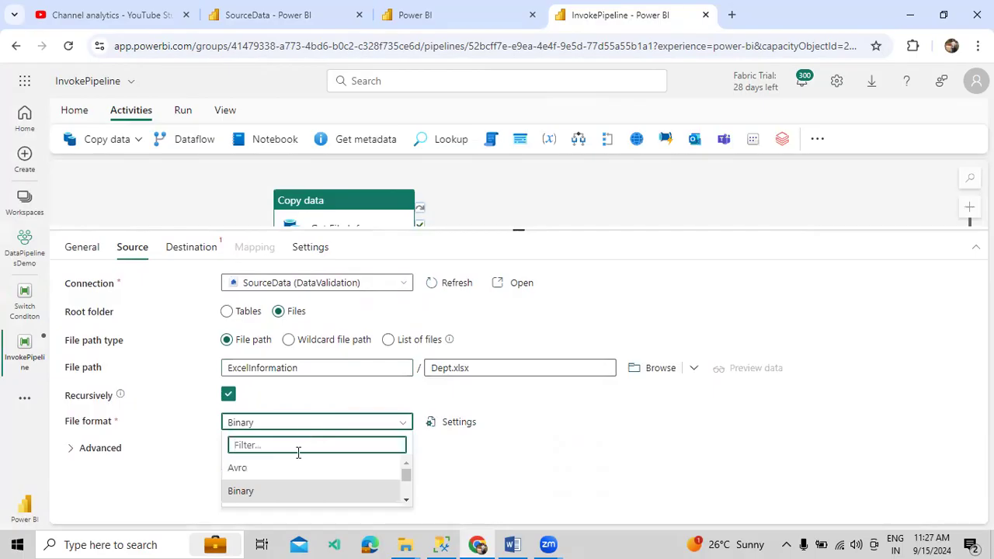
type("Ex")
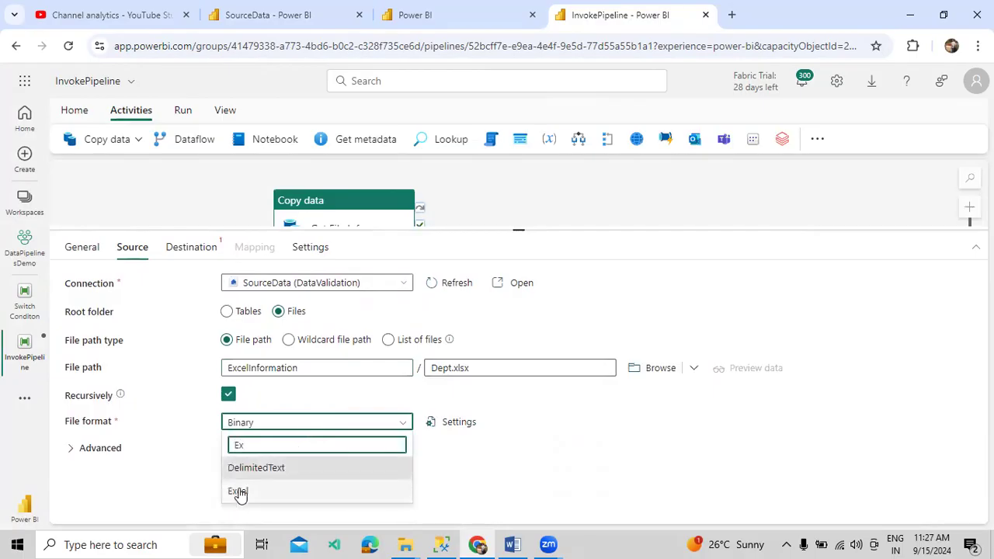
left_click(238, 492)
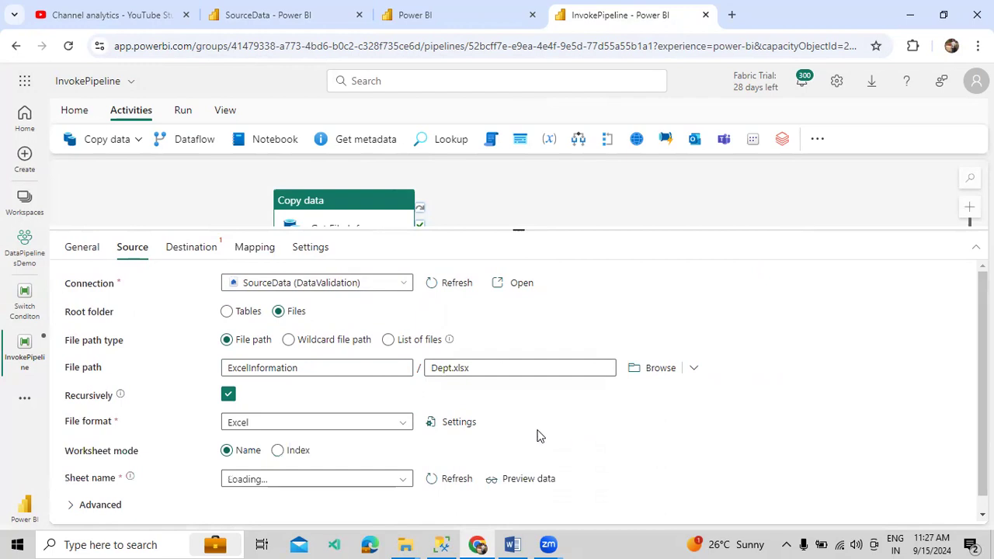
Keep Worksheet mode as Name, choose the Dept sheet, and preview its data
scroll(750, 391, "down", 1)
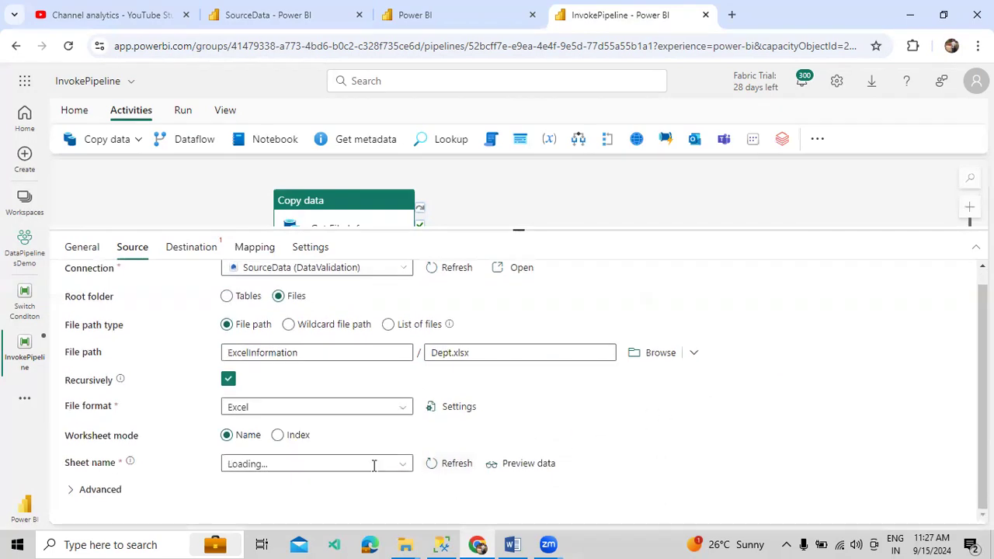
left_click(278, 436)
left_click(247, 444)
left_click(402, 470)
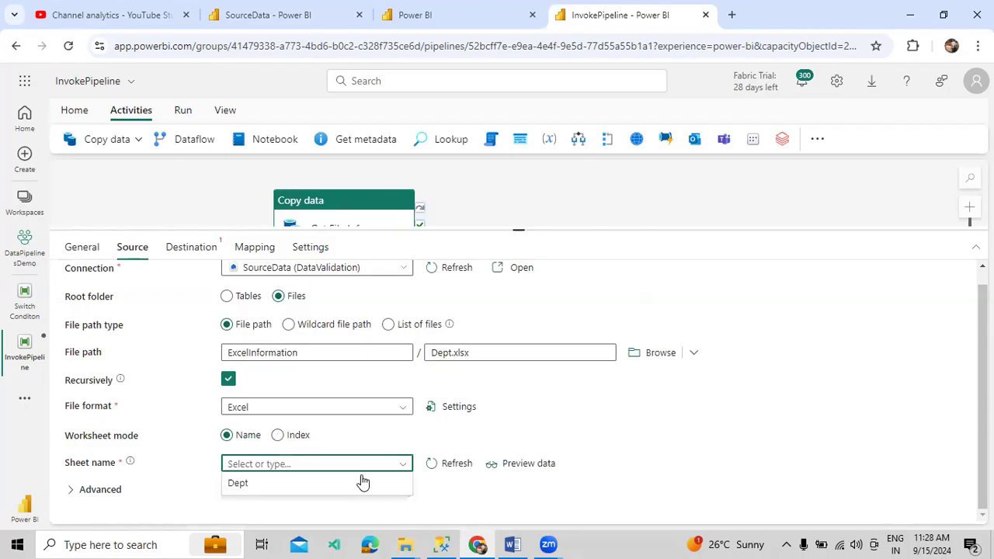
left_click(241, 484)
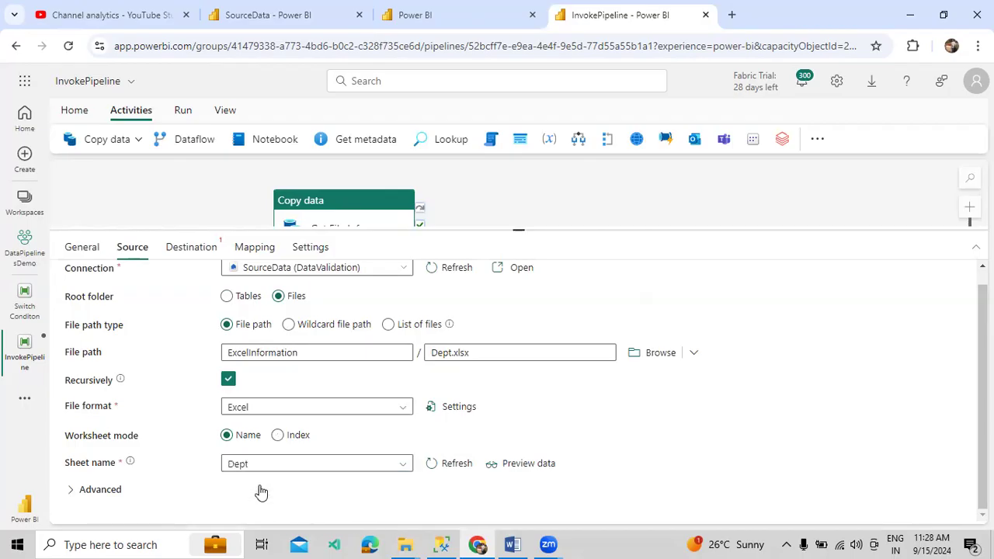
left_click(531, 466)
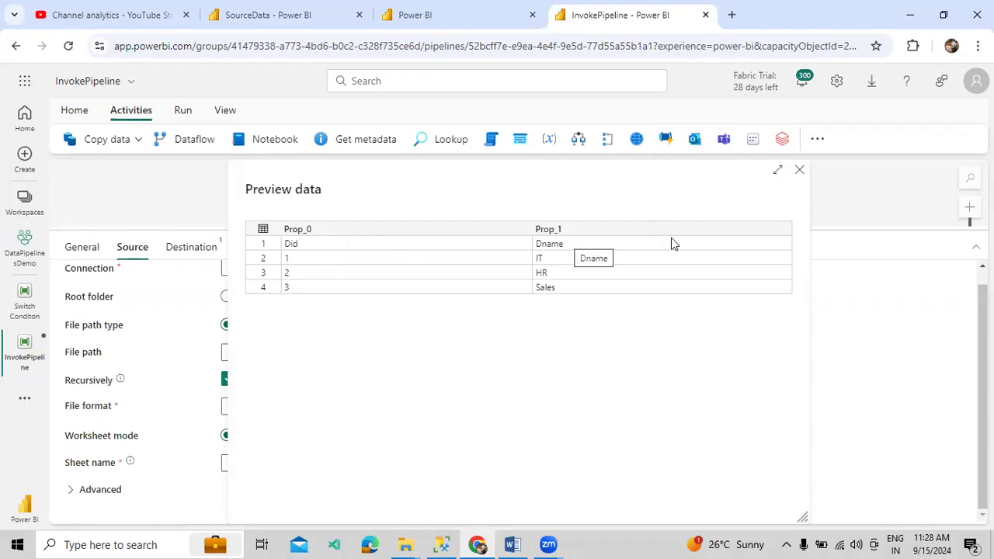
Enable First row as header for the Excel source and re-preview the Dept department rows
left_click(799, 169)
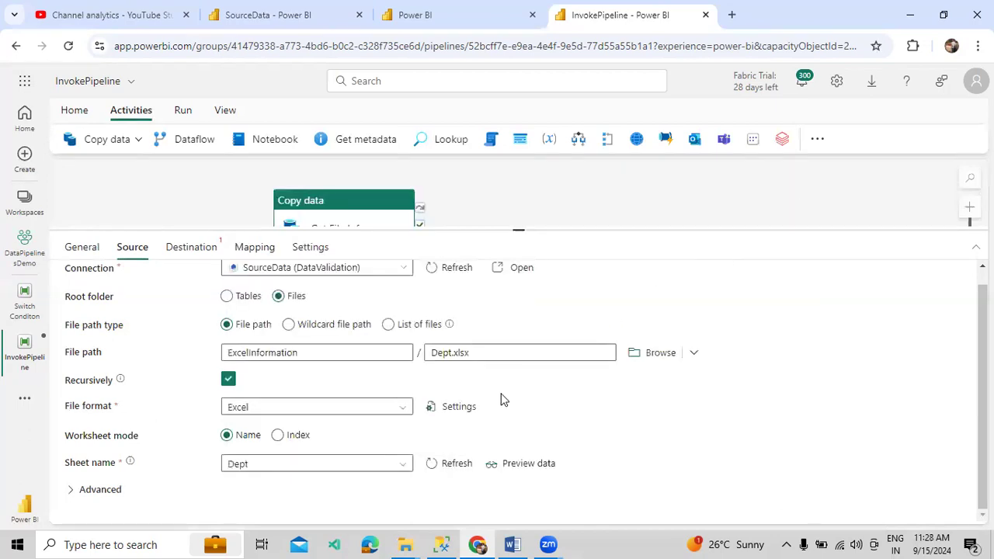
left_click(466, 409)
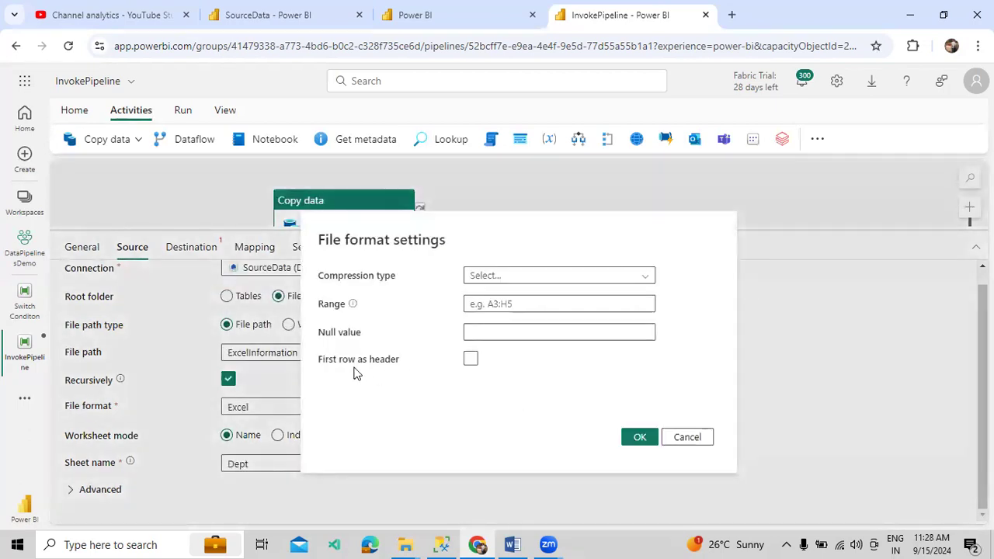
left_click_drag(318, 360, 392, 365)
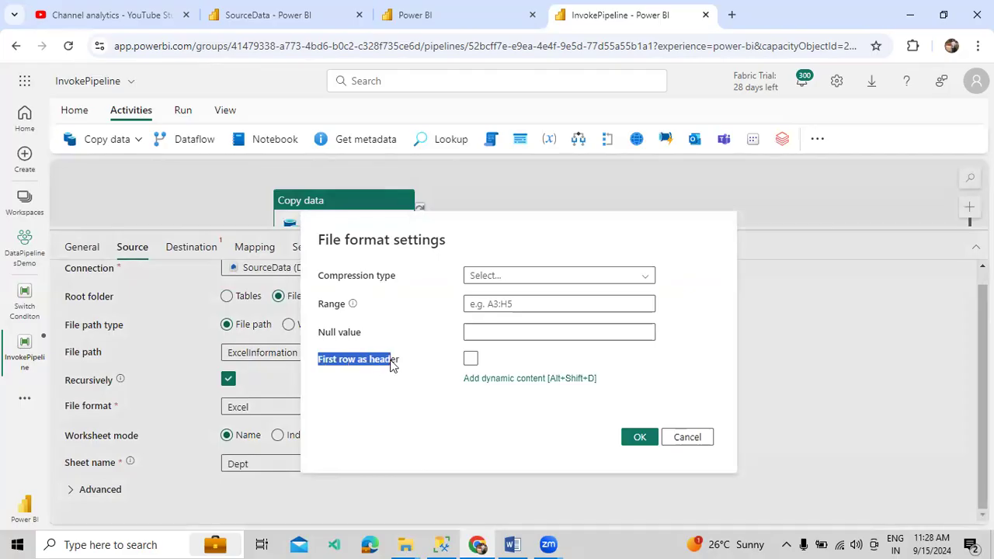
left_click(470, 358)
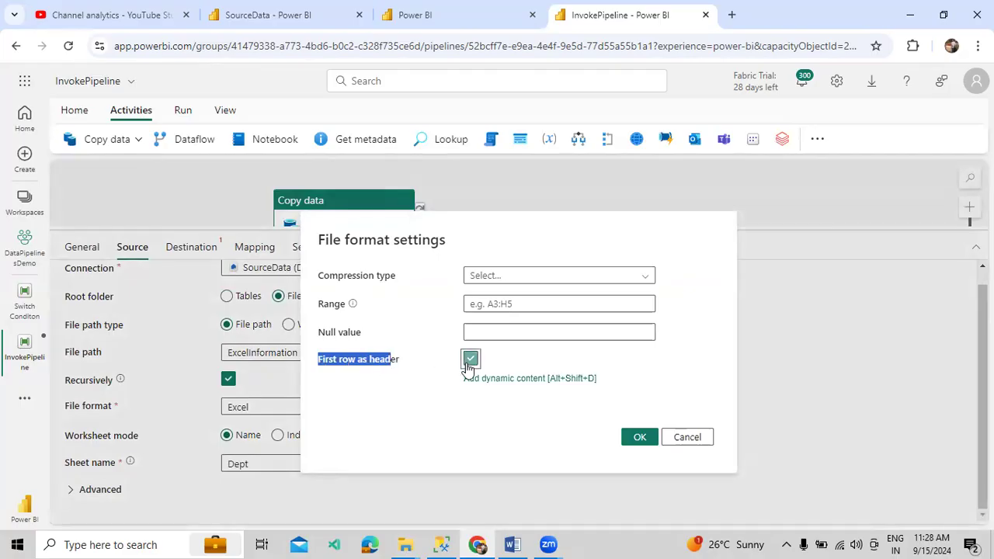
left_click(413, 422)
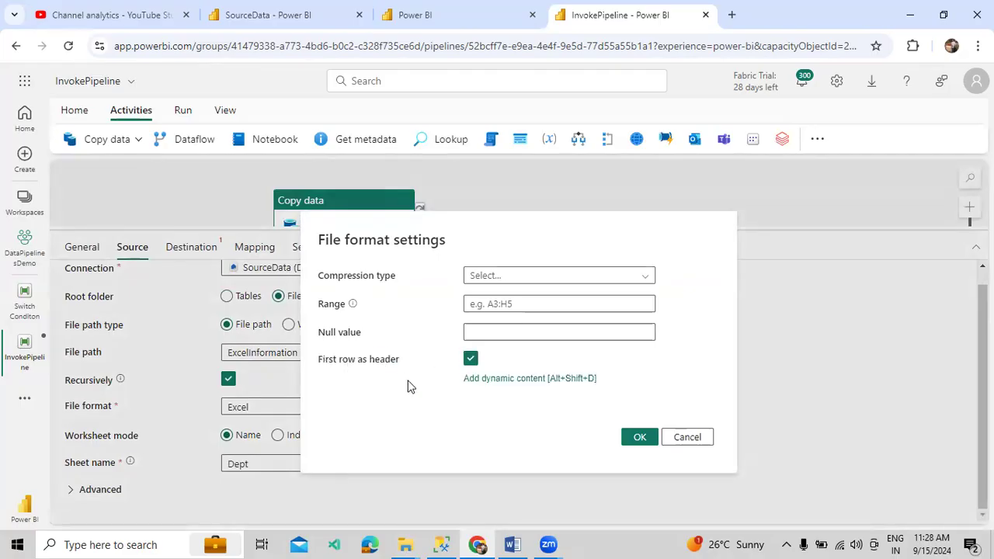
left_click(640, 439)
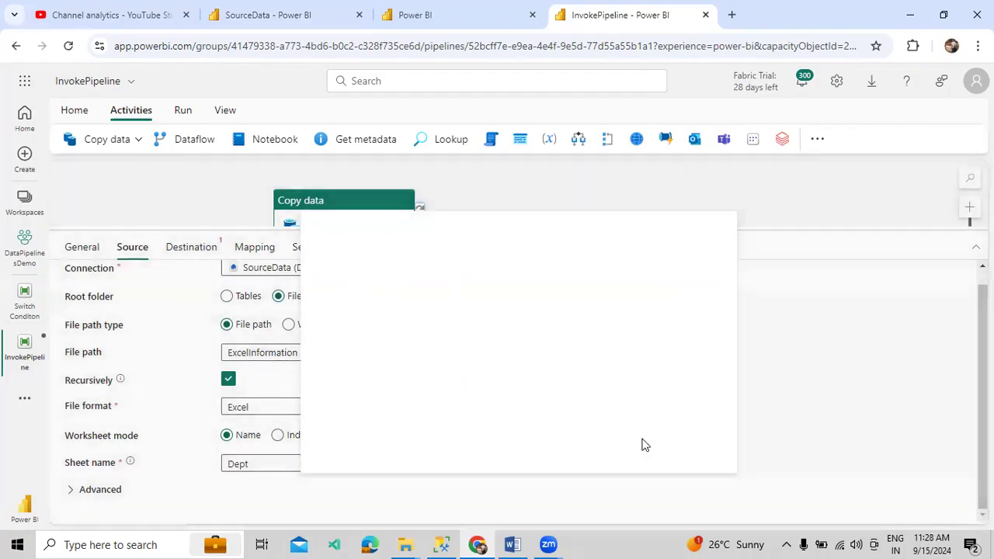
left_click(522, 464)
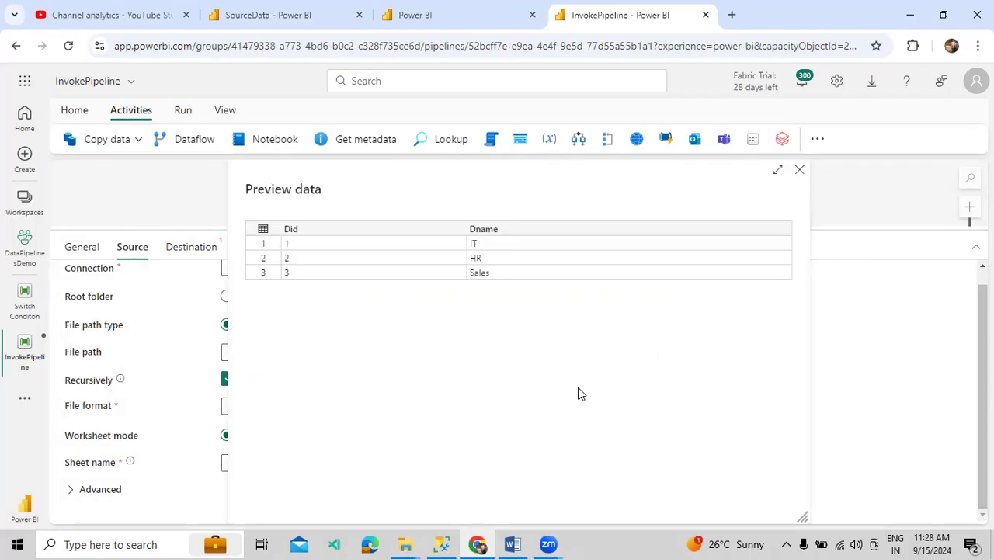
left_click(799, 171)
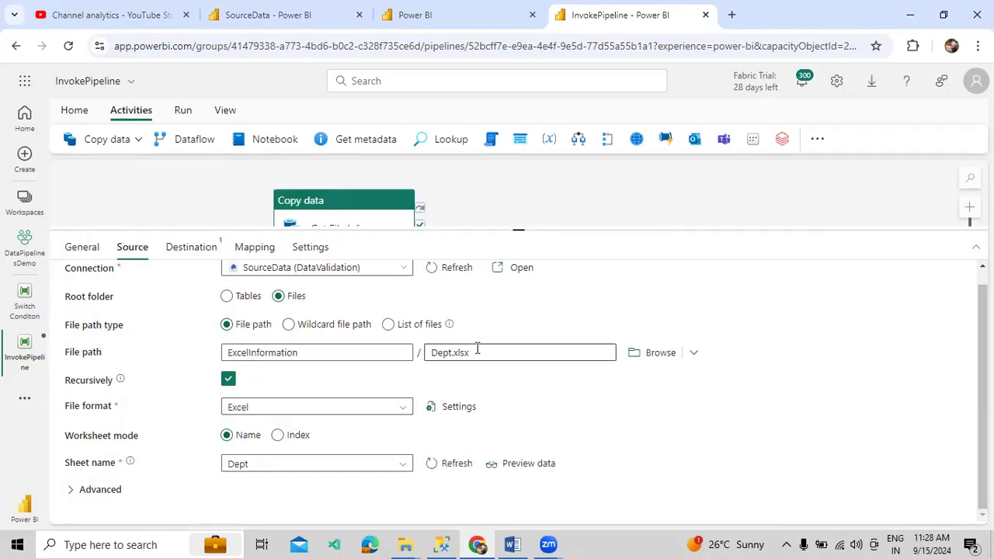
Point the copy destination at DemoWarehouse, auto-creating table dbo.EmpExcelData, and copy the table name
scroll(475, 348, "up", 1)
left_click(206, 250)
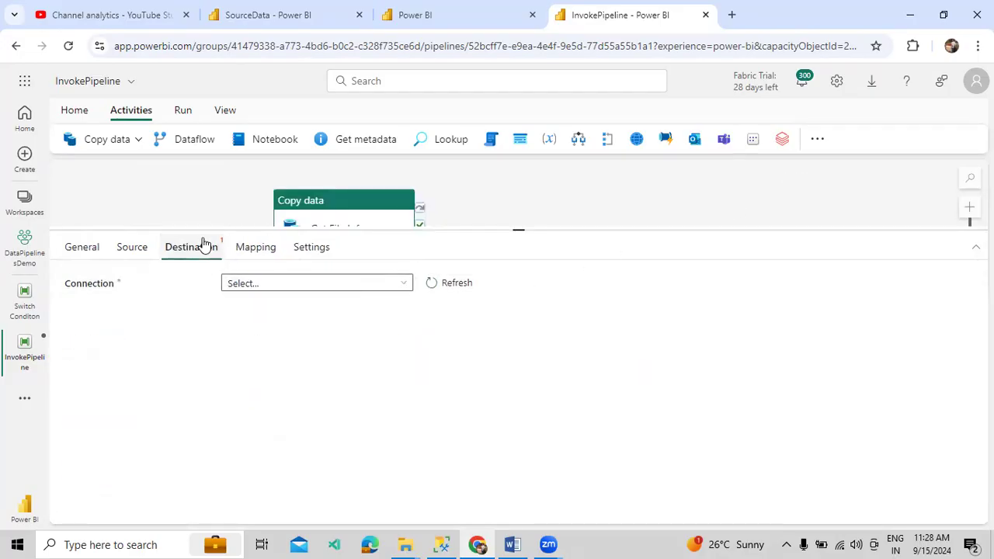
left_click(345, 288)
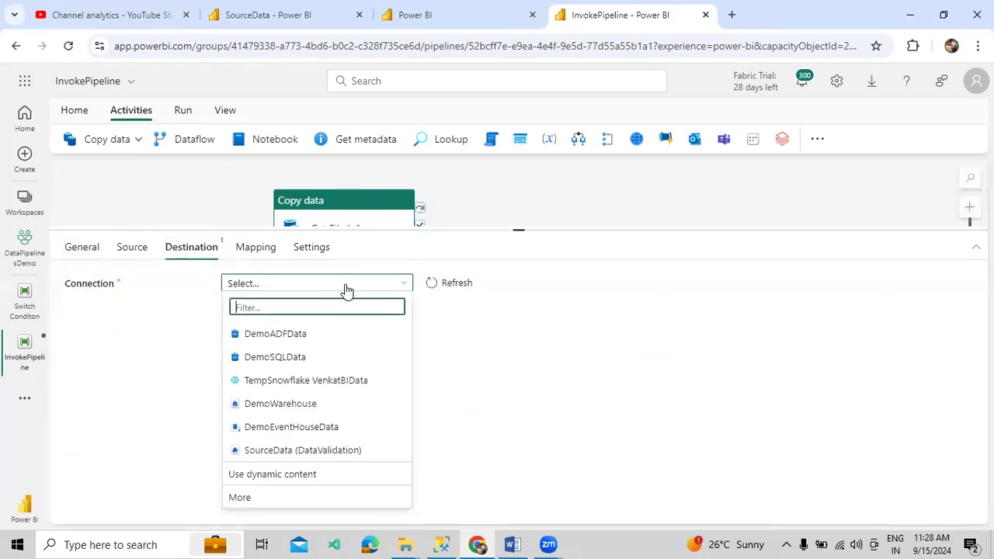
left_click(292, 405)
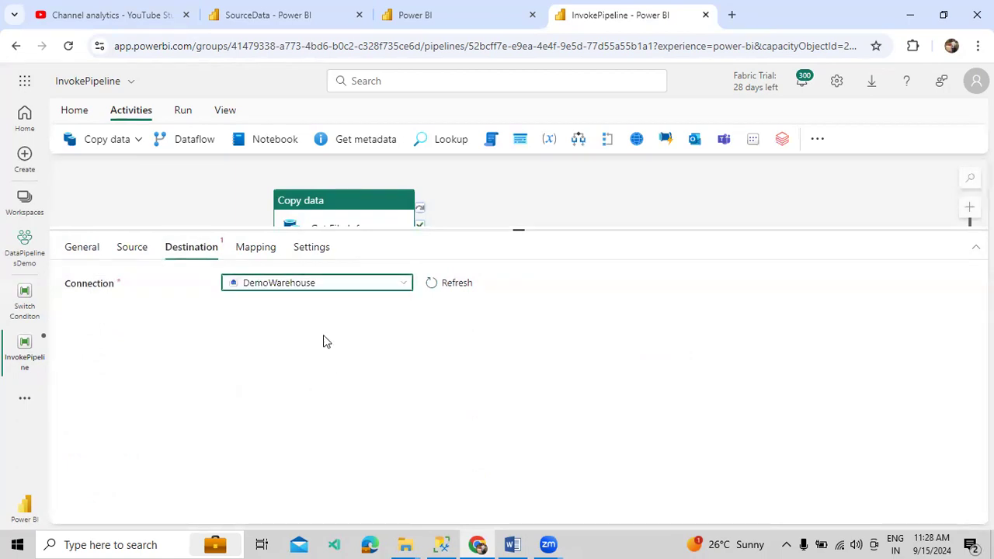
left_click(303, 312)
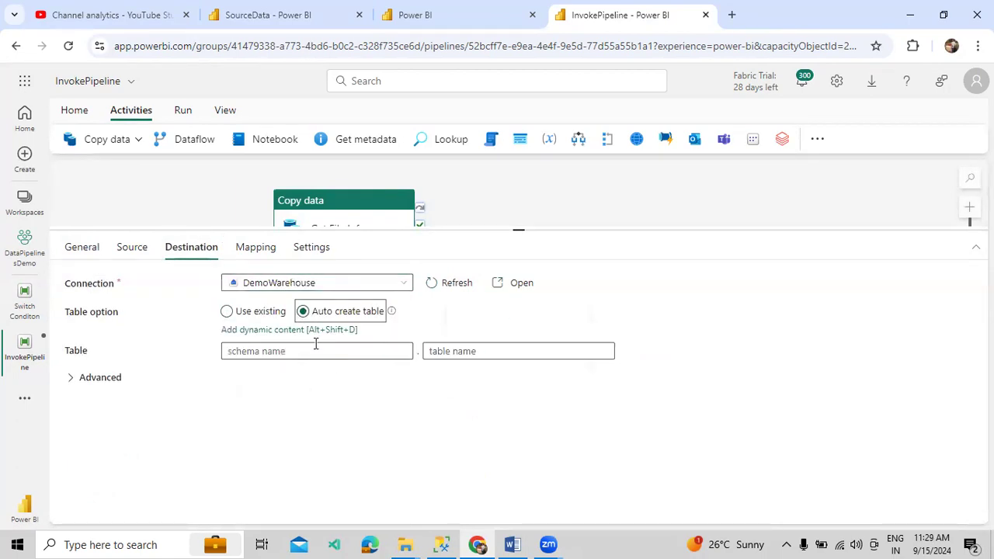
left_click(315, 344)
type("dbo")
key("Tab")
type("Em")
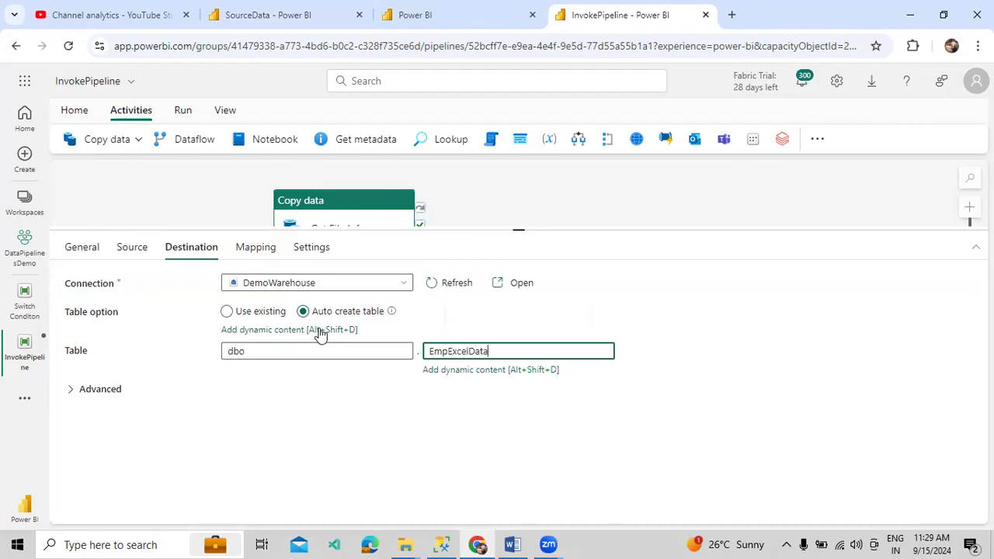
key("ctrl+a")
key("ctrl+c")
In SSMS, replace FilterTableData with EmpExcelData in the query and execute it
left_click(441, 542)
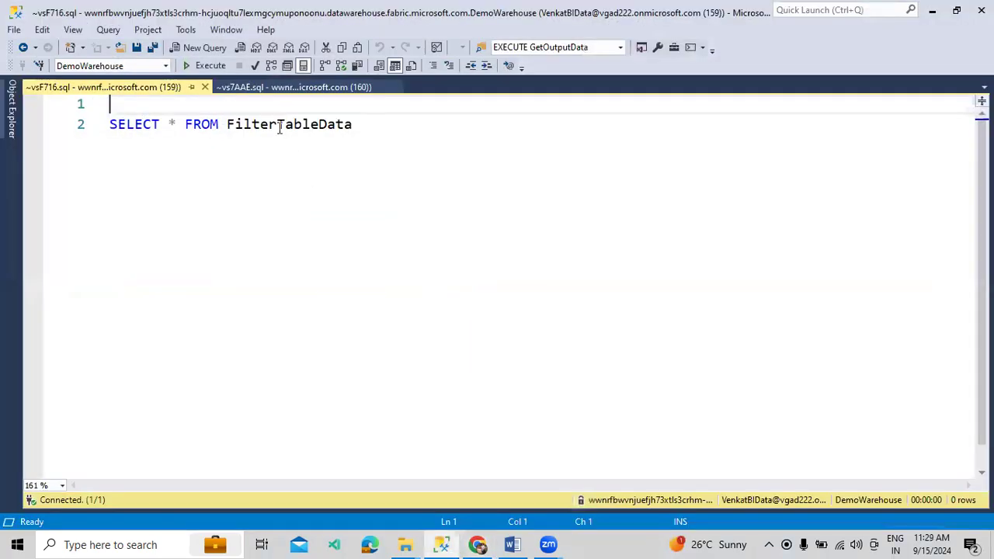
double_click(278, 126)
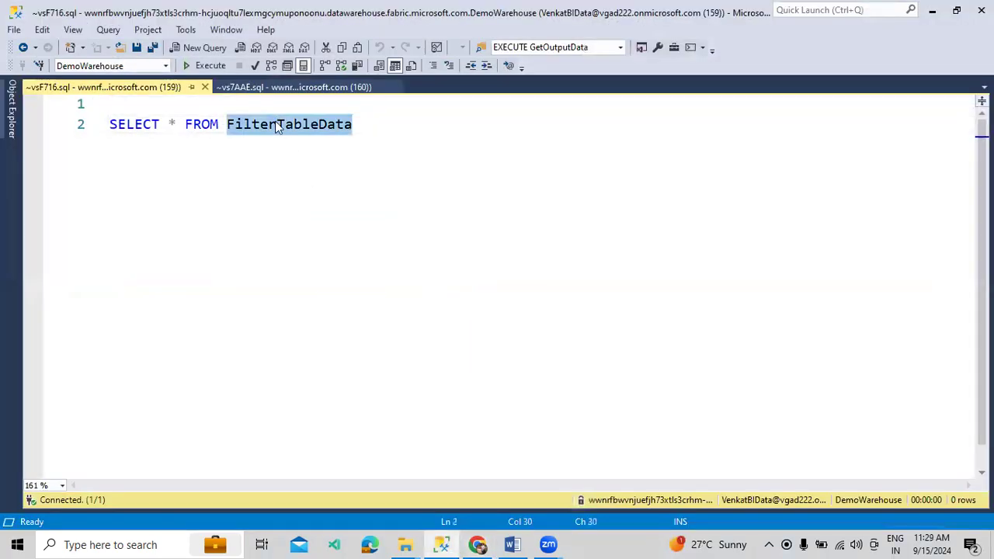
key("ctrl+v")
left_click(206, 65)
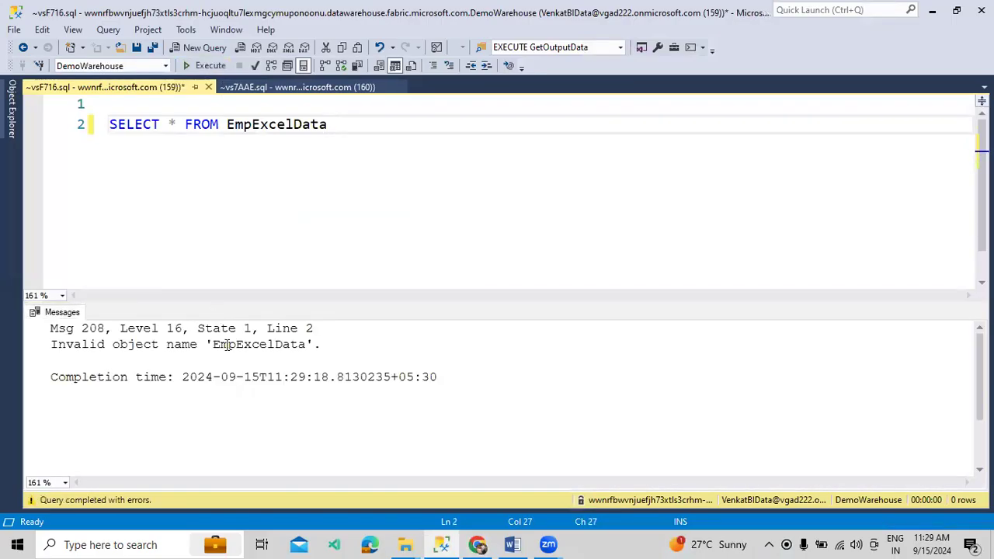
Back in Fabric, import the source and destination schemas in the copy's mapping
left_click(476, 544)
left_click(241, 249)
left_click(138, 315)
left_click(191, 246)
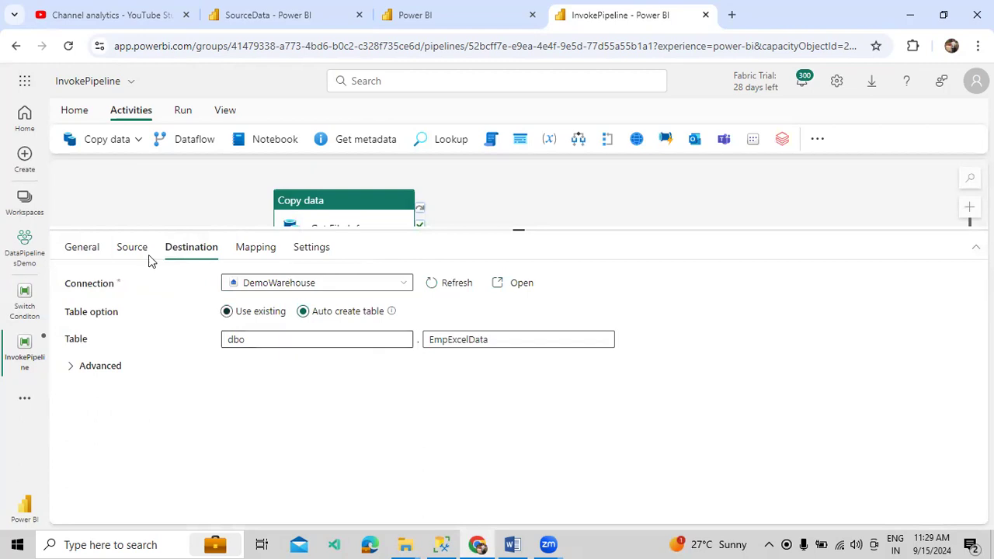
Review the source and destination settings, then show the Did and Dname varchar column mapping
left_click(145, 258)
left_click(200, 255)
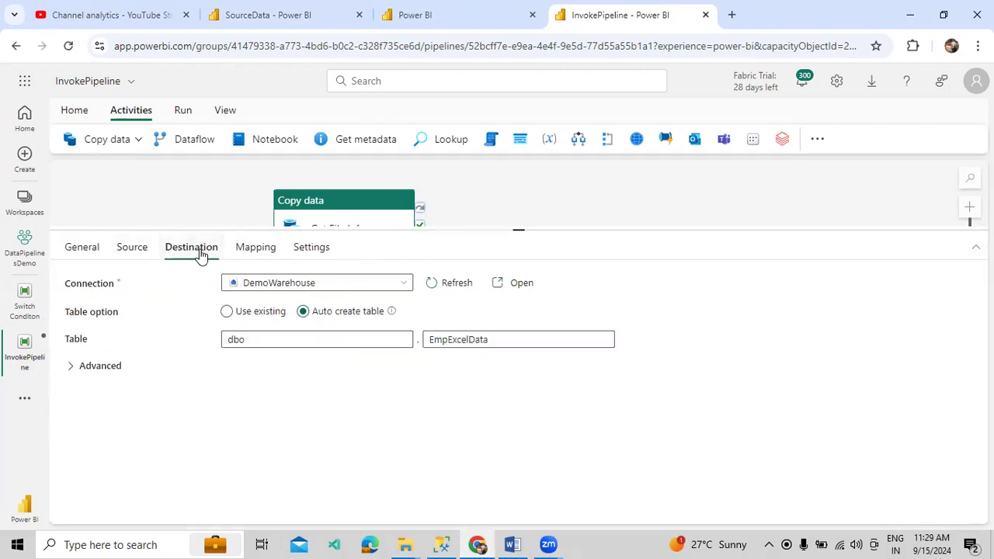
left_click(260, 248)
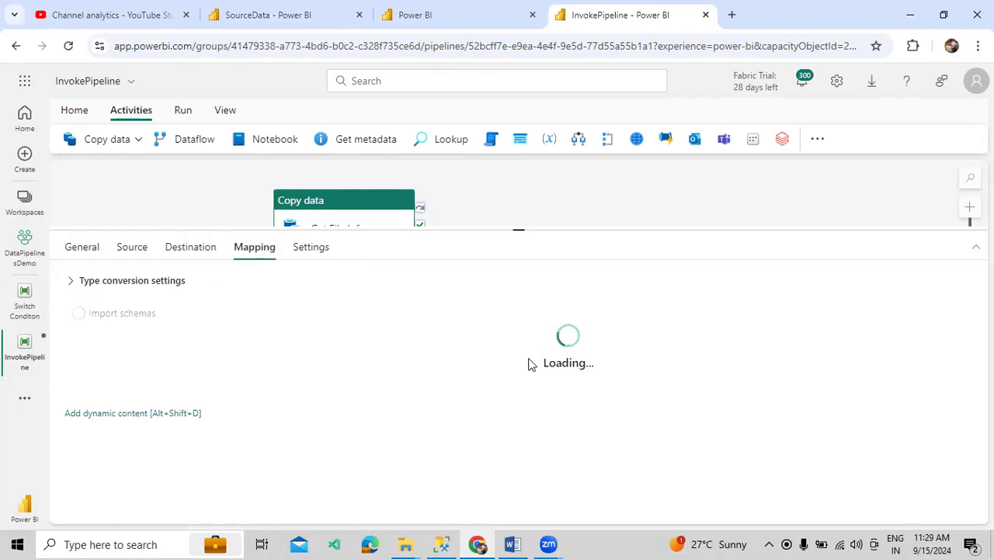
left_click(132, 247)
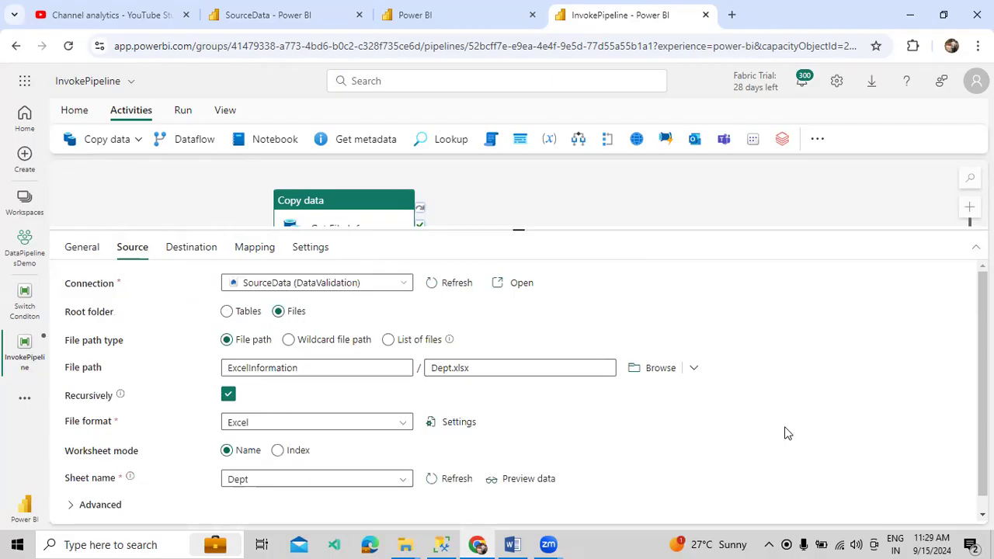
left_click(258, 250)
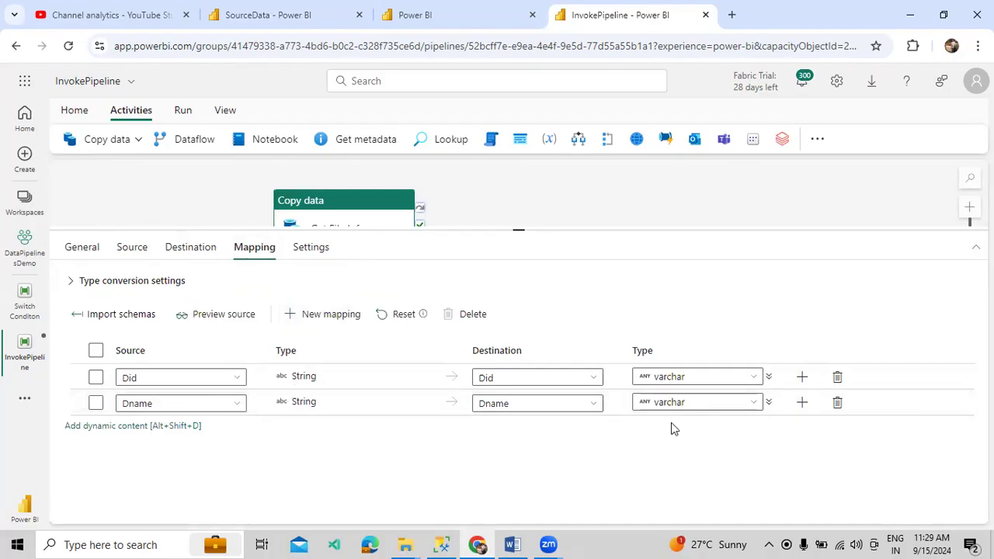
Save and run the pipeline, then glance at the Get File Info activity's output details
left_click(185, 112)
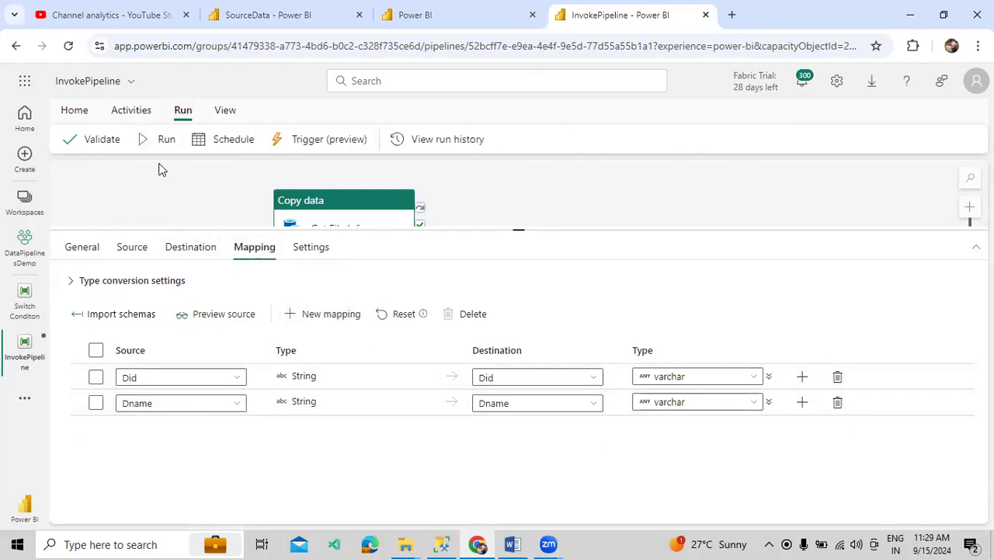
left_click(144, 139)
left_click(497, 351)
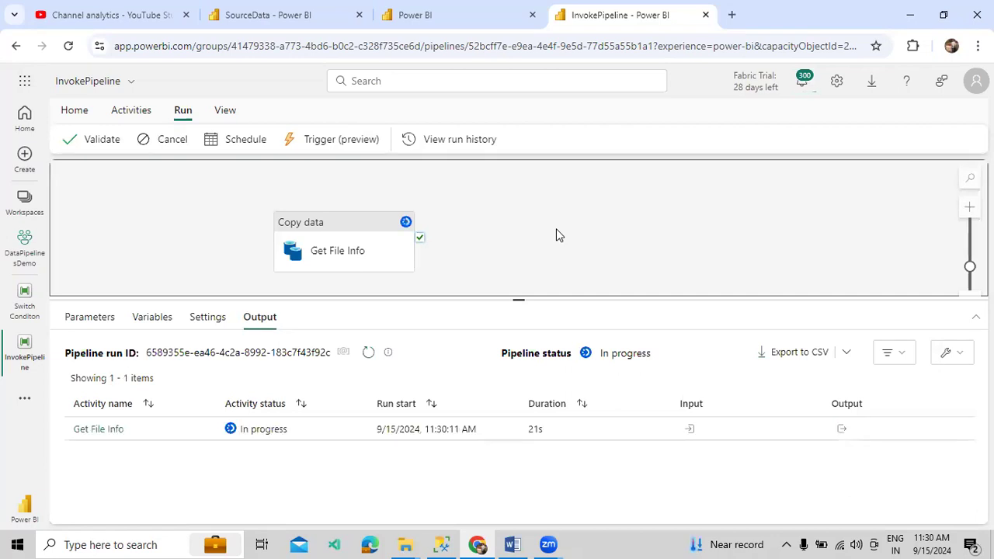
left_click(842, 430)
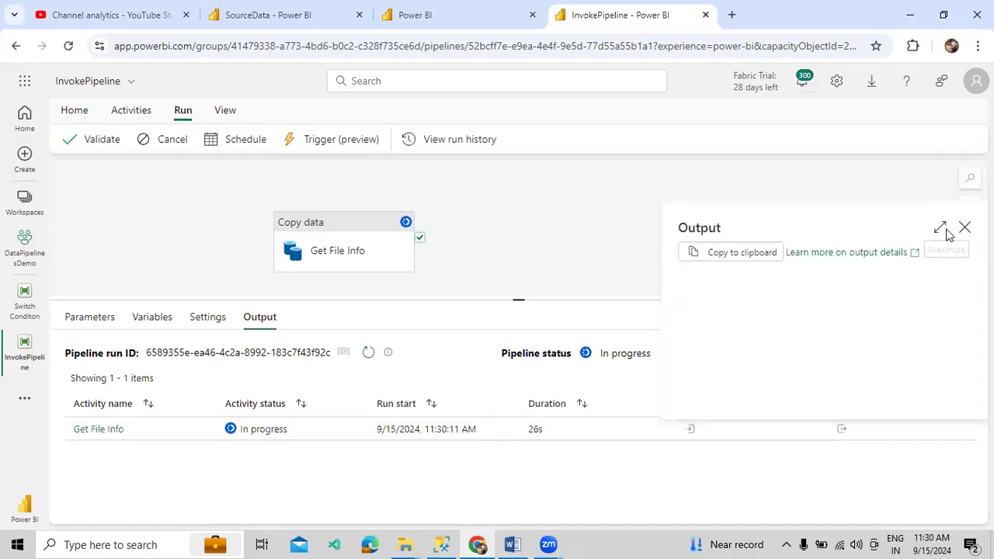
left_click(965, 227)
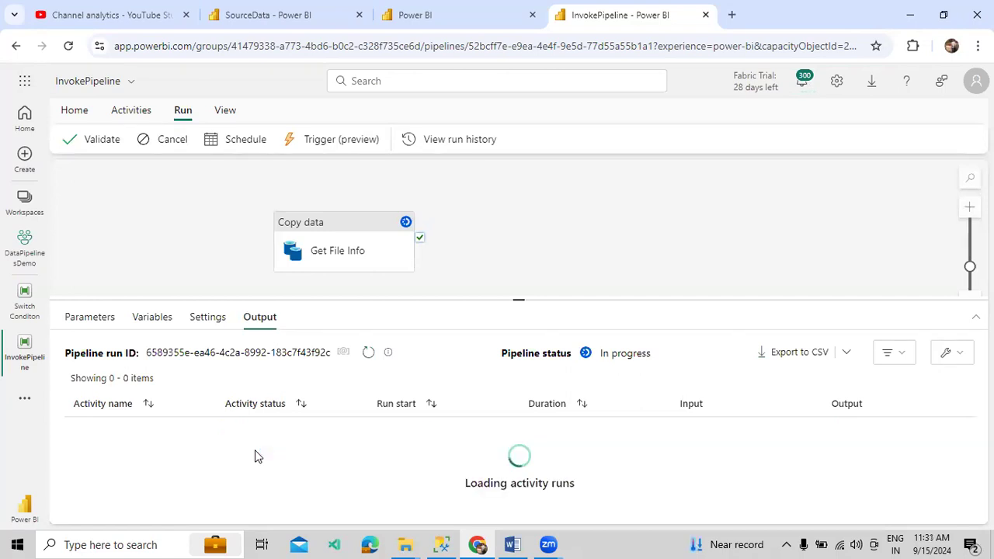
Rerun the EmpExcelData query in SSMS, checking the pipeline run in between, until rows appear
left_click(441, 544)
left_click(208, 65)
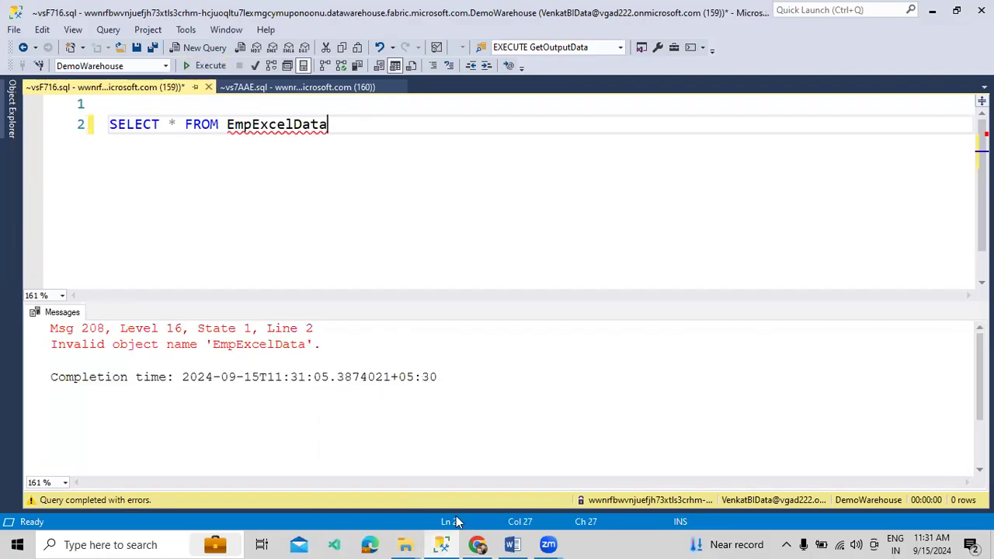
left_click(477, 544)
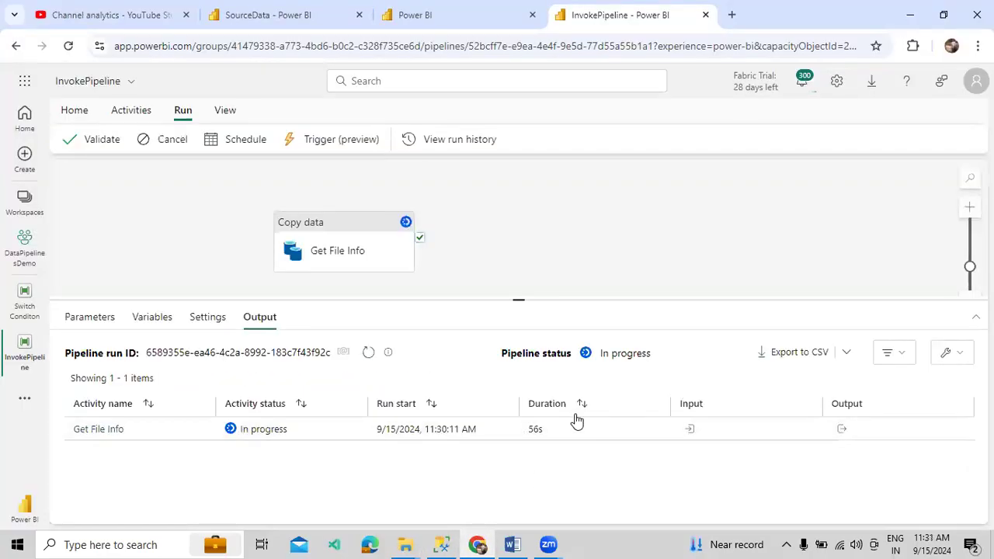
left_click(441, 544)
left_click(191, 65)
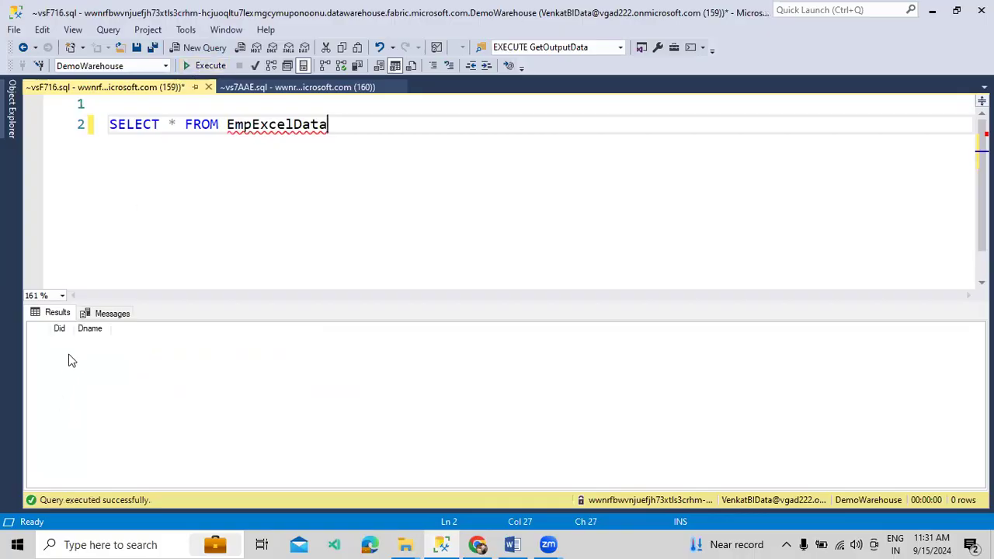
left_click(198, 68)
Refresh the pipeline run status to confirm it succeeded, then reselect the Copy data activity
left_click(489, 538)
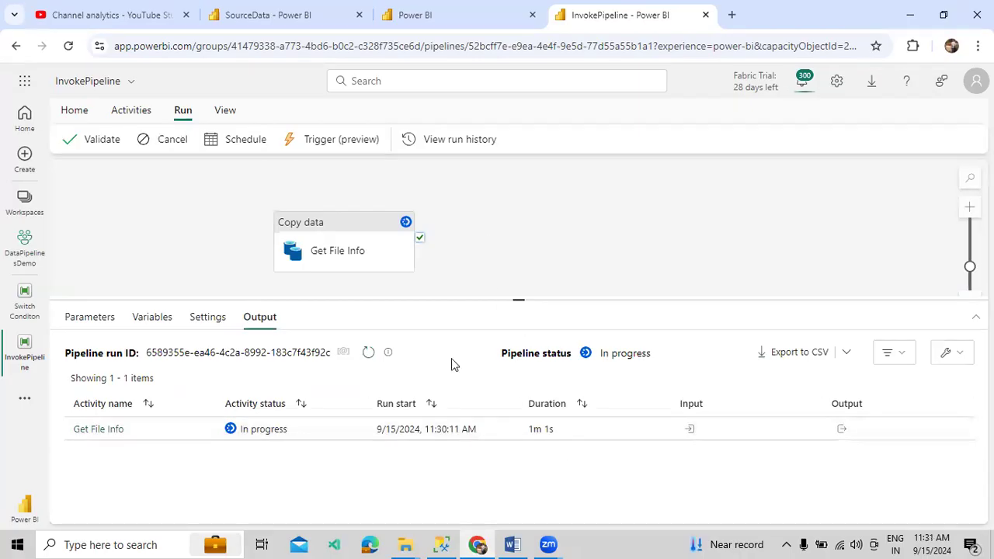
left_click(370, 354)
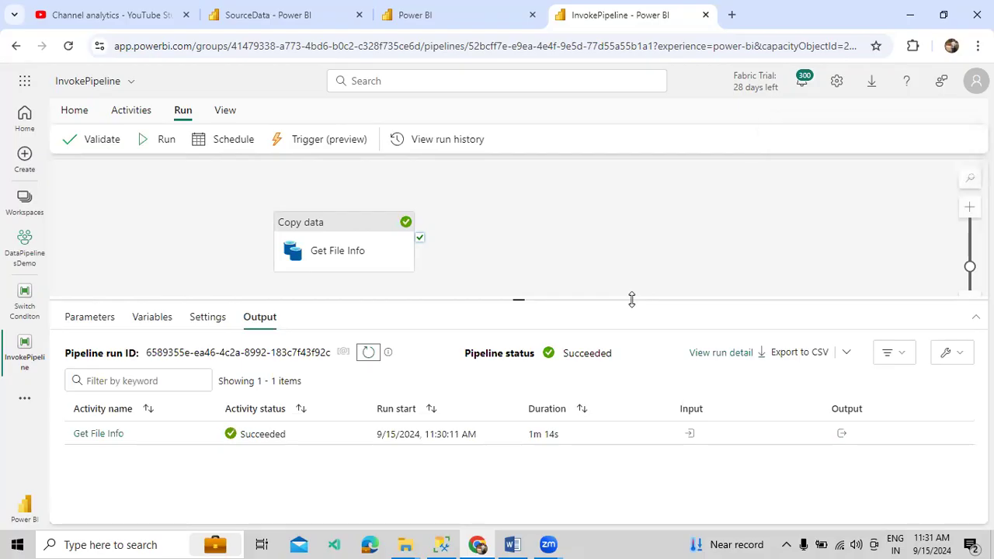
left_click(354, 267)
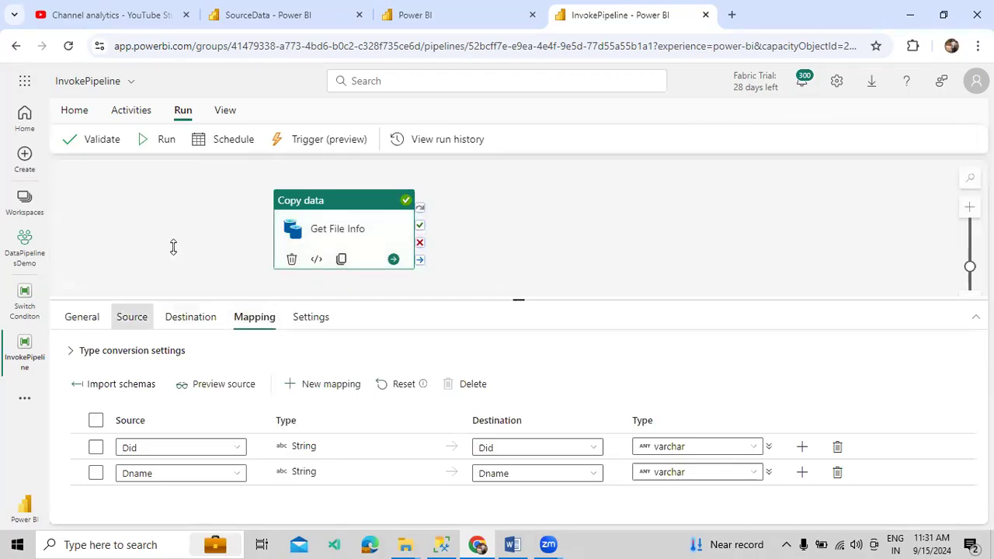
Close the Fabric folder window, check Dept TestData in Excel Data, then view the lakehouse files
mouse_move(405, 542)
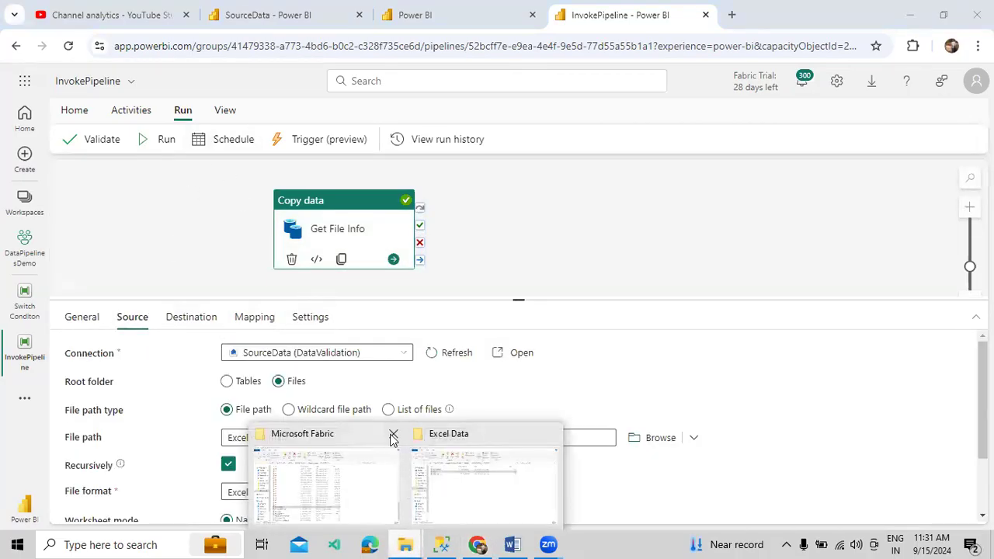
left_click(392, 435)
left_click(406, 489)
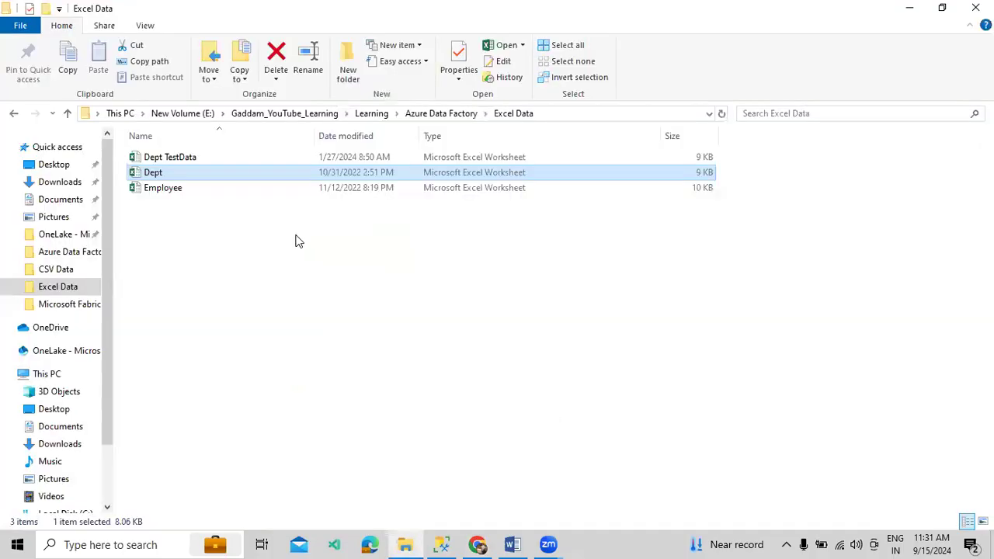
left_click(217, 163)
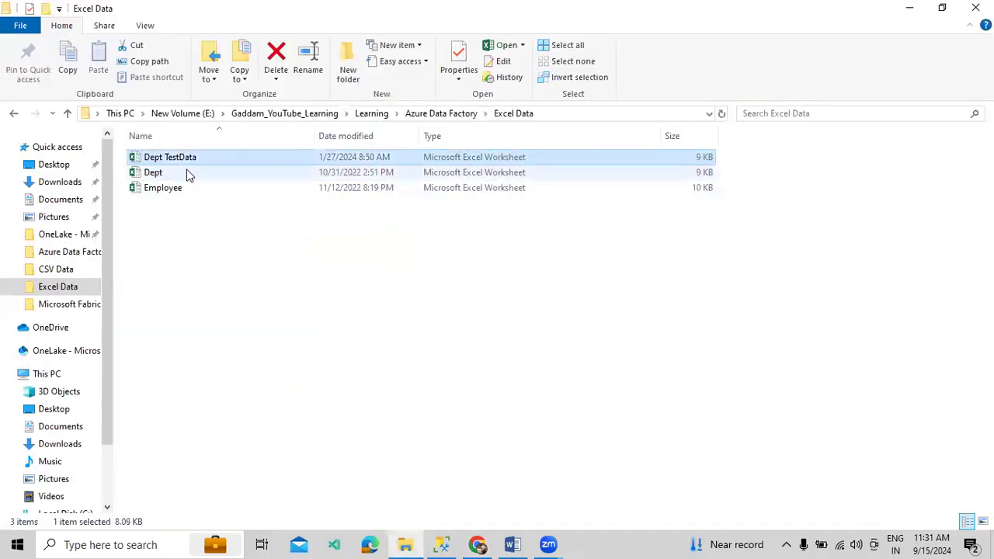
left_click(477, 544)
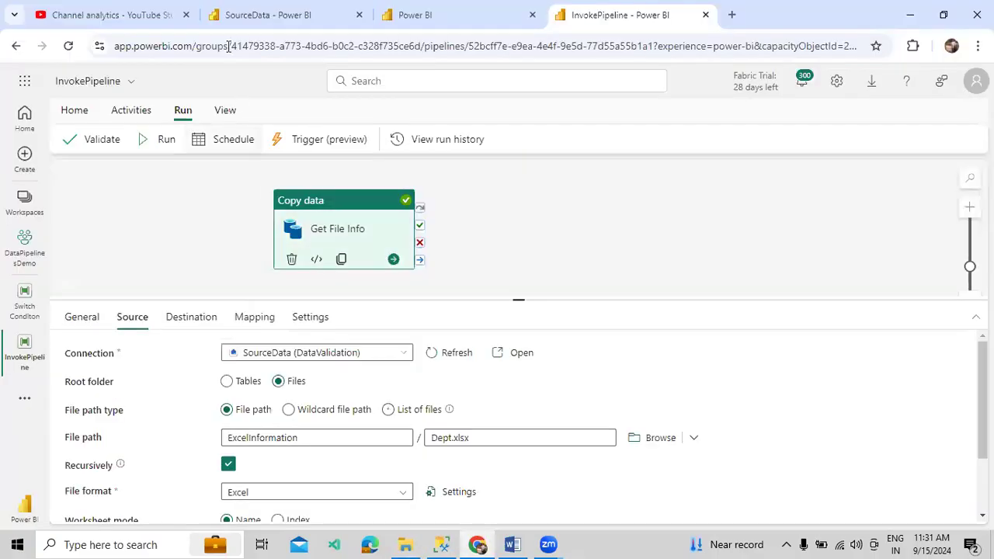
left_click(238, 15)
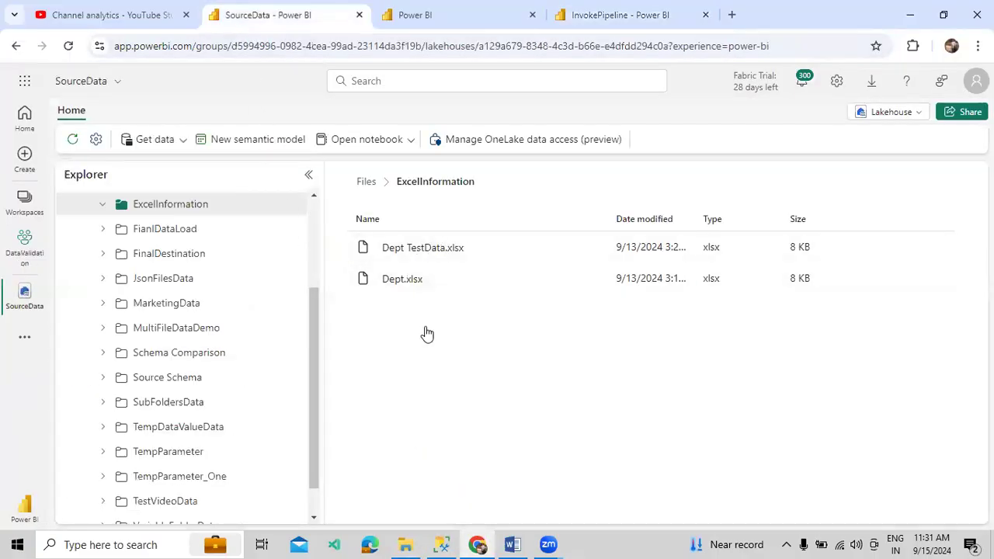
Switch the copy source from the Dept.xlsx file path to a wildcard file path
left_click(636, 26)
left_click(475, 438)
left_click_drag(474, 437, 429, 437)
left_click(363, 412)
left_click(334, 439)
Copy the ExcelInformation folder name from the lakehouse and paste it as the wildcard folder path
left_click(268, 15)
left_click(293, 204)
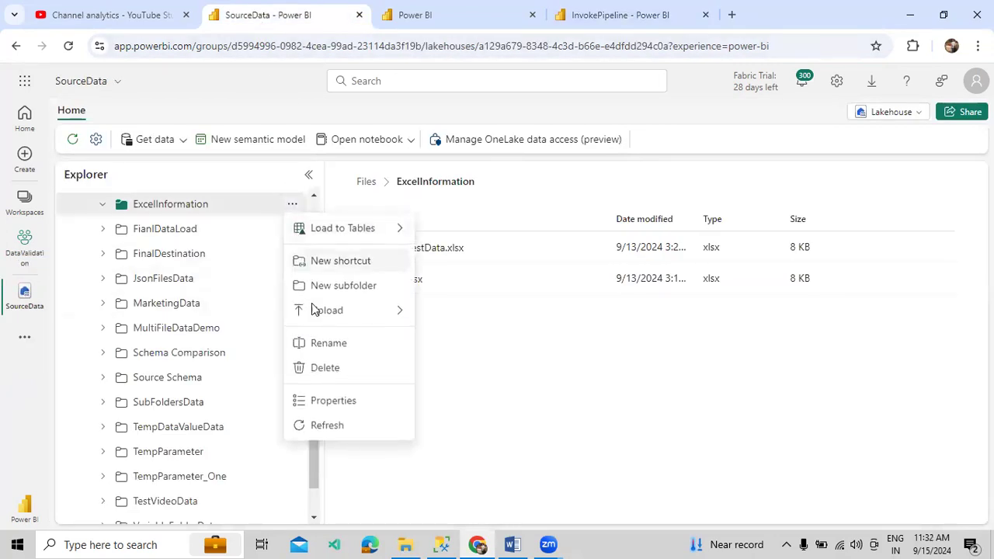
left_click(329, 343)
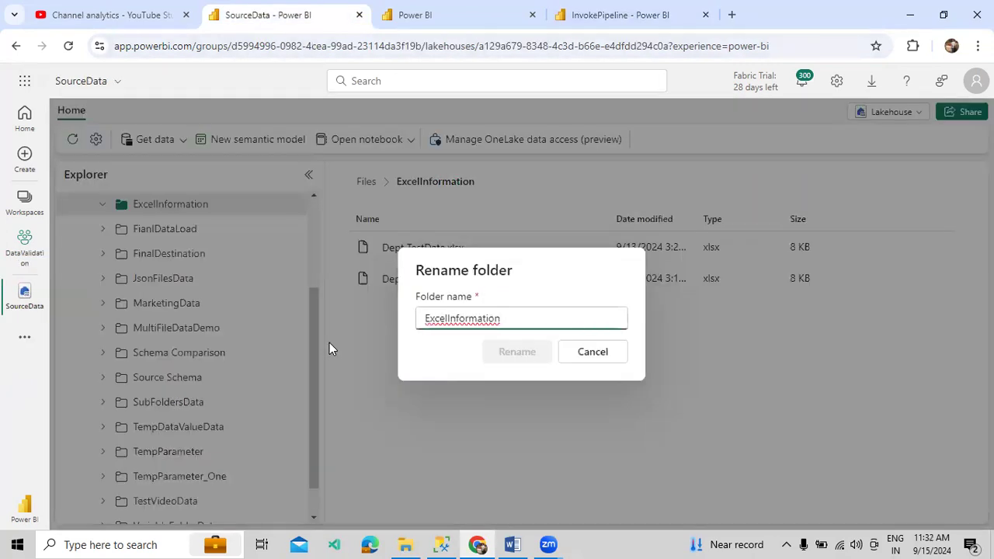
key("ctrl+a")
key("ctrl+c")
left_click(602, 352)
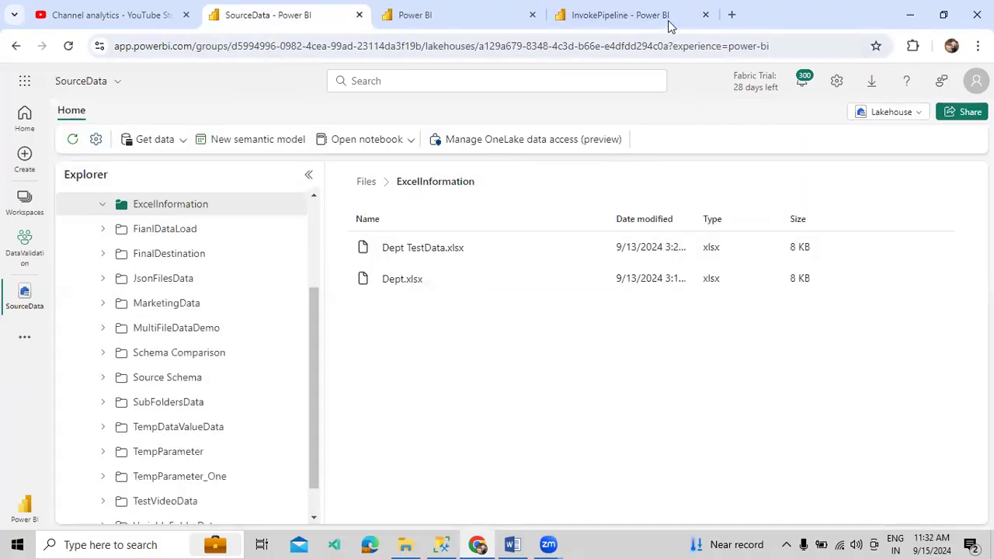
left_click(669, 22)
key("ctrl+v")
Enter wildcard file name *.xlsx, refresh the sheet list and select the Dept sheet
left_click(437, 436)
type("*")
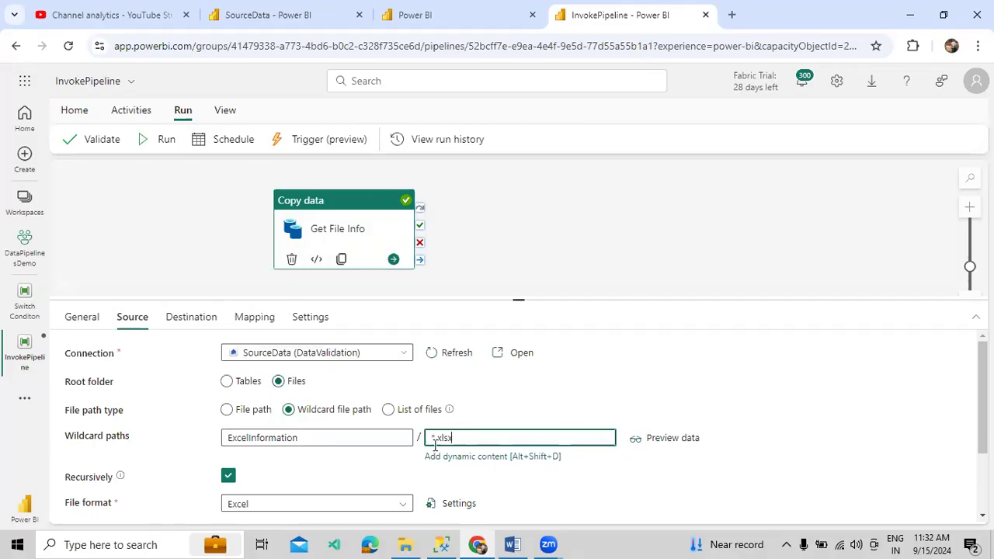
scroll(394, 466, "down", 2)
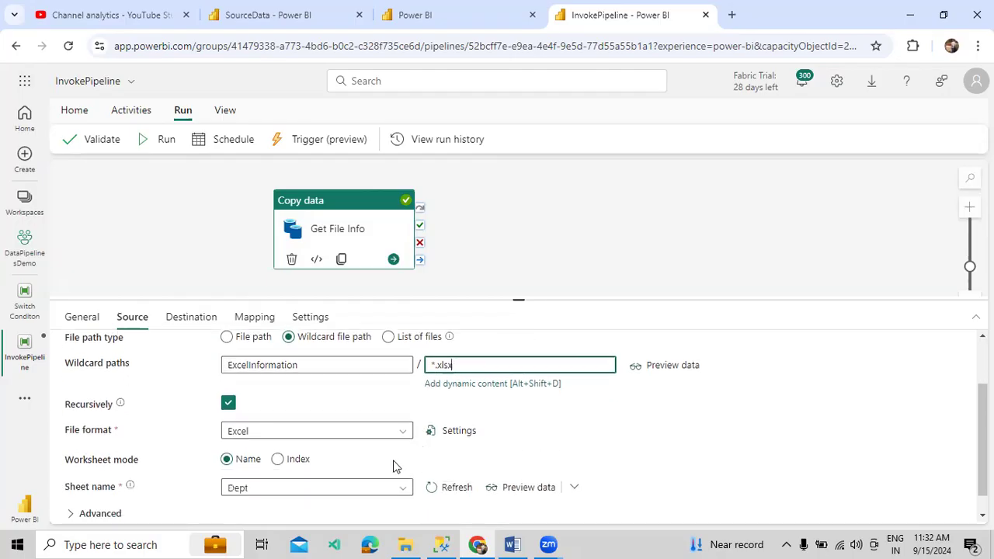
left_click(441, 467)
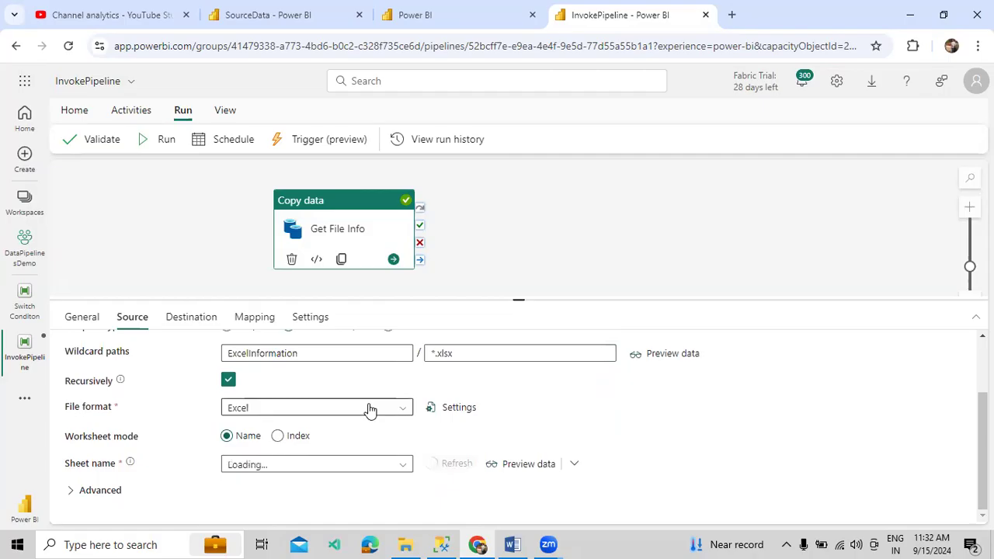
scroll(350, 403, "up", 2)
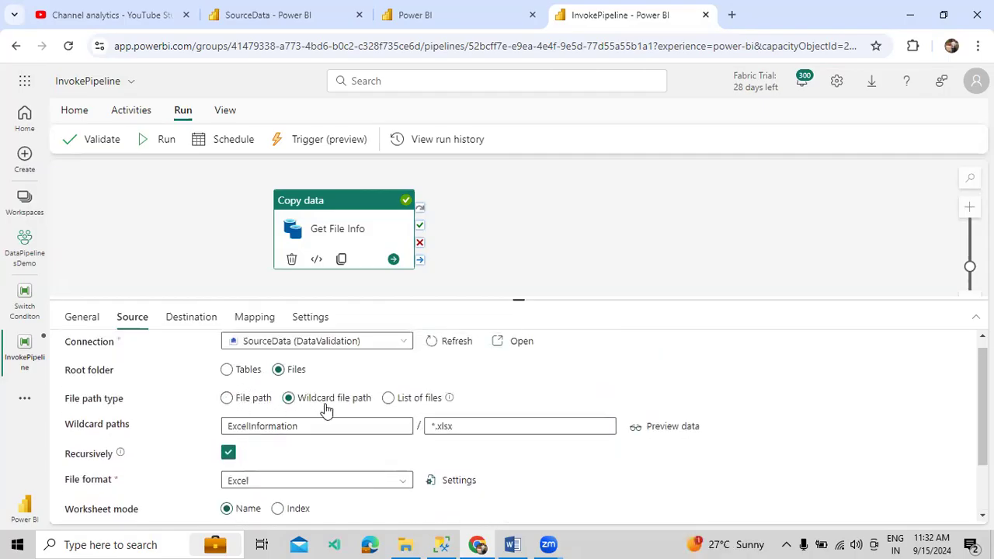
scroll(554, 466, "down", 2)
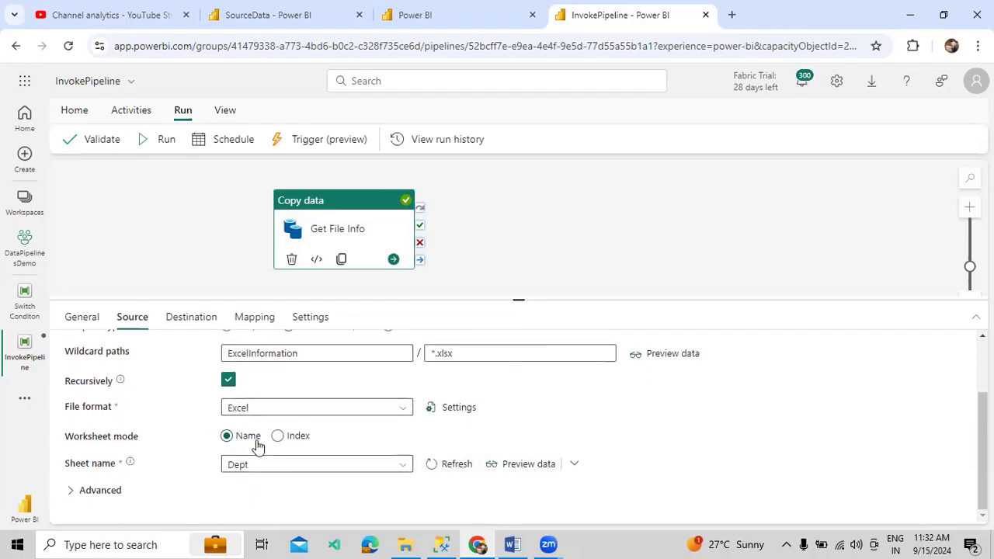
left_click(405, 469)
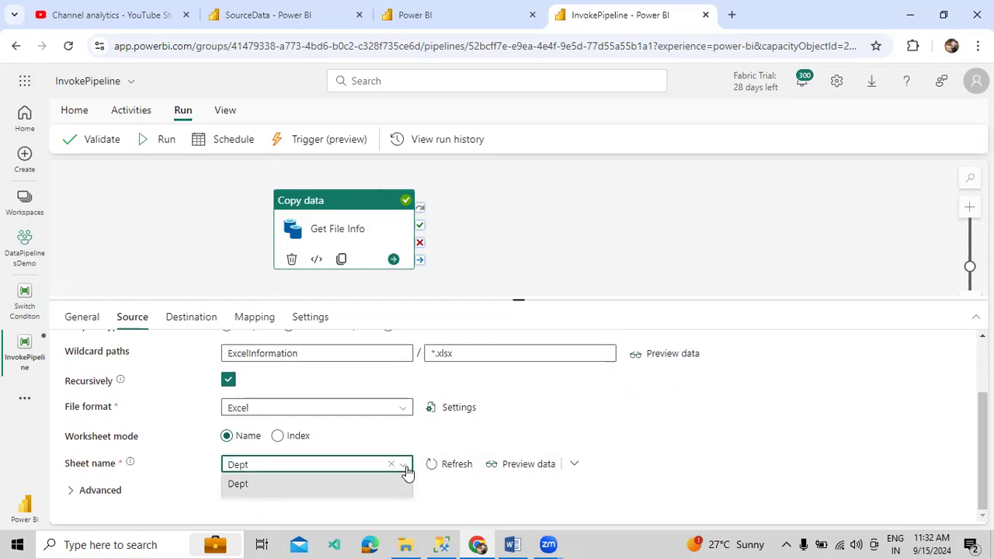
left_click(406, 468)
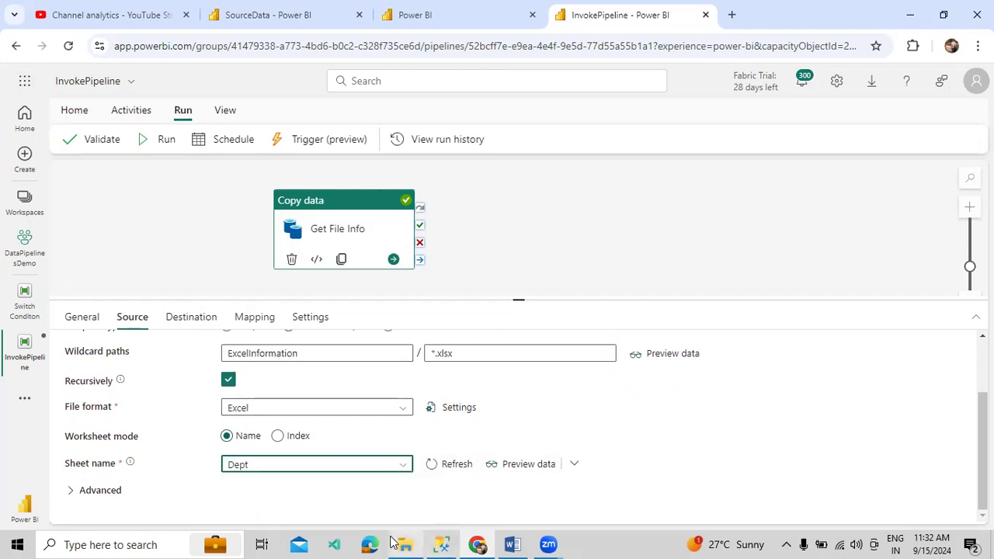
left_click(405, 545)
Open the Dept TestData workbook to view its Did and Dname rows, then close Excel
double_click(287, 157)
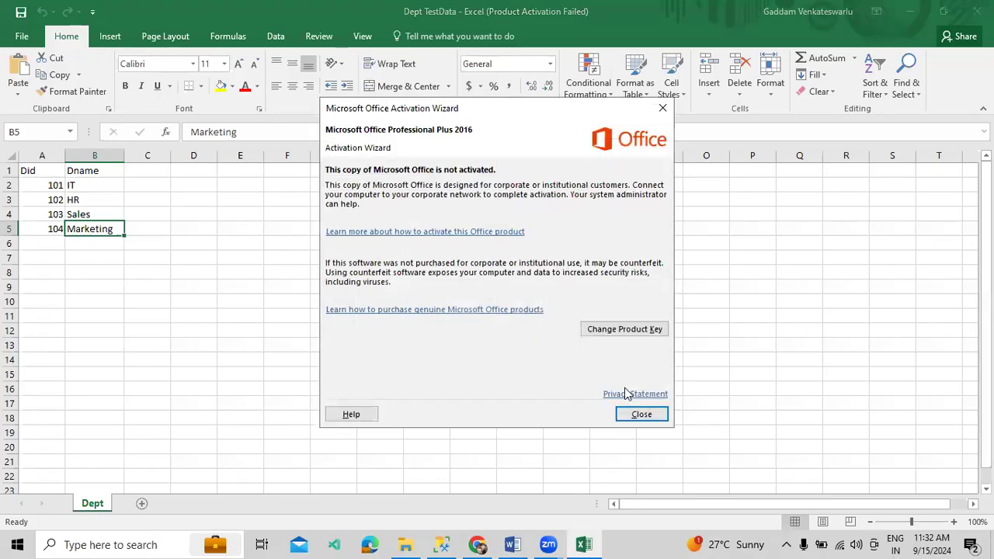
left_click(640, 414)
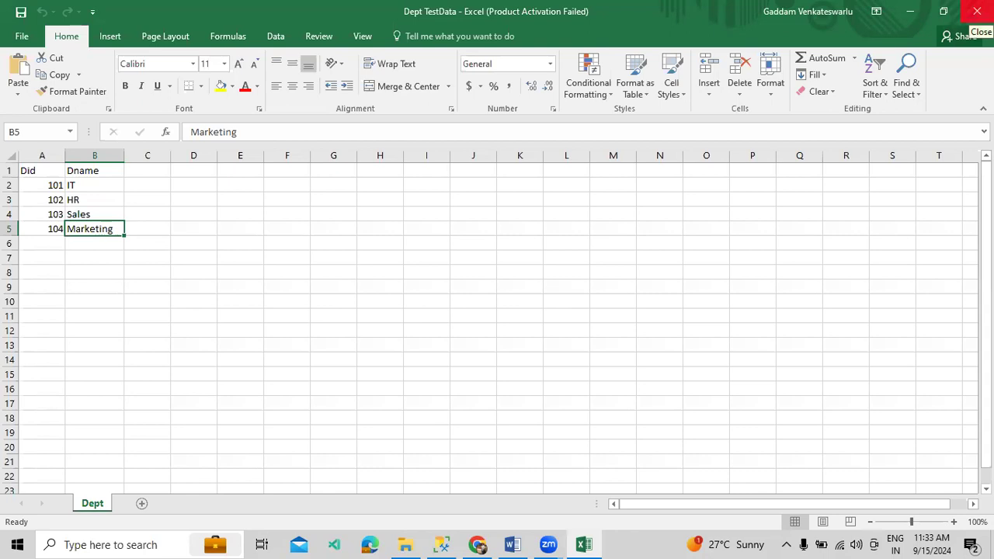
left_click(977, 11)
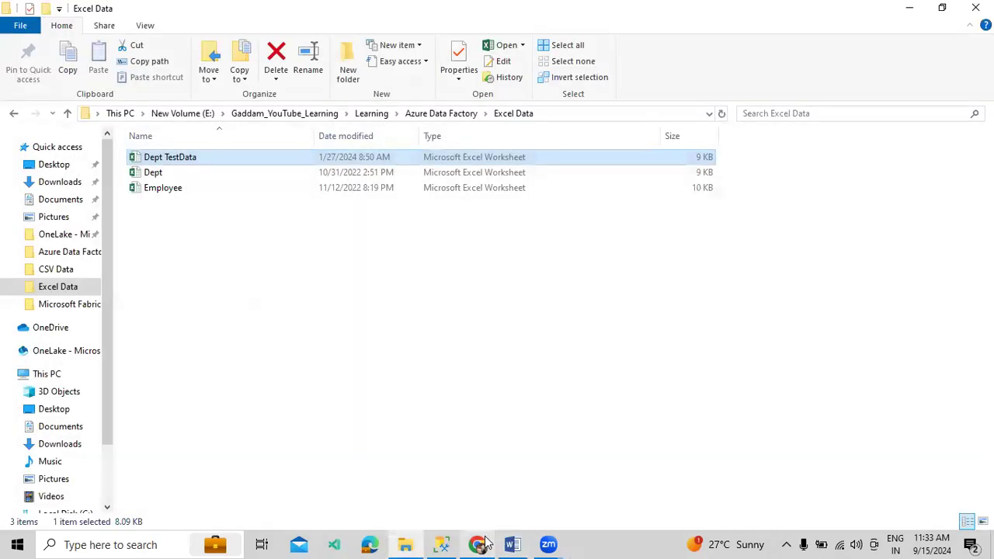
left_click(486, 541)
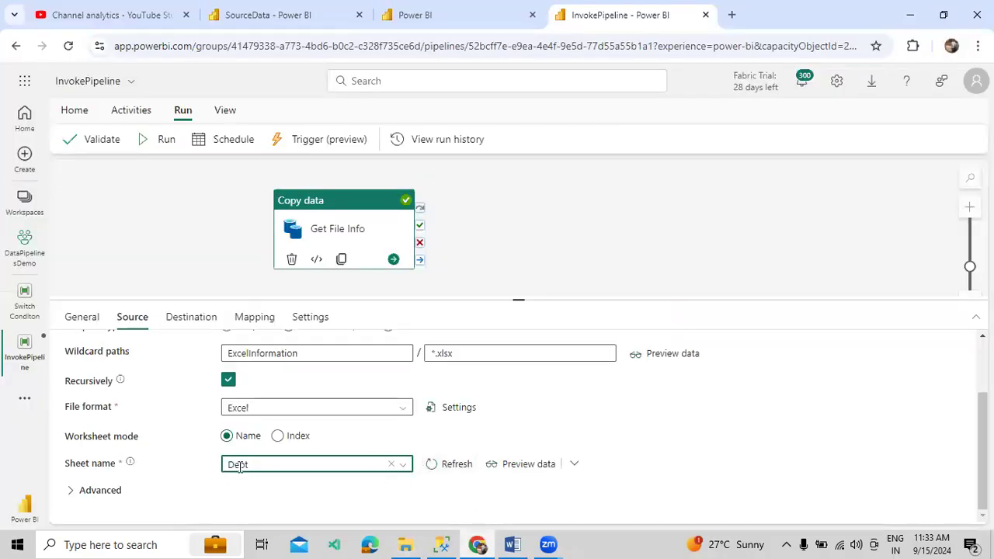
Review the copy activity's Mapping tab showing the Did and Dname column mappings
left_click(132, 111)
left_click(182, 111)
left_click(191, 319)
left_click(268, 319)
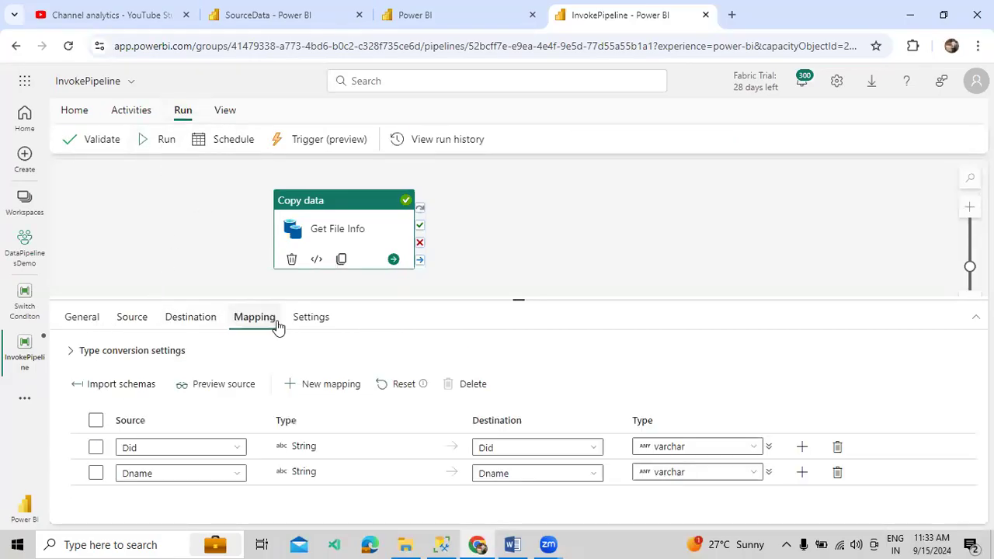
Return to the Source settings, then select the EmpExcelData table name in SSMS
left_click(208, 318)
left_click(129, 322)
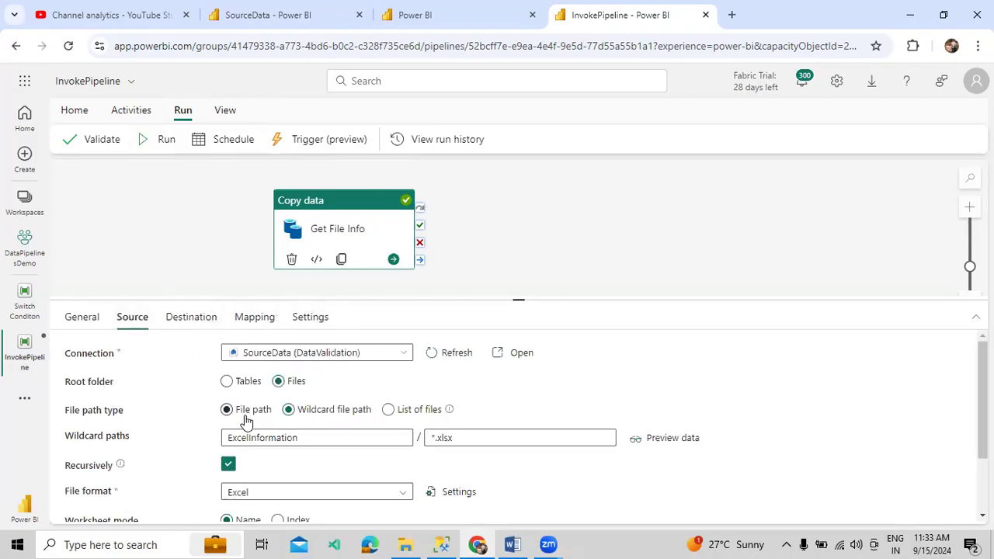
left_click(441, 544)
double_click(285, 126)
key("ctrl+c")
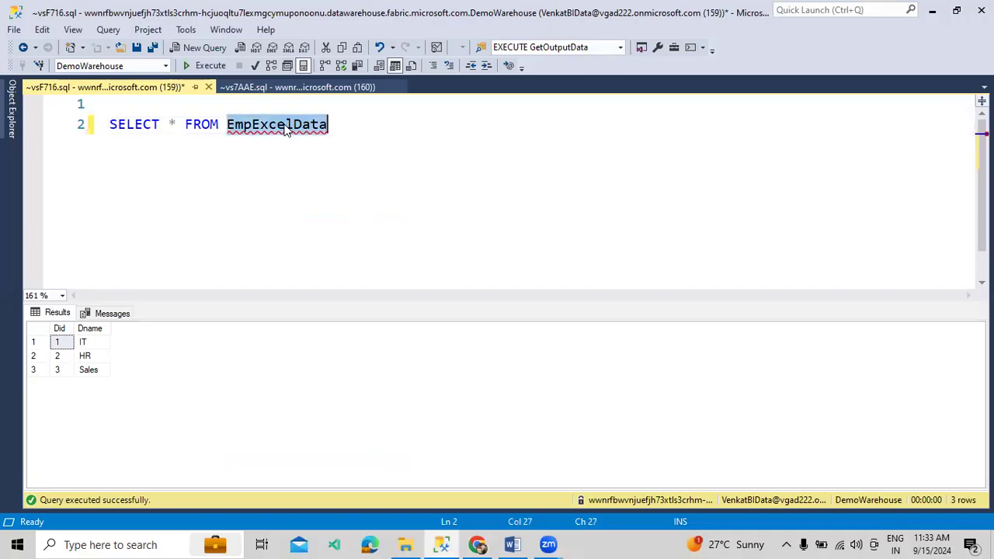
Write a TRUNCATE TABLE EmpExcelData statement on a new line below the query
left_click(402, 154)
key("Return")
key("Return")
type("TRUNAT")
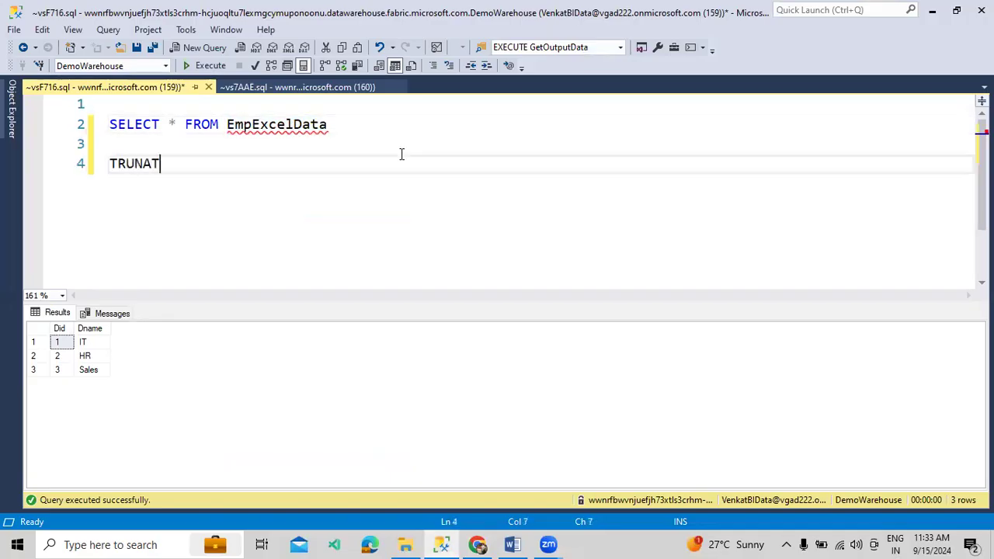
key("BackSpace")
key("BackSpace")
type("CATE")
type("TA")
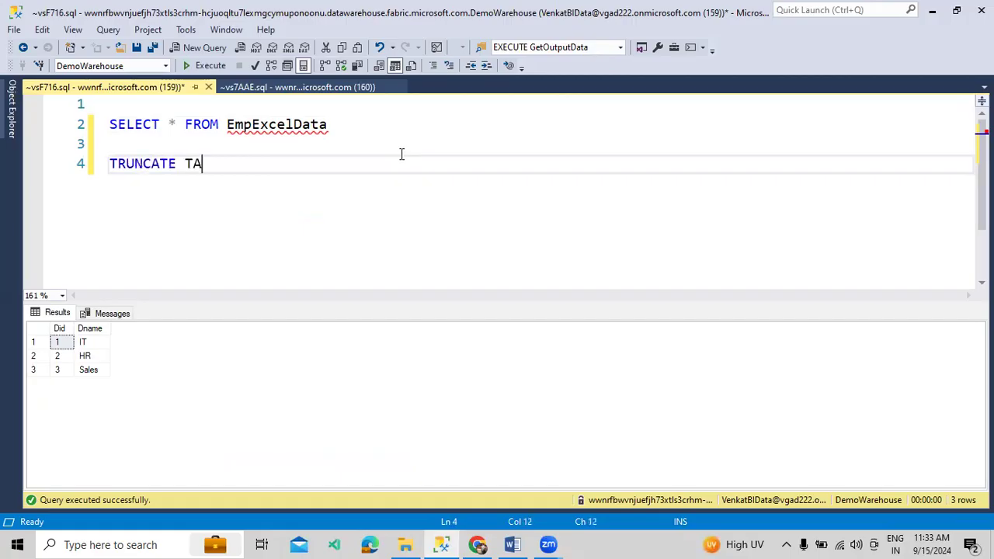
type("BLE")
key("ctrl+v")
Run the truncate alone, then rerun the query to confirm EmpExcelData is empty
key("shift+Home")
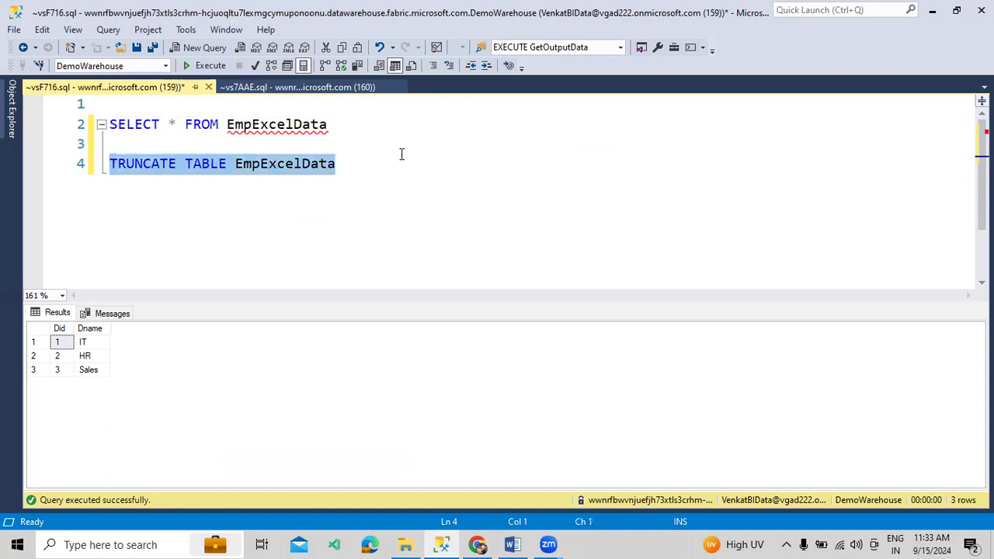
left_click(214, 66)
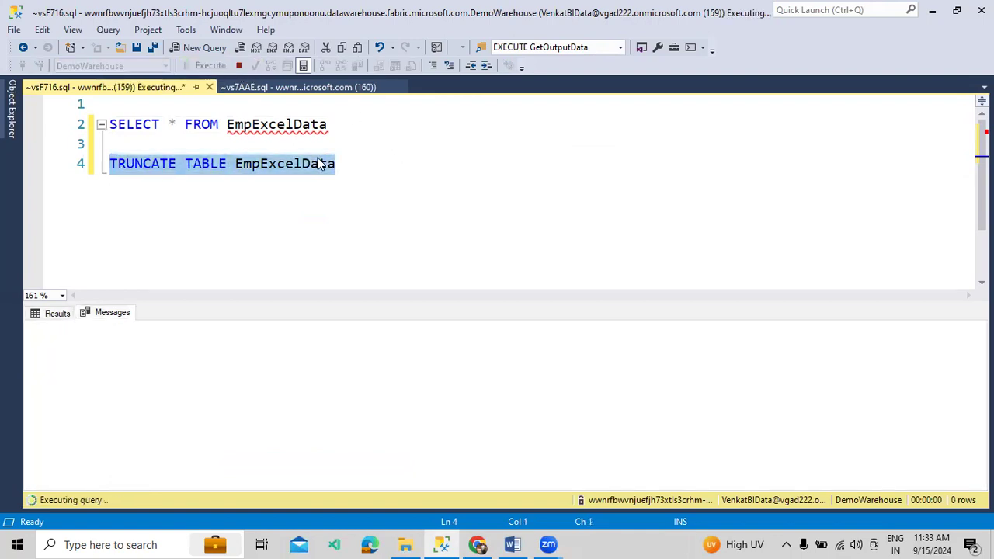
left_click(203, 65)
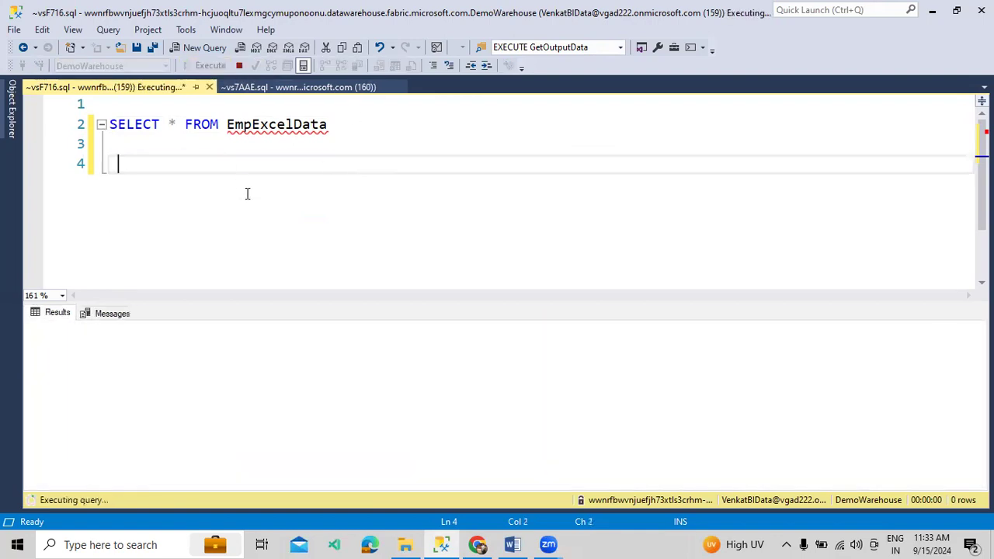
left_click(477, 544)
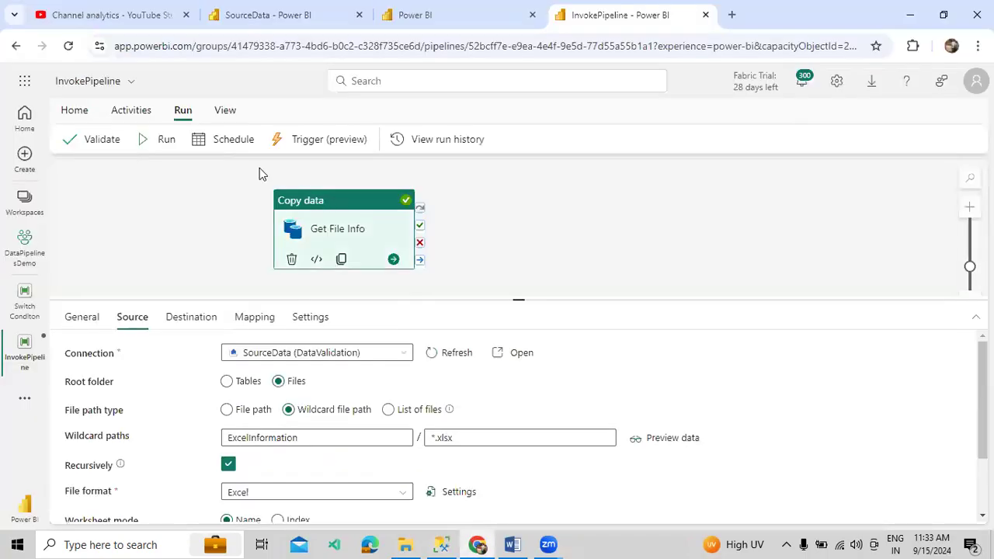
Save and run InvokePipeline, then highlight the Single Excel Data Load topic in Word
left_click(175, 146)
left_click(494, 350)
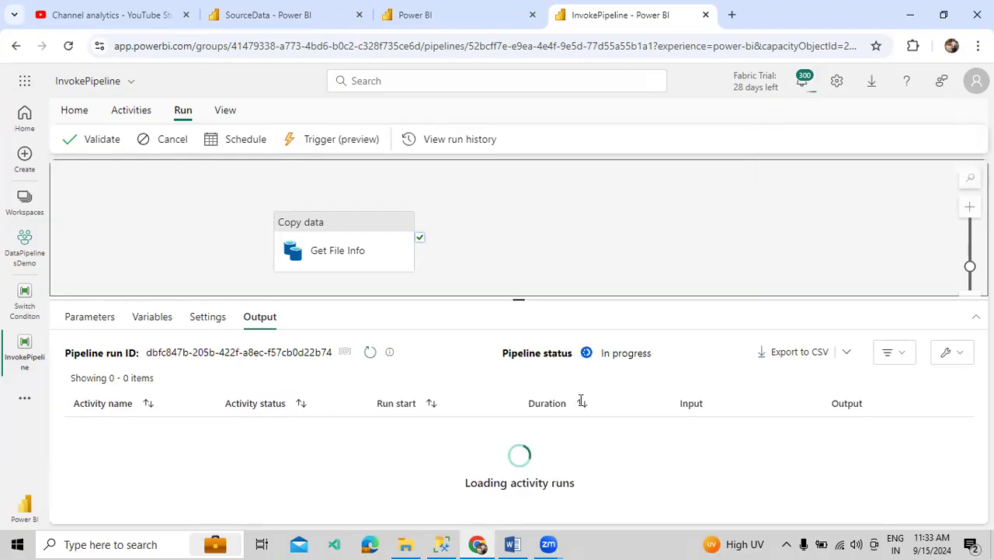
left_click(512, 545)
left_click_drag(189, 251, 326, 259)
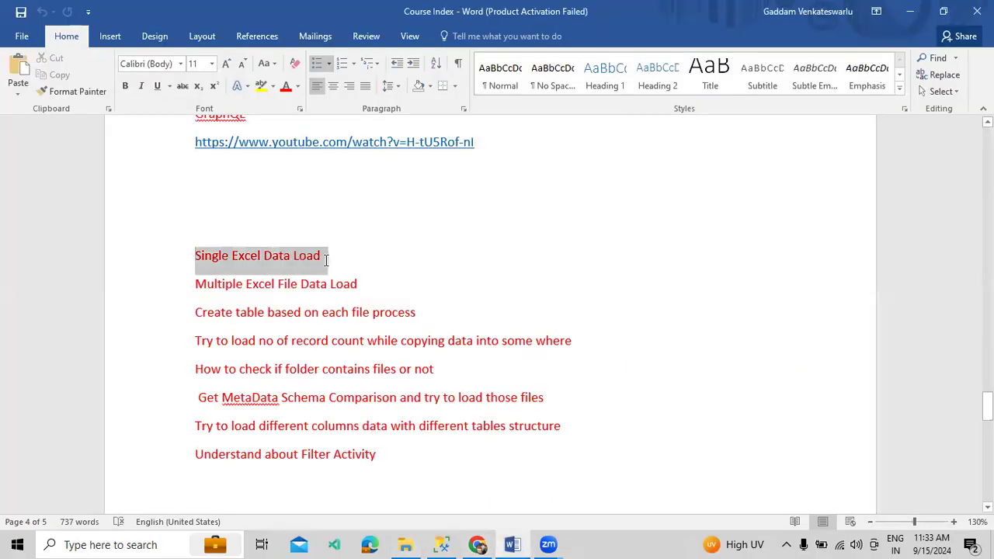
Highlight the first two Excel topics, then the first four topic lines, before returning to Fabric
left_click(367, 287)
left_click_drag(366, 288, 180, 271)
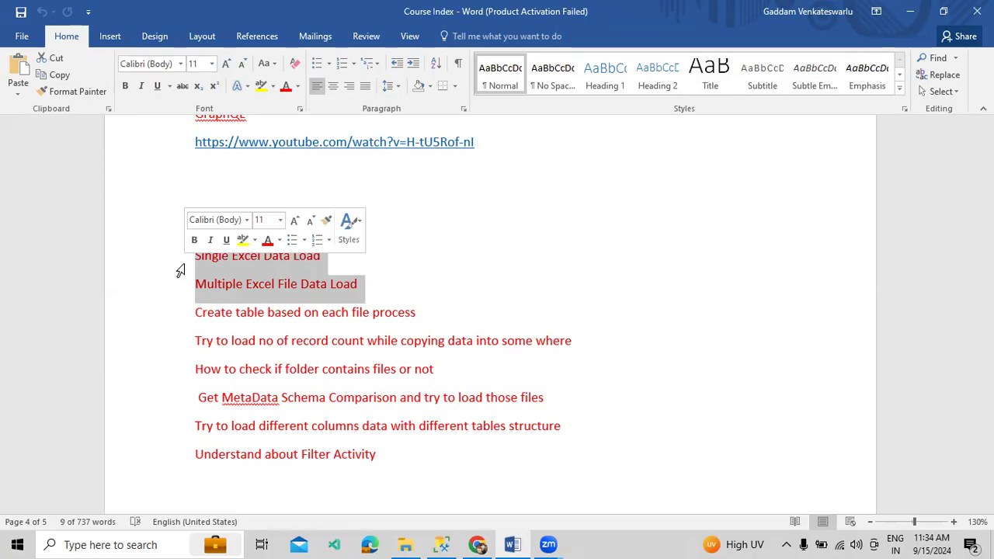
left_click(239, 312)
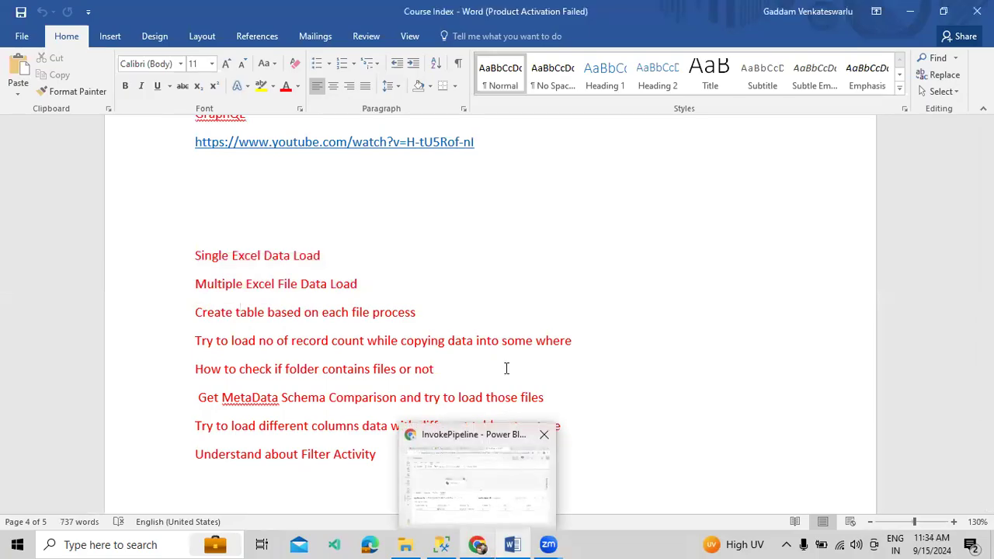
left_click_drag(576, 340, 240, 260)
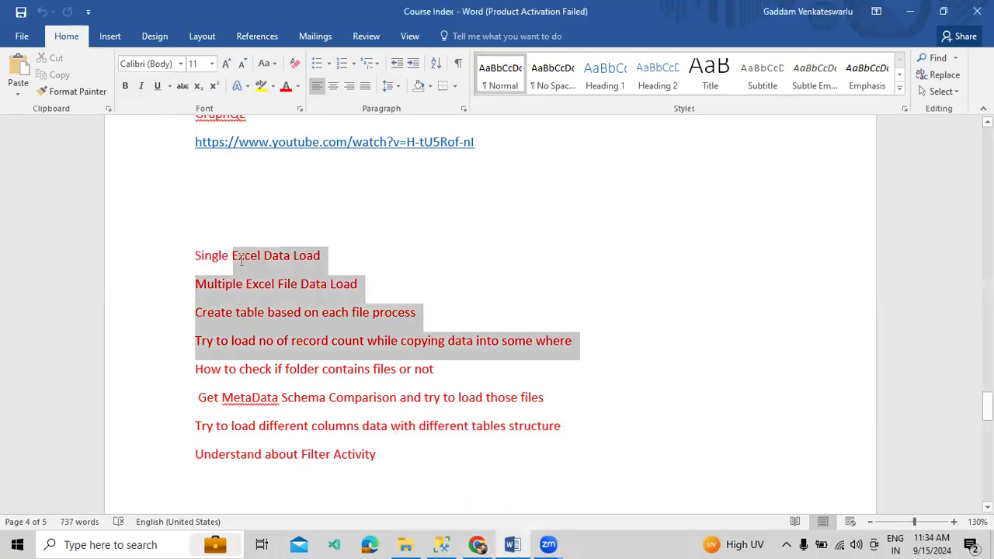
left_click(311, 343)
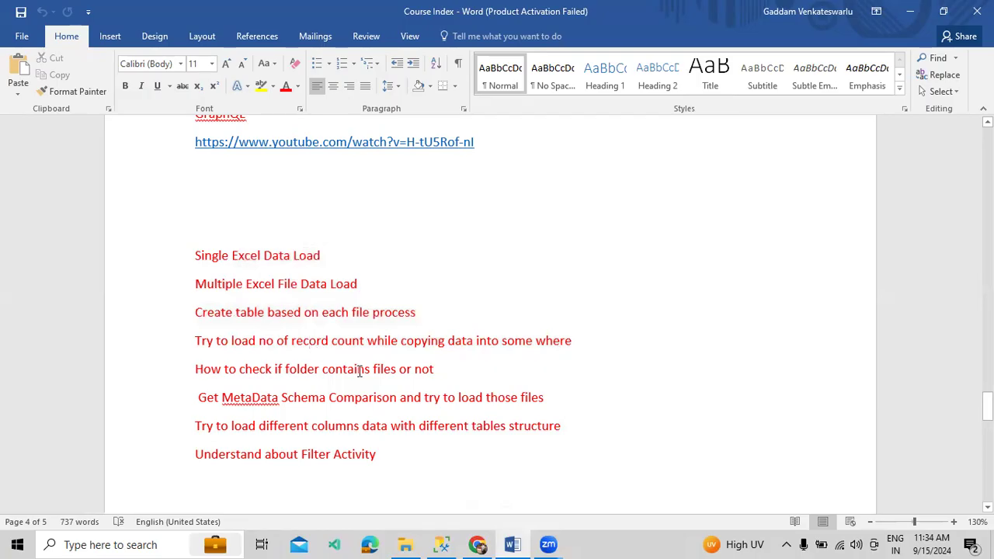
left_click(477, 544)
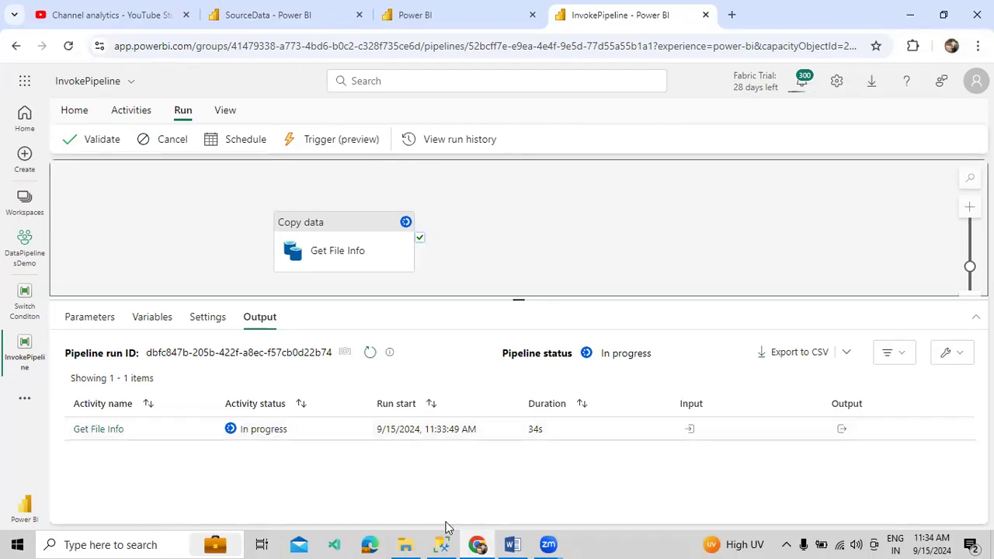
Confirm EmpExcelData is empty, then watch InvokePipeline succeed with Get File Info at 1m 0s
left_click(442, 545)
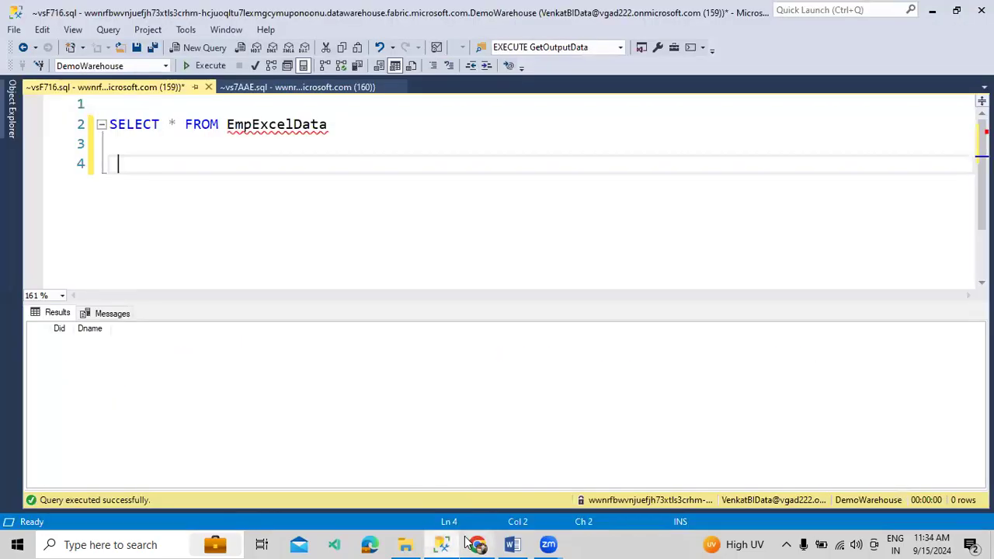
left_click(477, 545)
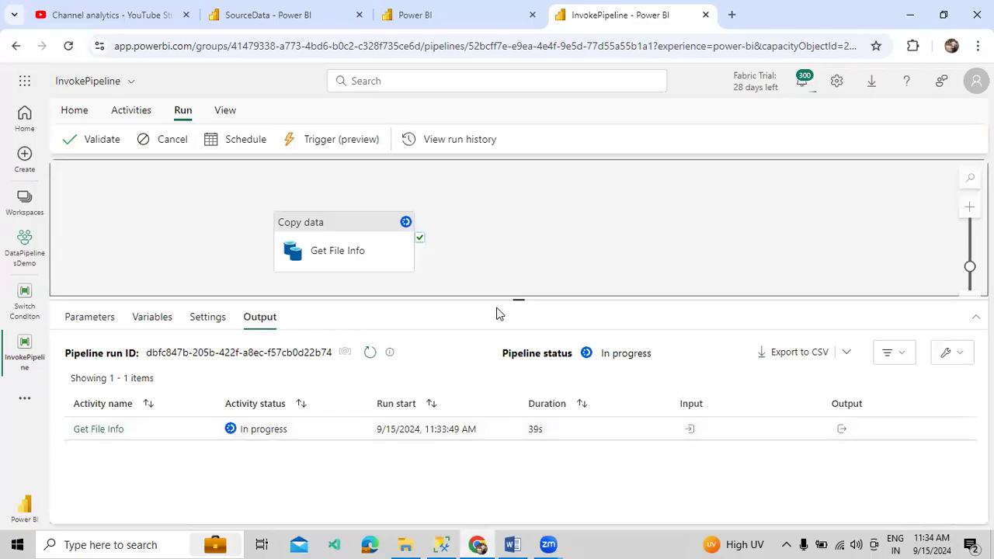
left_click_drag(500, 299, 500, 295)
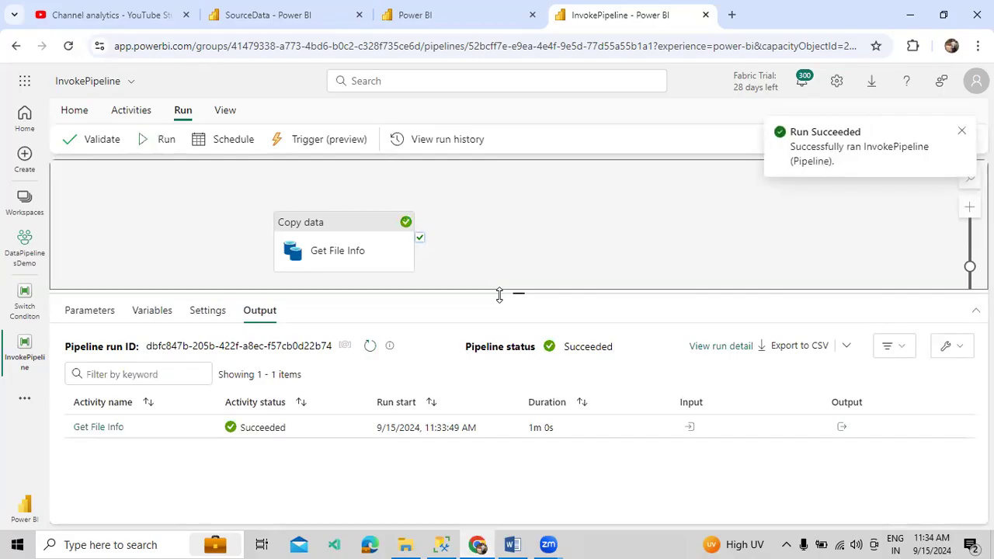
left_click(441, 545)
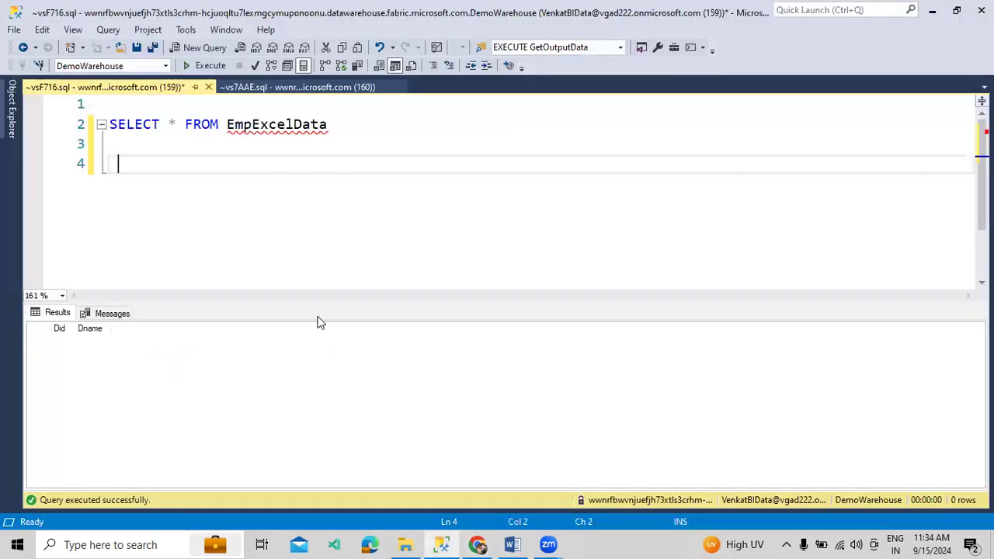
Rerun the EmpExcelData query to check its seven rows, then open the SourceData lakehouse tab
left_click(198, 67)
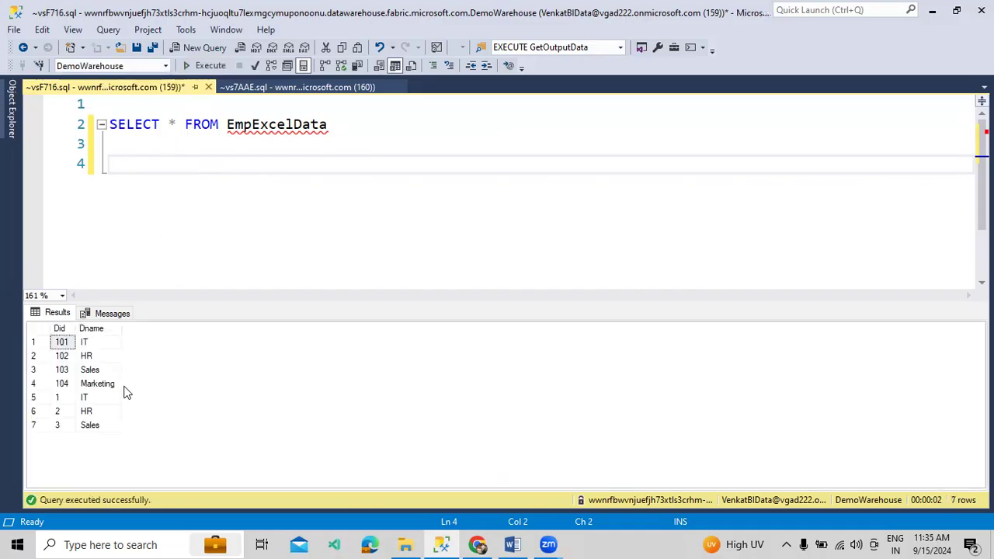
left_click_drag(109, 384, 64, 349)
left_click_drag(62, 398, 102, 426)
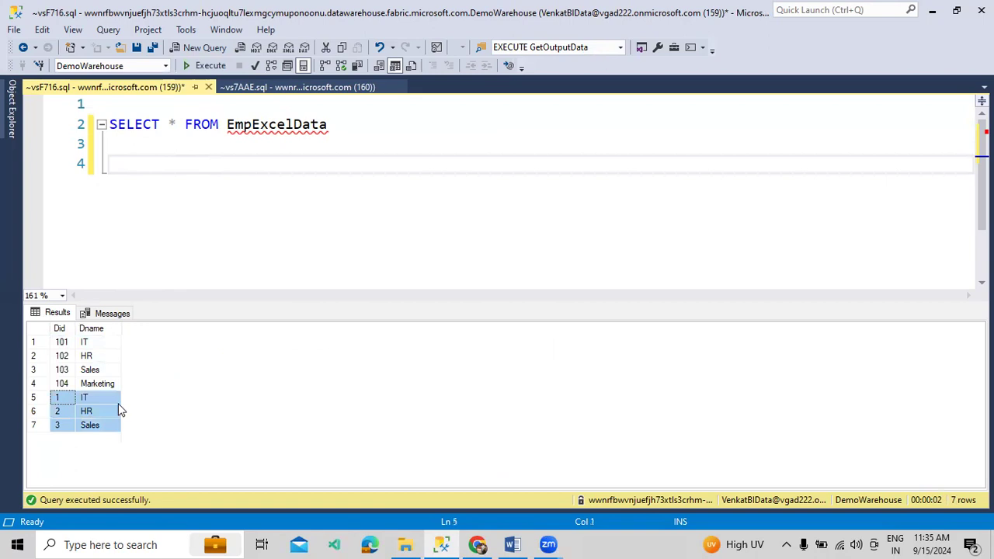
left_click(476, 544)
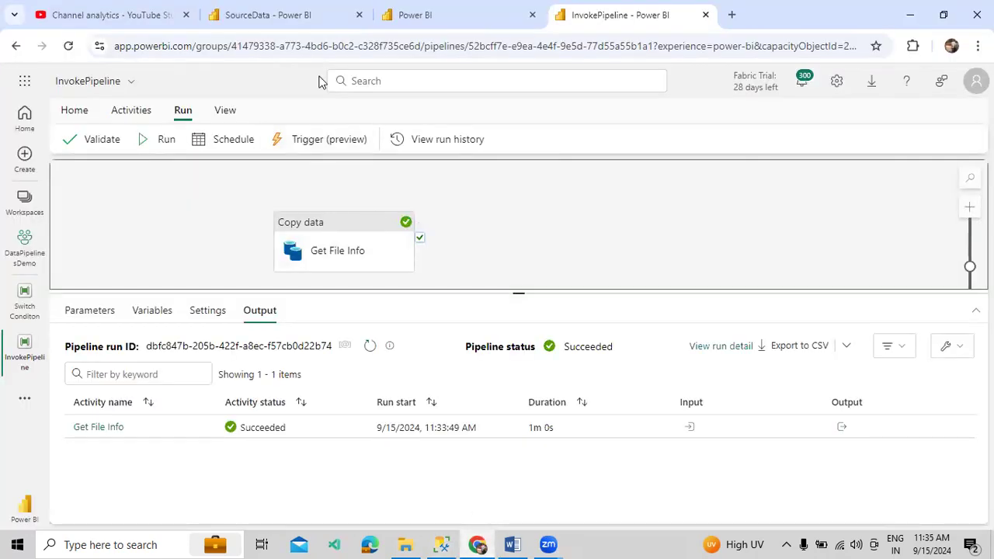
left_click(287, 15)
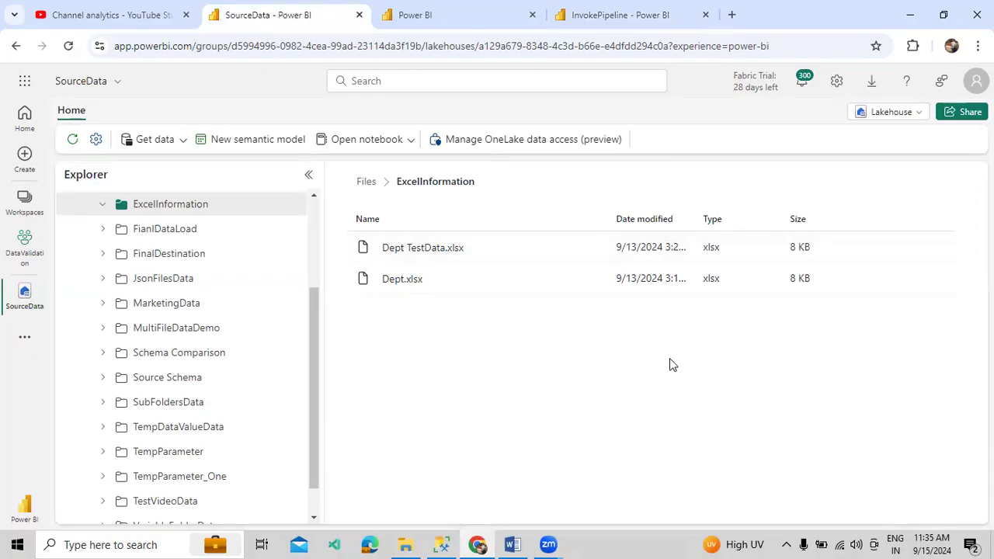
Return to InvokePipeline and check Get File Info's ExcelInformation / *.xlsx Excel source
left_click(674, 24)
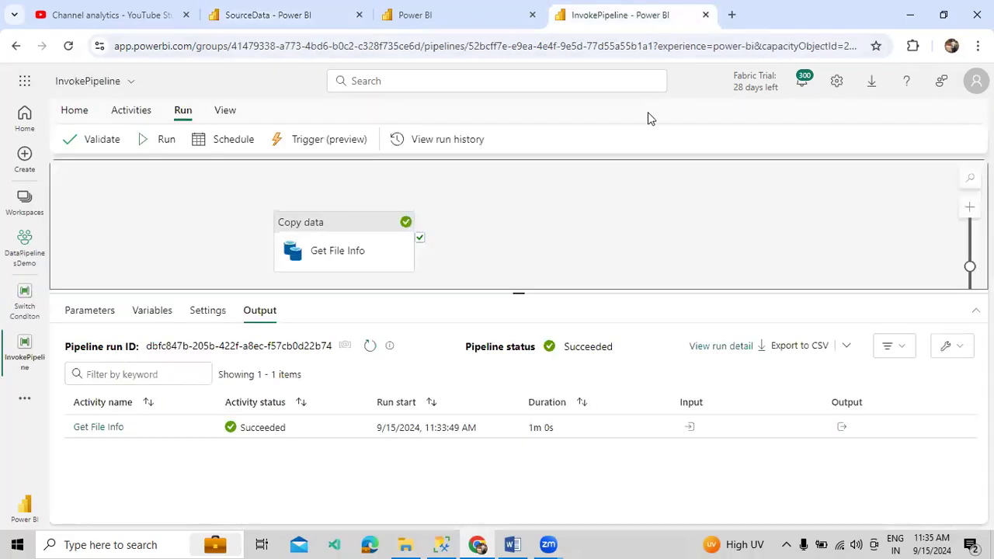
left_click(365, 253)
left_click(494, 240)
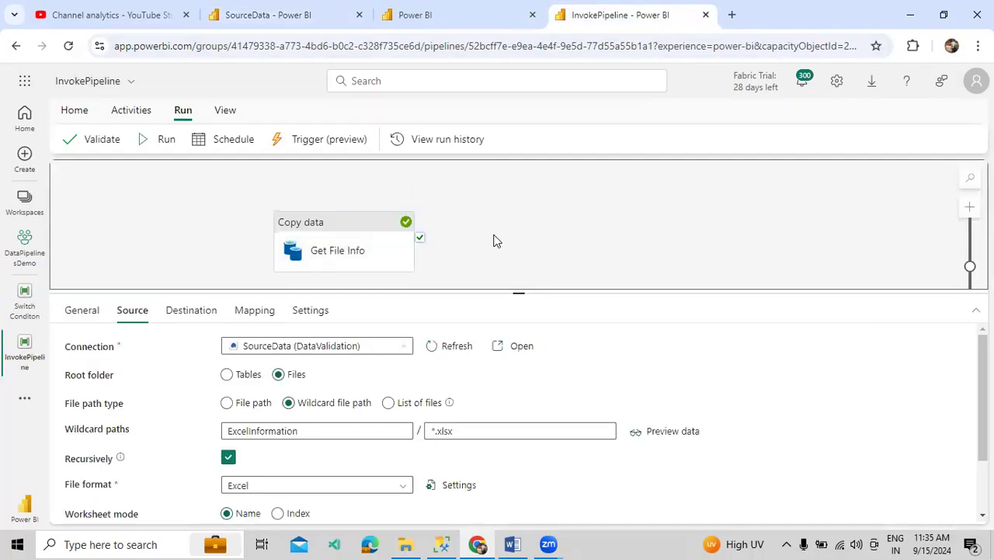
Delete the Single and Multiple Excel Data Load lines from Course Index and save it
left_click(512, 544)
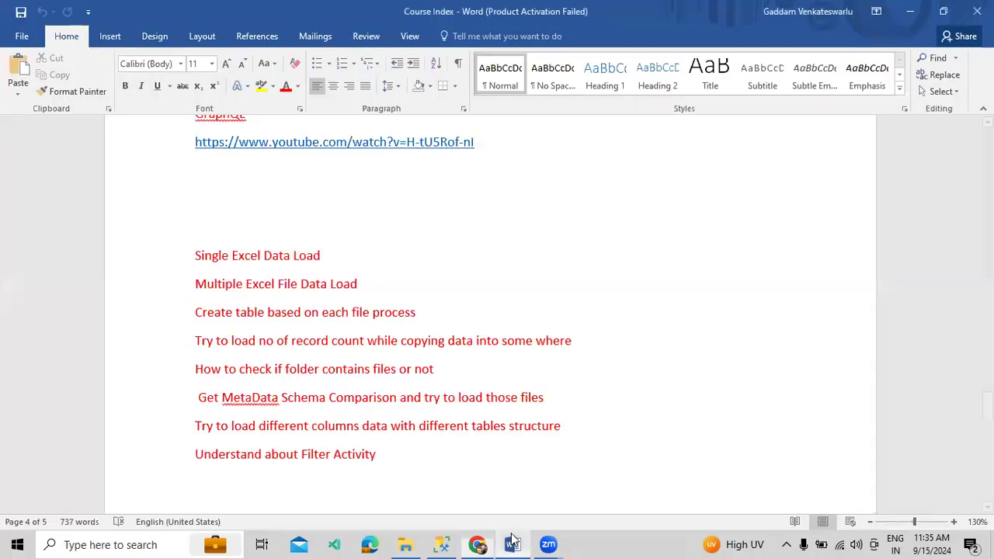
left_click_drag(369, 281, 195, 257)
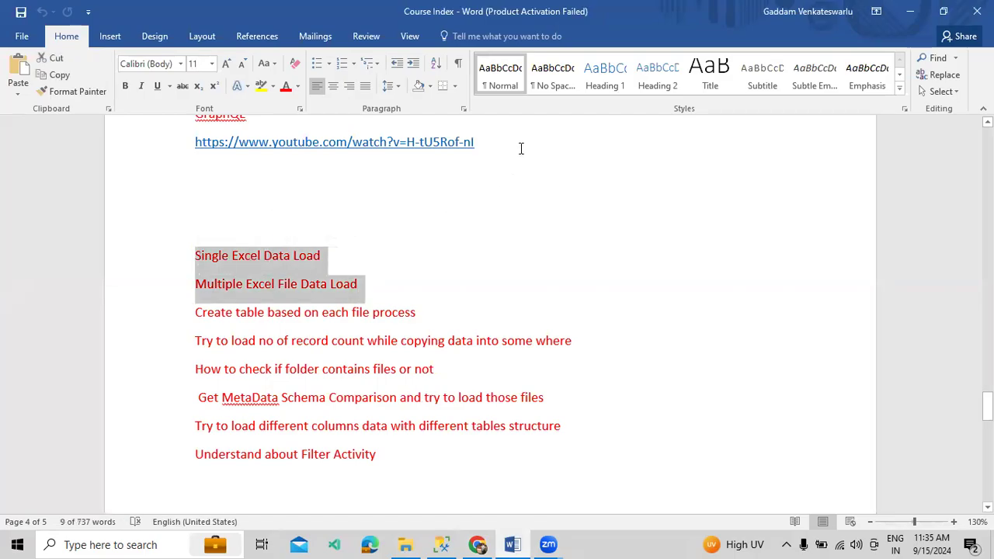
key("Delete")
key("ctrl+s")
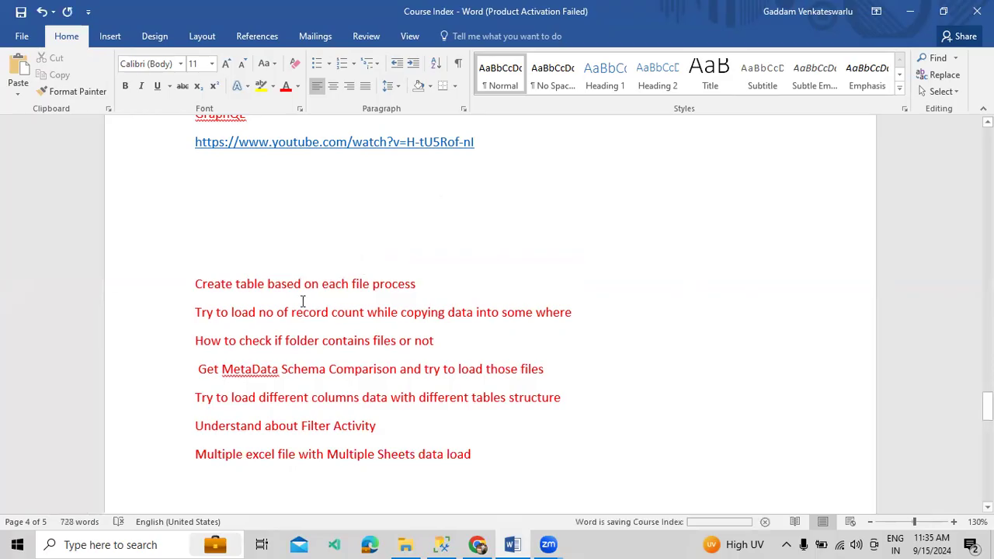
left_click(483, 544)
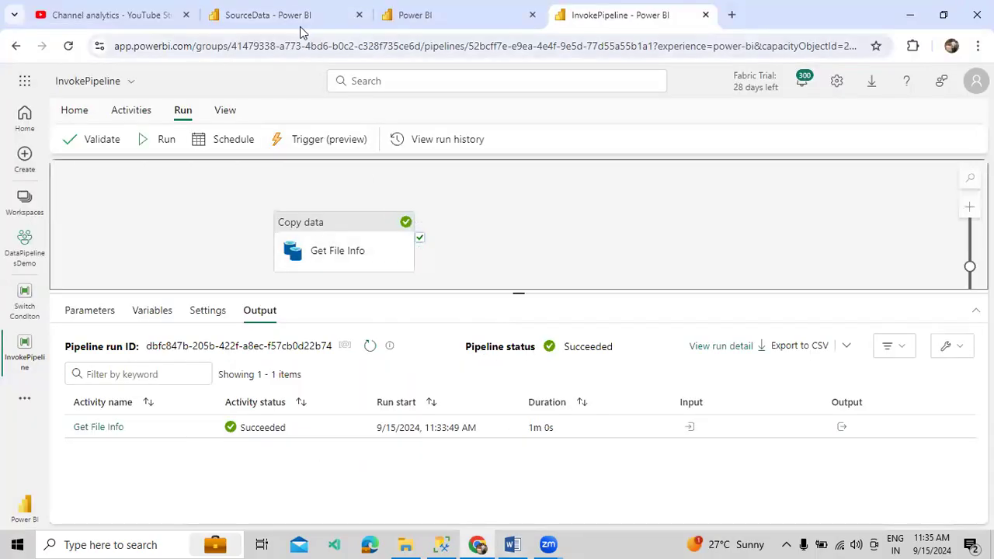
View the three CSV files in the SourceData lakehouse's MarketingData folder
left_click(301, 27)
left_click(217, 304)
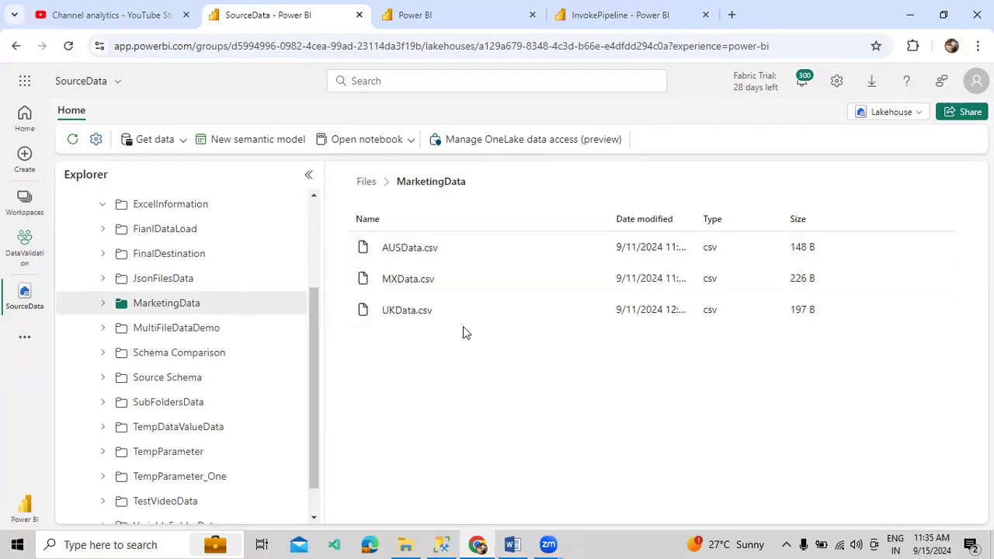
left_click_drag(459, 189, 393, 194)
left_click(428, 366)
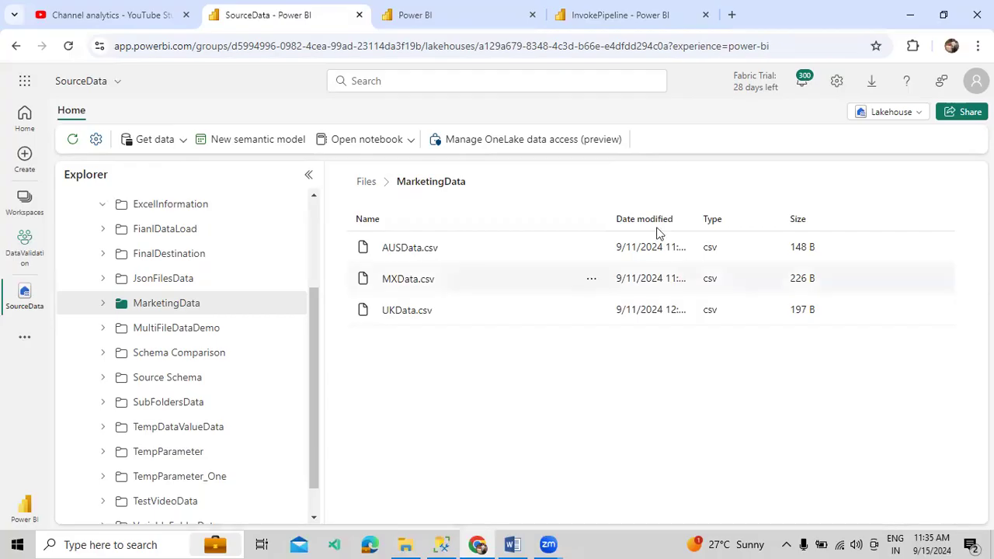
Delete the Get File Info copy activity from the InvokePipeline canvas
left_click(655, 17)
left_click(372, 229)
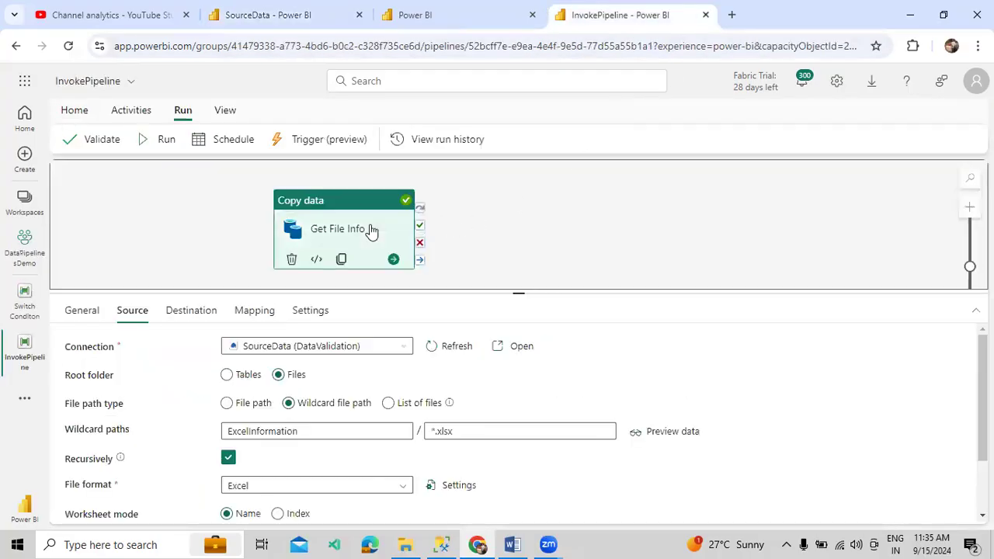
key("Delete")
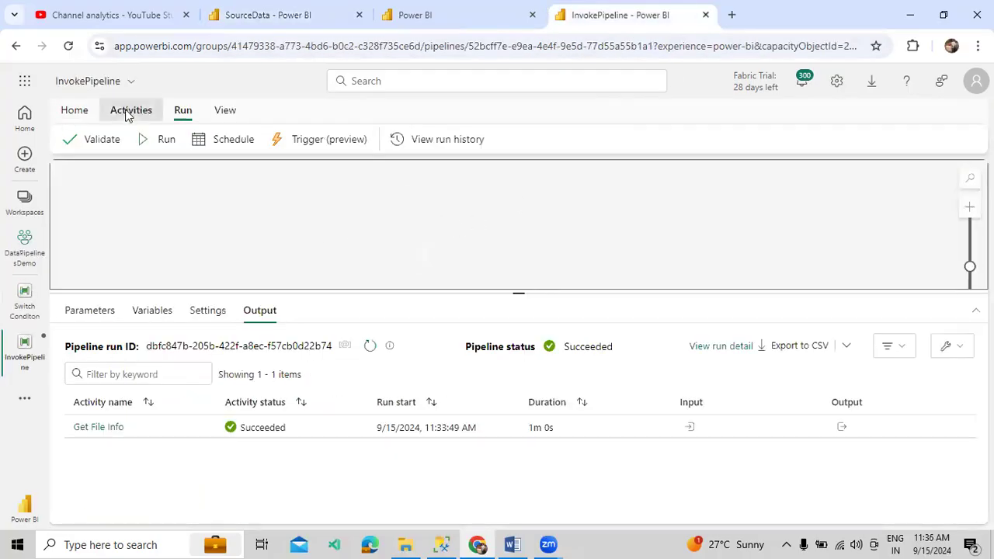
Add a Get Metadata activity named Get Files to the pipeline canvas
left_click(130, 110)
left_click(366, 140)
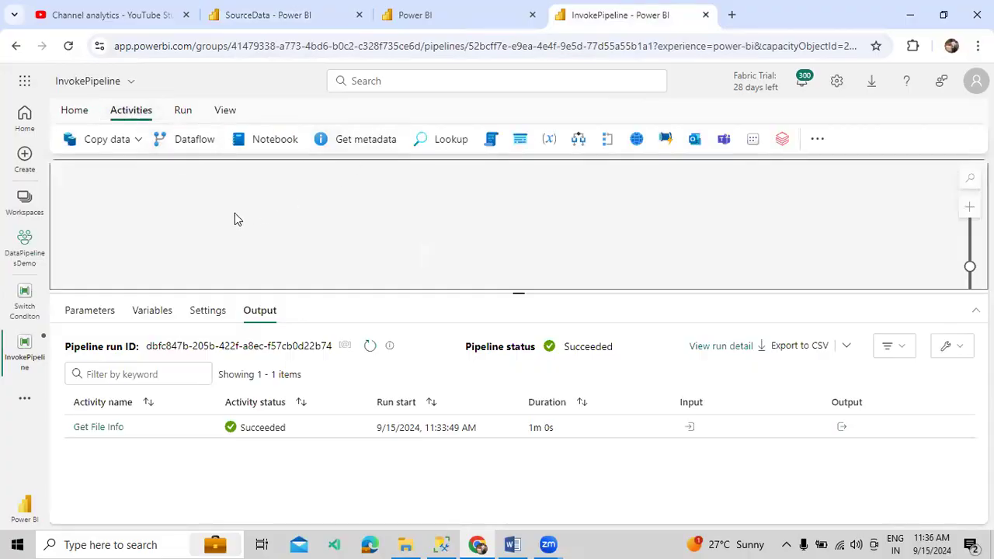
left_click_drag(124, 194, 293, 239)
left_click_drag(292, 344, 195, 350)
type("Get Files")
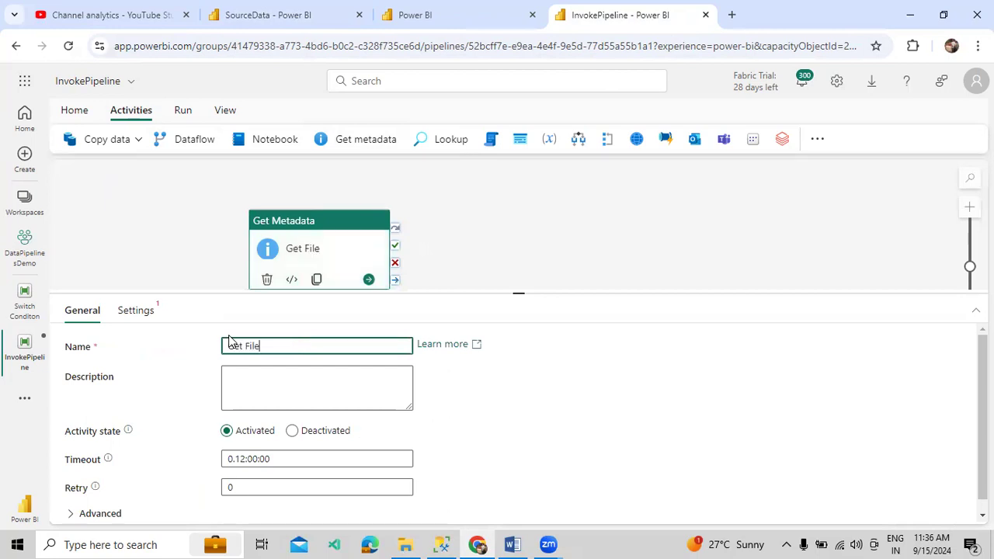
Connect Get Files to SourceData (DataValidation), reading from lakehouse Files
left_click(151, 311)
left_click(269, 354)
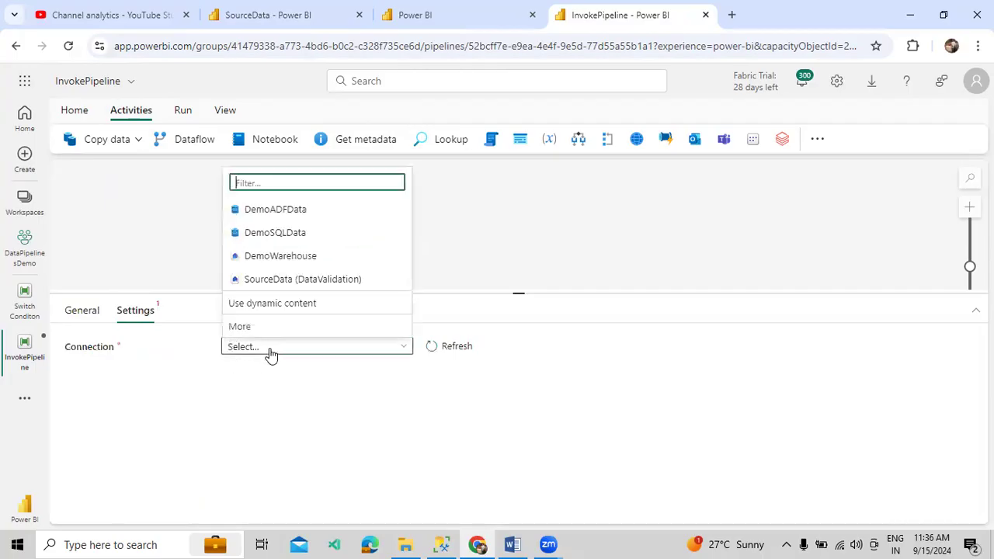
left_click(280, 281)
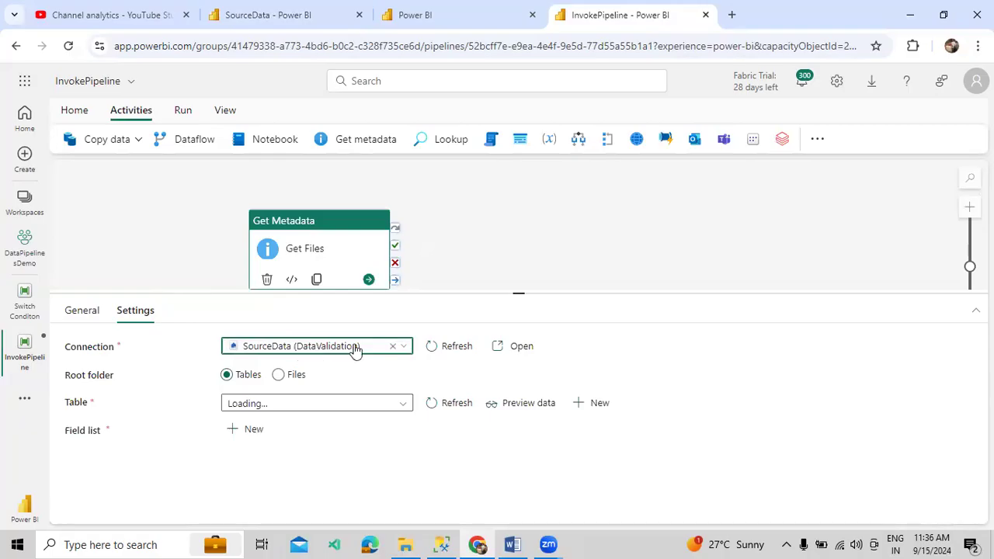
left_click(293, 377)
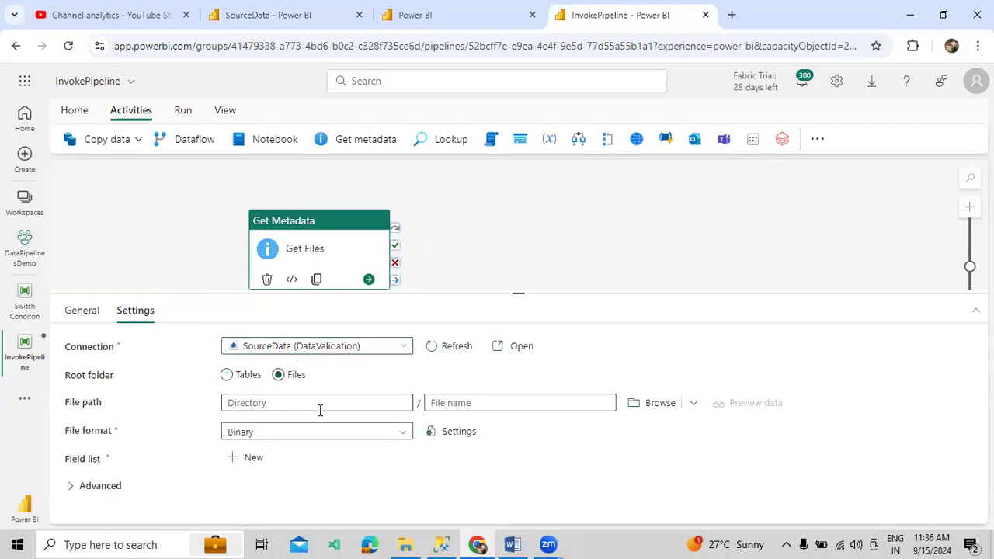
Set the Get Files directory path to MarketingData, copying the folder name from the lakehouse
left_click(319, 405)
left_click(281, 17)
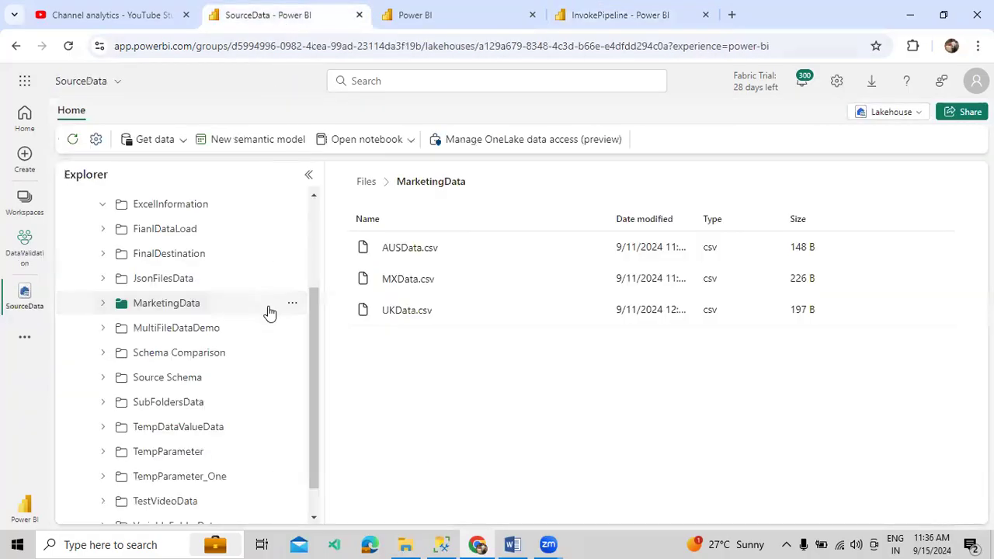
left_click(293, 306)
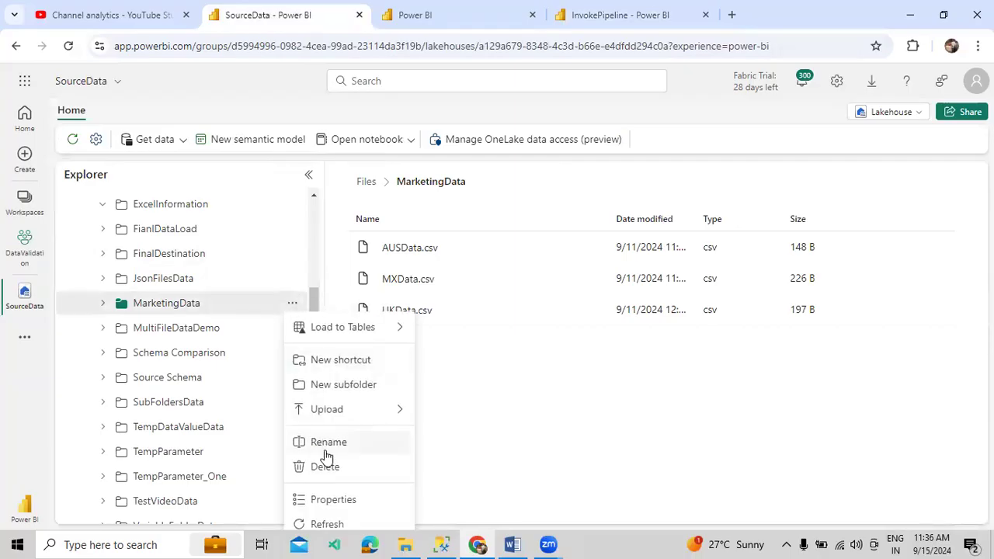
left_click(325, 450)
key("ctrl+a")
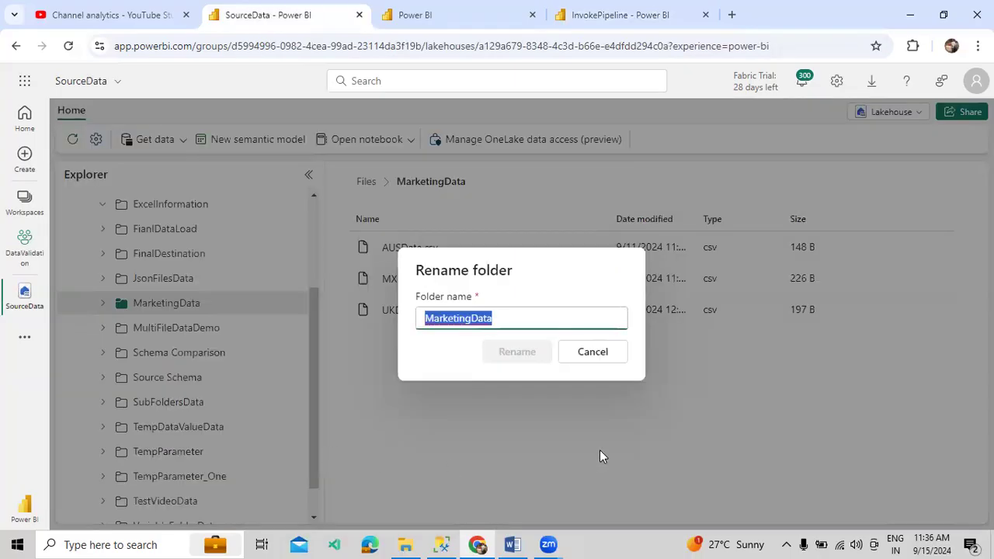
left_click(599, 351)
left_click(664, 17)
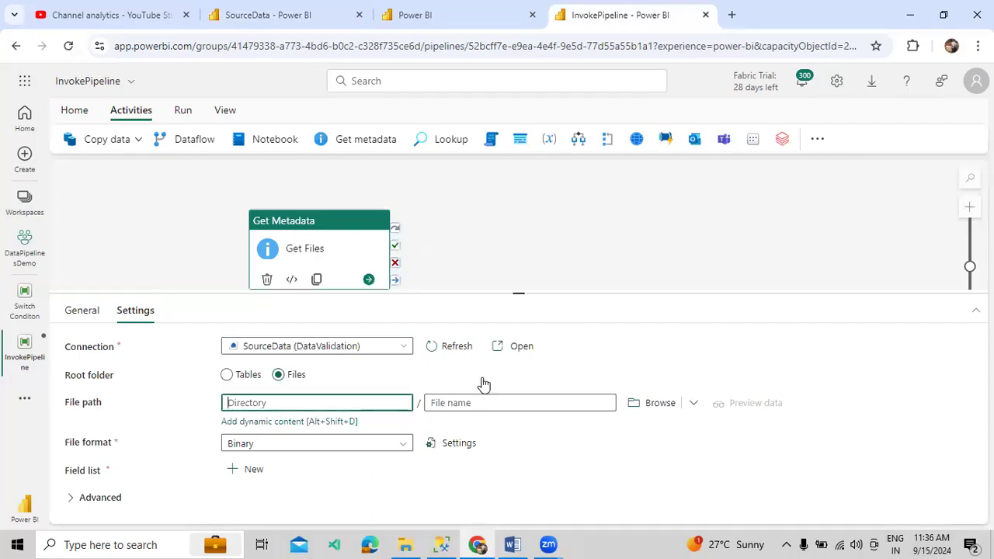
key("ctrl+v")
Set the file format to DelimitedText and add Child items to the field list
left_click(439, 403)
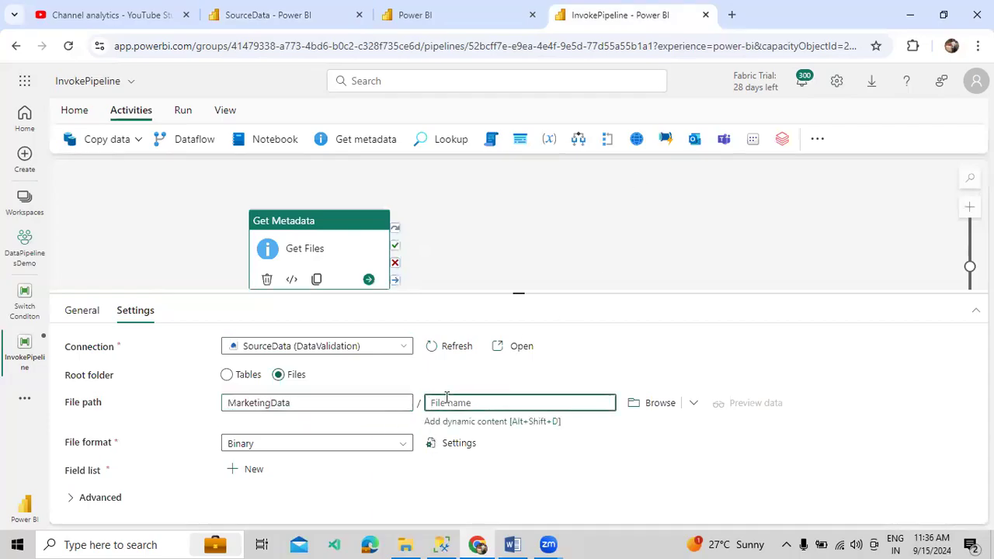
left_click(371, 447)
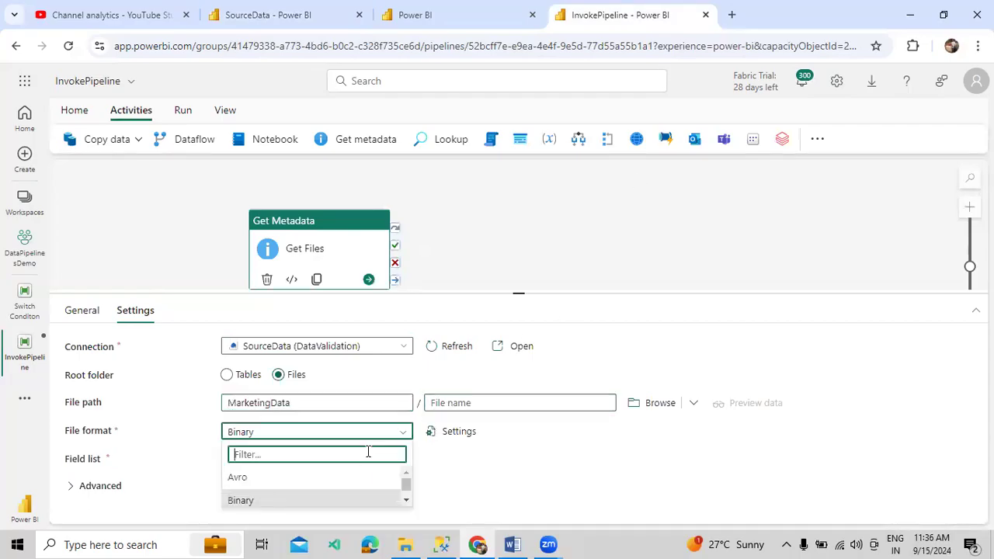
type("De")
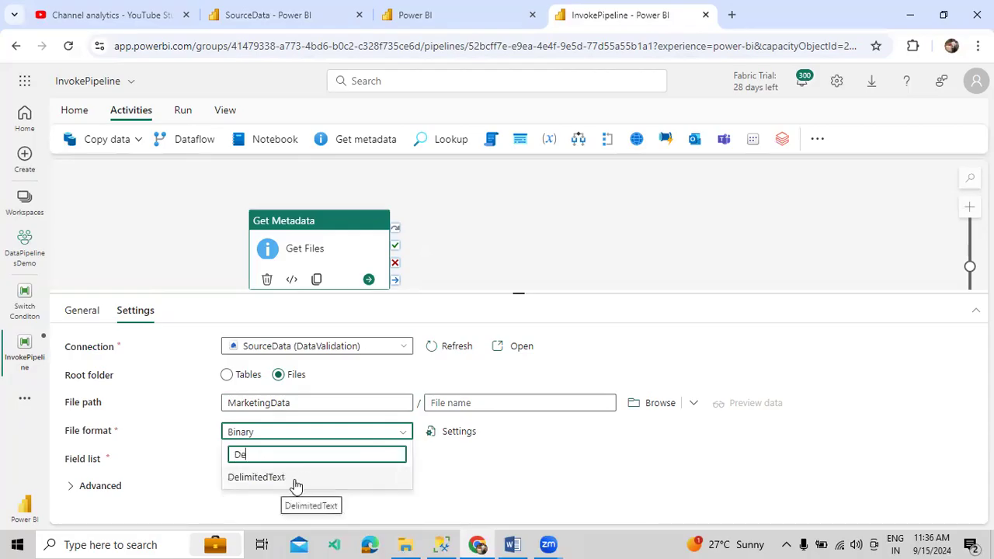
left_click(293, 477)
left_click(264, 460)
left_click(326, 506)
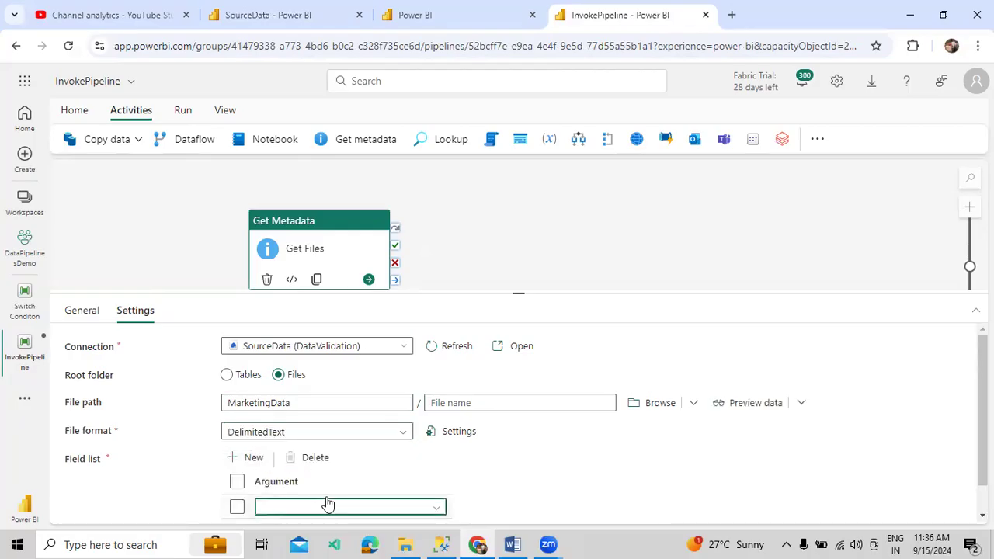
left_click(304, 395)
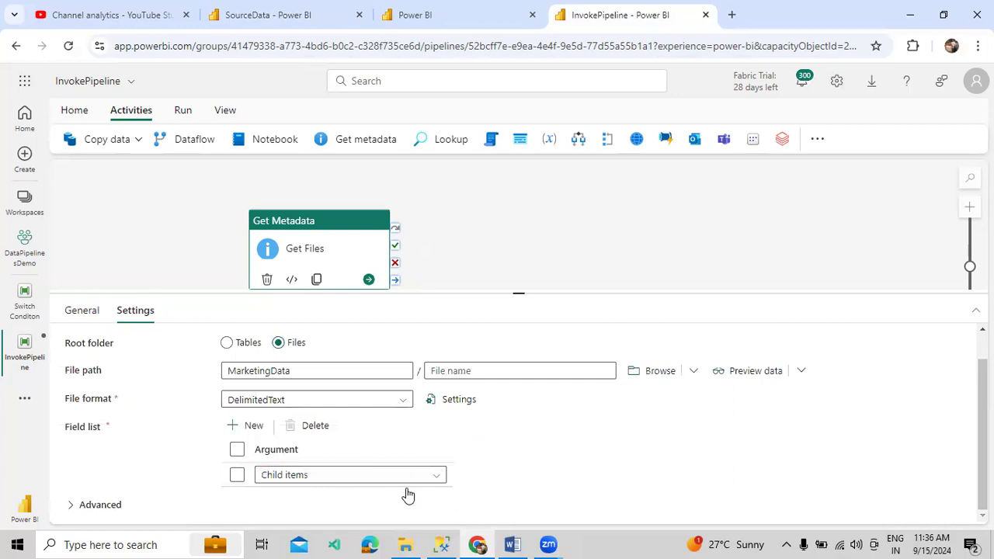
Review the MarketingData directory path, then start a pipeline run, prompting to save changes
scroll(282, 428, "up", 2)
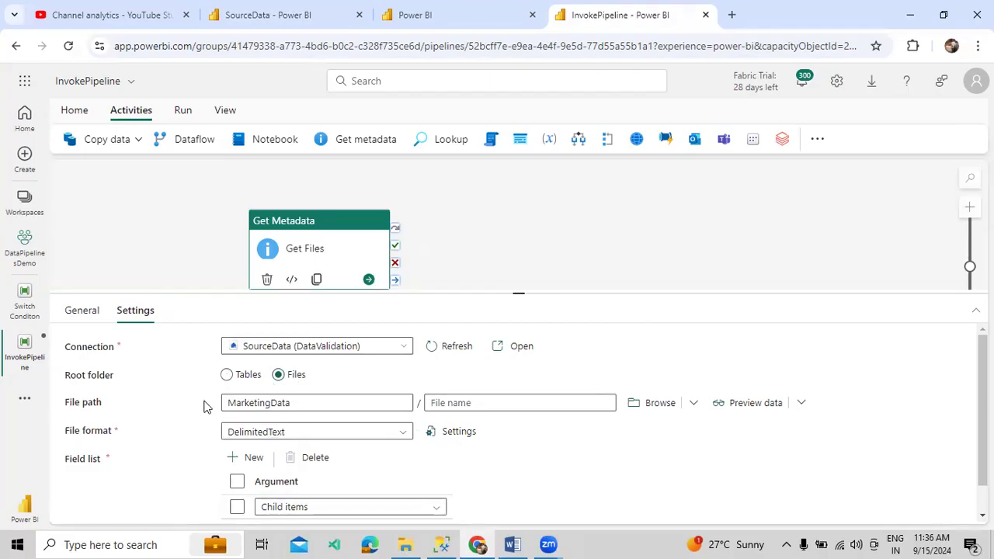
left_click(292, 403)
double_click(292, 403)
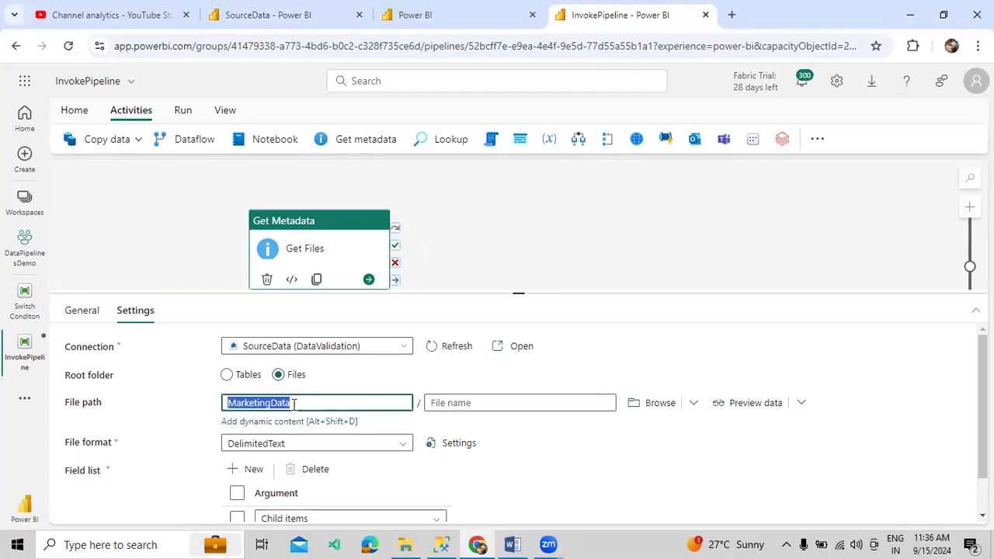
left_click(613, 460)
scroll(348, 448, "down", 1)
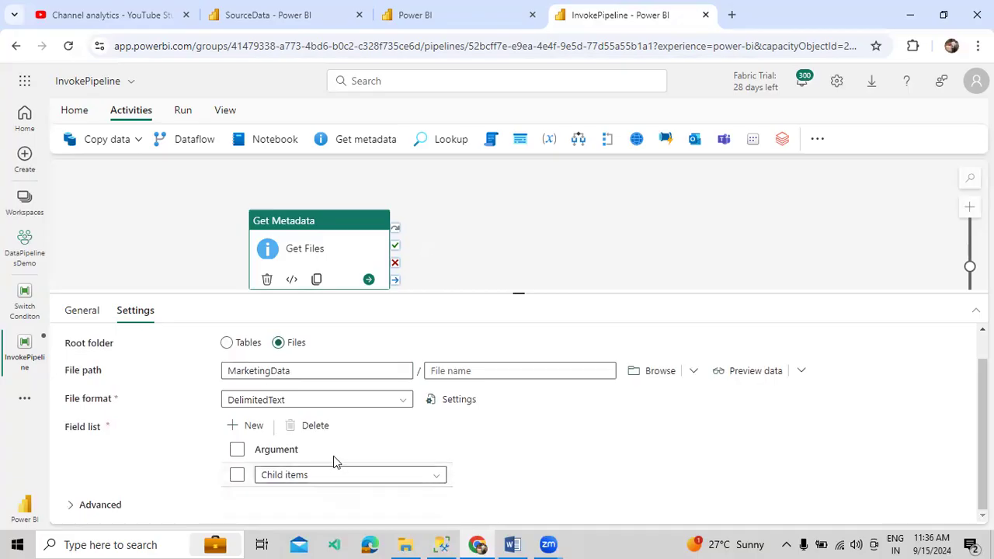
scroll(207, 370, "up", 1)
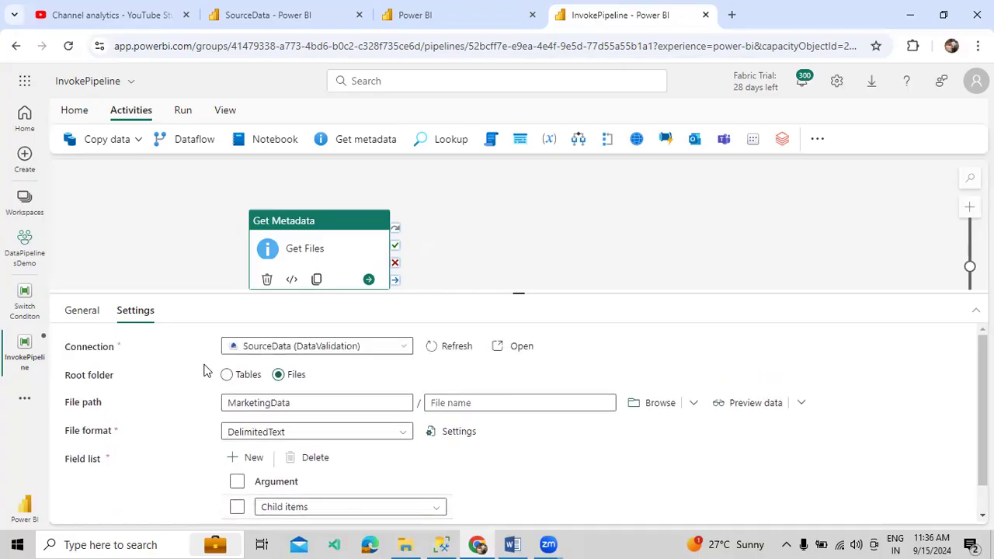
left_click(183, 111)
left_click(144, 142)
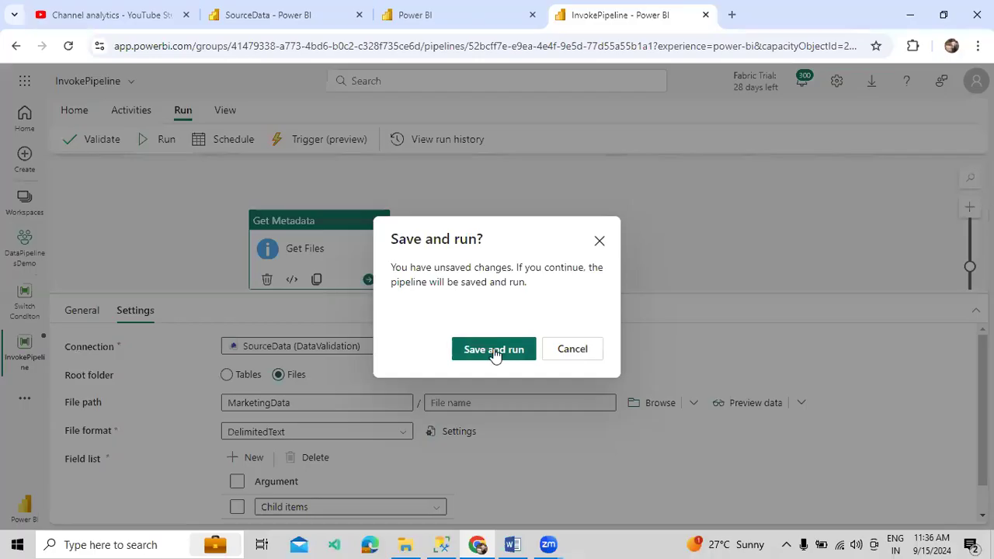
Save and run, then confirm Get Files' output lists AUSData.csv, MXData.csv and UKData.csv
left_click(494, 350)
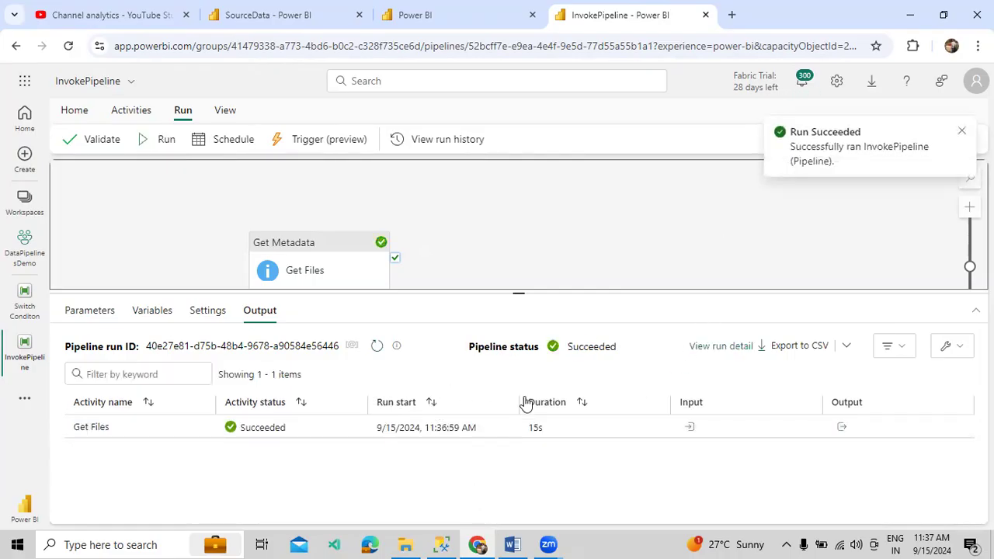
left_click(843, 427)
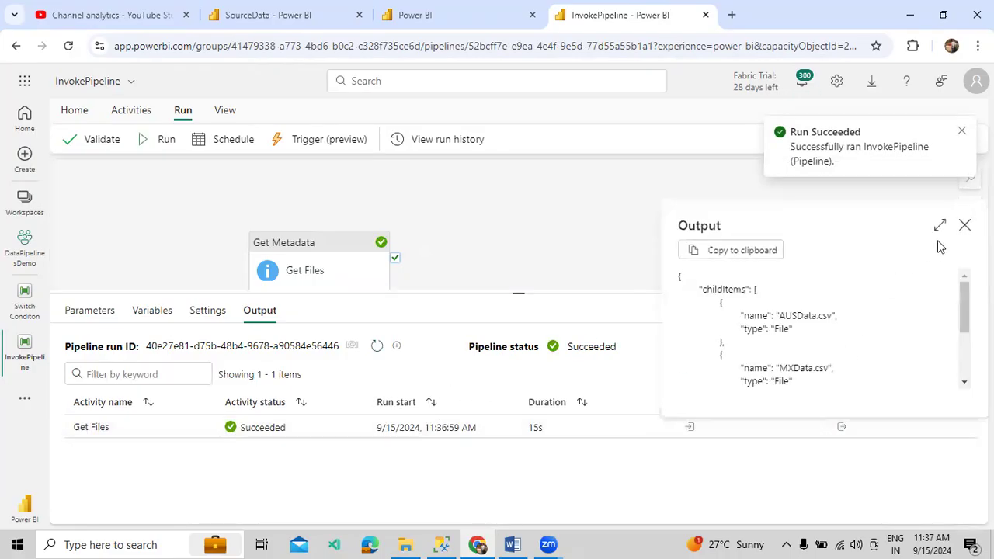
left_click(939, 226)
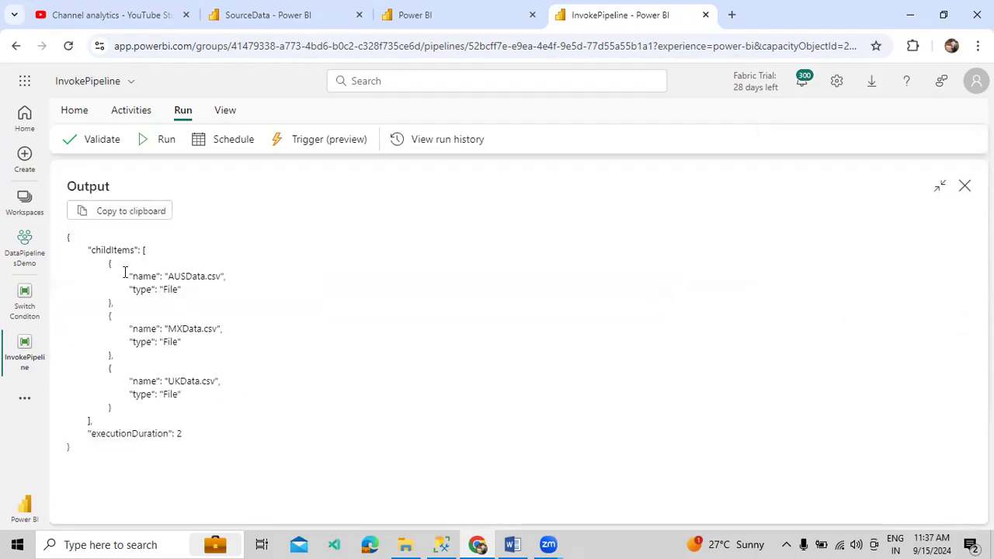
left_click_drag(124, 271, 182, 288)
left_click_drag(123, 326, 194, 338)
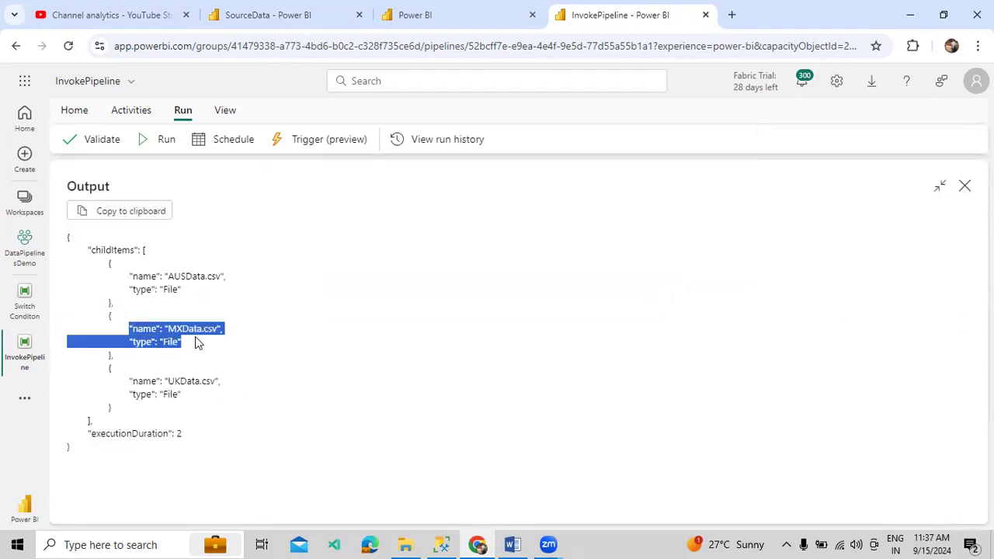
left_click_drag(137, 380, 188, 393)
left_click(252, 405)
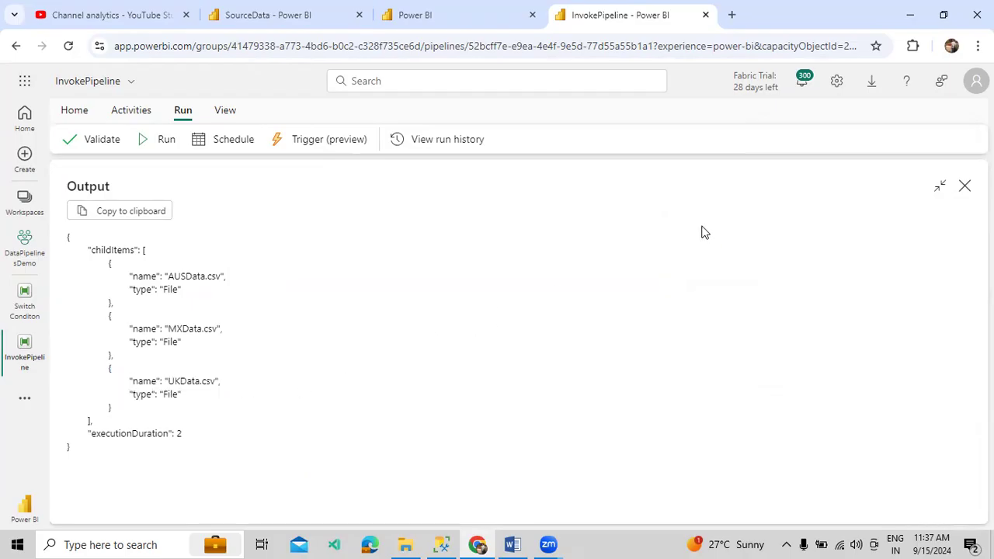
left_click(963, 188)
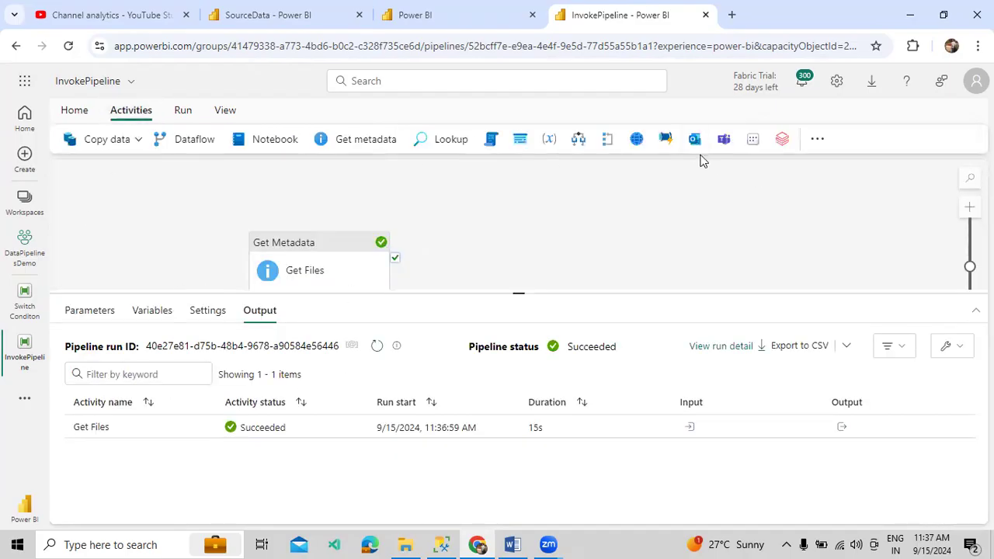
Add a ForEach named Loop the Files, connected from Get Files on success
left_click(608, 139)
left_click_drag(395, 257, 424, 282)
double_click(278, 346)
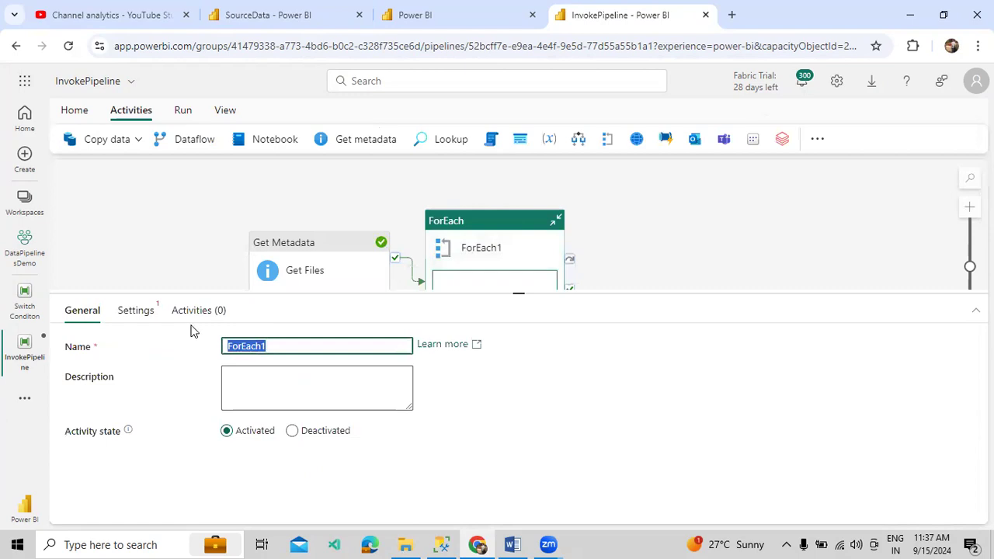
type("Loop the Files")
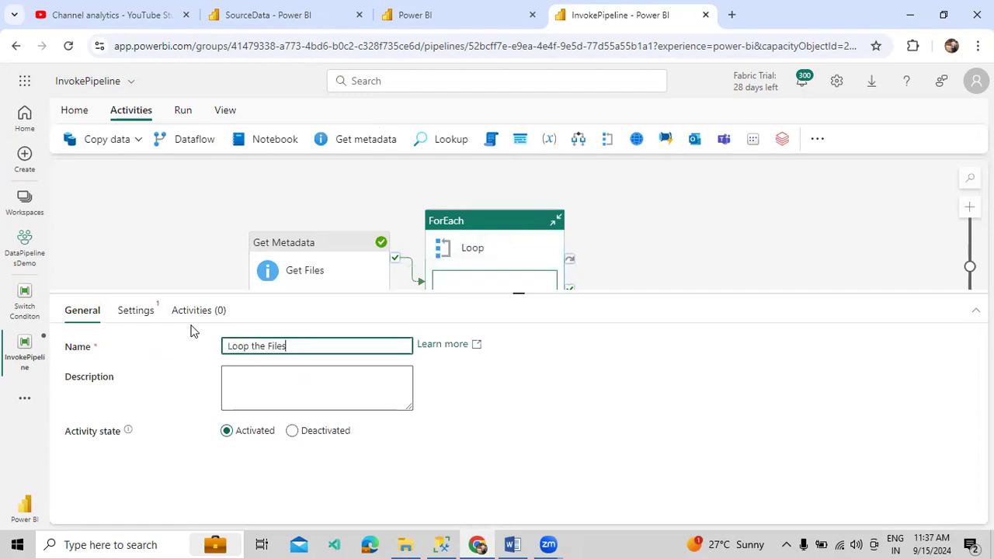
left_click(146, 310)
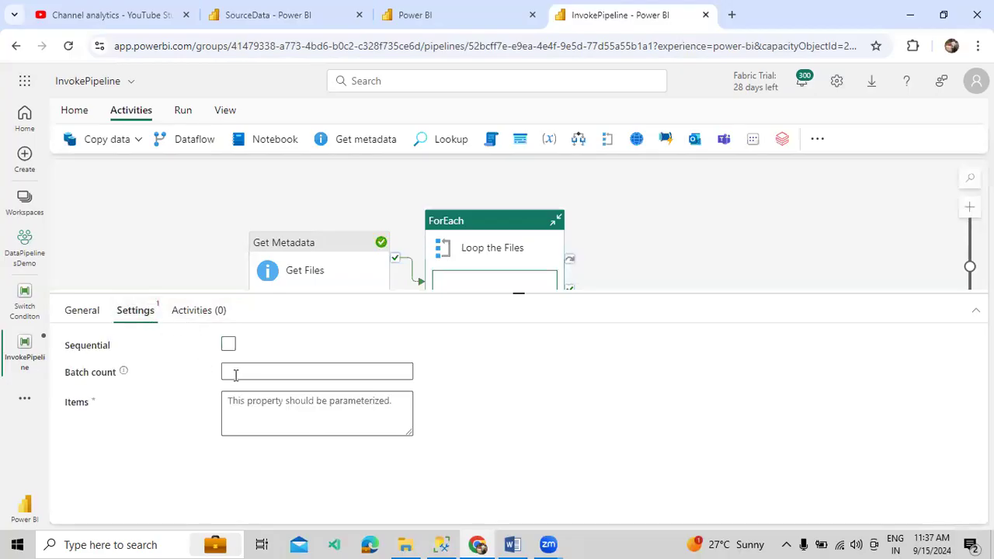
left_click(229, 344)
left_click(256, 398)
left_click(269, 419)
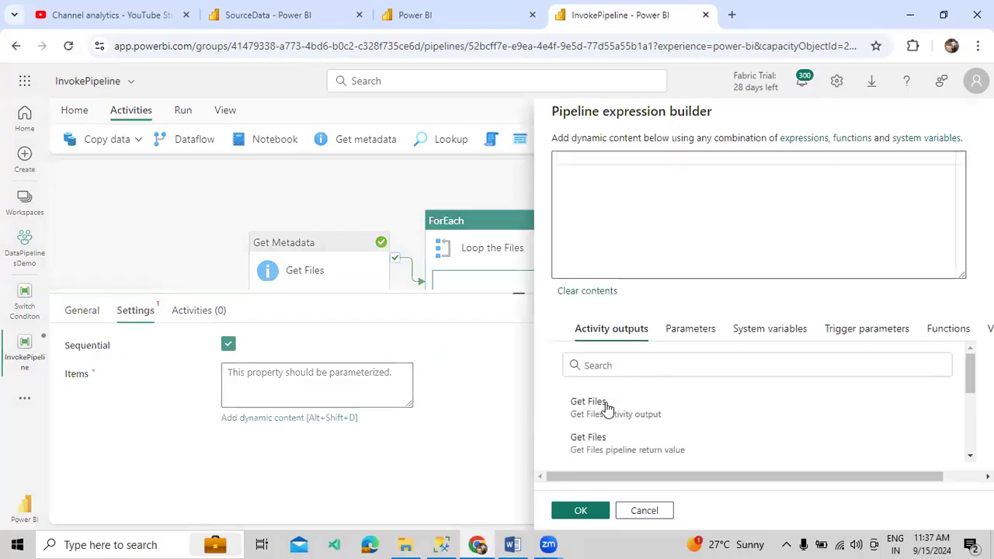
scroll(621, 404, "down", 1)
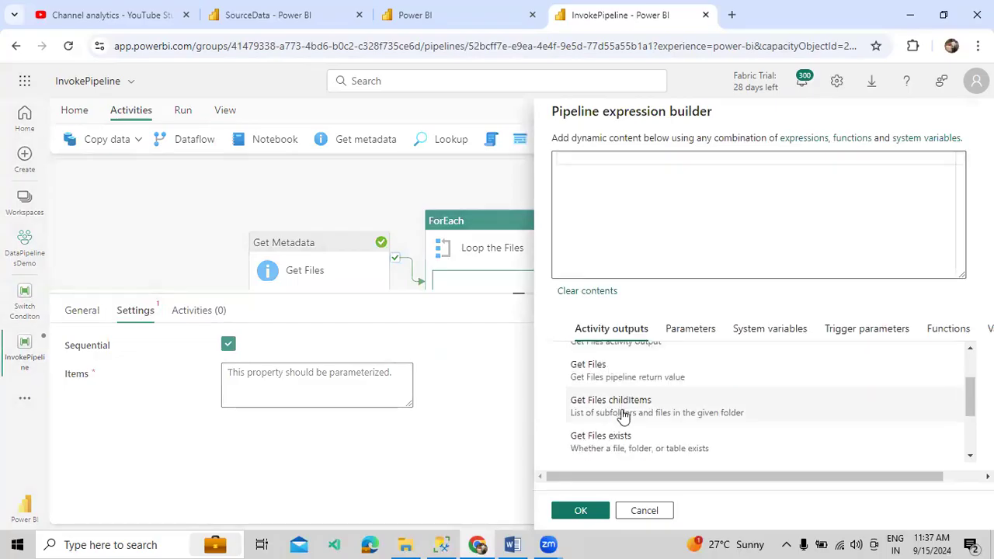
left_click(622, 403)
left_click(581, 510)
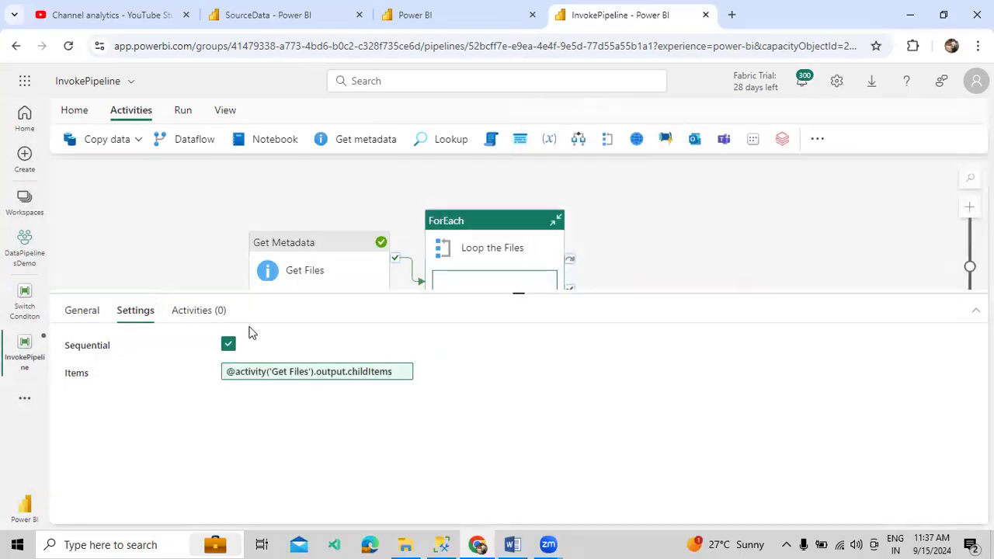
Add a Copy data activity inside the Loop the Files ForEach
left_click(208, 311)
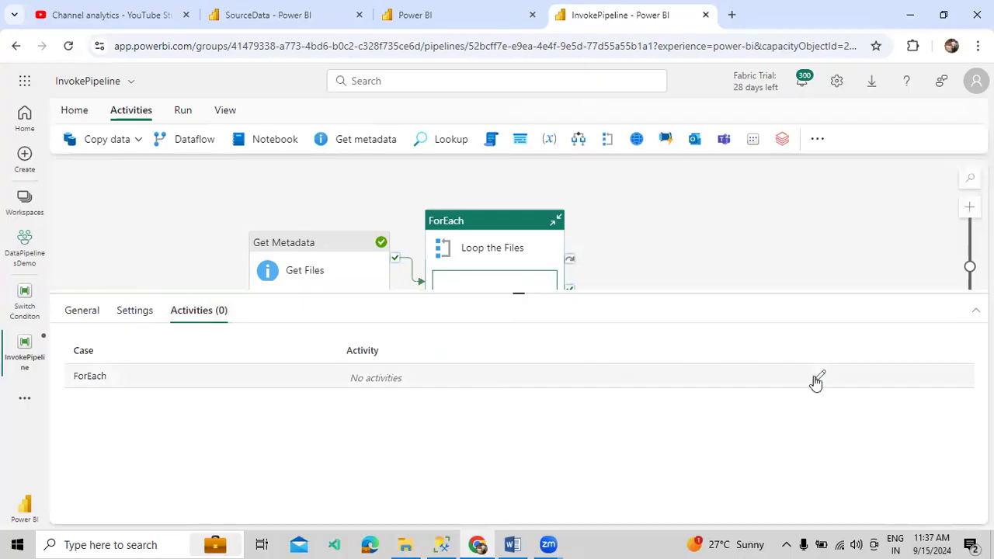
left_click(819, 376)
left_click(133, 140)
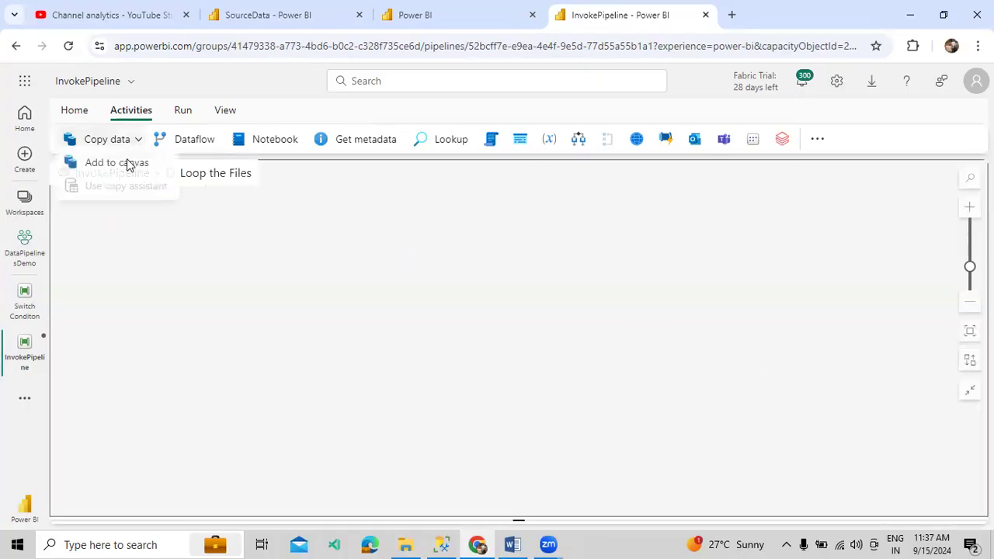
left_click(126, 168)
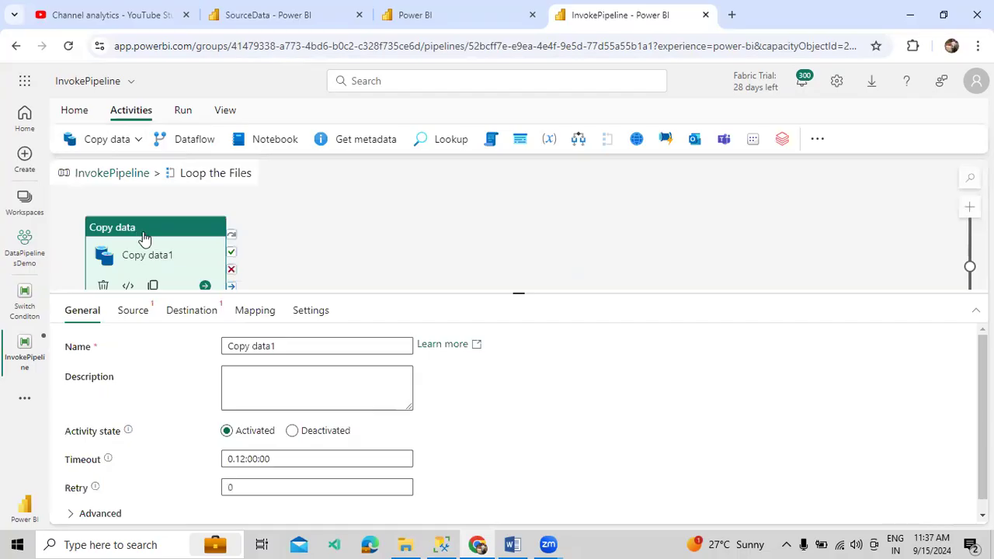
Rename the loop's copy activity to Table Creation
left_click_drag(142, 237, 381, 228)
left_click_drag(279, 343, 185, 335)
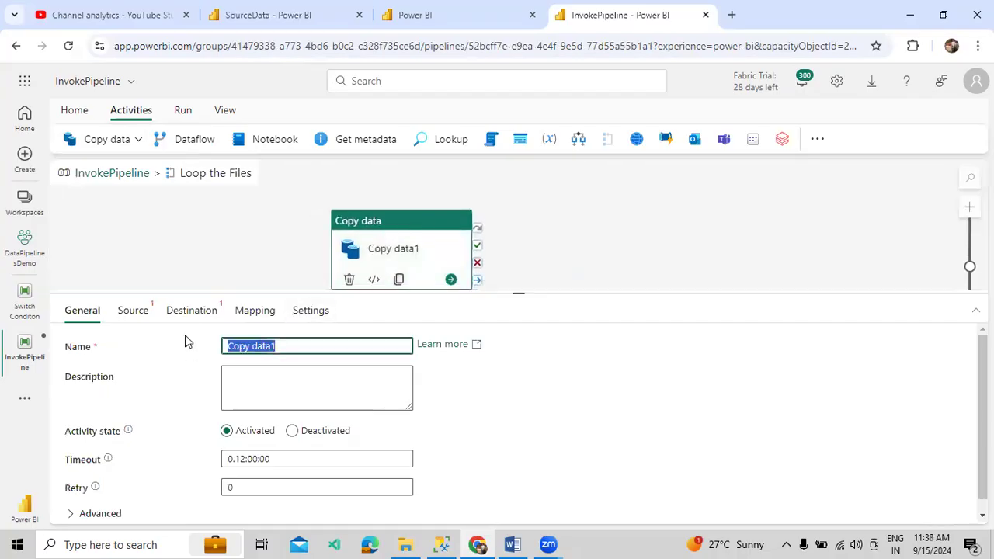
type("Cabl")
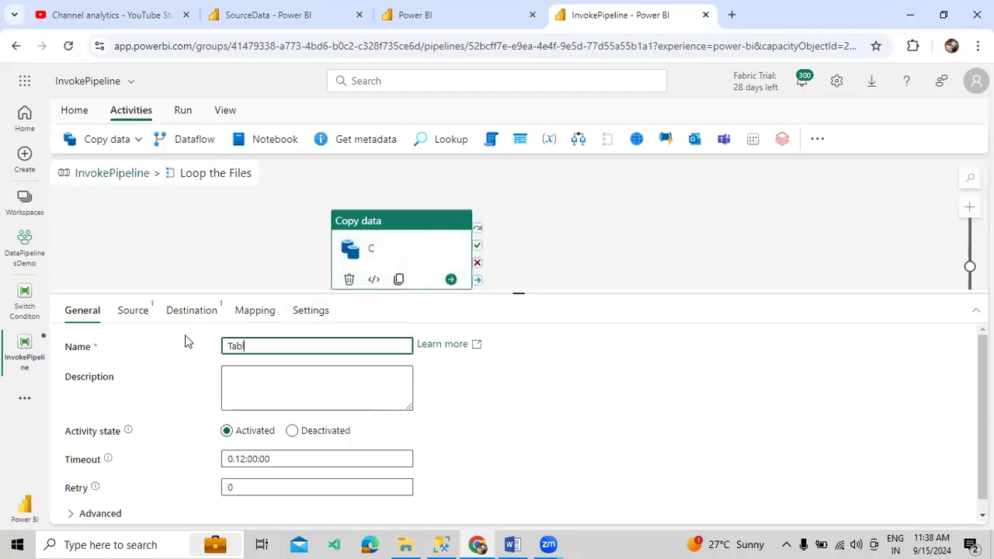
type("e Creation")
Set the copy source to SourceData (DataValidation) Files with a file path, then view the lakehouse
left_click(133, 312)
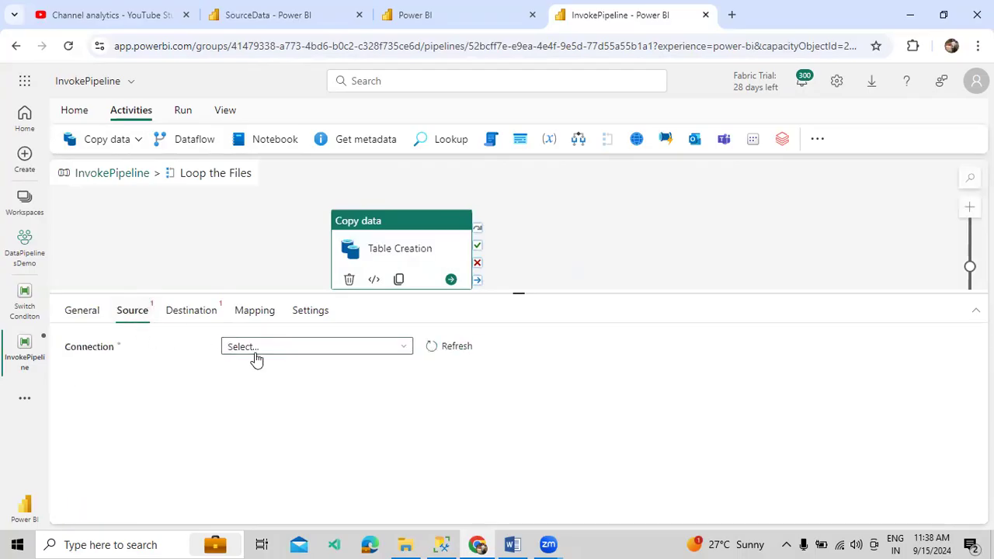
left_click(261, 351)
left_click(295, 320)
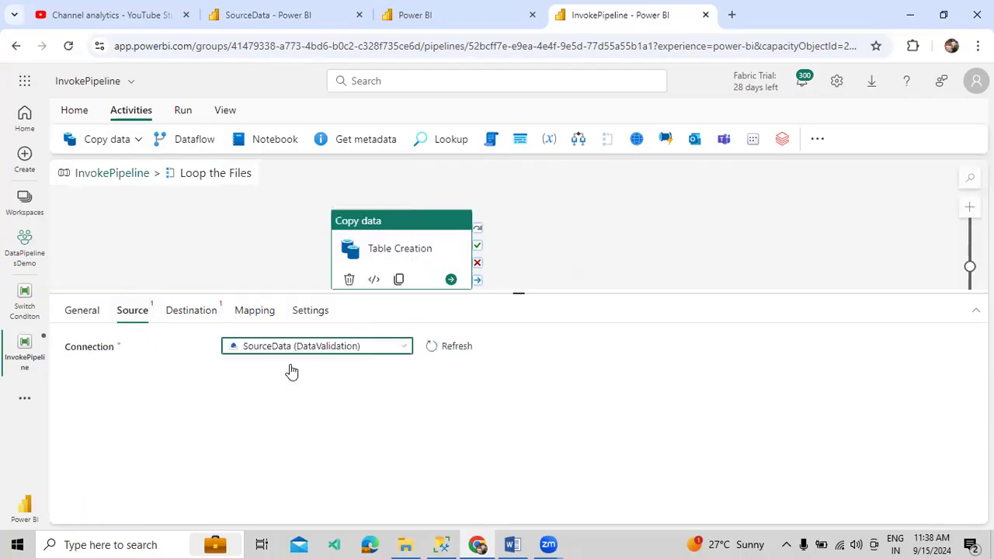
left_click(292, 377)
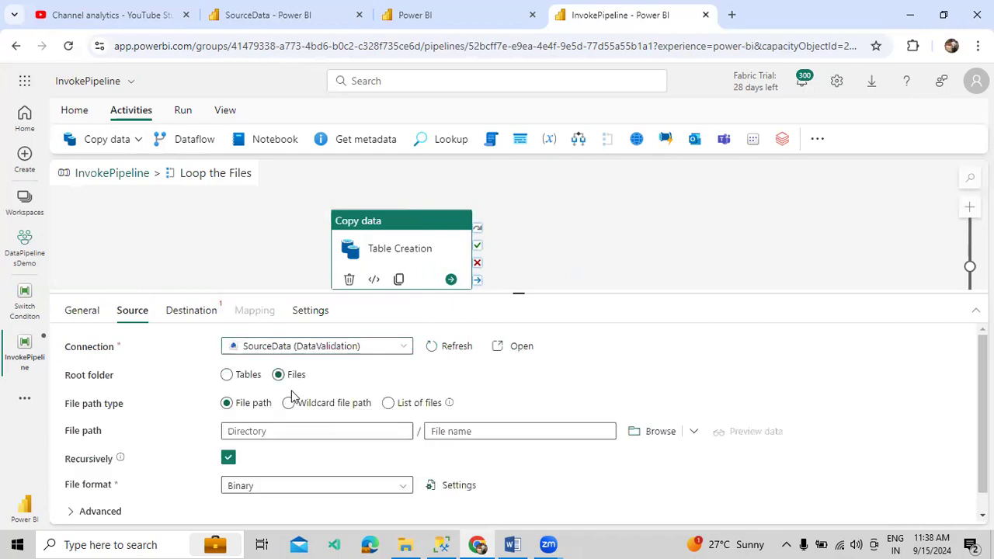
left_click(316, 402)
left_click(260, 403)
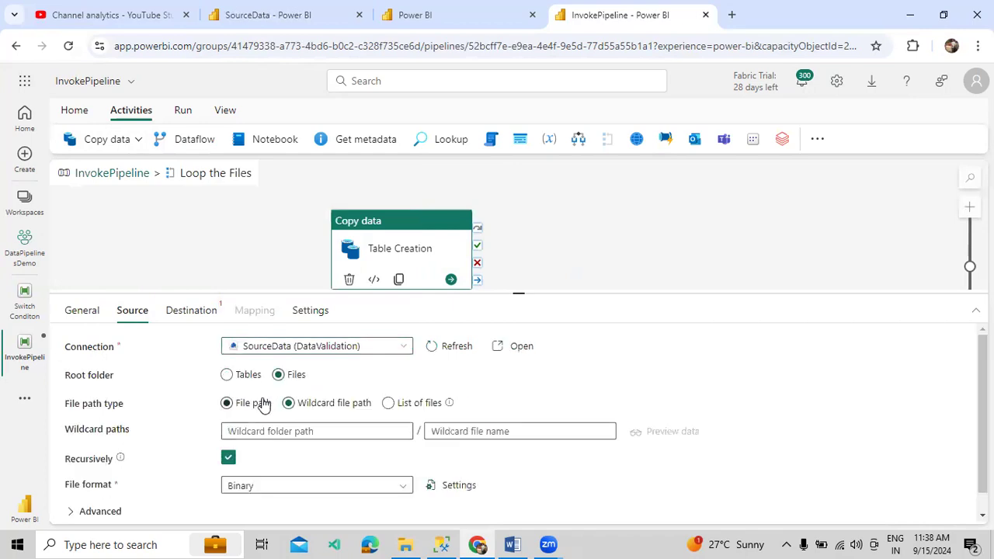
left_click(218, 28)
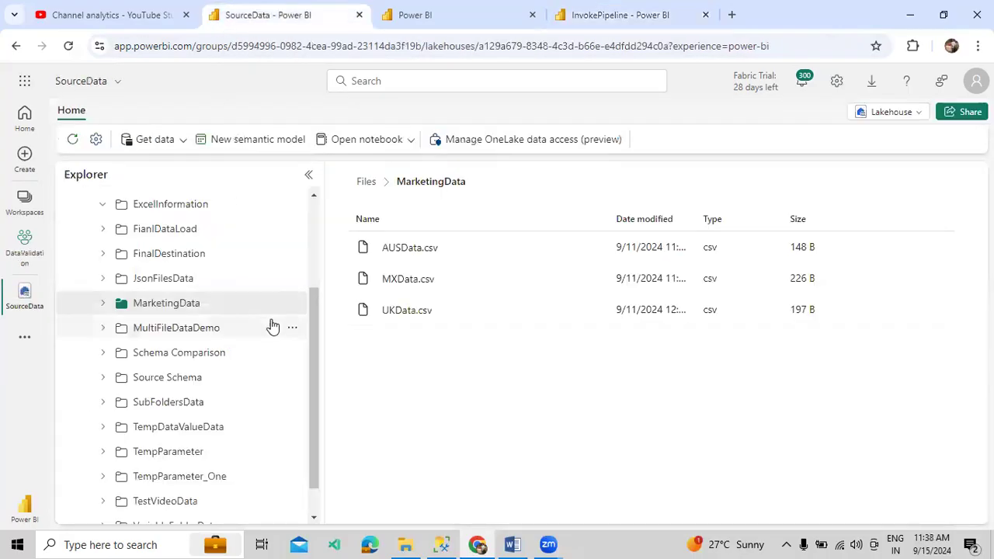
Copy the MarketingData folder name and paste it as the source directory
left_click(292, 305)
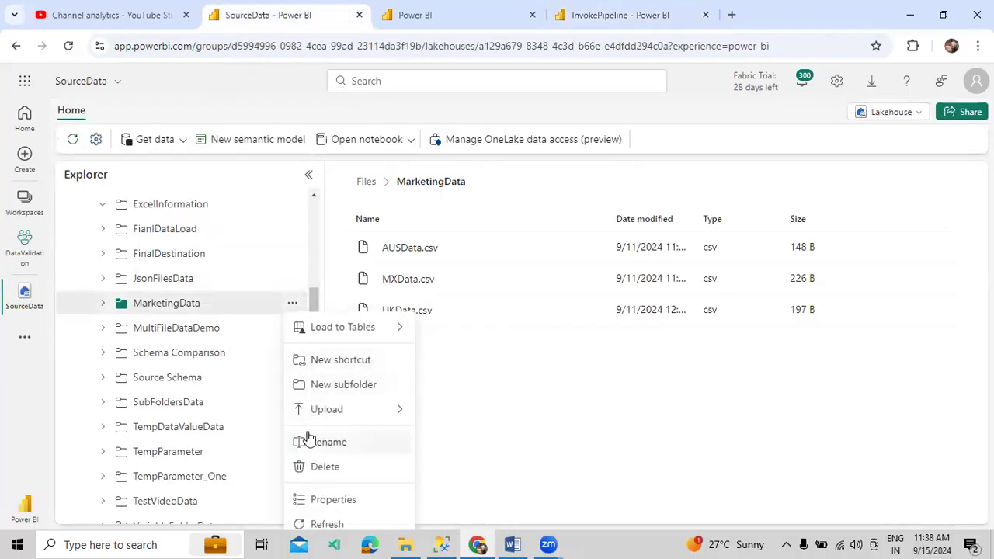
left_click(306, 440)
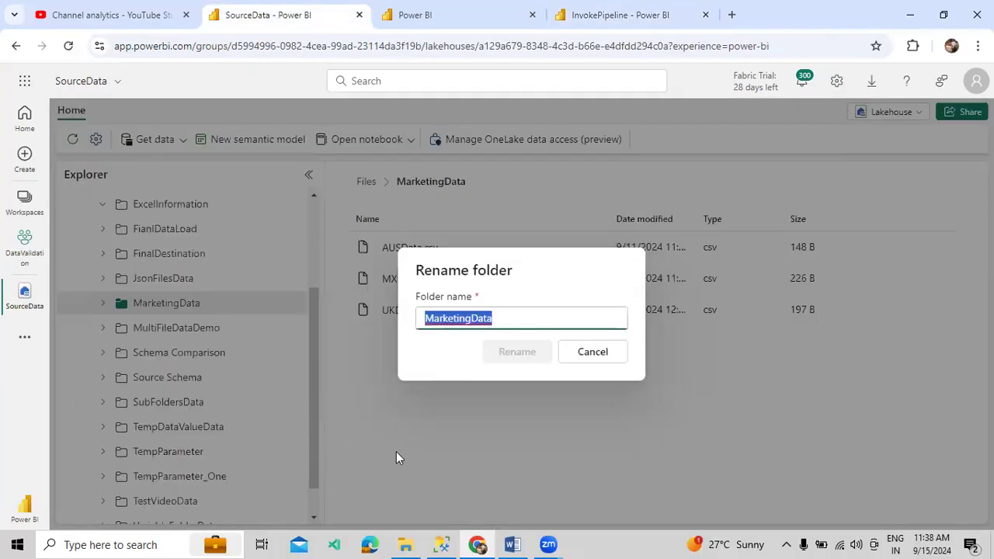
left_click(592, 352)
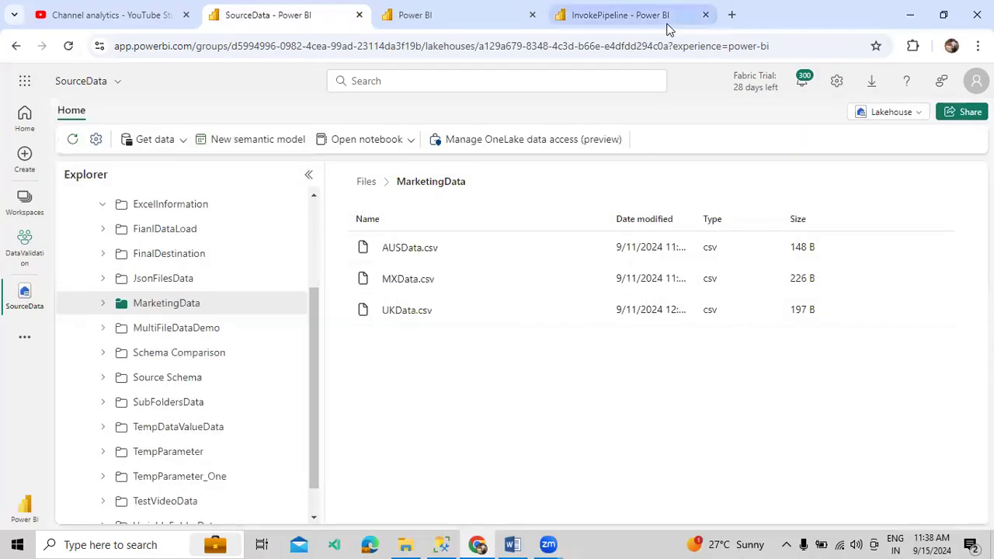
left_click(666, 18)
type("MarketingData")
left_click(438, 430)
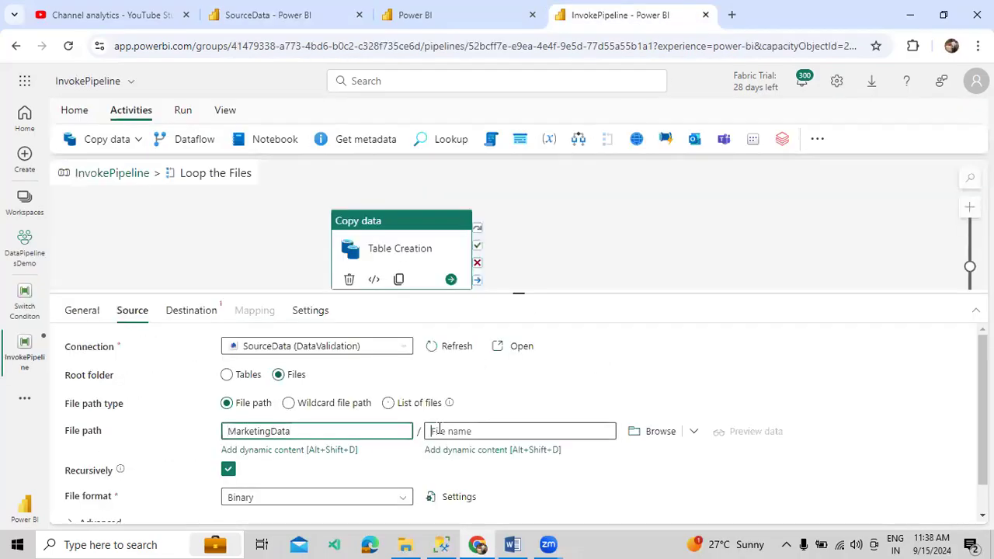
left_click(448, 451)
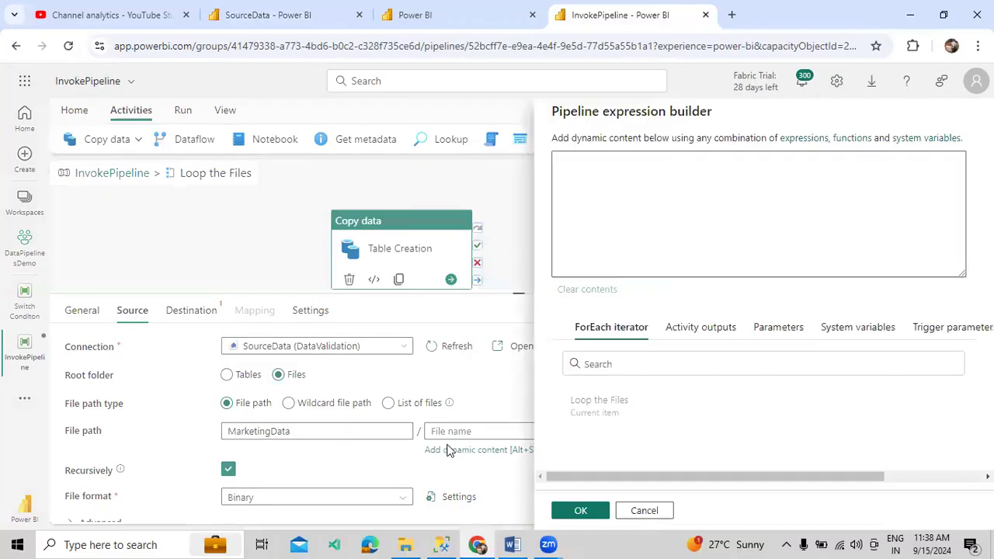
left_click(582, 412)
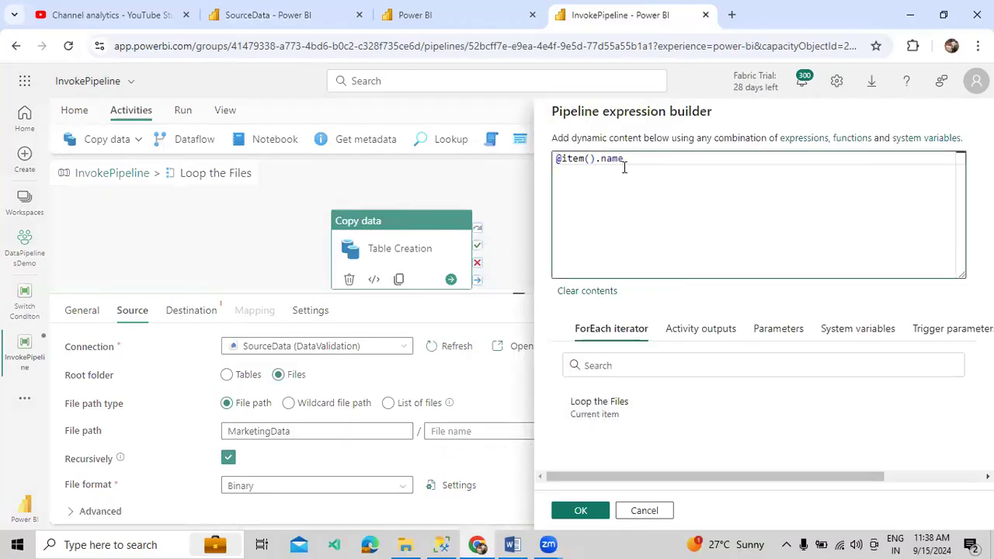
left_click(575, 510)
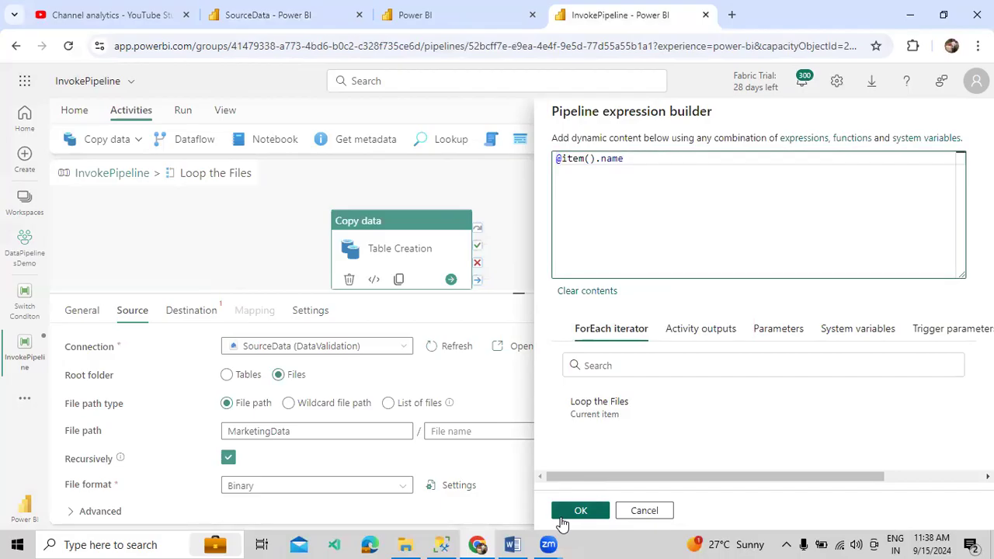
left_click(377, 473)
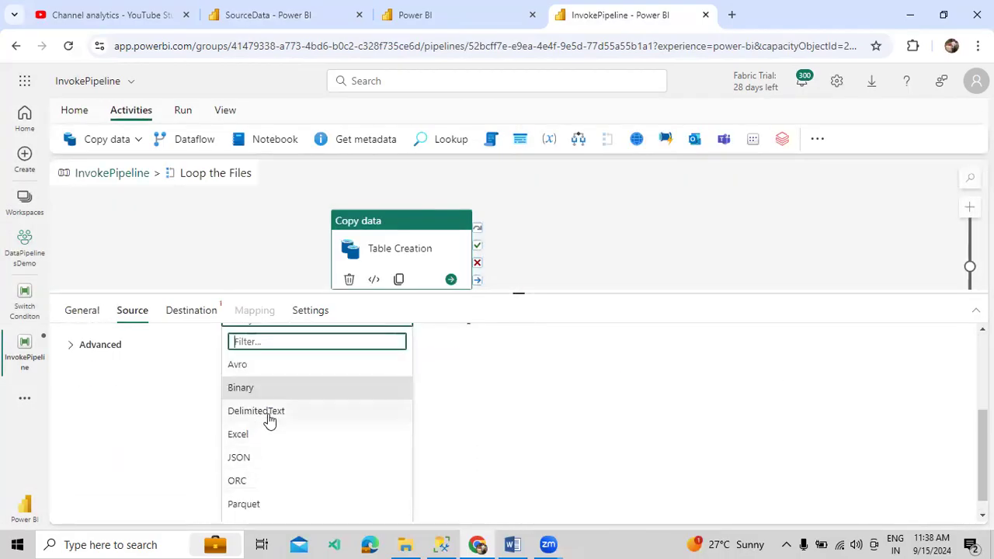
left_click(269, 414)
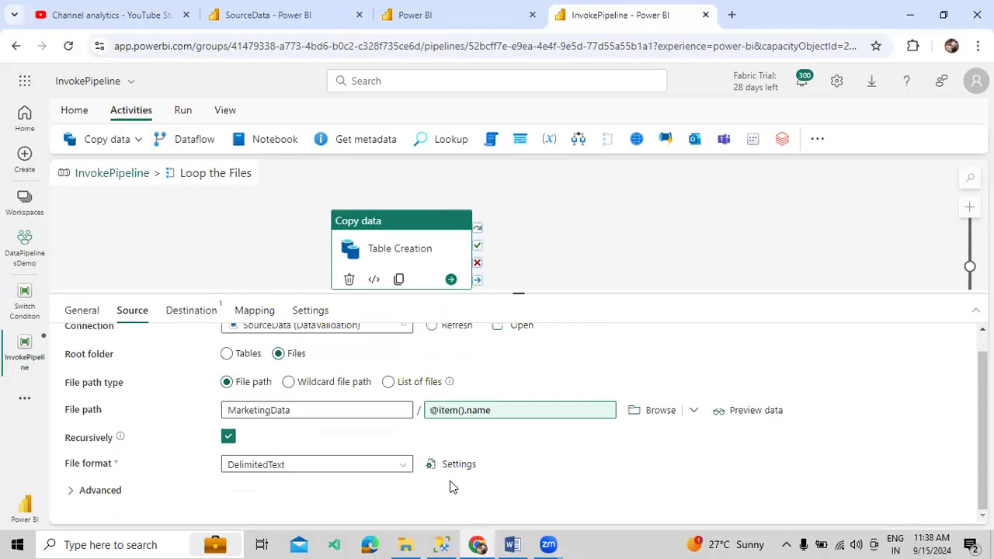
scroll(452, 487, "up", 1)
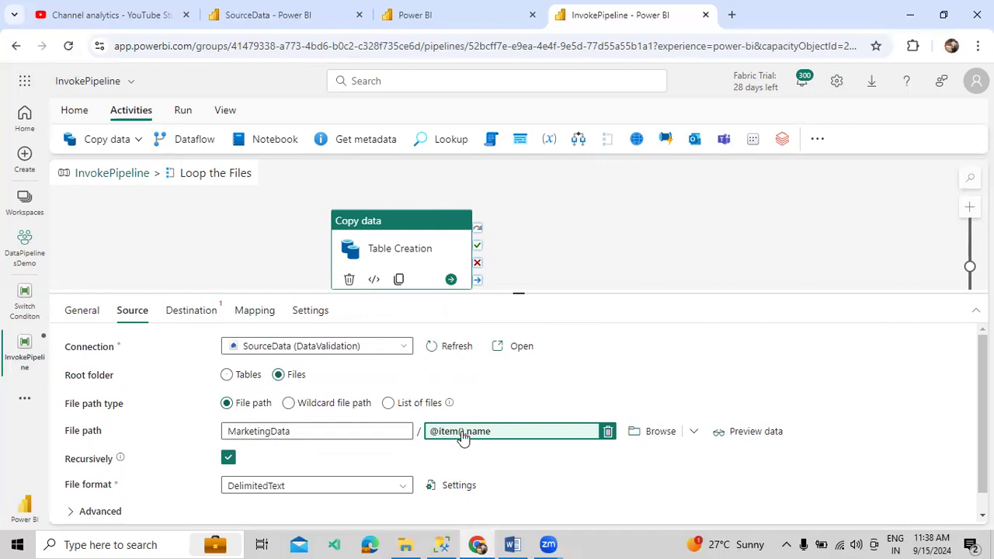
scroll(256, 373, "down", 1)
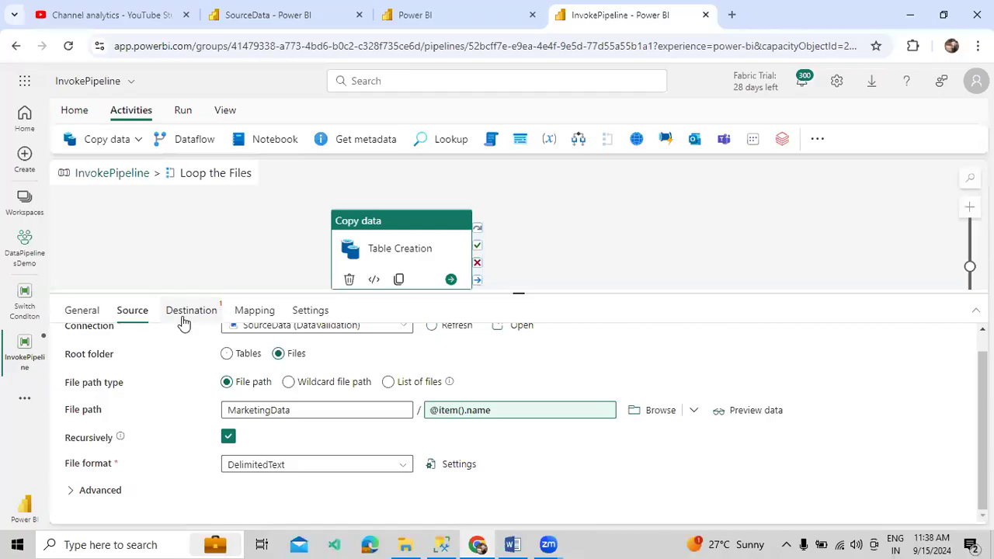
left_click(183, 317)
Send the copy to DemoWarehouse with an auto-created table in schema dbo, then view MarketingData files
left_click(300, 348)
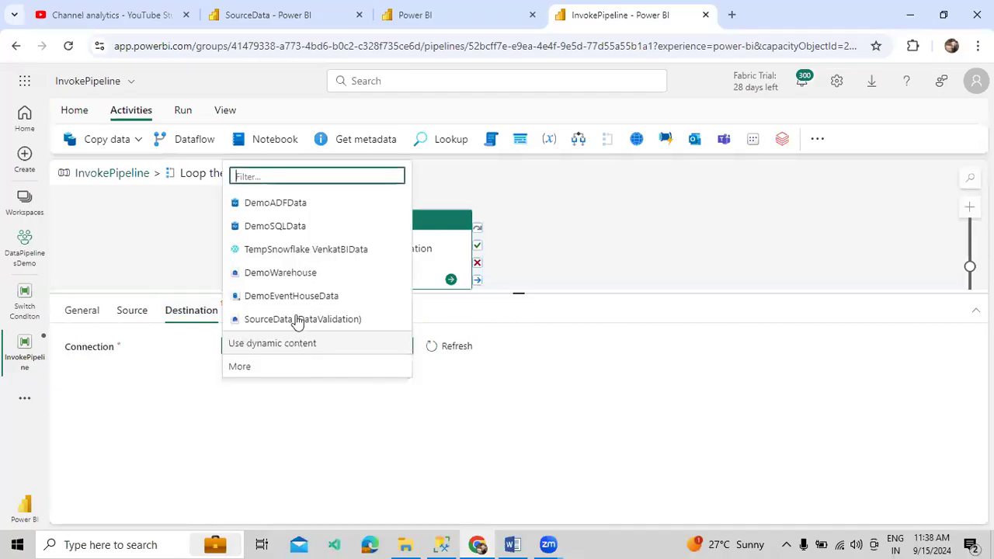
left_click(294, 278)
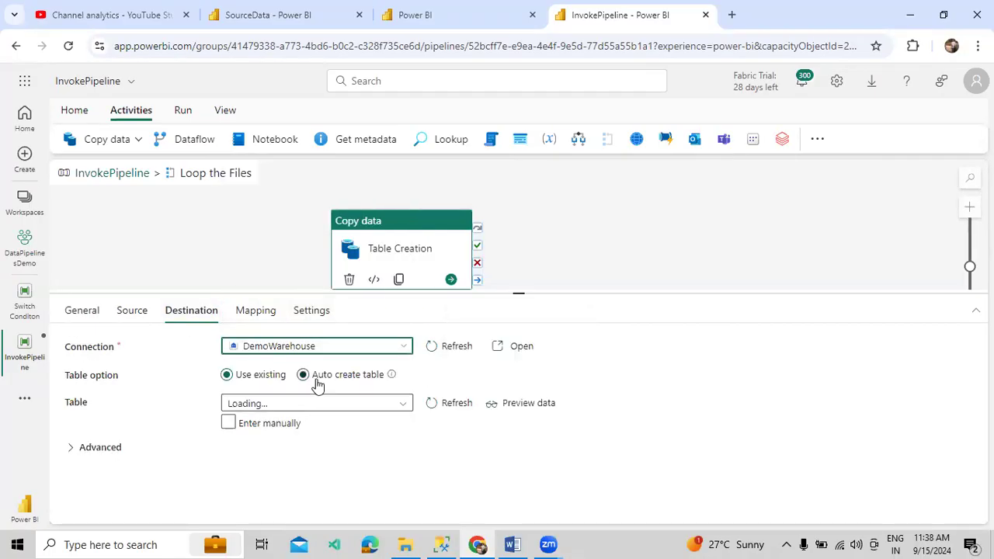
left_click(315, 379)
left_click(319, 405)
type("dbo")
left_click(456, 398)
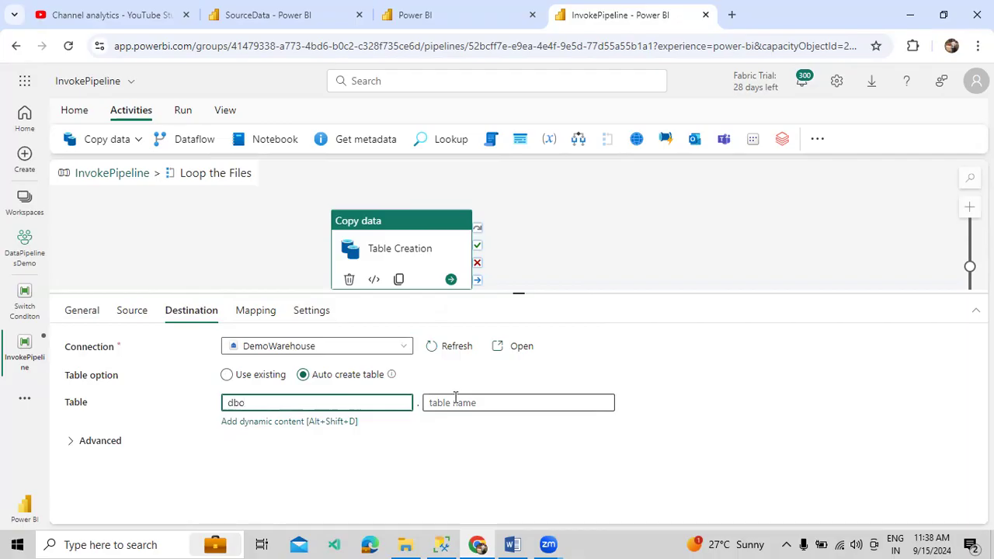
left_click(455, 400)
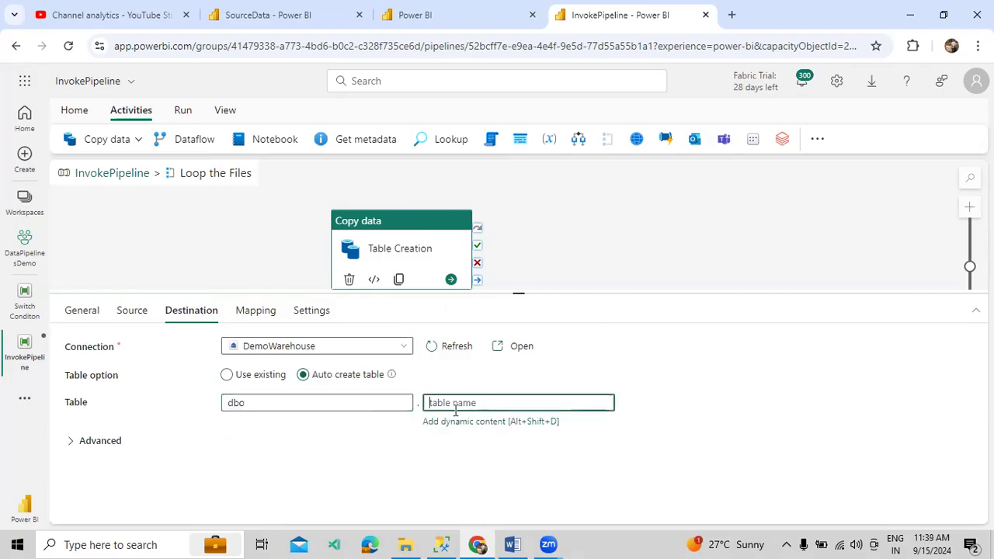
left_click(269, 19)
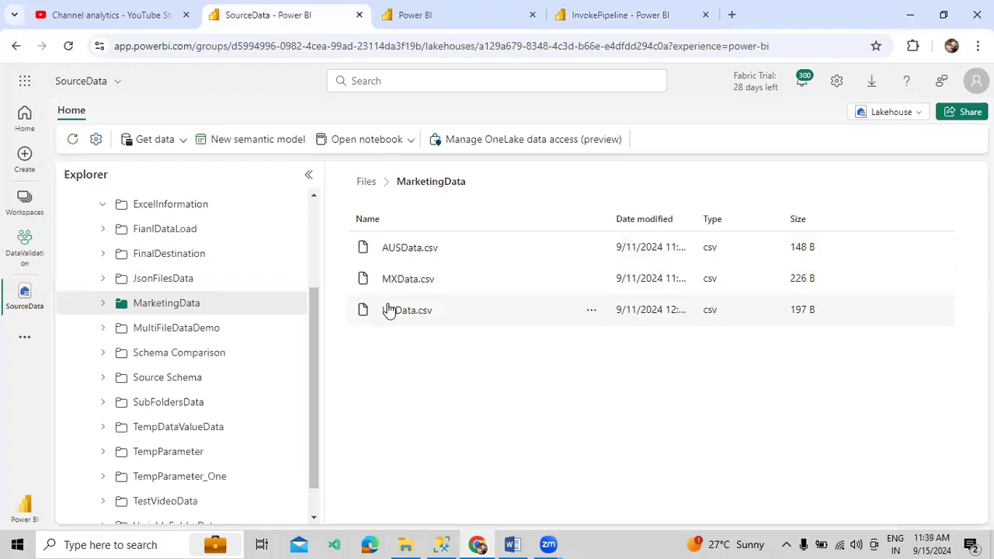
Build a table-name expression using replace on item().name to strip '.csv'
left_click(637, 15)
left_click(468, 421)
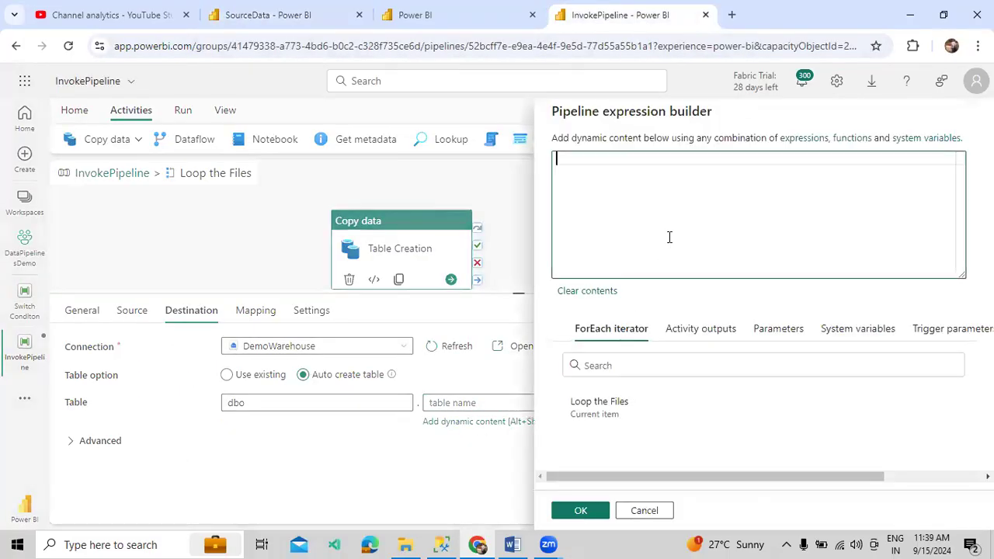
type("@repl")
key("Return")
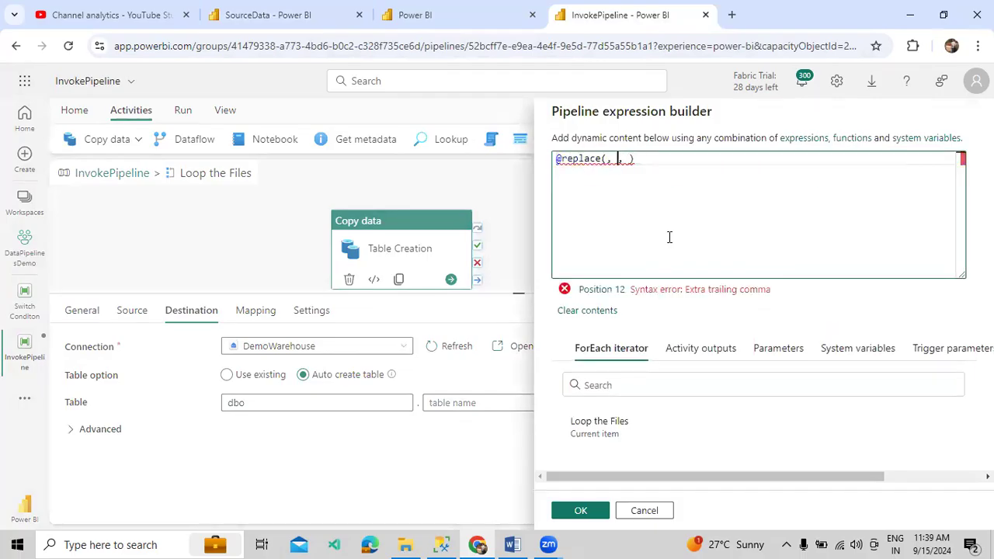
left_click(604, 435)
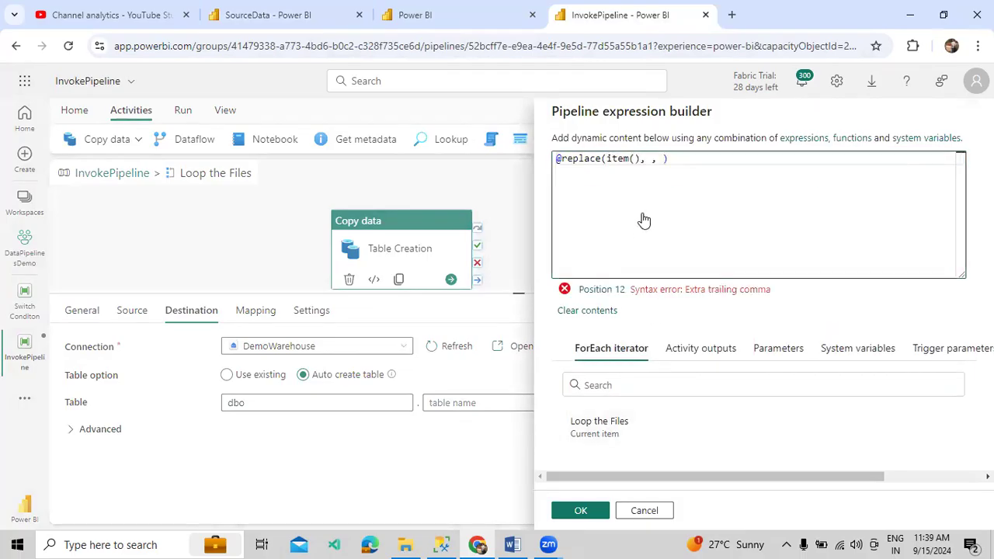
type(".name")
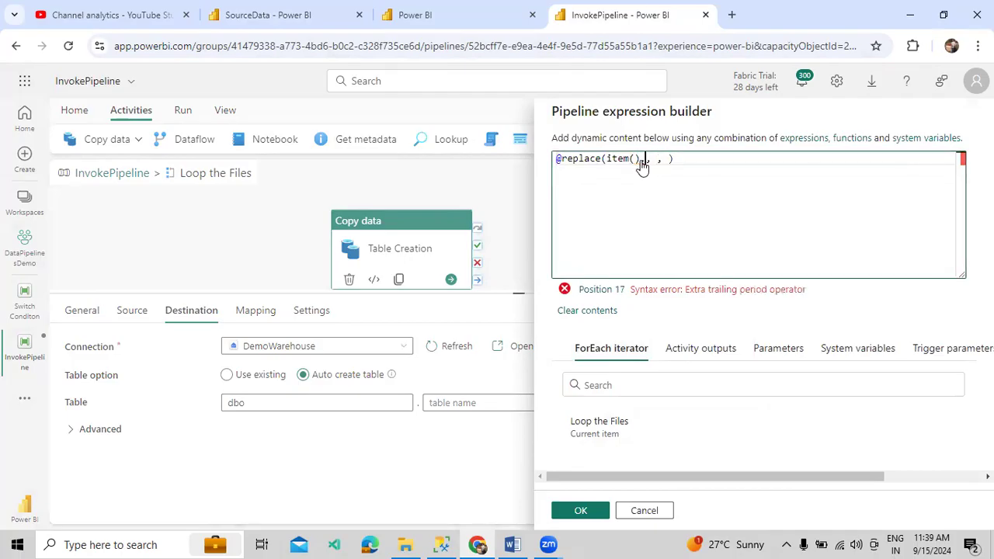
key("BackSpace")
type("'.csv', '")
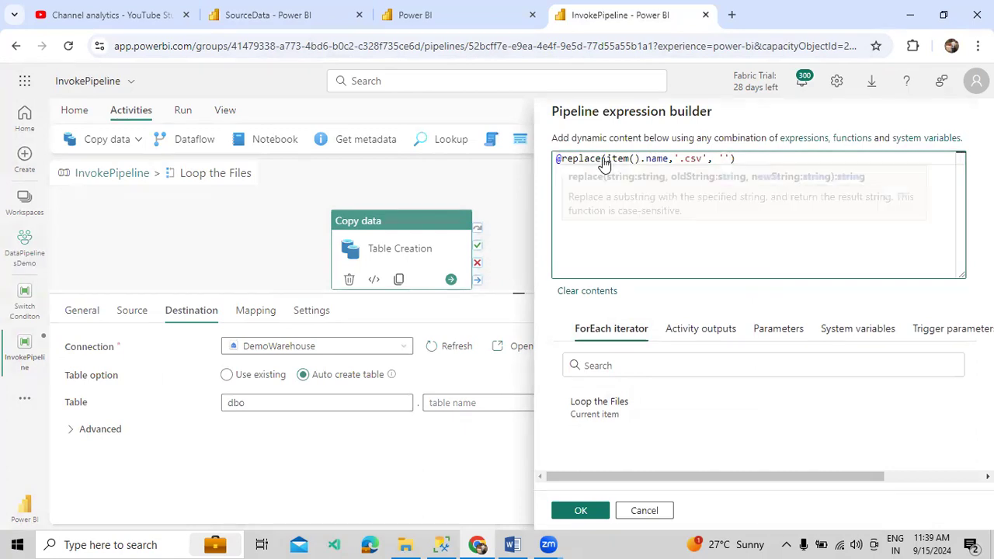
left_click_drag(606, 159, 671, 166)
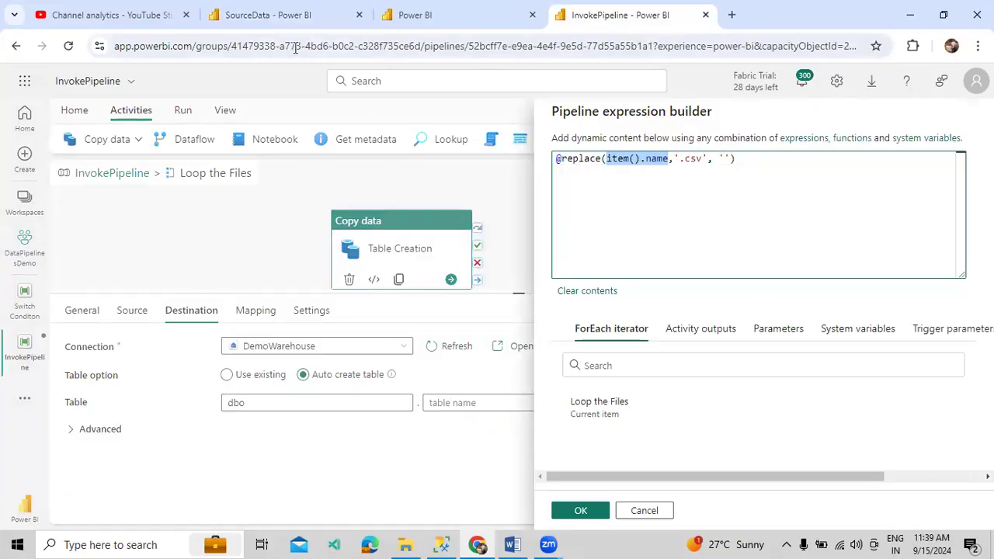
left_click(271, 15)
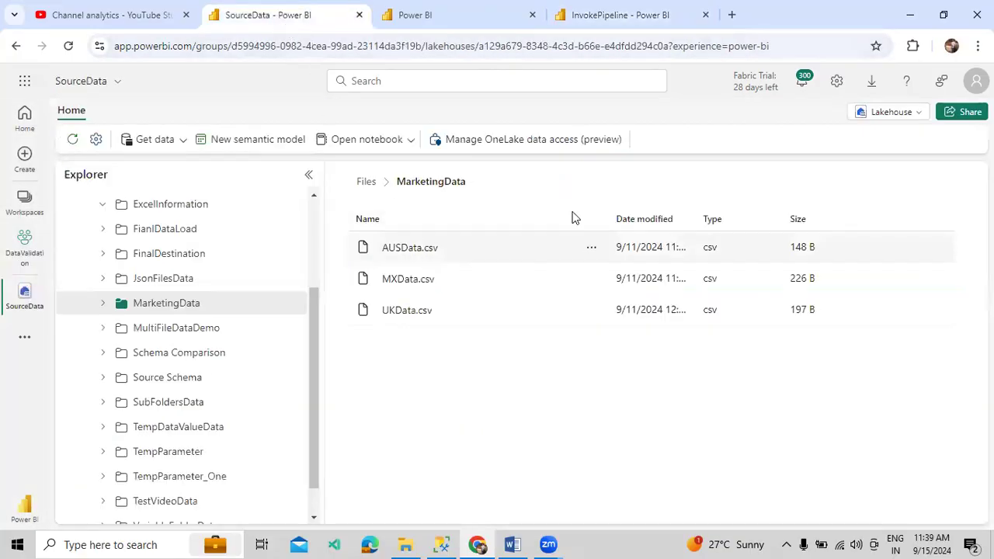
left_click(648, 23)
left_click(700, 221)
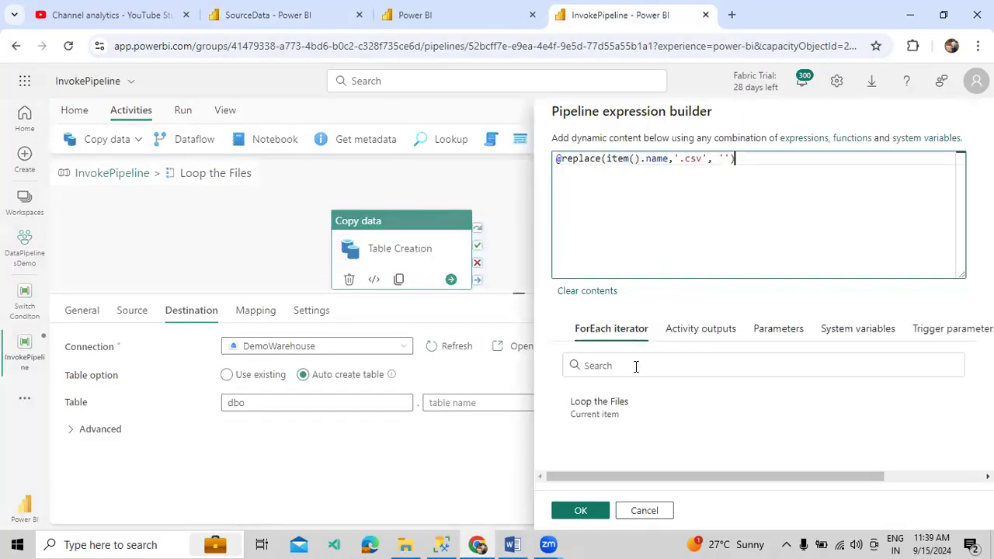
left_click(581, 510)
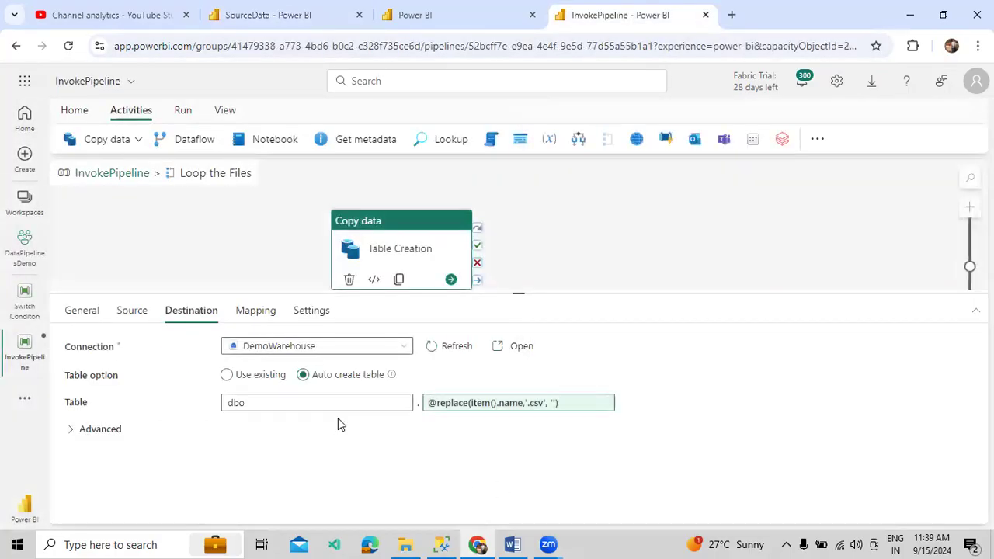
left_click(133, 312)
Review Table Creation's source and destination settings inside Loop the Files
left_click(192, 312)
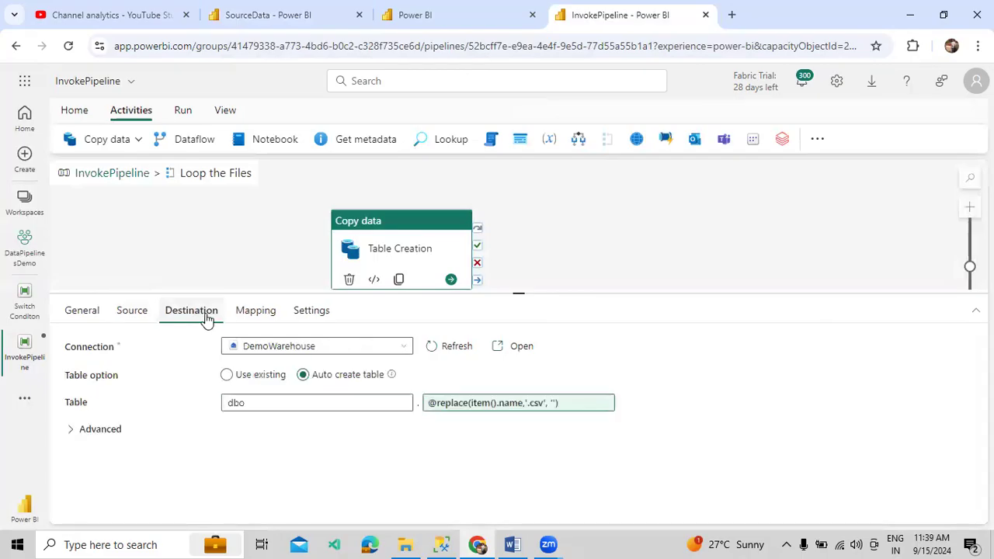
left_click(133, 312)
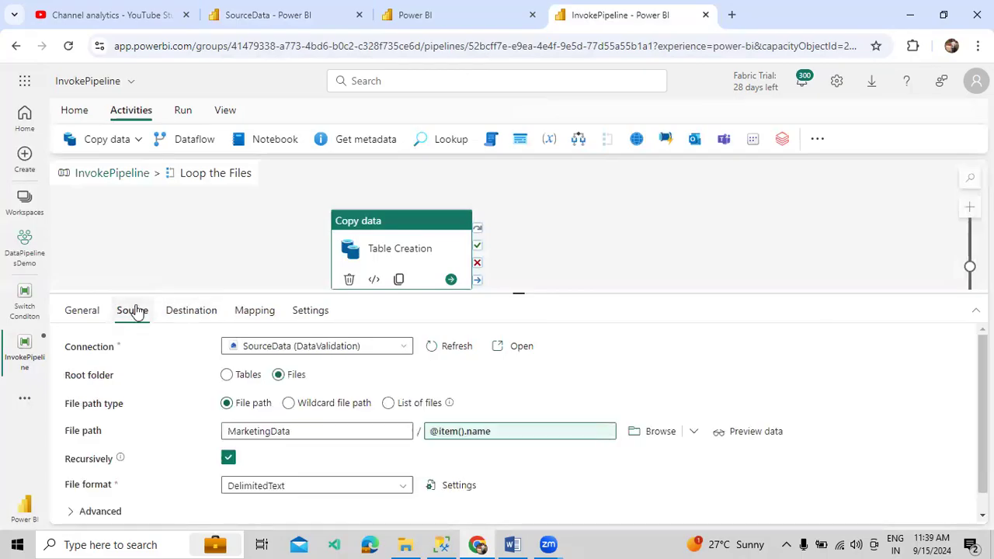
left_click(110, 175)
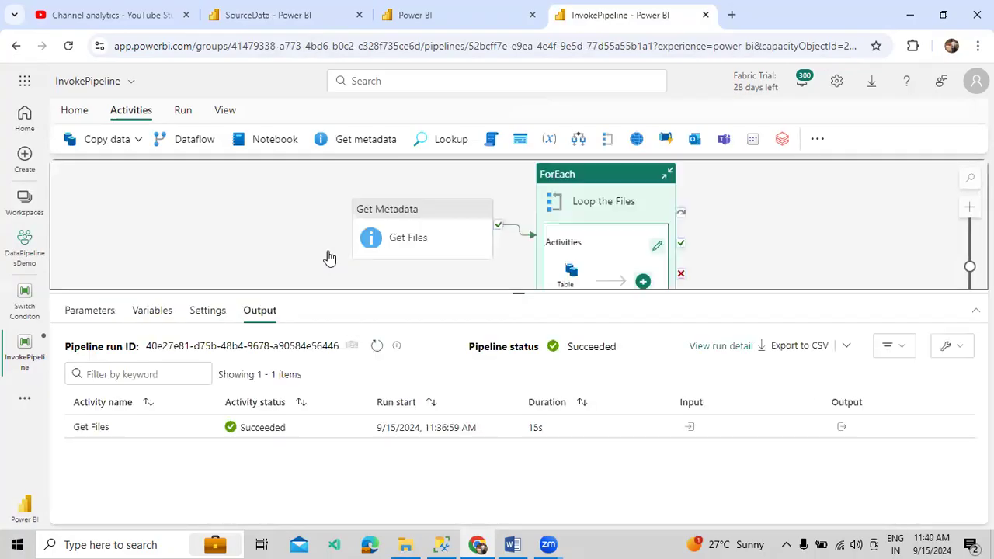
left_click(606, 181)
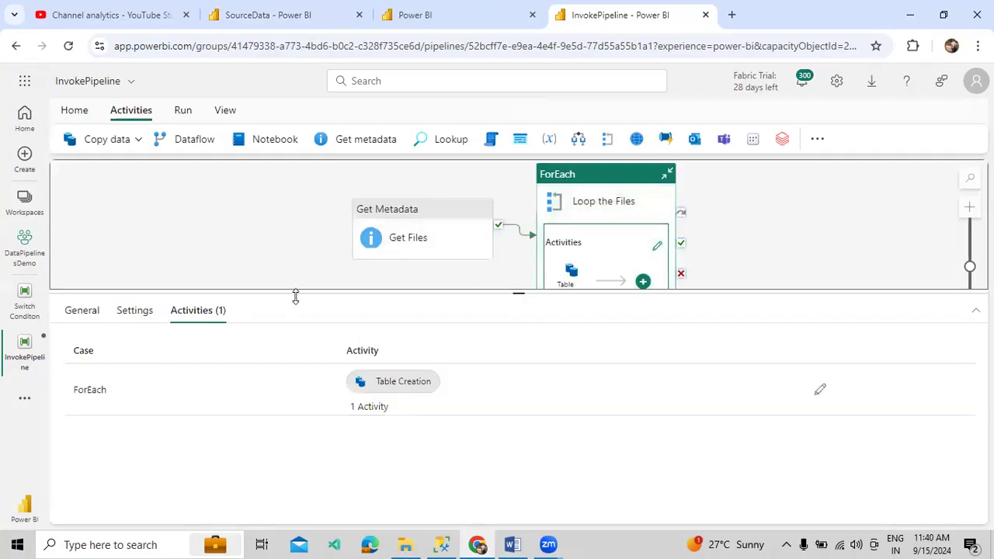
left_click(817, 389)
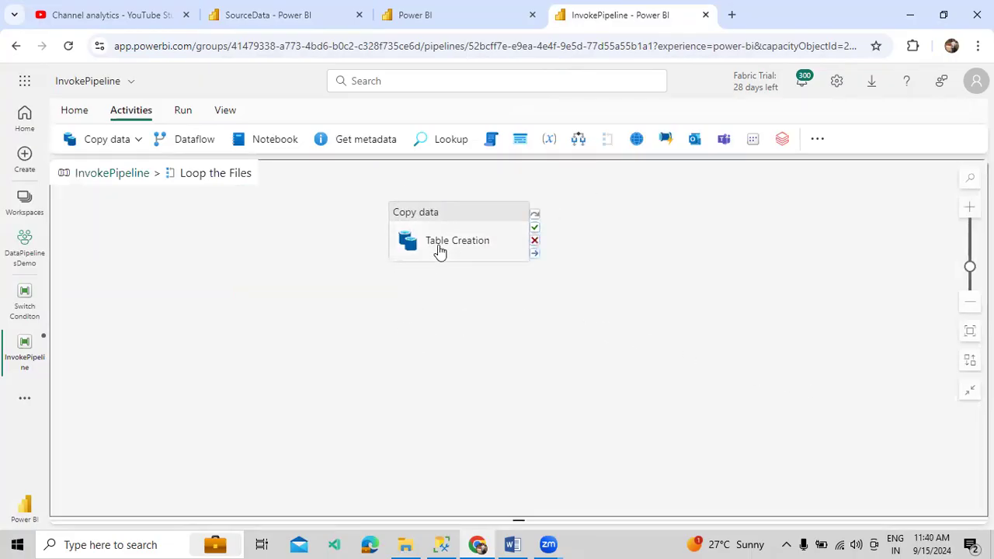
left_click(438, 247)
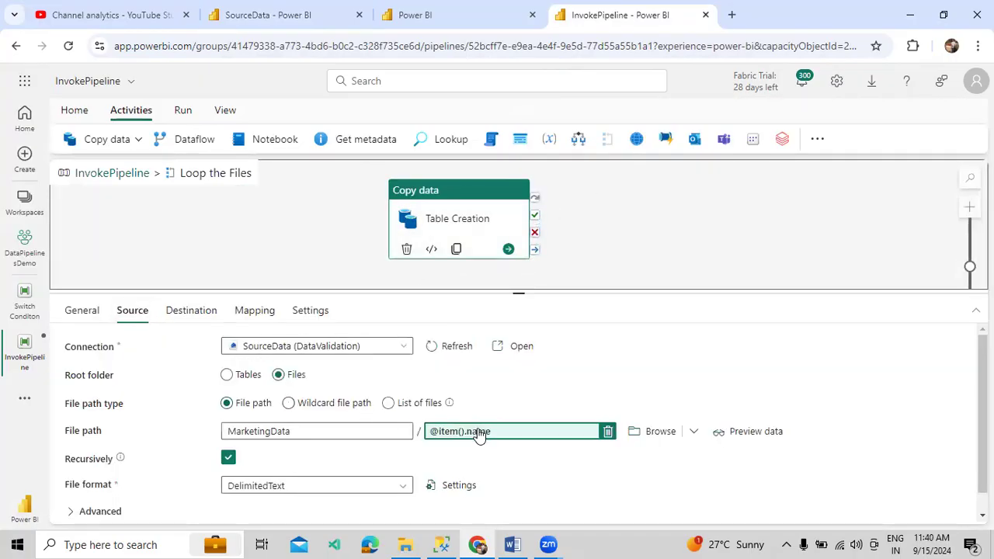
left_click(193, 313)
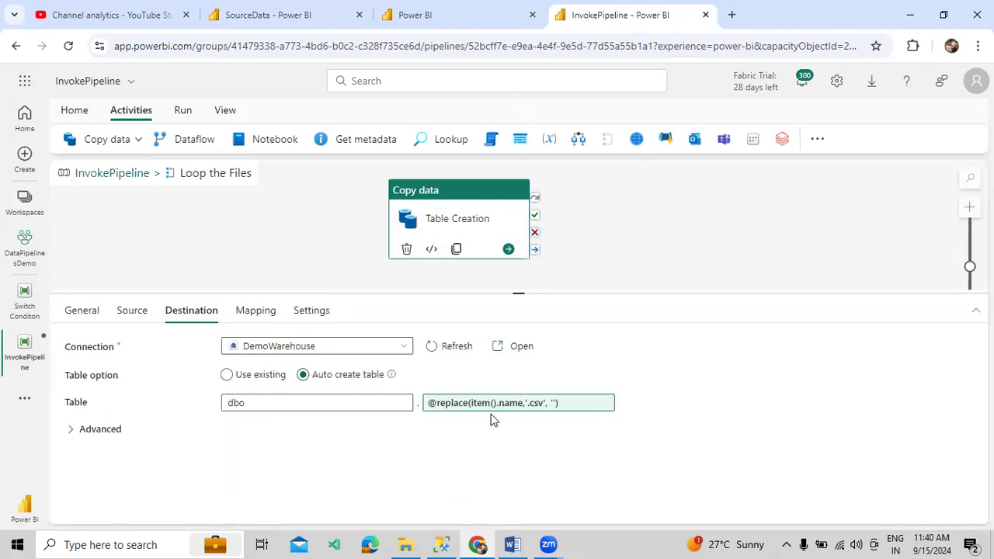
left_click(98, 173)
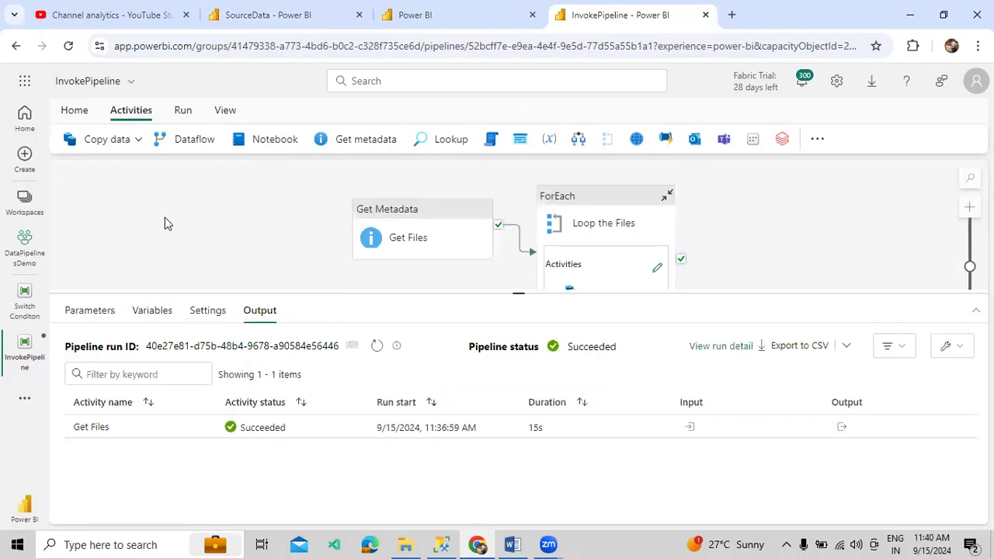
Save the InvokePipeline pipeline and start a run
left_click(183, 109)
left_click(166, 139)
left_click(466, 349)
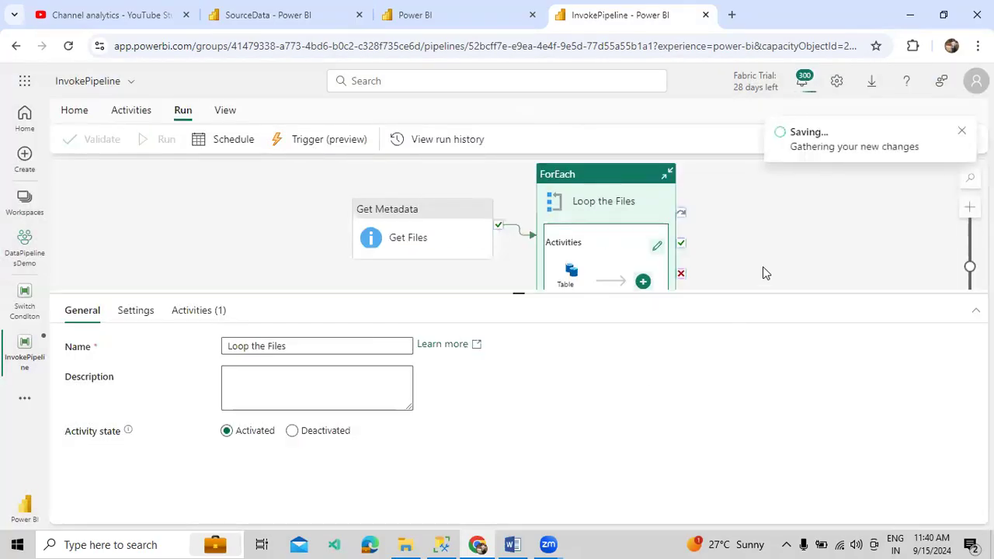
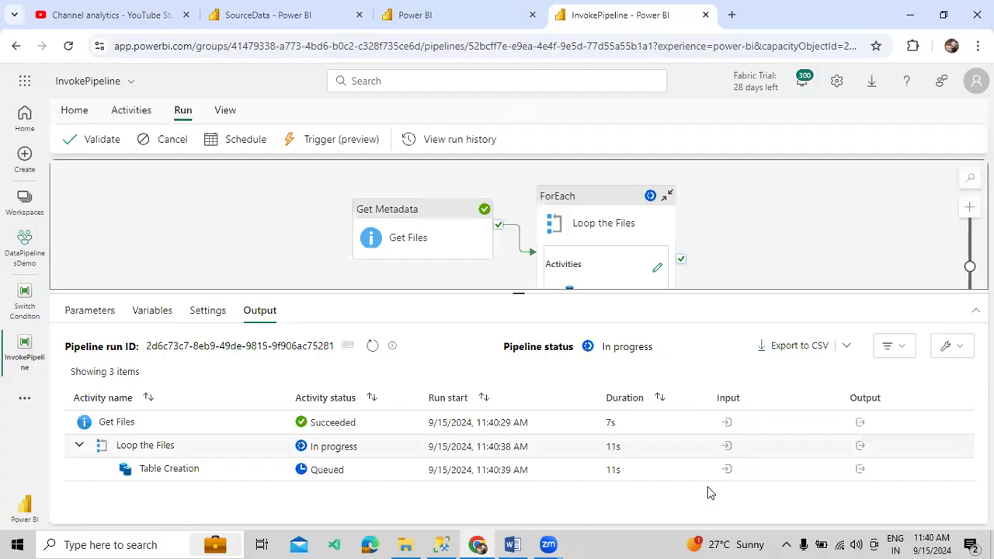
Enlarge the InvokePipeline run's activity list in the Output pane
left_click(441, 544)
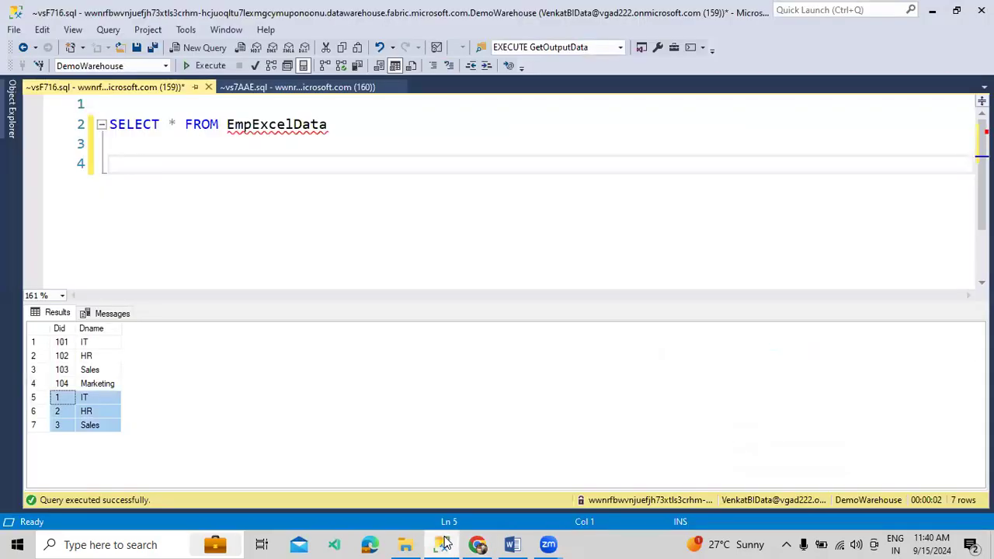
left_click(471, 544)
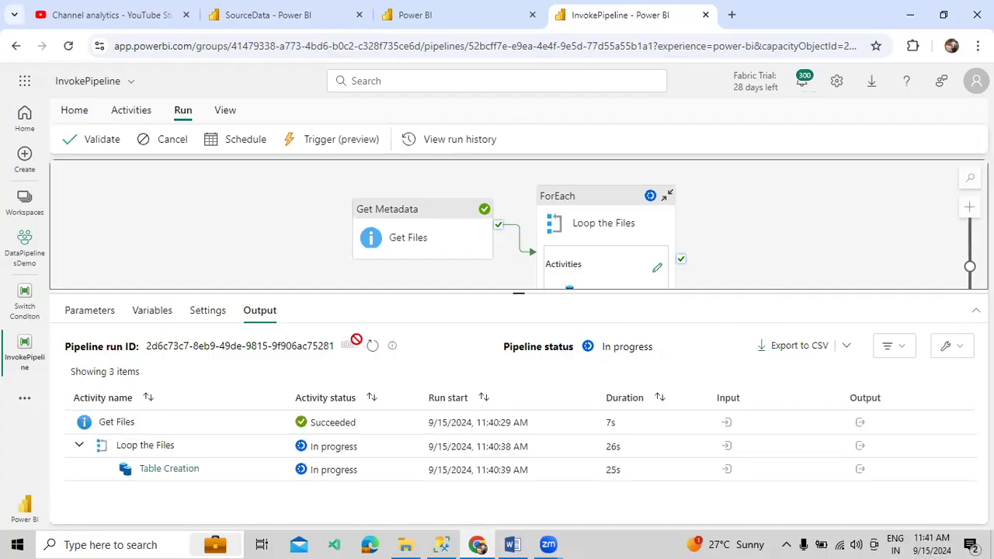
left_click_drag(619, 432, 605, 430)
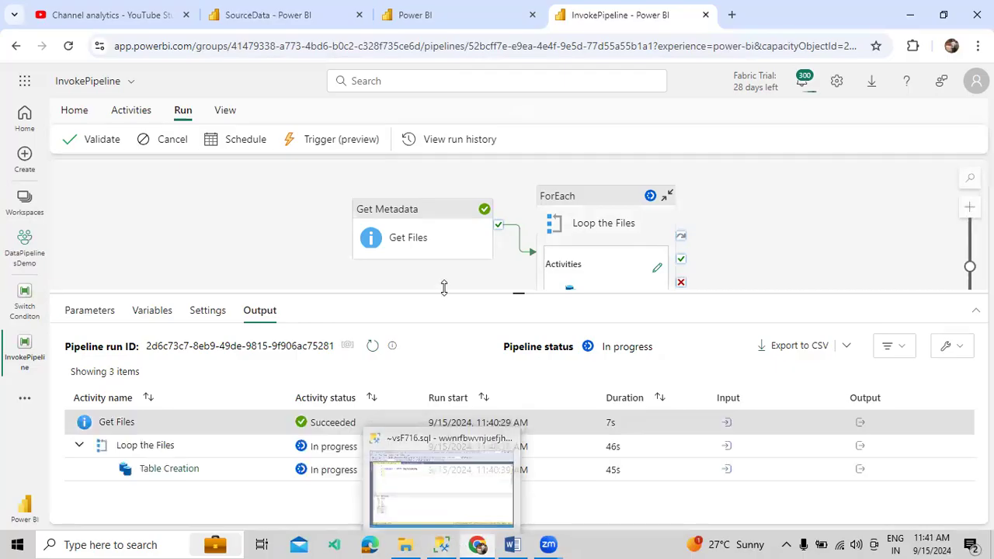
left_click_drag(443, 287, 457, 247)
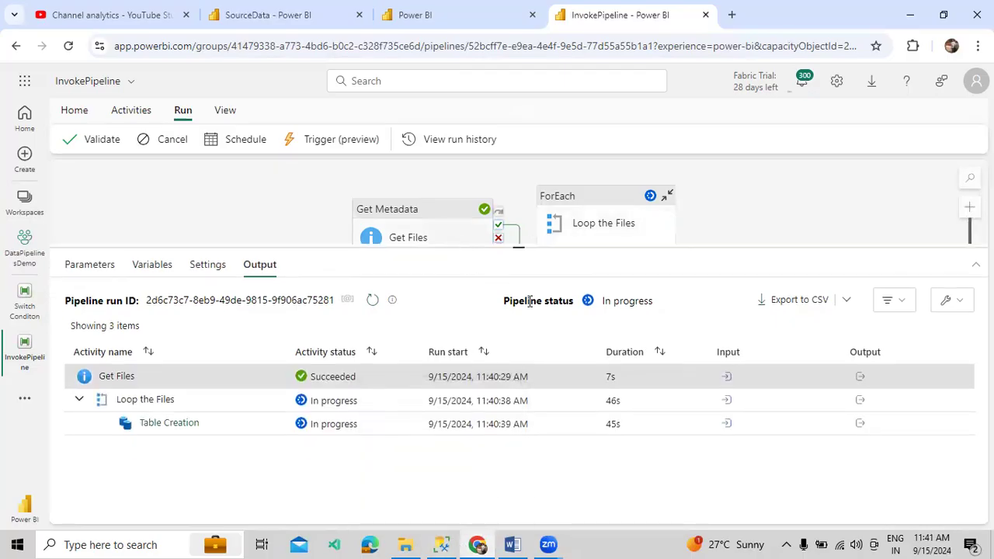
Refresh the activity statuses twice and view the Loop the Files output
left_click(371, 303)
left_click(371, 303)
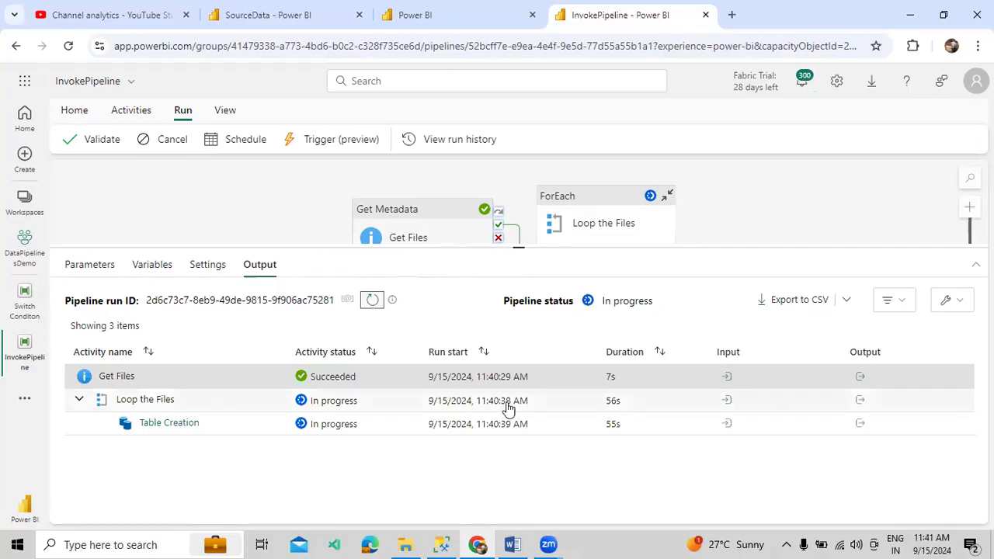
left_click(862, 402)
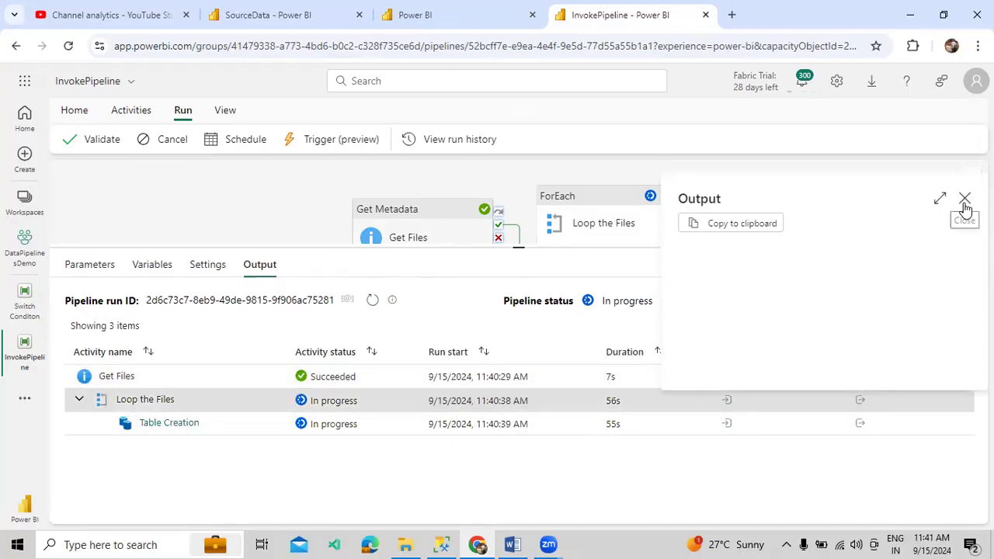
Check the Loop the Files and Table Creation activity outputs
left_click(965, 201)
left_click(860, 425)
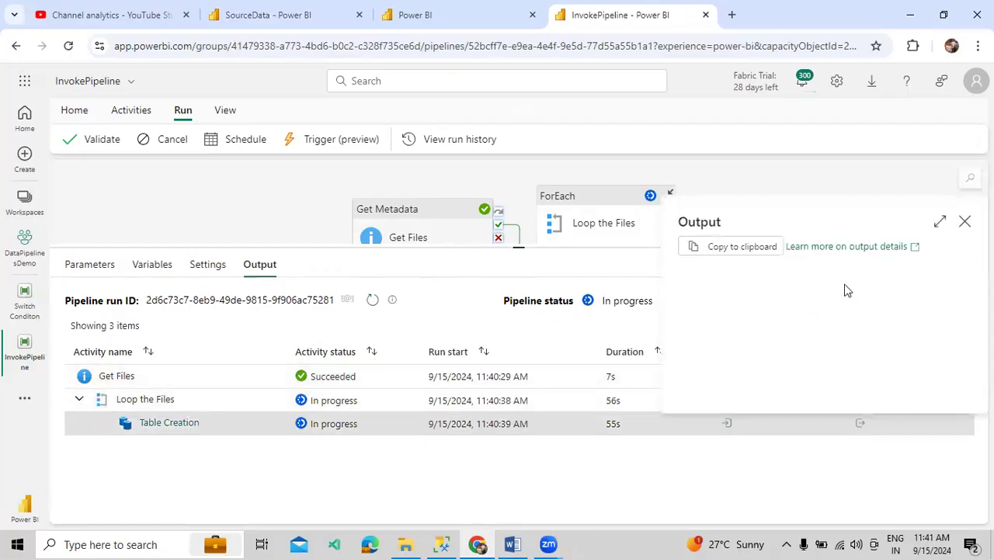
left_click(964, 223)
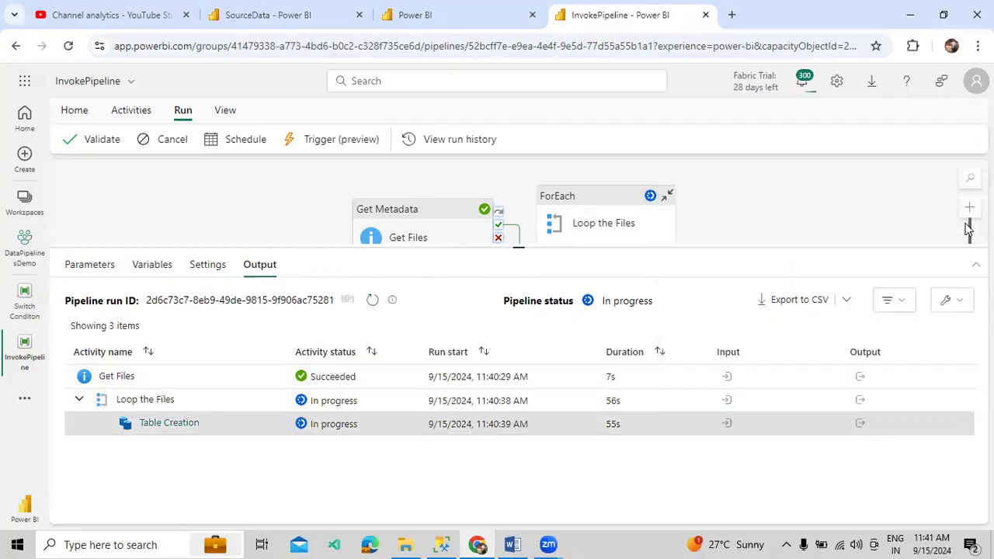
Inspect Get Files output listing AUSData.csv, MXData.csv and UKData.csv, then refresh and view MarketingData
left_click(860, 378)
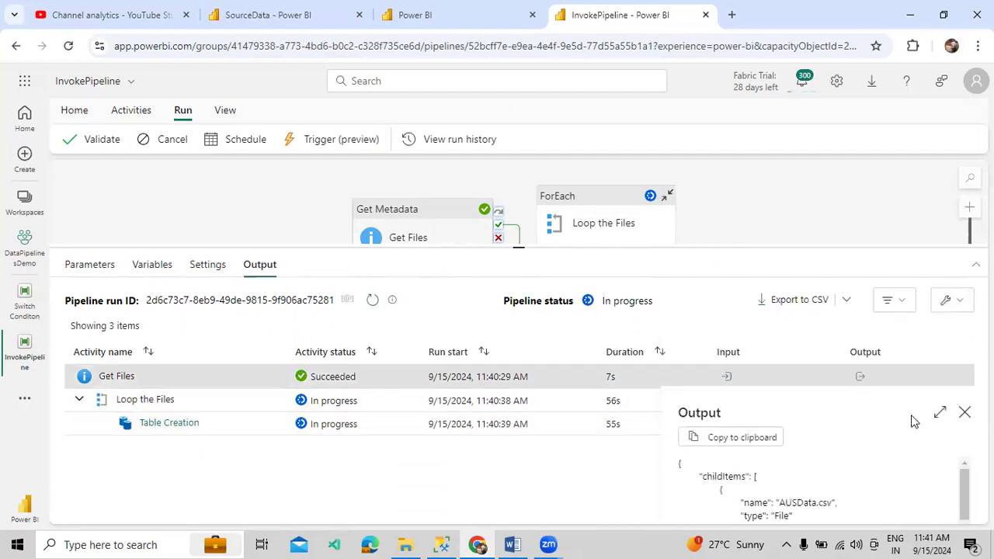
left_click(938, 414)
left_click_drag(112, 265, 205, 311)
left_click_drag(126, 342, 199, 347)
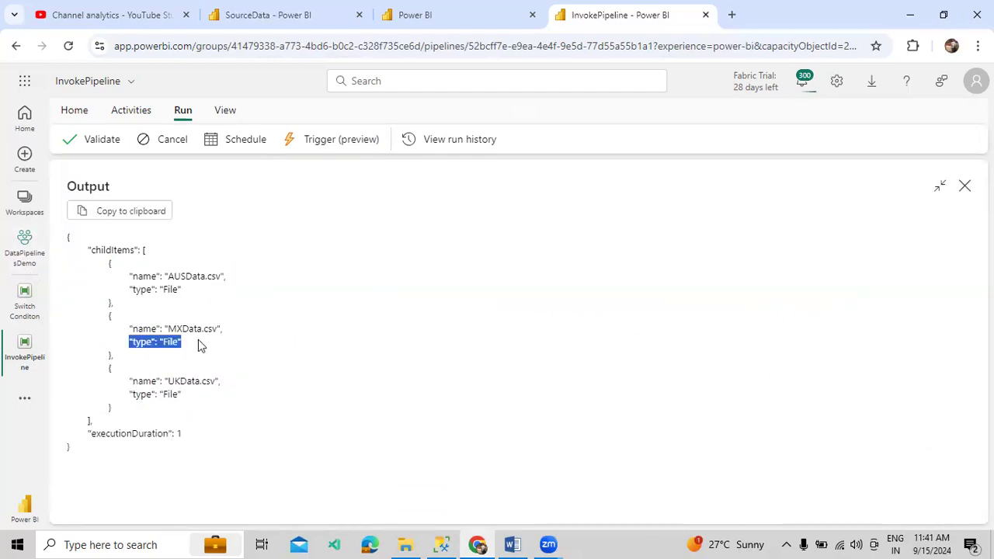
left_click_drag(194, 408, 109, 365)
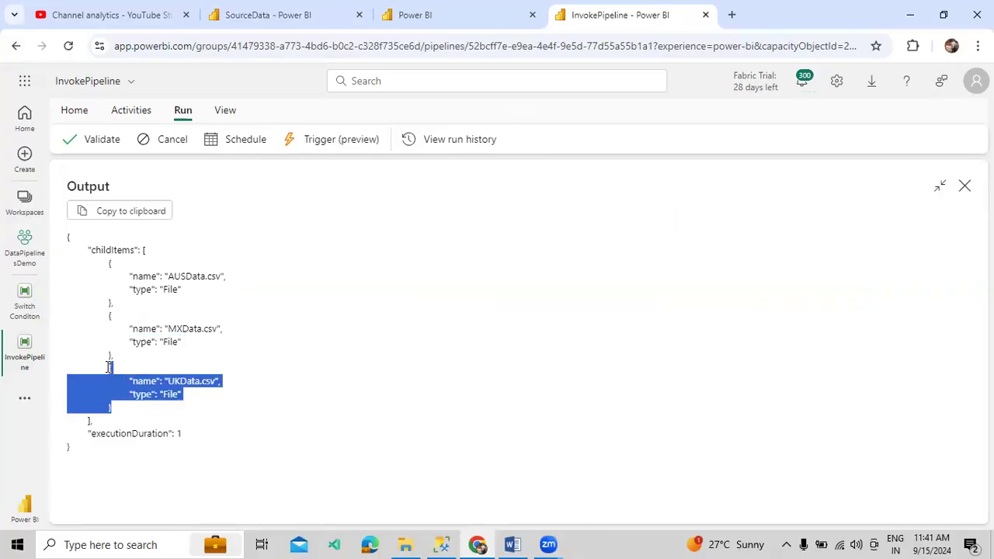
left_click(304, 326)
left_click(964, 188)
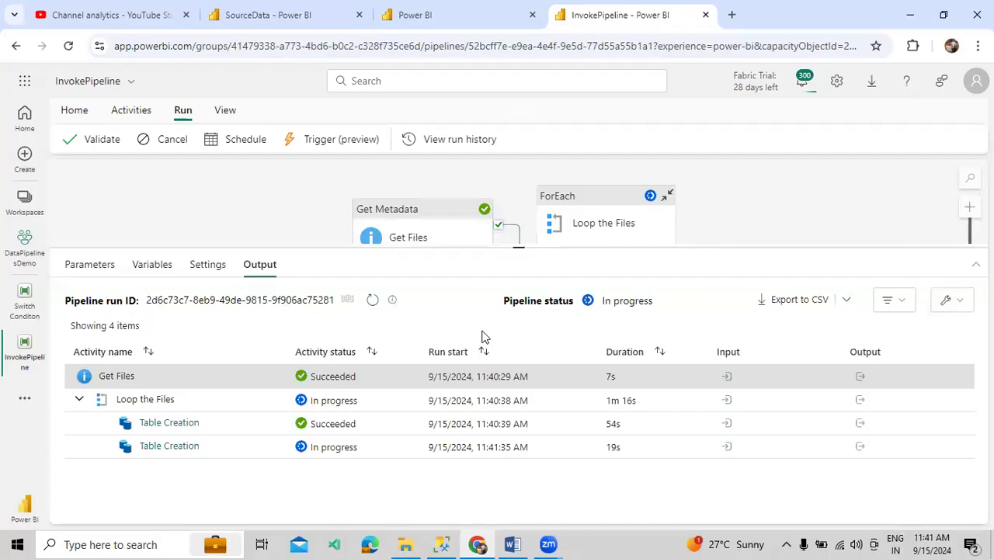
left_click(372, 300)
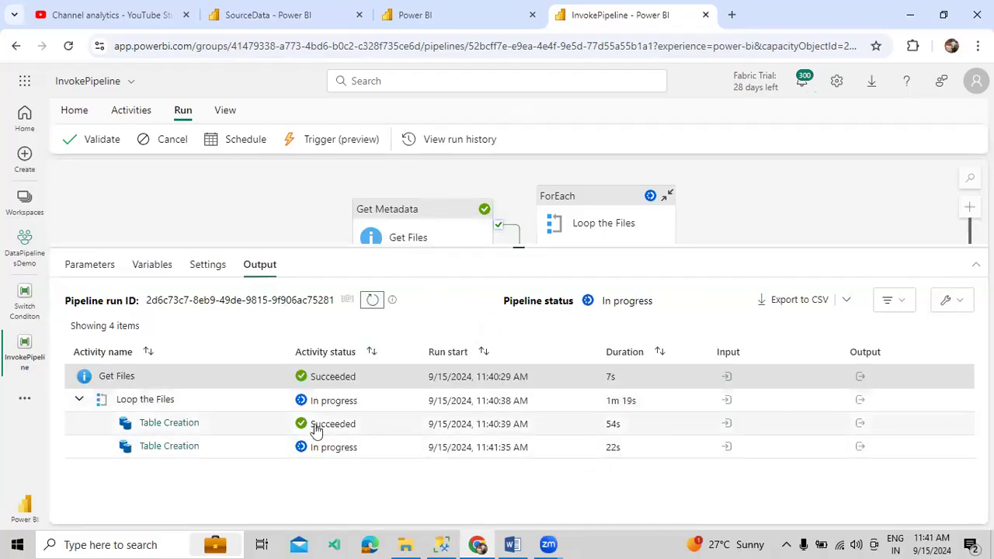
left_click(257, 25)
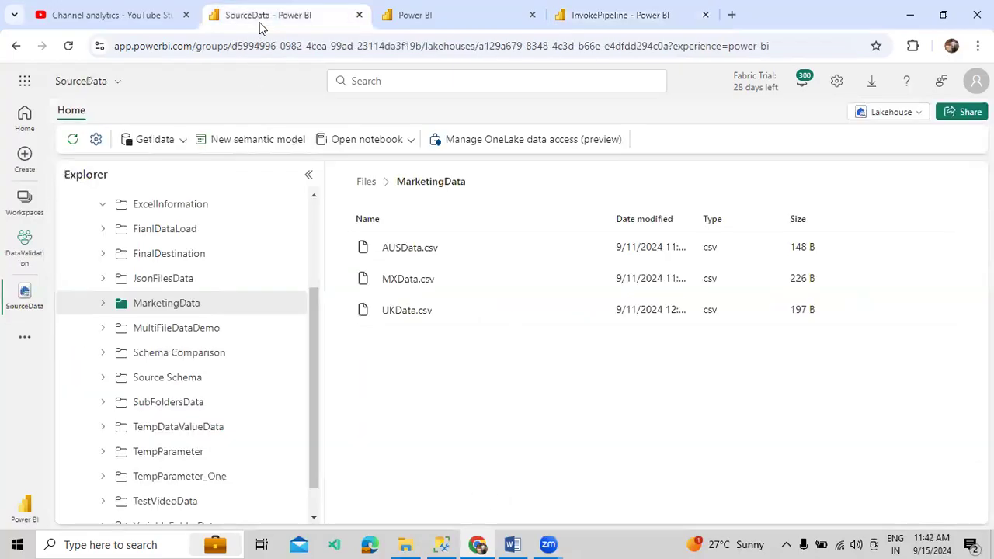
Change the queried table from EmpExcelData to AUSData and execute the query
left_click(441, 544)
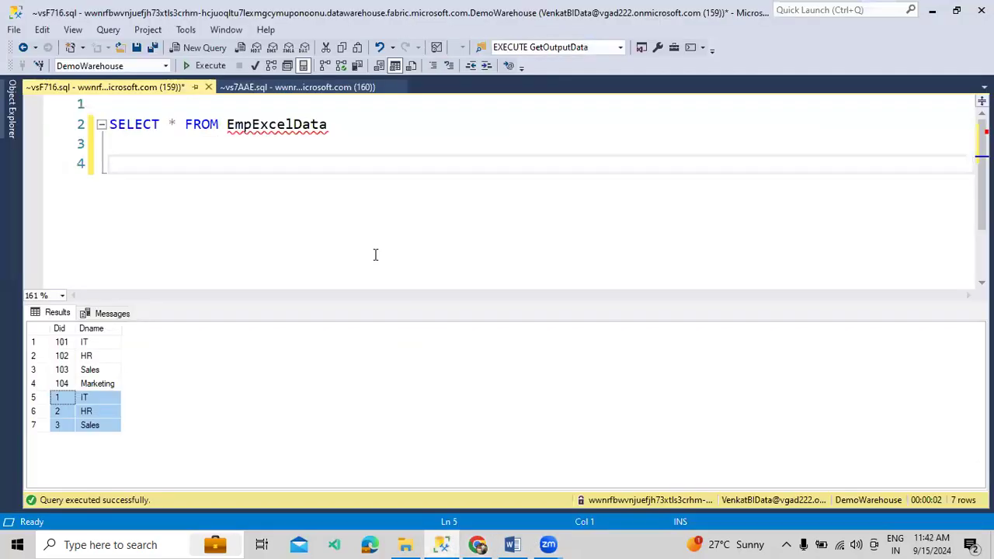
left_click(313, 126)
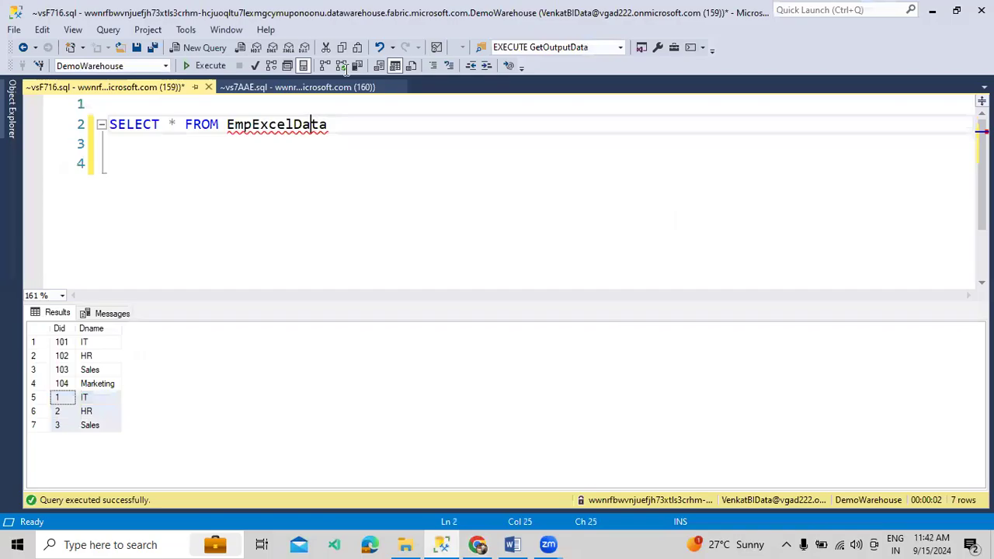
double_click(312, 124)
type("A")
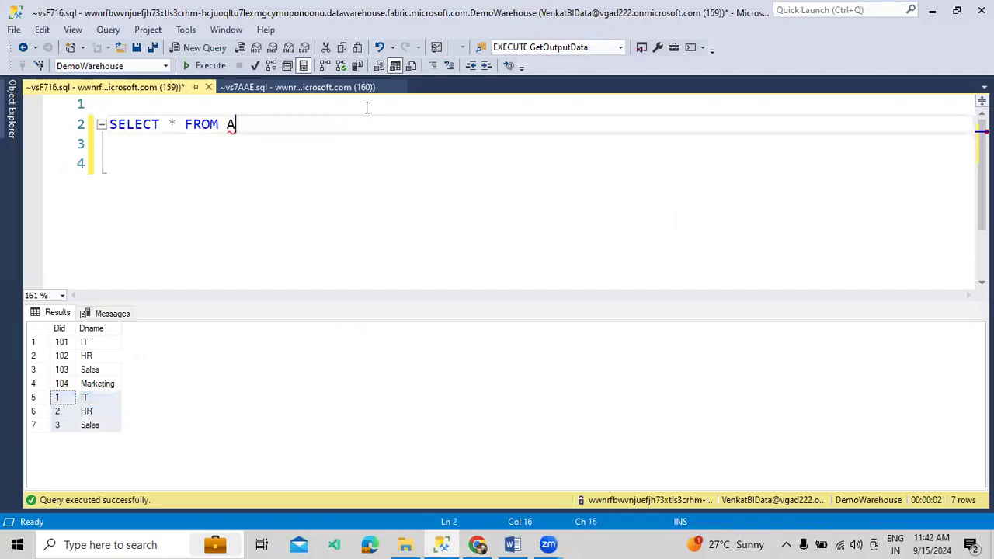
type("USD")
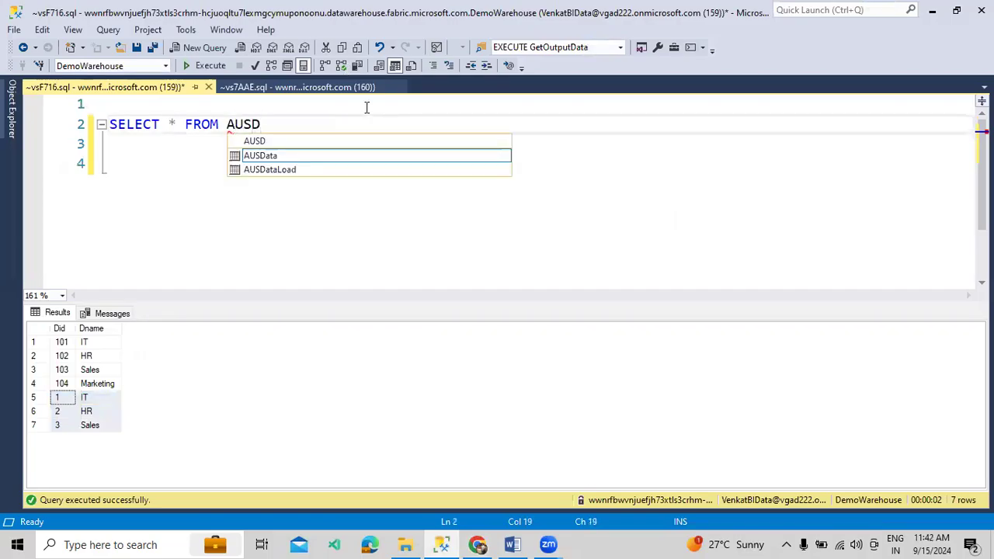
double_click(310, 155)
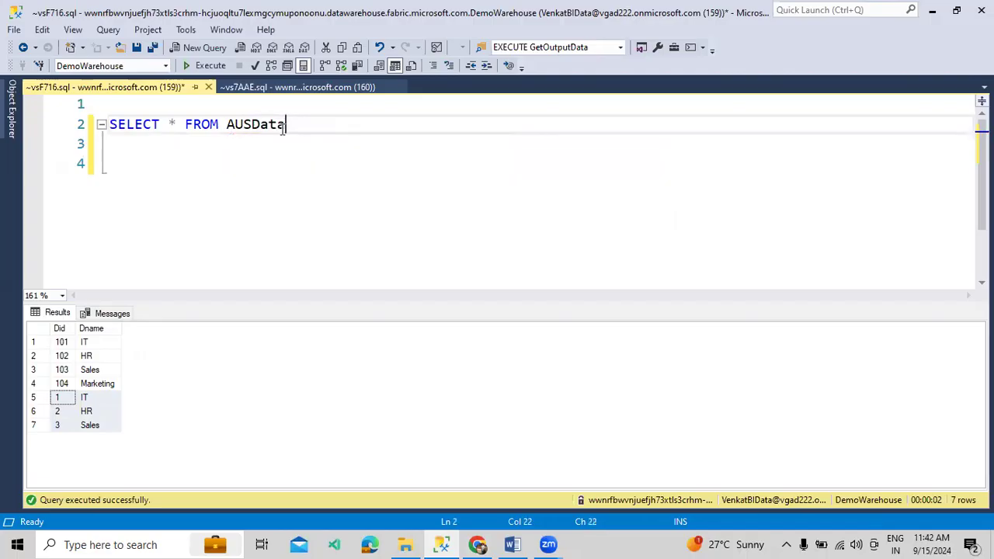
left_click(210, 66)
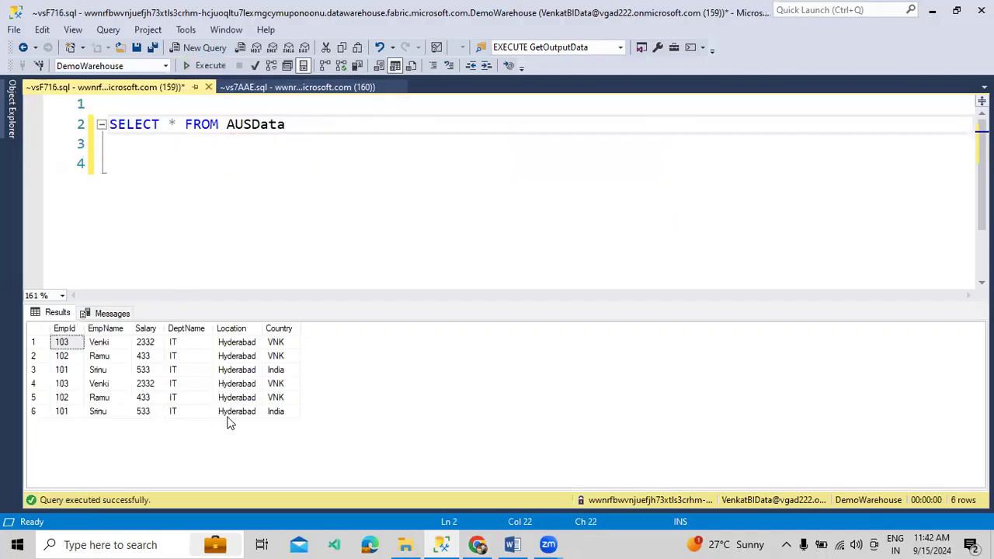
Compare the six AUSData rows, where the first three repeat as the last three, and rerun
left_click_drag(276, 413, 61, 337)
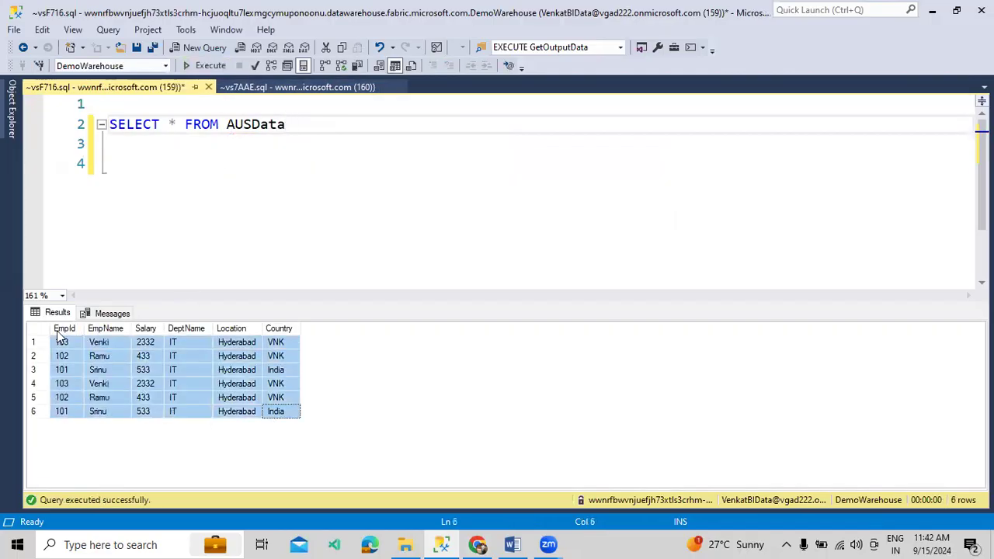
left_click(120, 371)
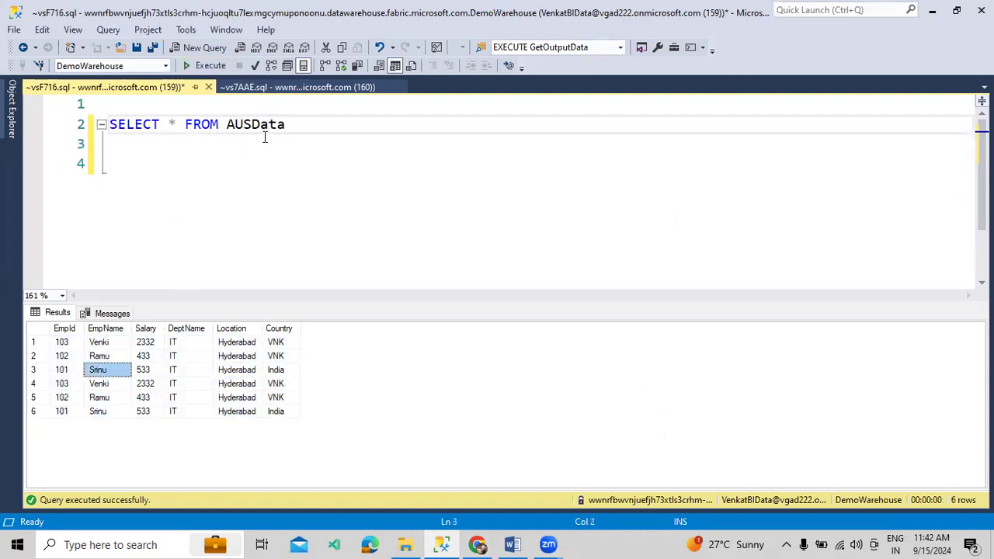
left_click_drag(62, 347, 268, 374)
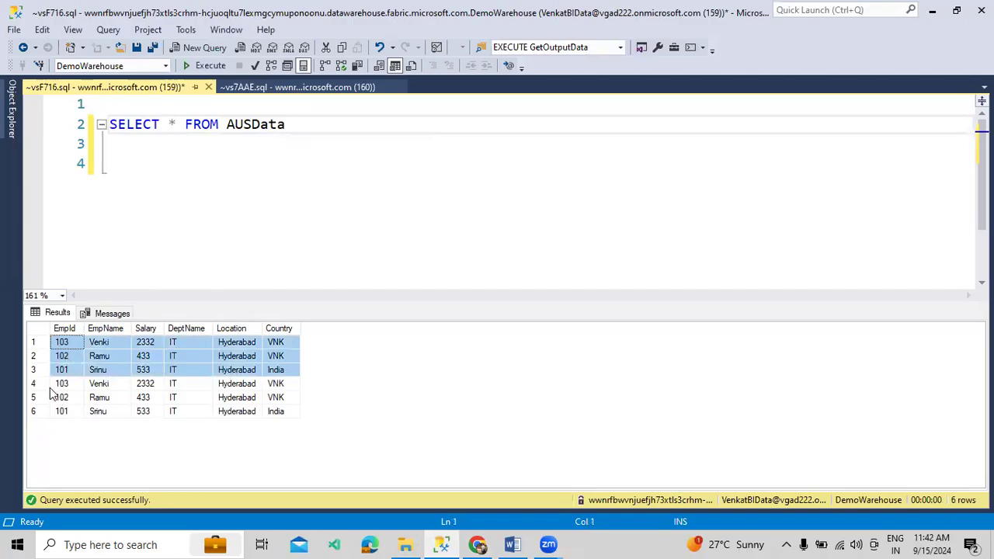
left_click_drag(56, 383, 292, 420)
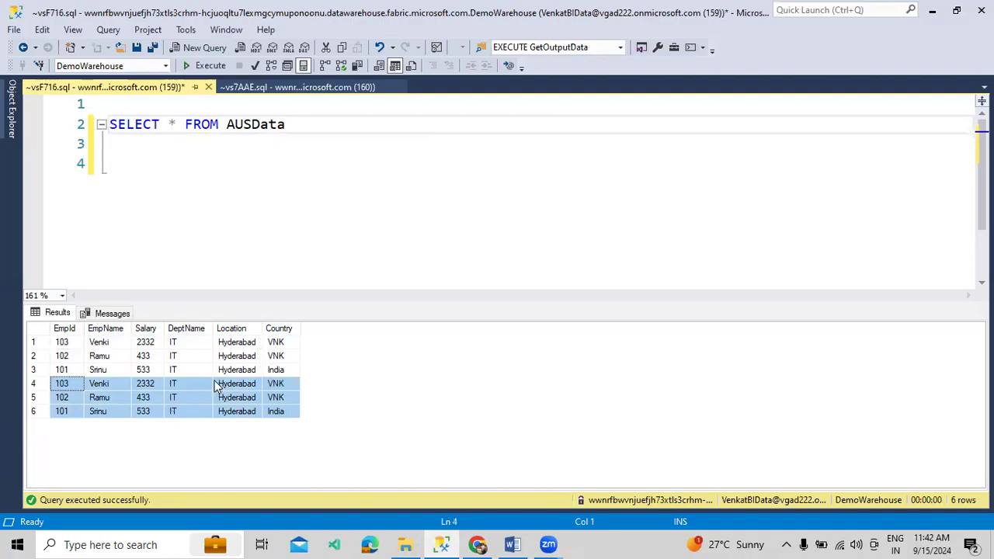
left_click(217, 348)
left_click(200, 66)
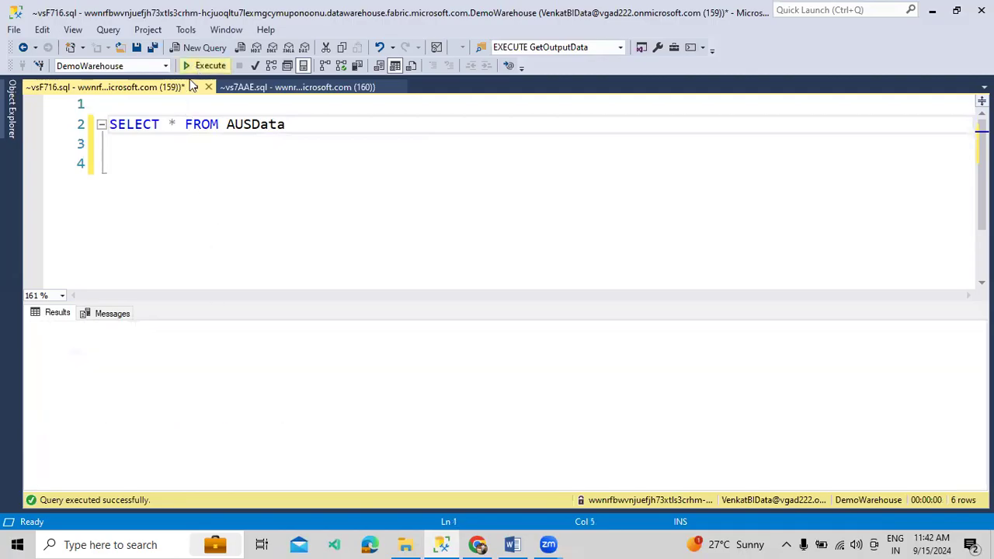
Check the InvokePipeline run status and the SourceData lakehouse files
left_click(478, 544)
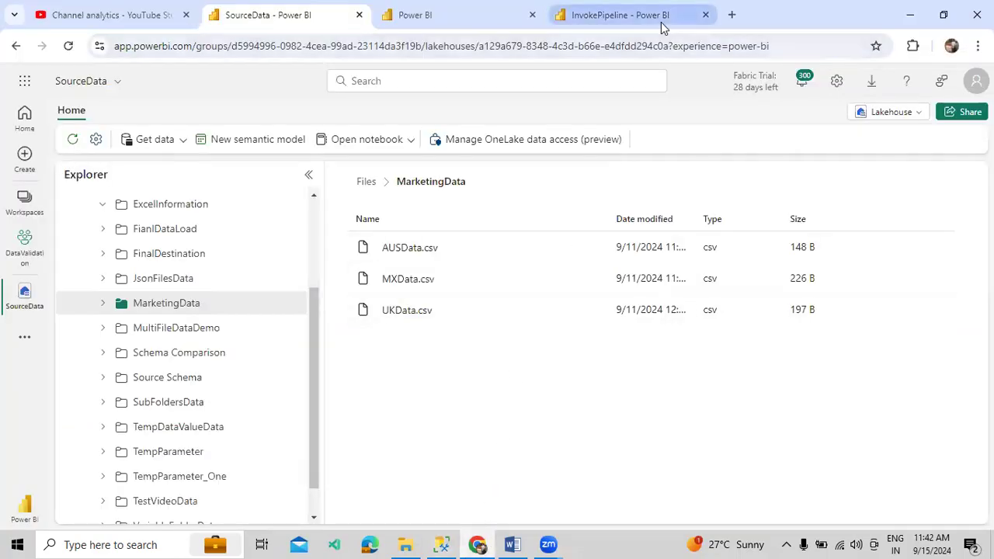
left_click(621, 15)
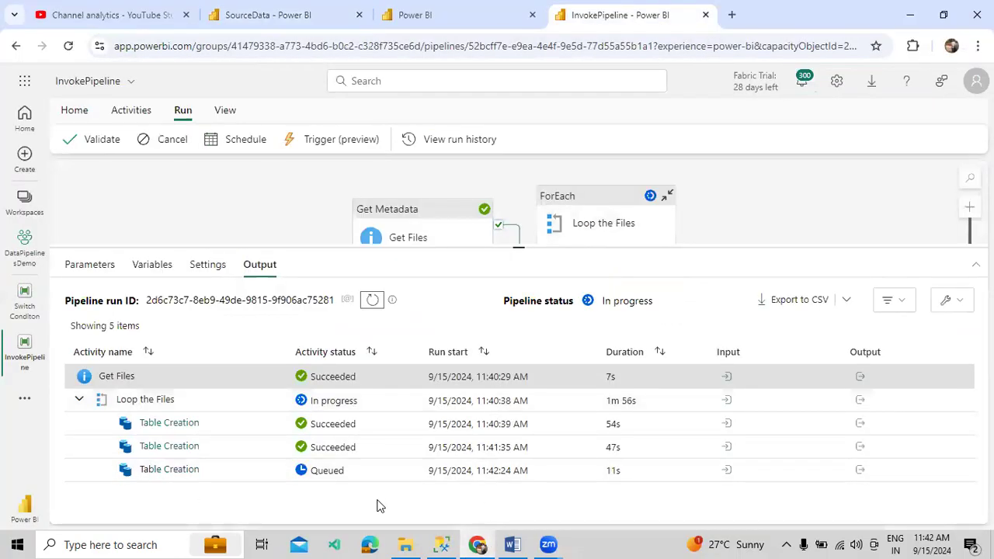
left_click(301, 25)
Add and run a SELECT * FROM MXData query on a new line
left_click(441, 543)
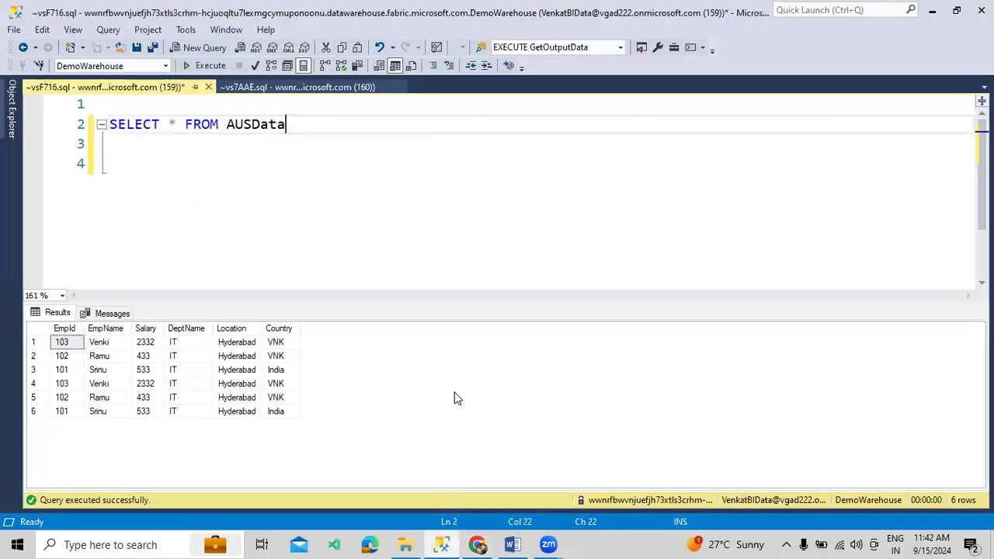
key("Return")
type("S")
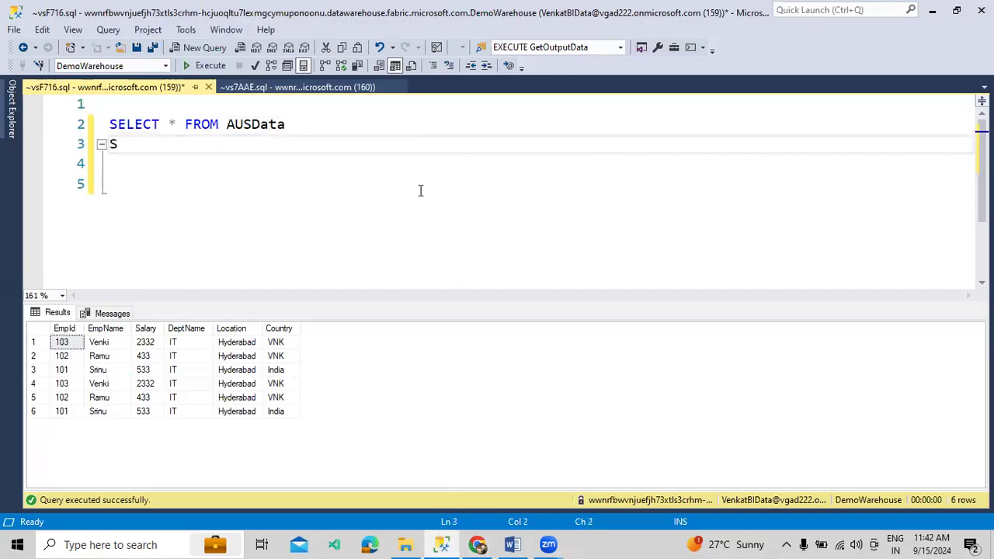
type("ELECT * FROM MXD")
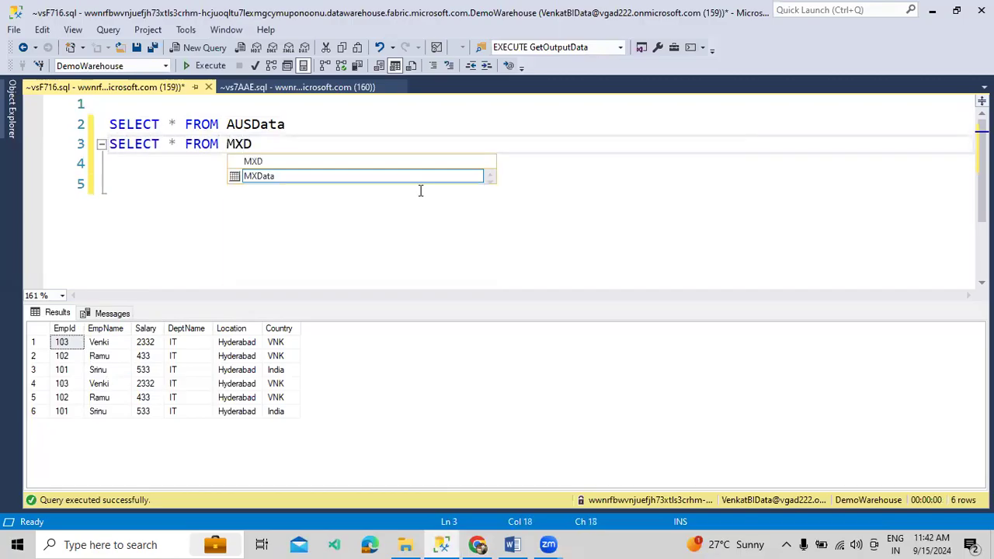
key("Tab")
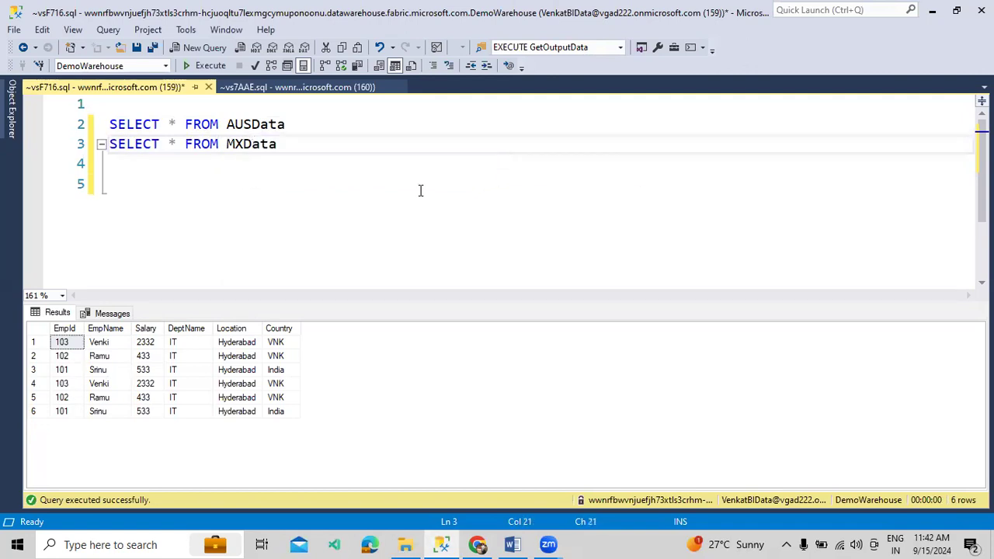
key("shift+Home")
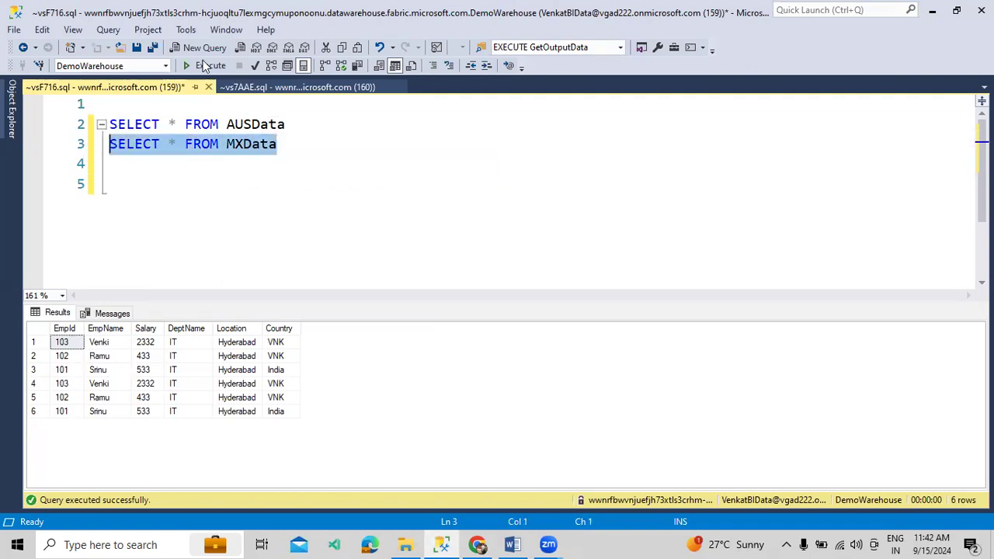
left_click(202, 67)
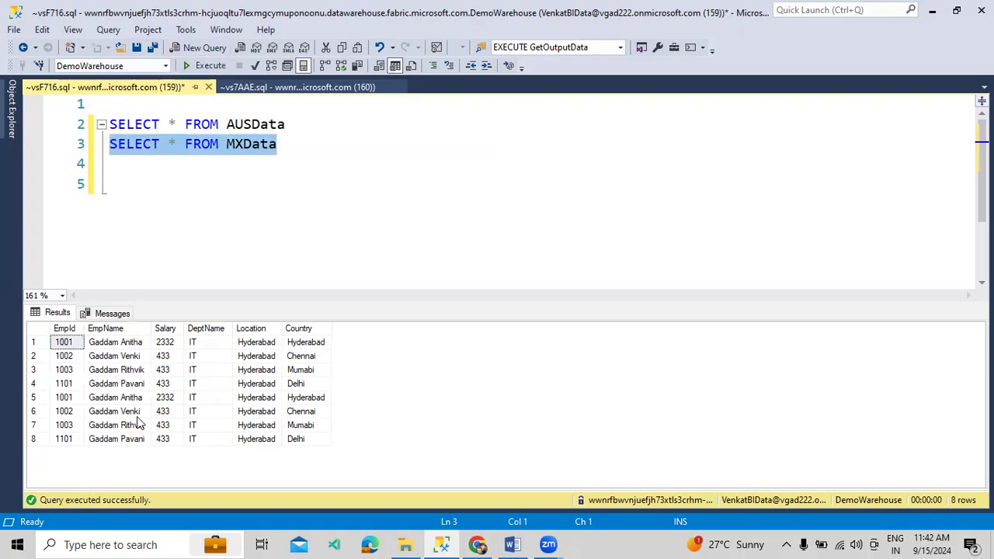
Compare MXData result rows 1–4 with their duplicates in rows 5–8
left_click_drag(73, 397, 301, 439)
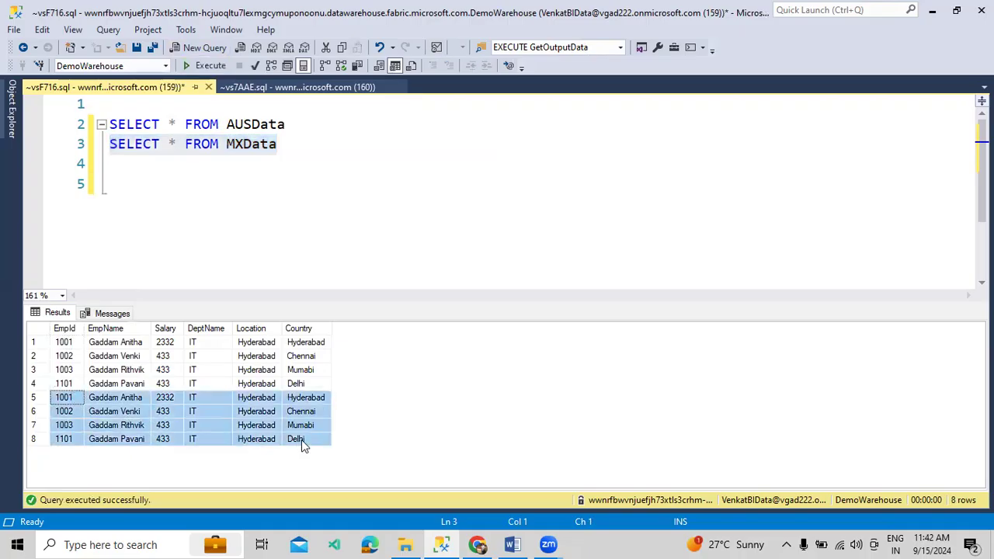
left_click_drag(64, 341, 302, 388)
left_click_drag(74, 400, 333, 445)
View the InvokePipeline run output showing Loop the Files succeeded in 2m 44s
left_click(486, 543)
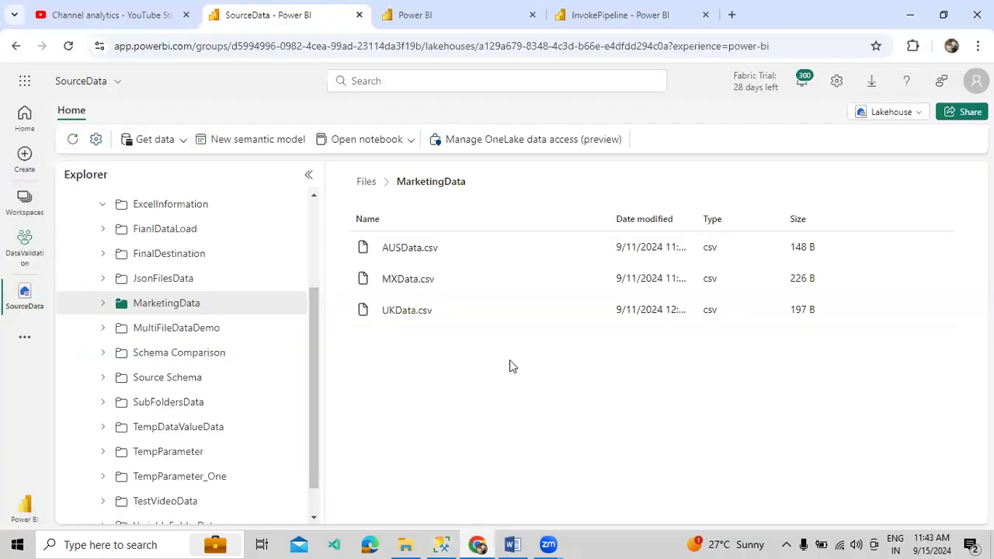
left_click(644, 24)
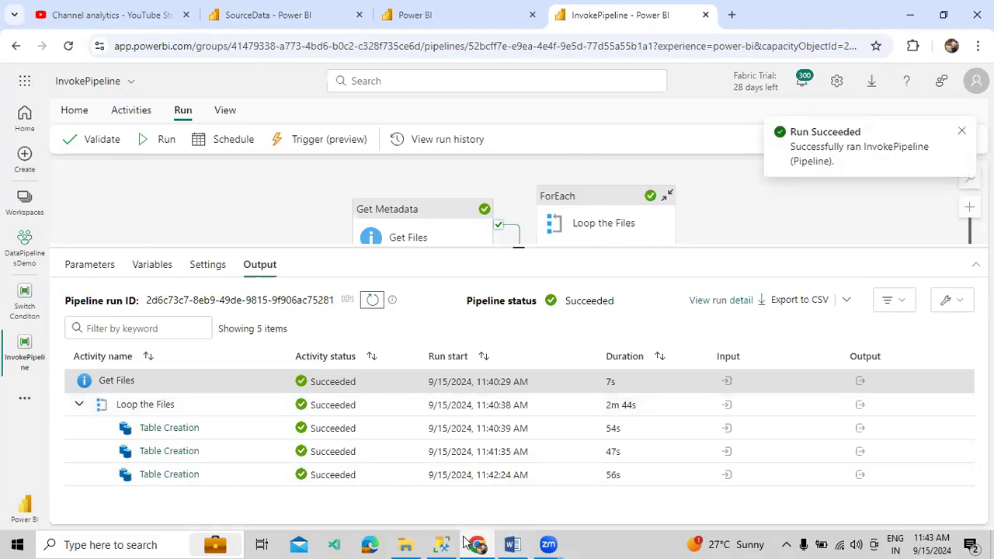
left_click(441, 544)
Add and run SELECT * FROM UKData as line 4 of the query
left_click(295, 144)
key("Return")
type("SE")
type("L")
key("BackSpace")
type("EEC")
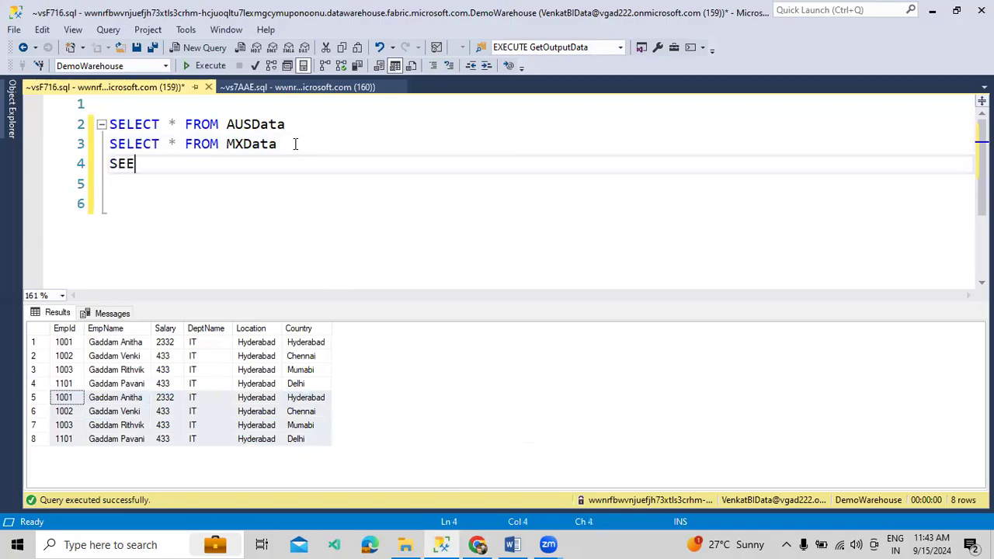
key("BackSpace")
key("BackSpace")
type("LECT * FROM UK")
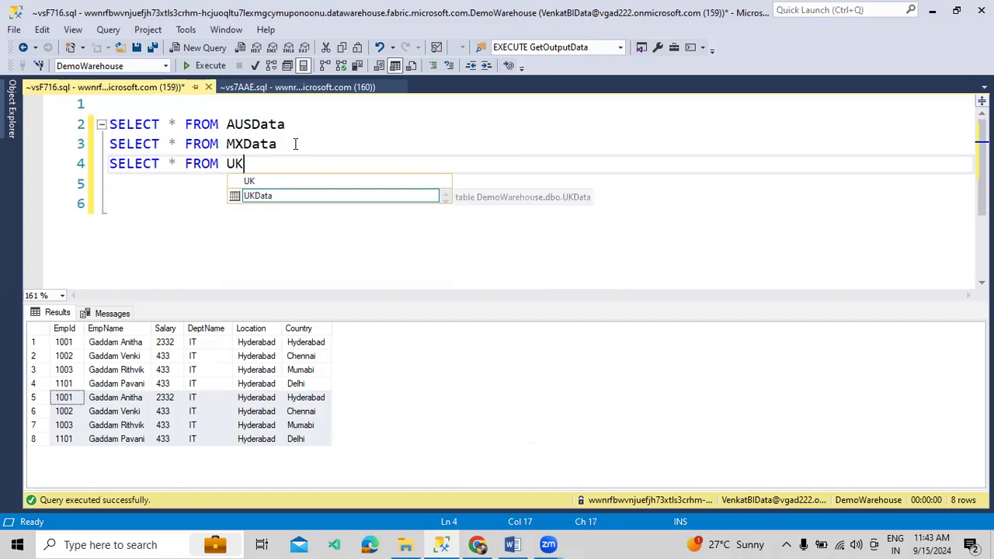
key("Tab")
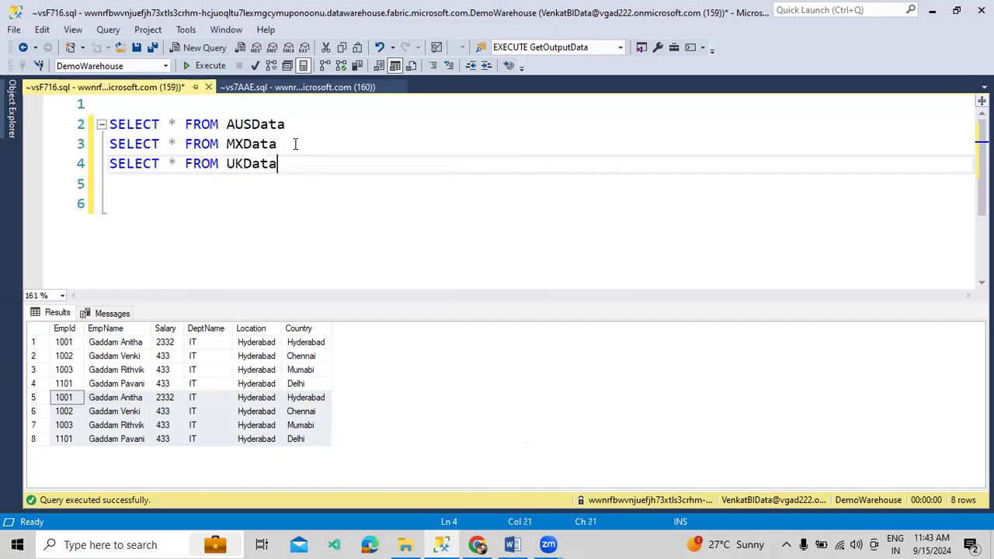
key("shift+Home")
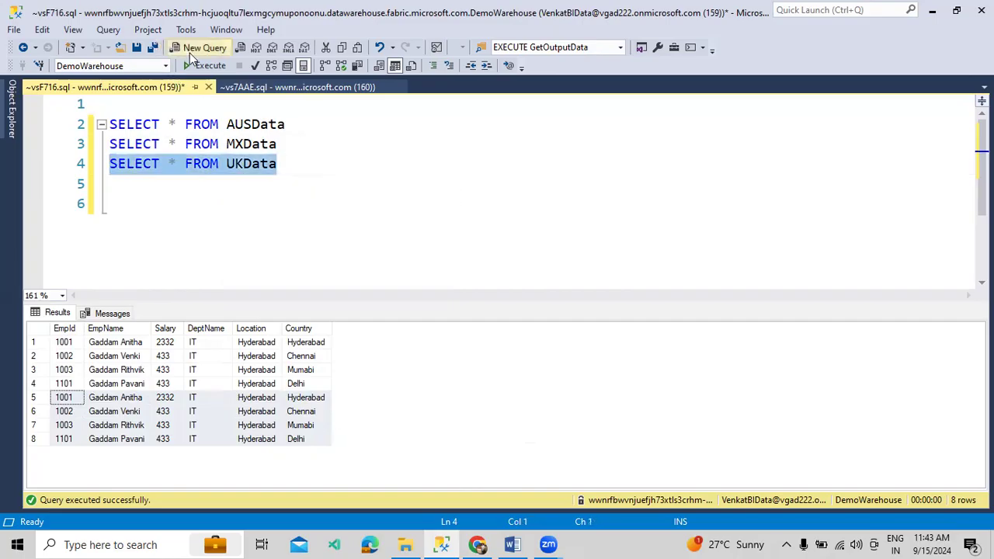
left_click(206, 65)
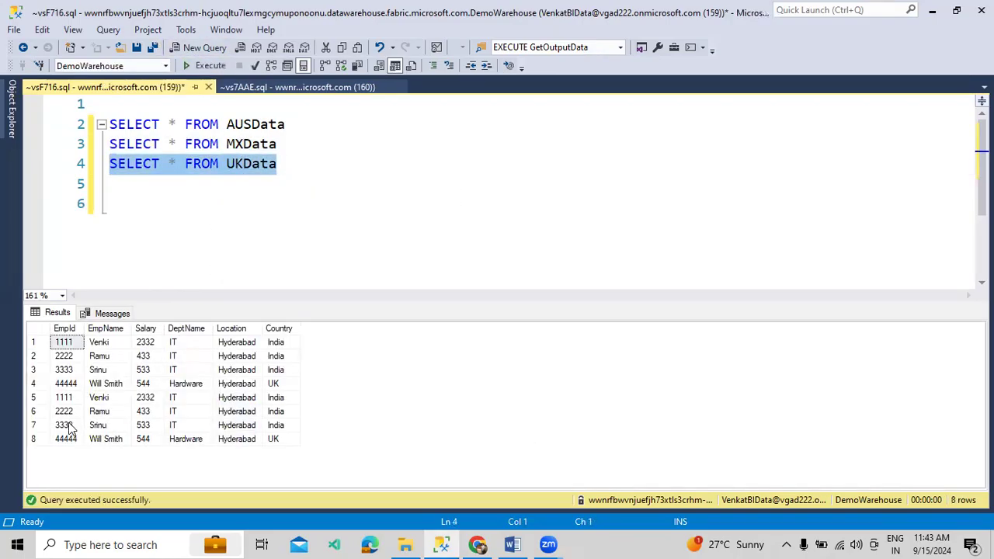
Mark the repeated UKData result rows among the 8 returned
left_click_drag(65, 396, 152, 425)
left_click_drag(252, 427, 326, 434)
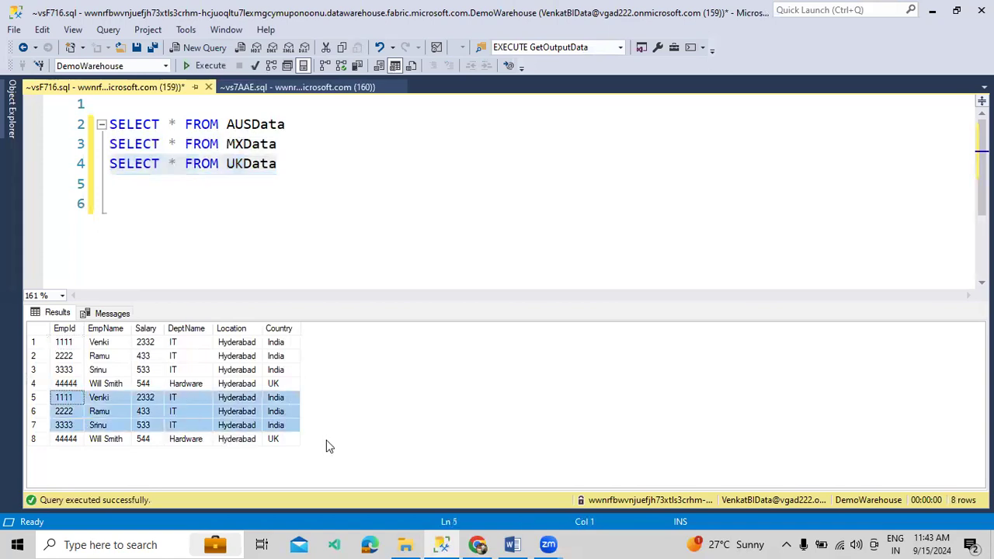
left_click(306, 222)
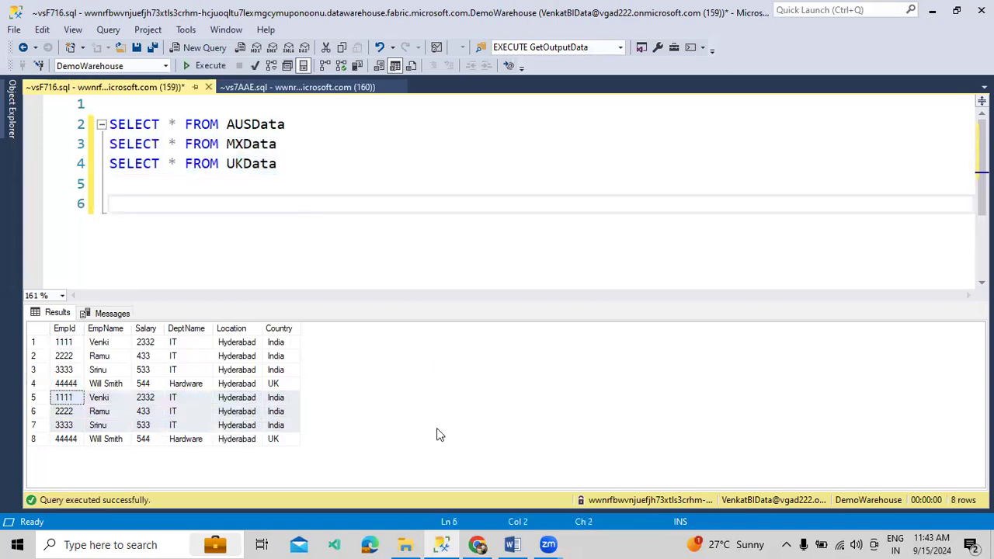
left_click(481, 490)
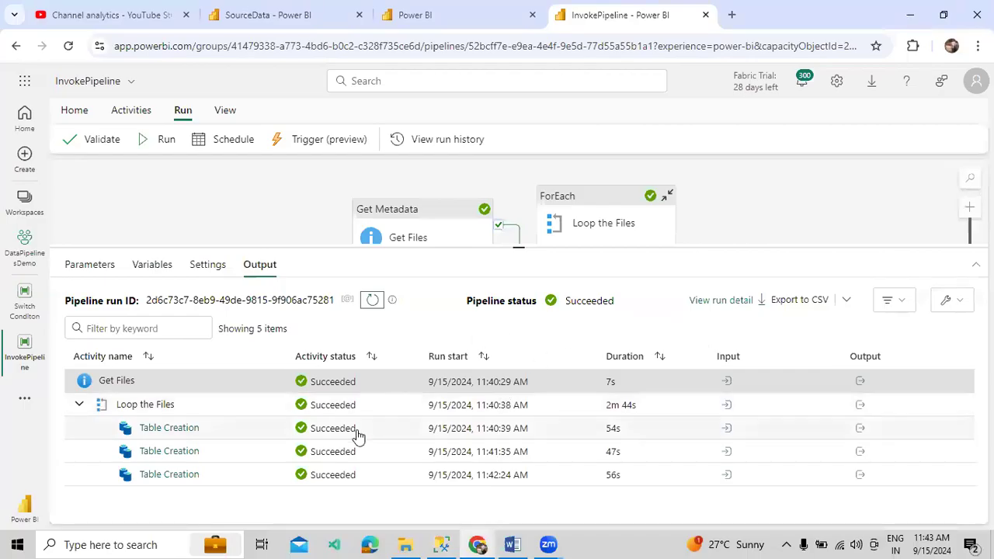
View the MarketingData CSV files and the InvokePipeline output, then the Word Course Index notes
left_click(256, 14)
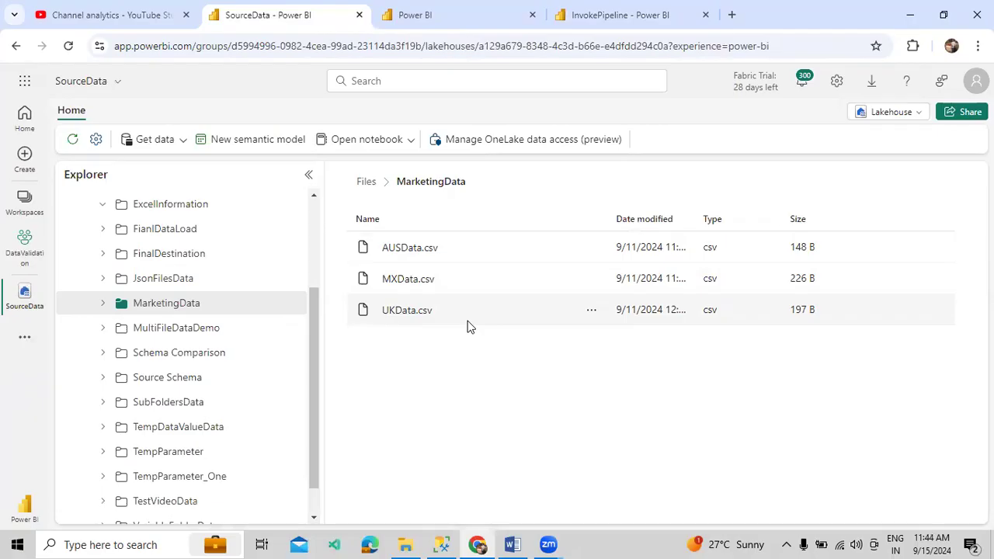
left_click(647, 17)
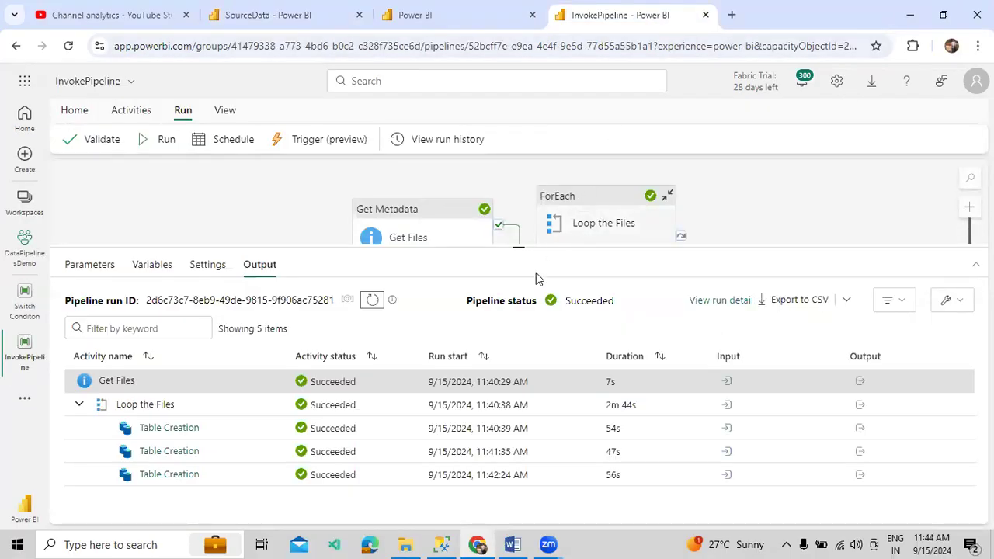
left_click(512, 544)
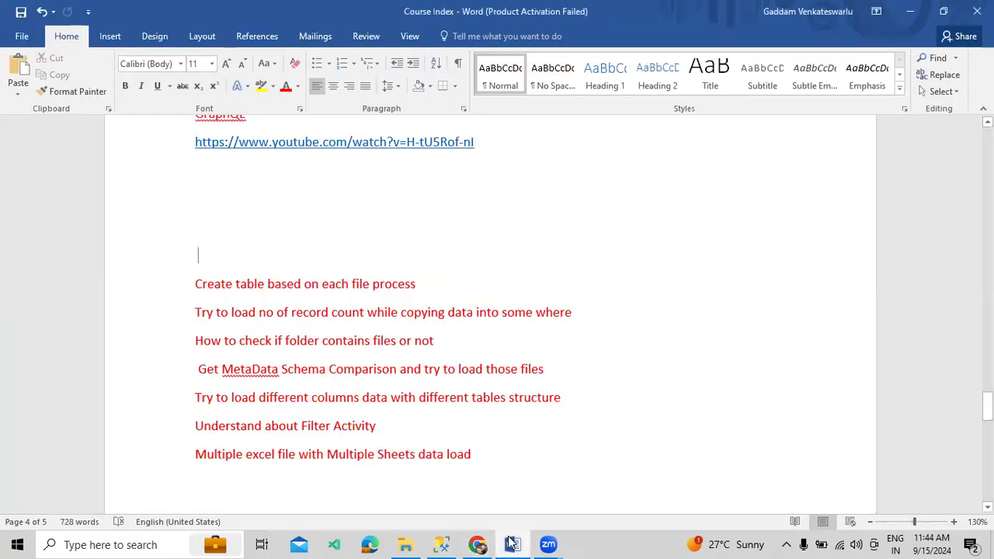
Cut the blank line and the 'Create table based on each file process' topic from Course Index
left_click_drag(432, 273, 433, 266)
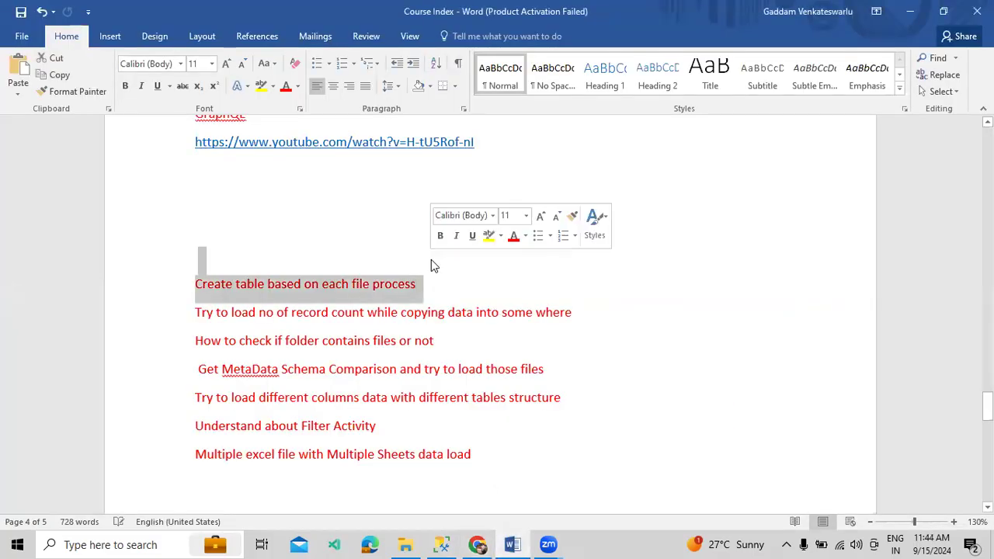
key("ctrl+x")
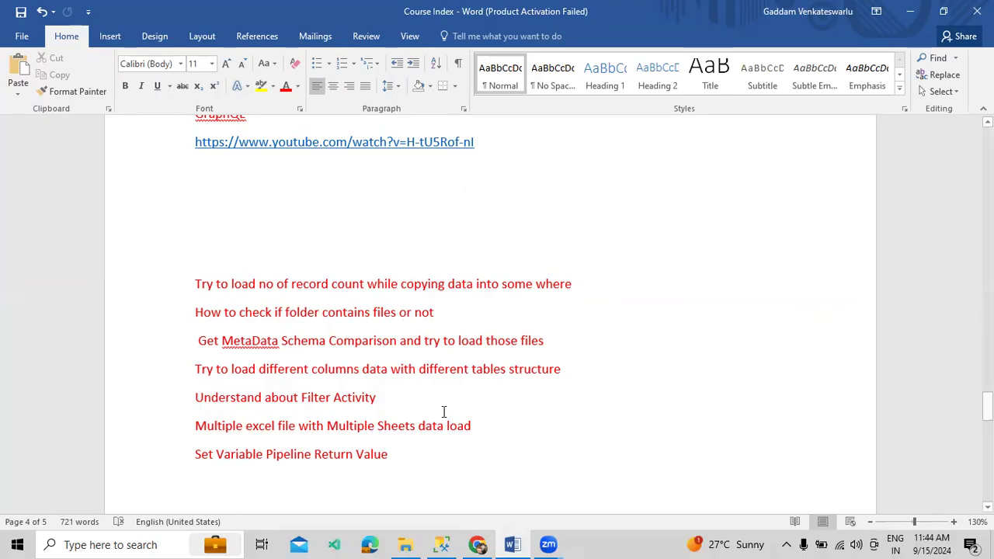
left_click(478, 545)
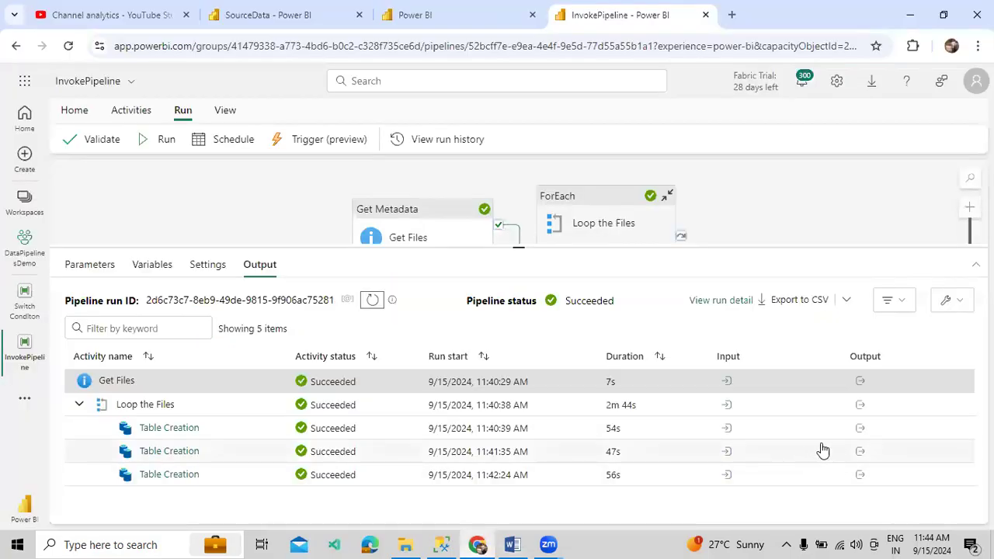
Confirm the first Table Creation run read and copied 3 rows
left_click(859, 428)
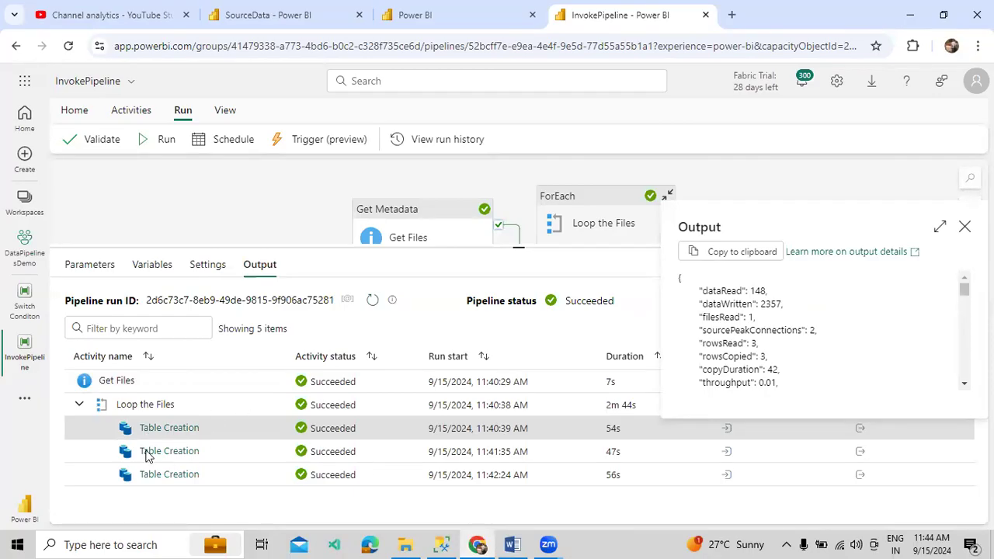
left_click(941, 229)
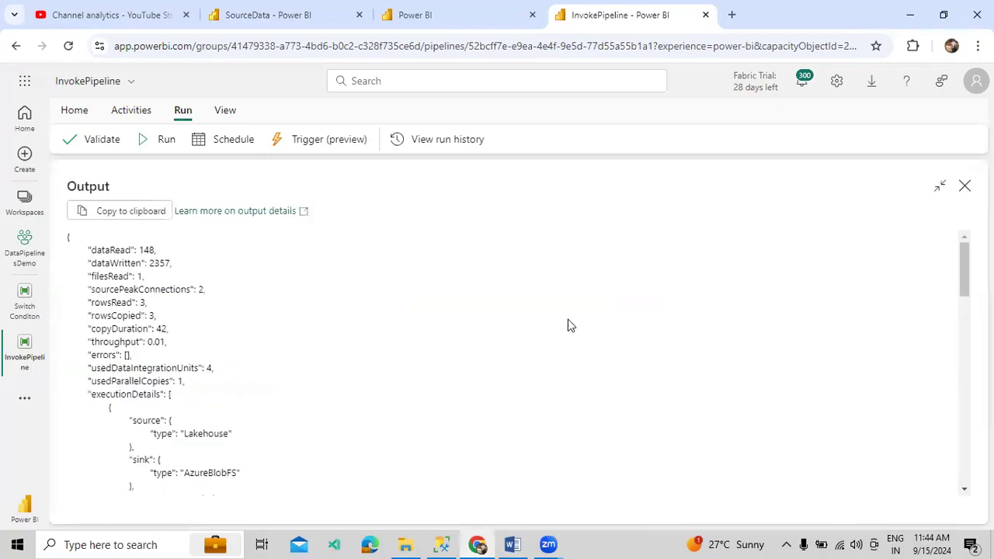
left_click_drag(87, 302, 155, 318)
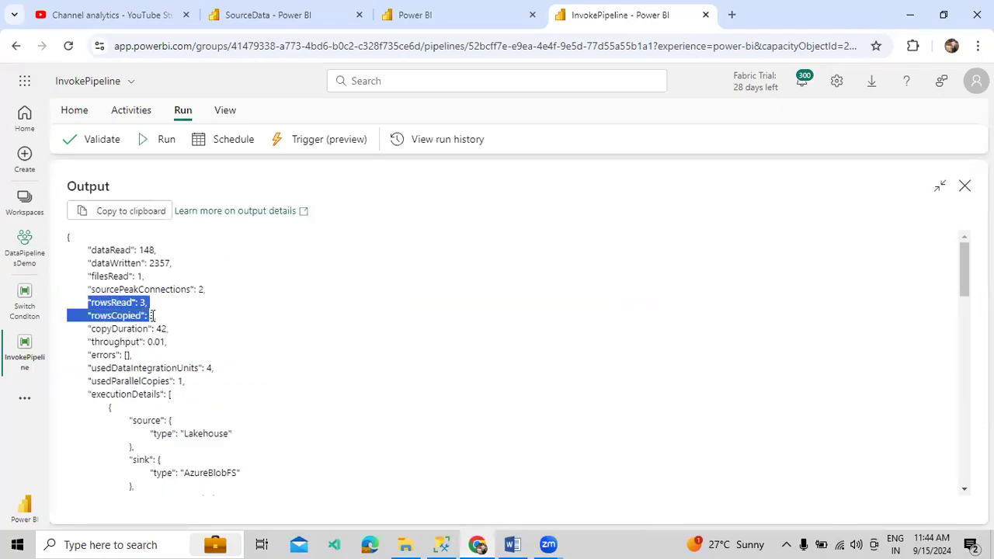
left_click(77, 302)
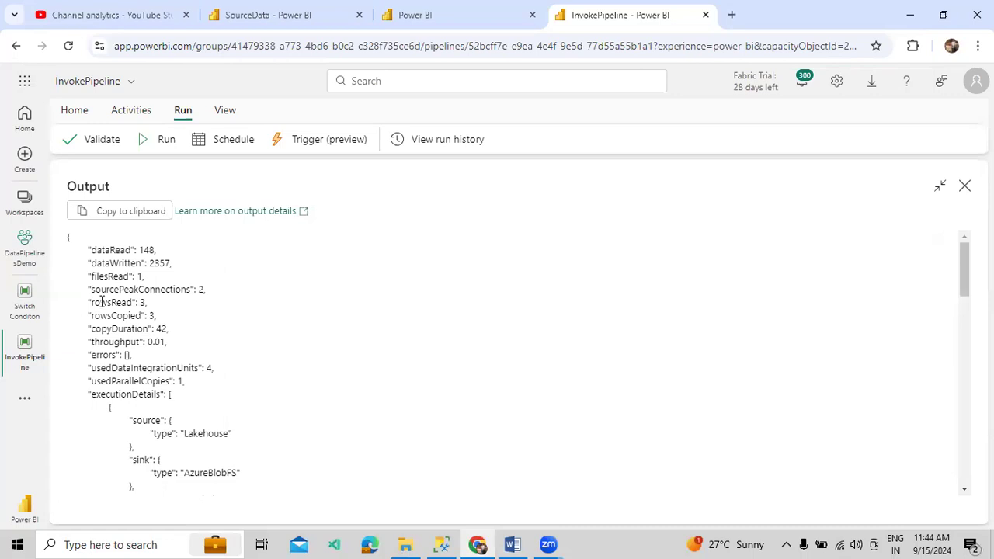
left_click_drag(87, 302, 144, 303)
left_click_drag(85, 316, 157, 322)
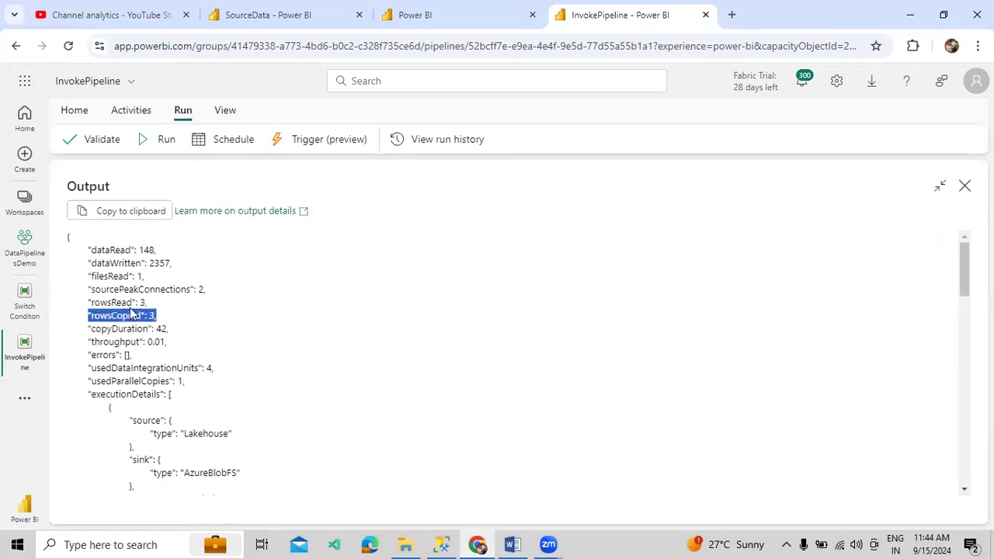
left_click_drag(95, 304, 146, 319)
left_click(964, 187)
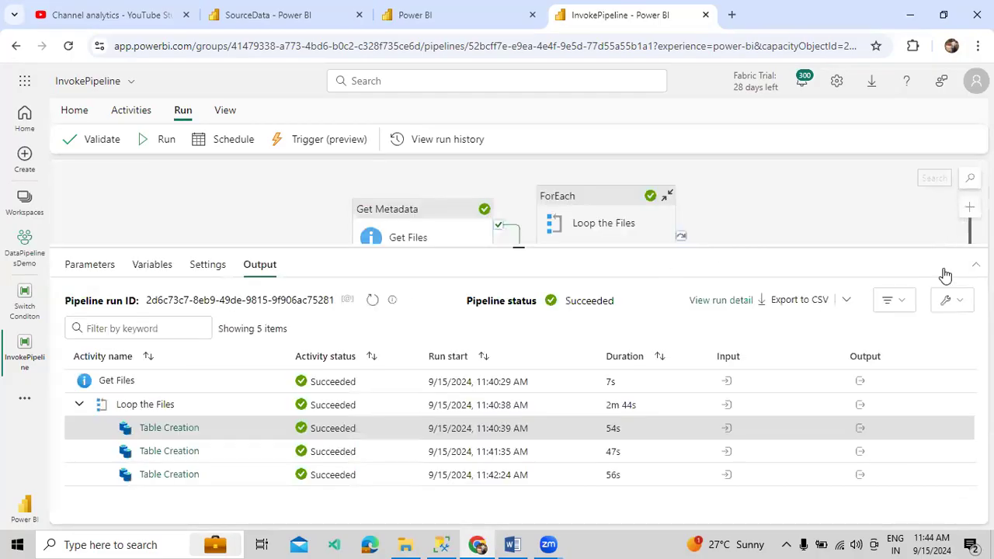
Confirm the second and third Table Creation runs each read and copied 4 rows
left_click(861, 451)
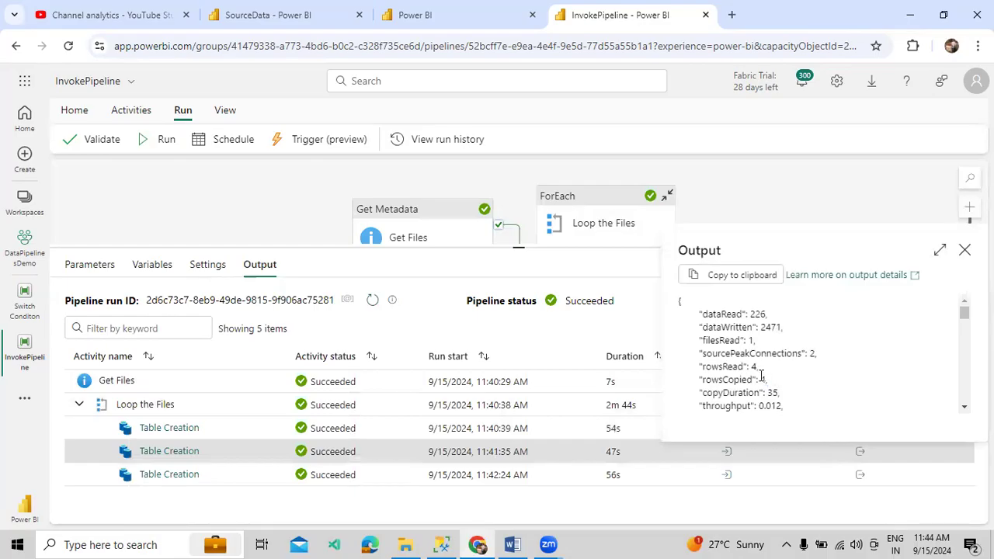
left_click_drag(765, 379, 678, 362)
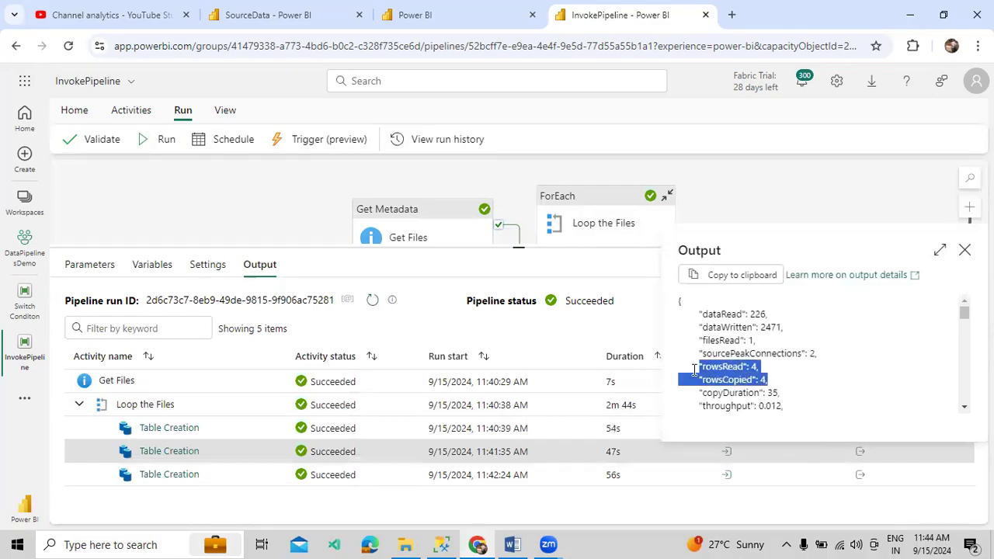
left_click(965, 251)
left_click(860, 476)
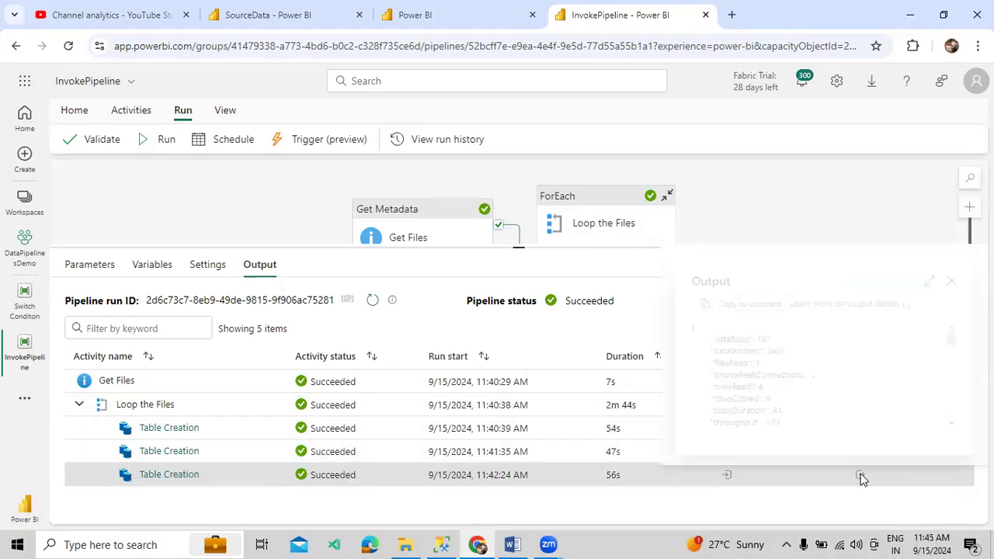
left_click_drag(779, 403, 698, 389)
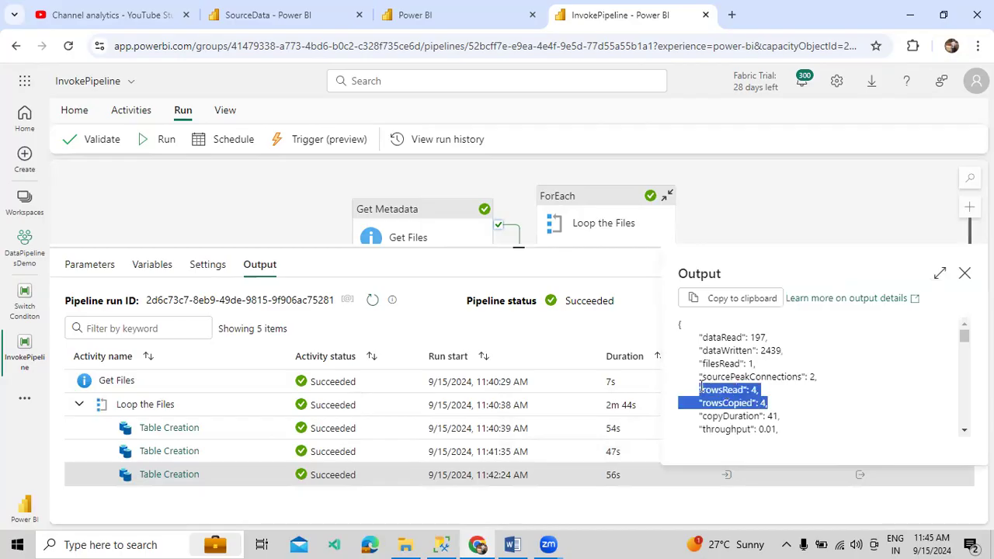
left_click(965, 274)
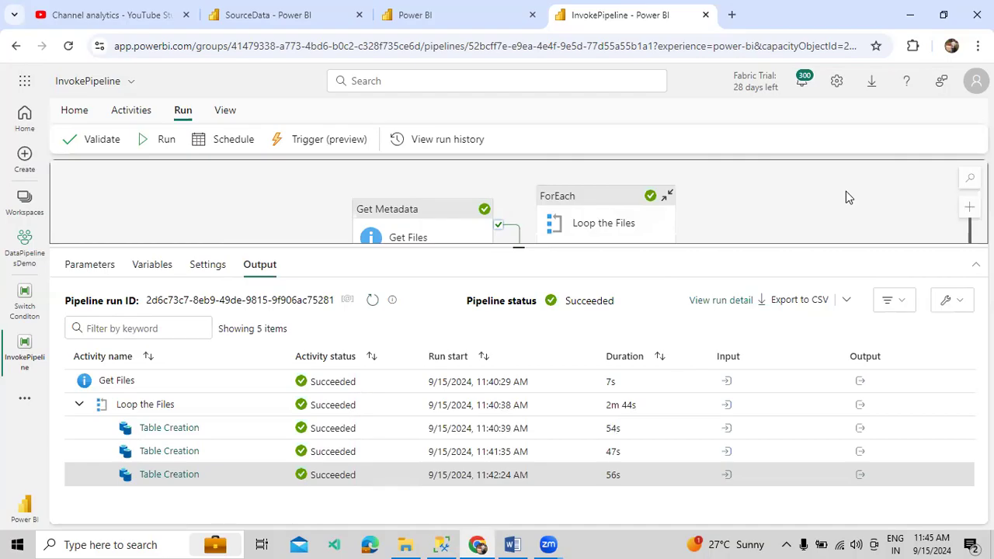
Switch from the InvokePipeline run output to the SSMS query window
left_click(441, 545)
Clear the old SELECT queries from the query editor
key("ctrl+r")
key("Return")
key("ctrl+a")
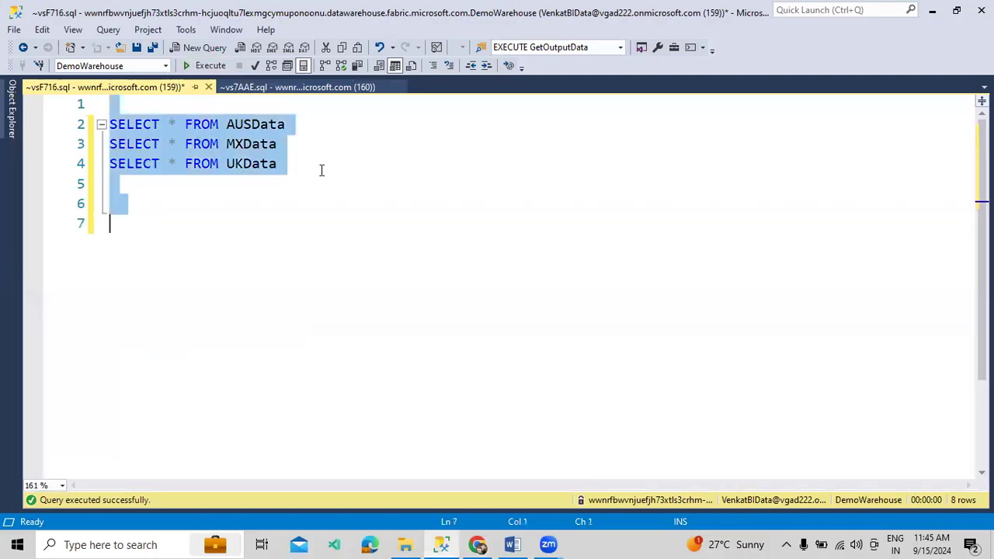
key("Delete")
key("Return")
Write and execute CREATE TABLE EmpRecordData with FileName and RecordCount VARCHAR(100) columns
type("CREATE TABLE ")
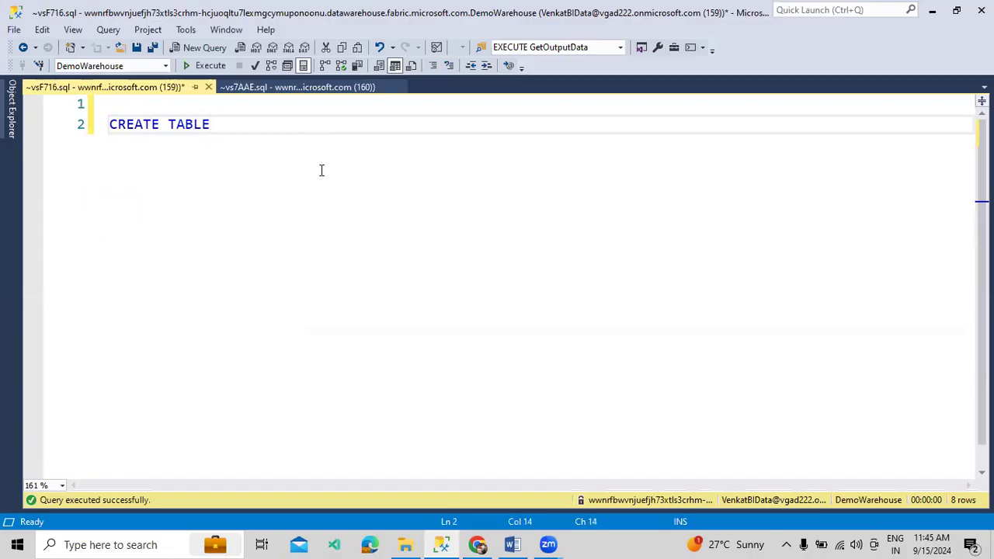
type("EmpT")
key("BackSpace")
type("RecordData")
key("Return")
type("(")
key("Return")
key("Up")
key("Return")
type("FileName VARCHAR(100),")
key("Return")
type("RecordCount")
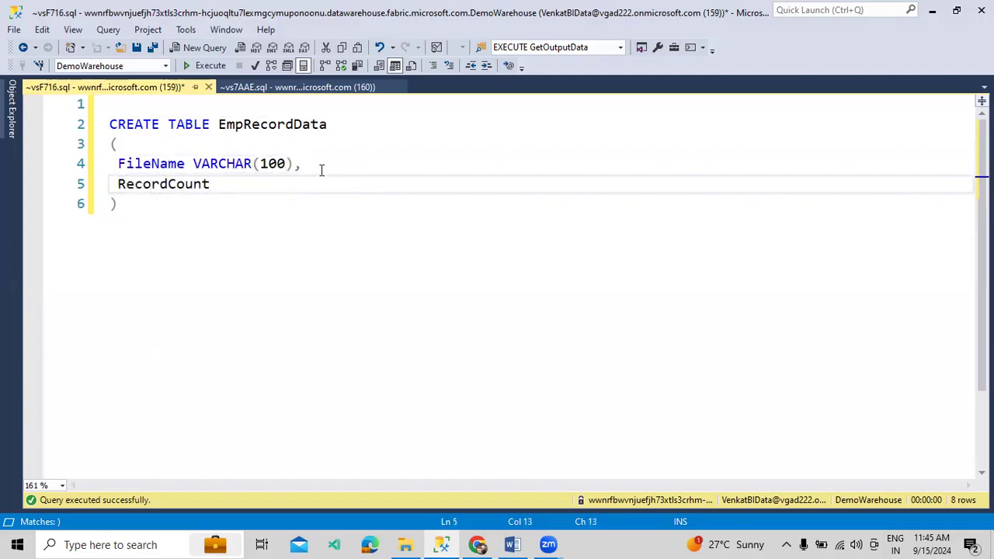
type(" VARCHAR(100)")
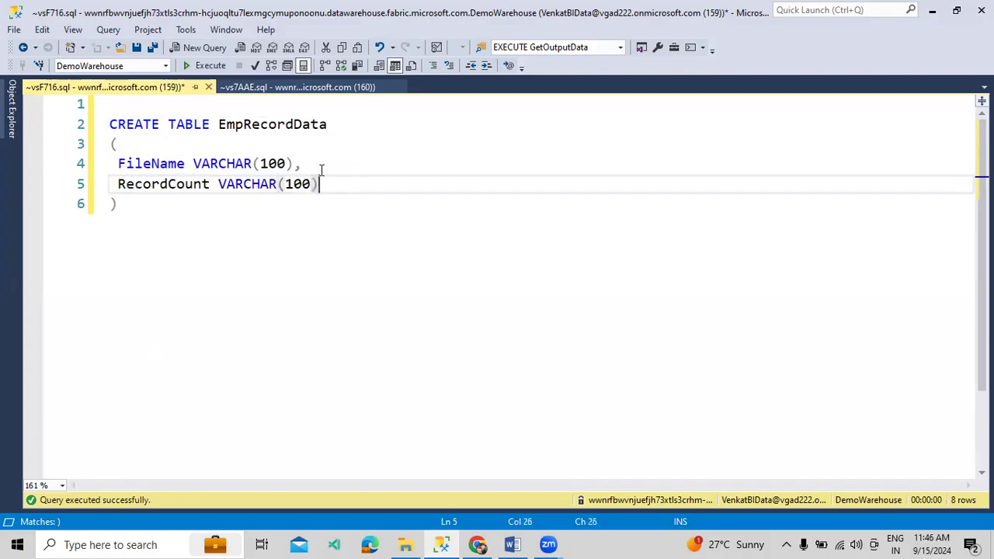
left_click(207, 65)
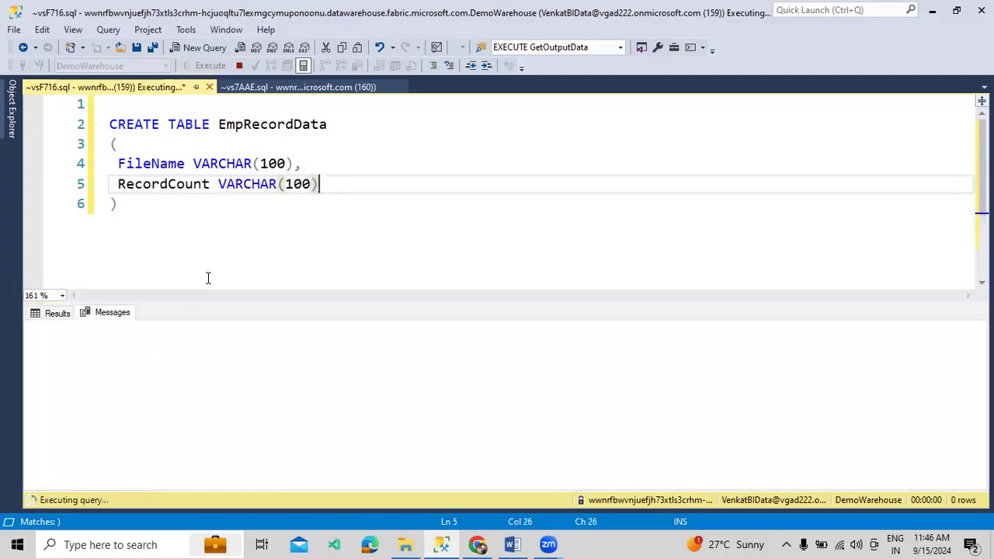
key("ctrl+r")
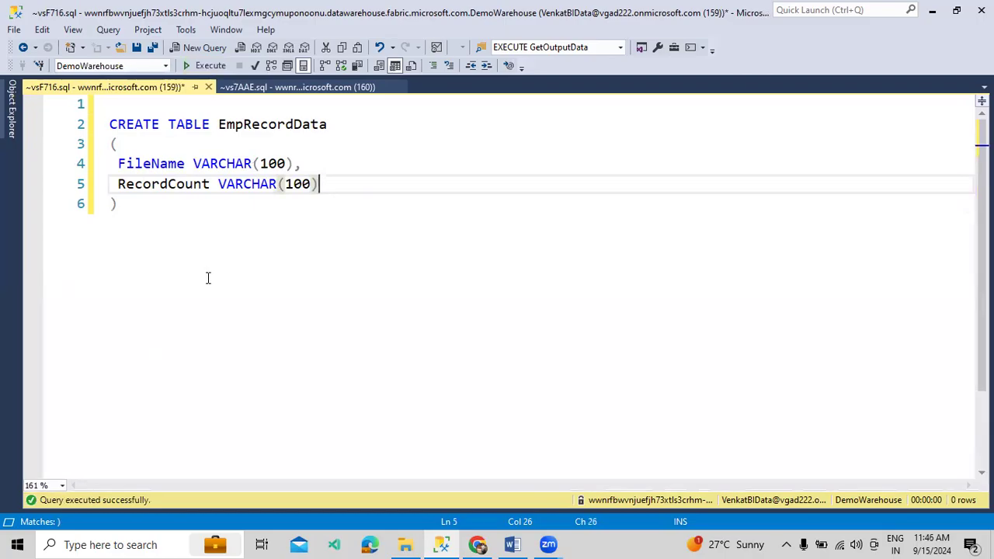
key("Down")
key("Return")
key("Return")
type("C")
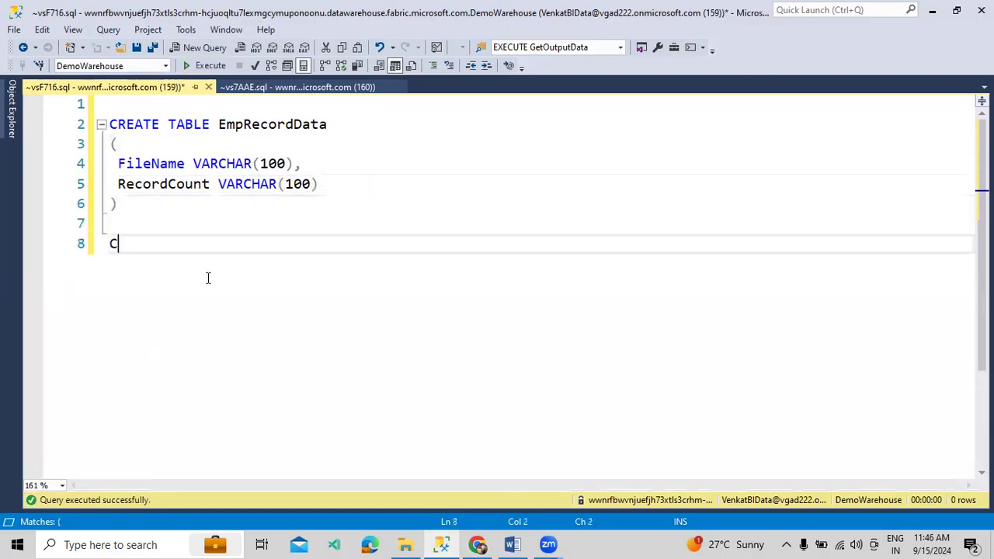
type("REATE PROCED")
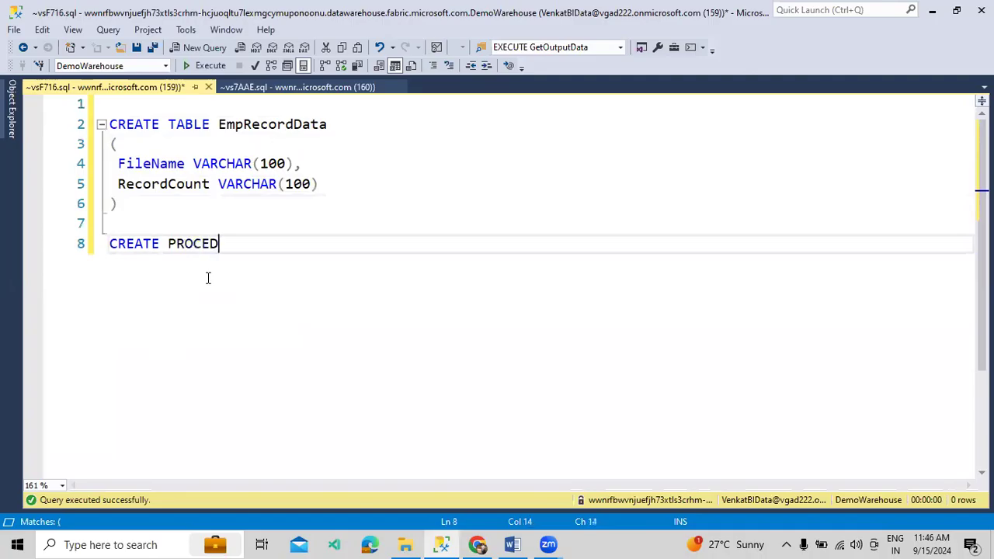
type("URE Get")
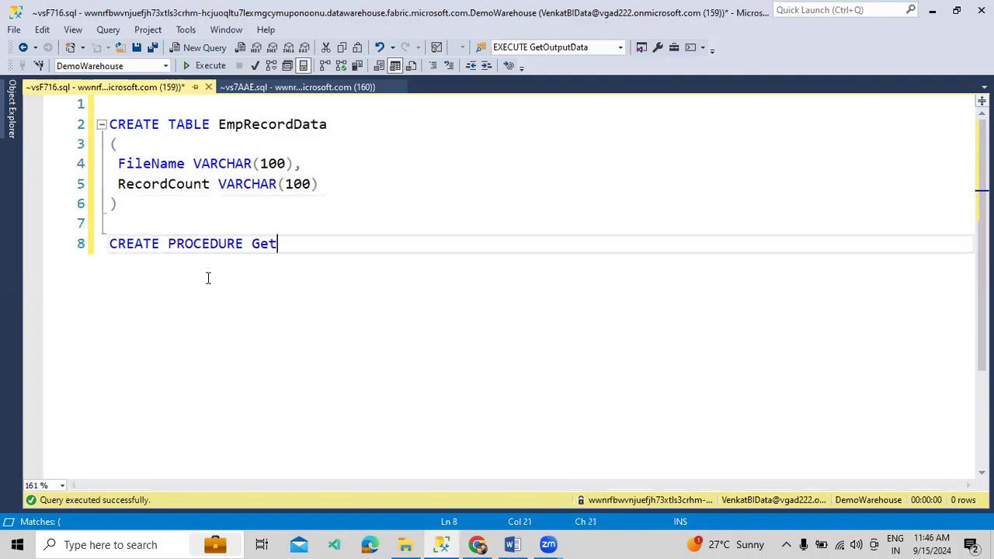
type("RecordData")
key("Return")
type("( )")
key("Left")
key("Return")
key("Return")
key("Up")
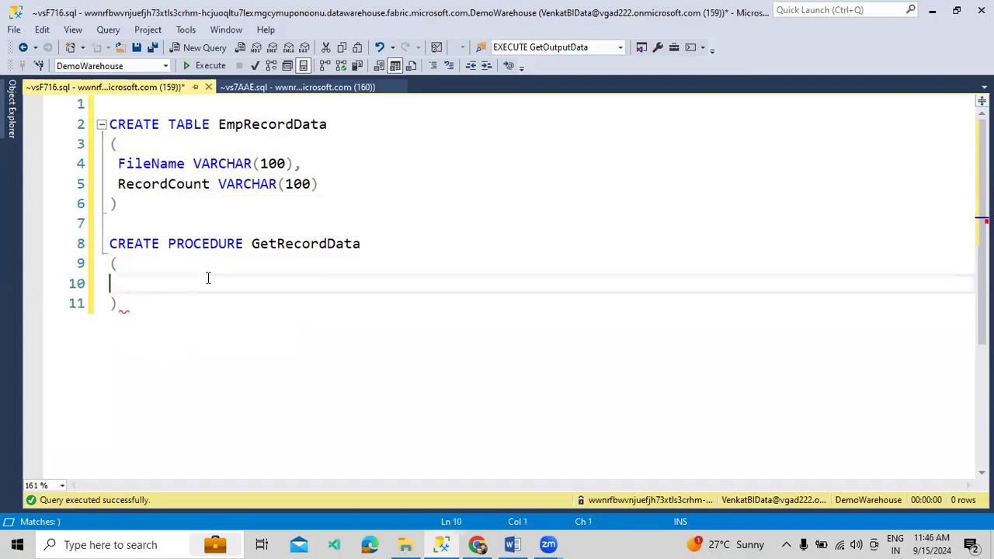
type("@Fi")
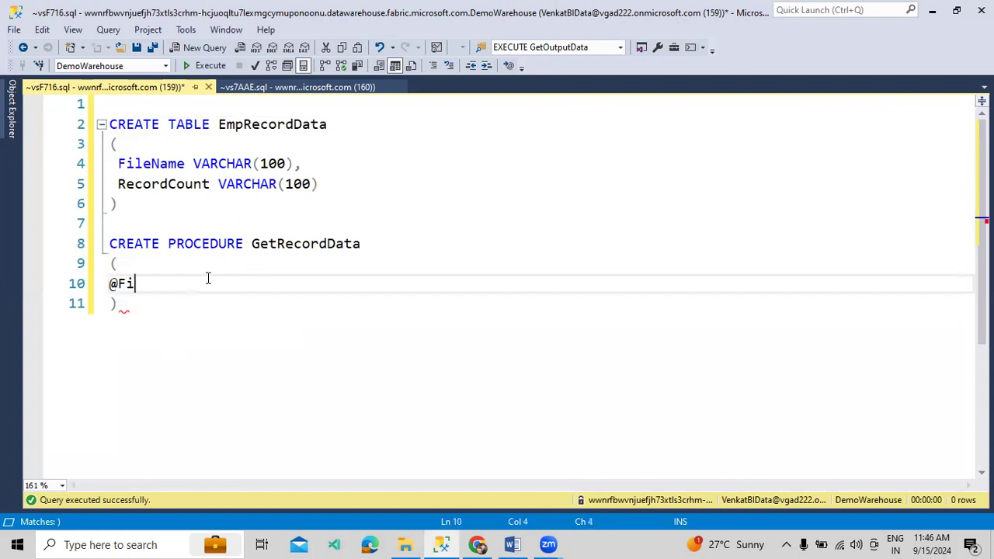
type("leName VAR")
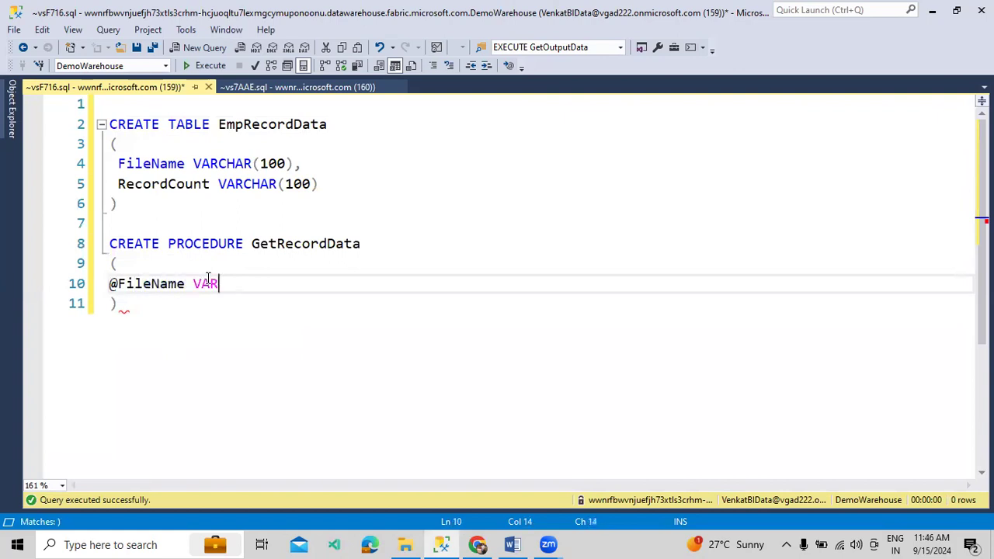
type("CHAR(100),")
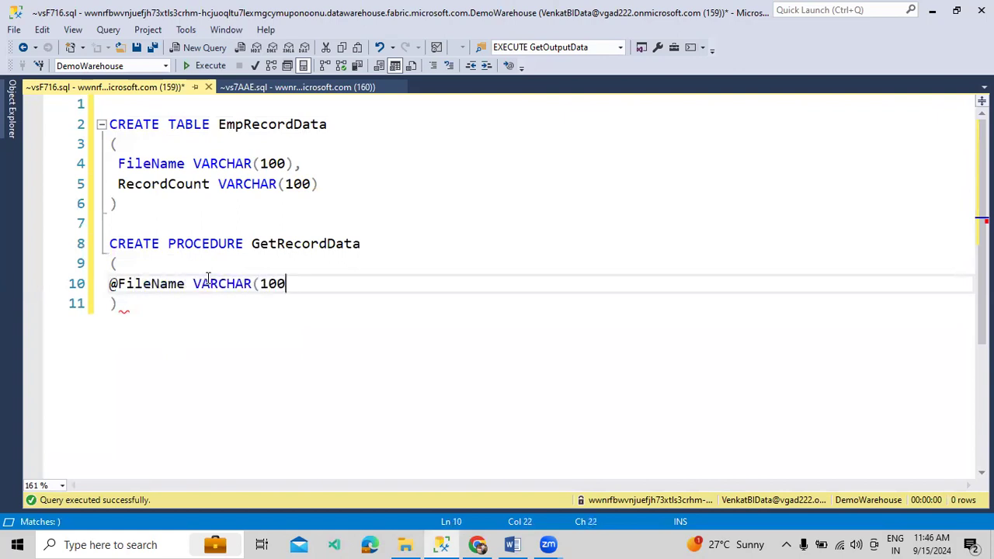
key("Return")
type("@R")
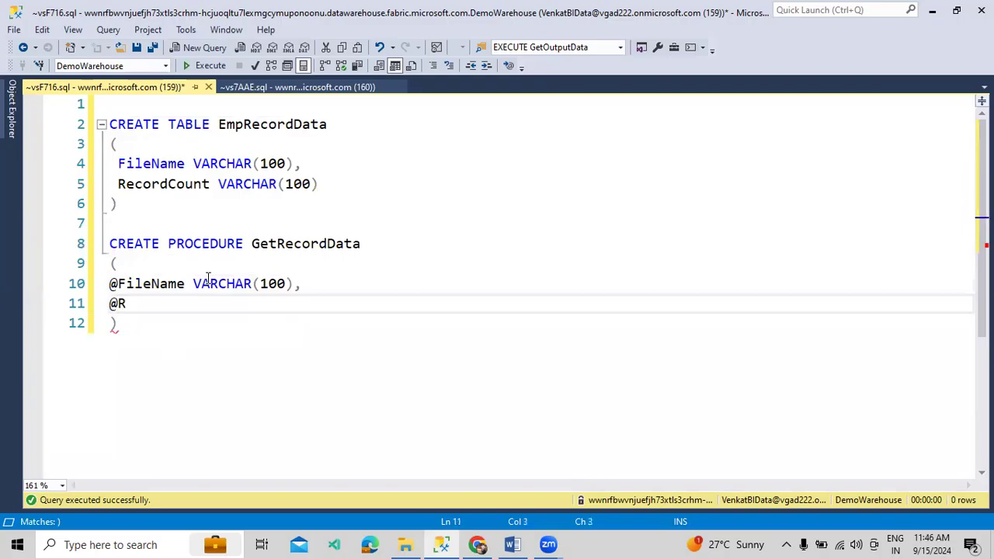
type("ecordCoun")
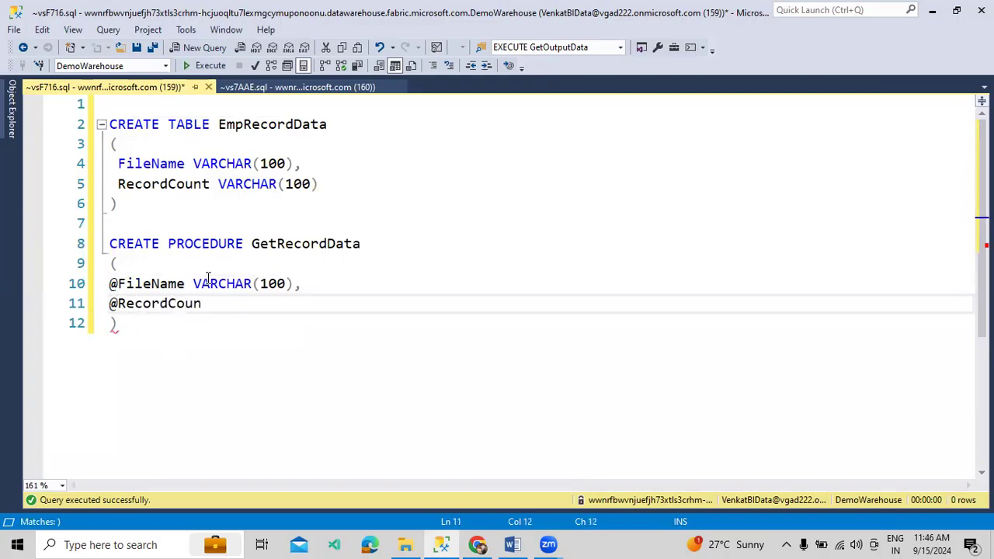
type("t VARCHAR(100)")
Add the AS BEGIN ... END body opening with SET NOCOUNT ON;
key("Down")
key("Return")
type("AS")
key("Return")
type("BEGIN")
key("Return")
key("Return")
key("Return")
type("END")
key("Up")
key("Up")
type("SET NOCOUNT ON")
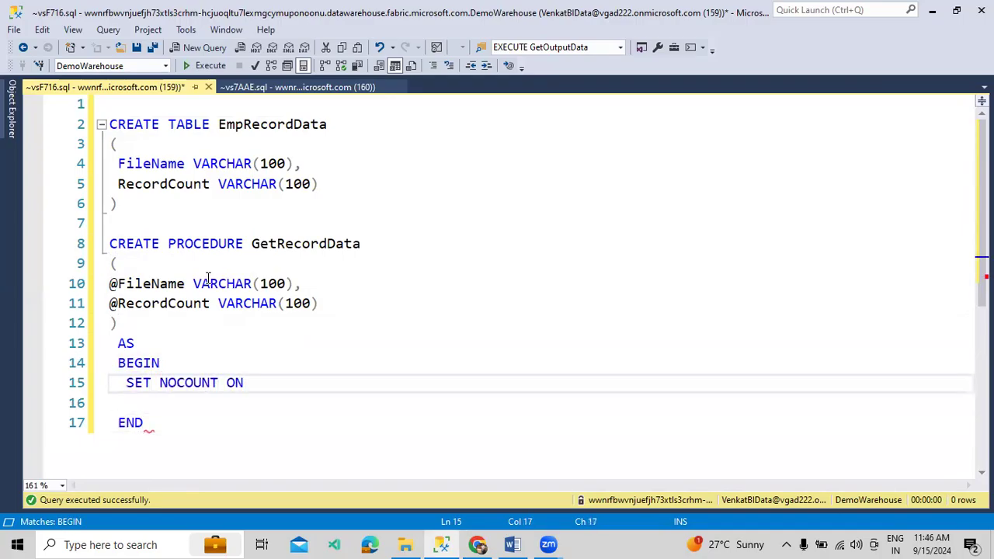
type(";")
key("Return")
type("INSERT INTO")
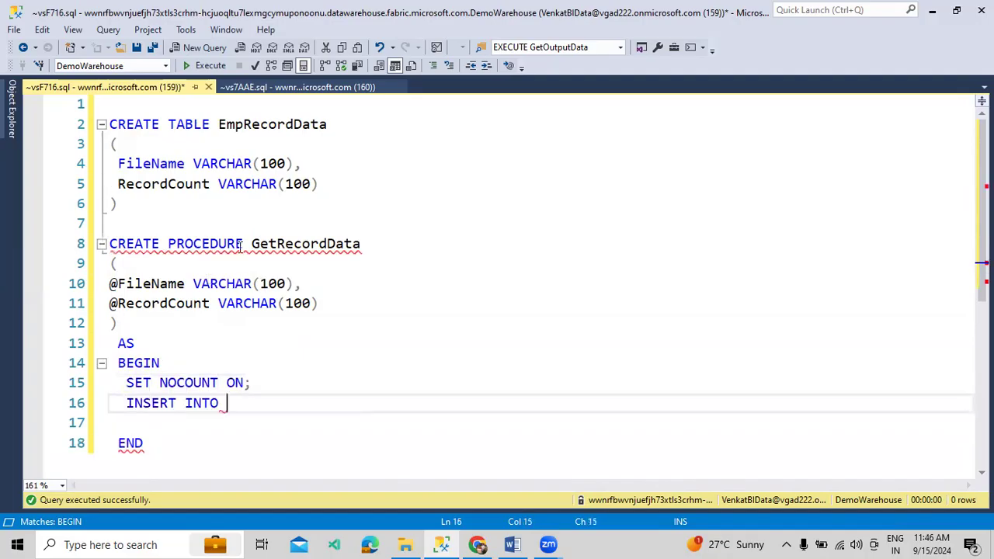
double_click(272, 124)
key("ctrl+c")
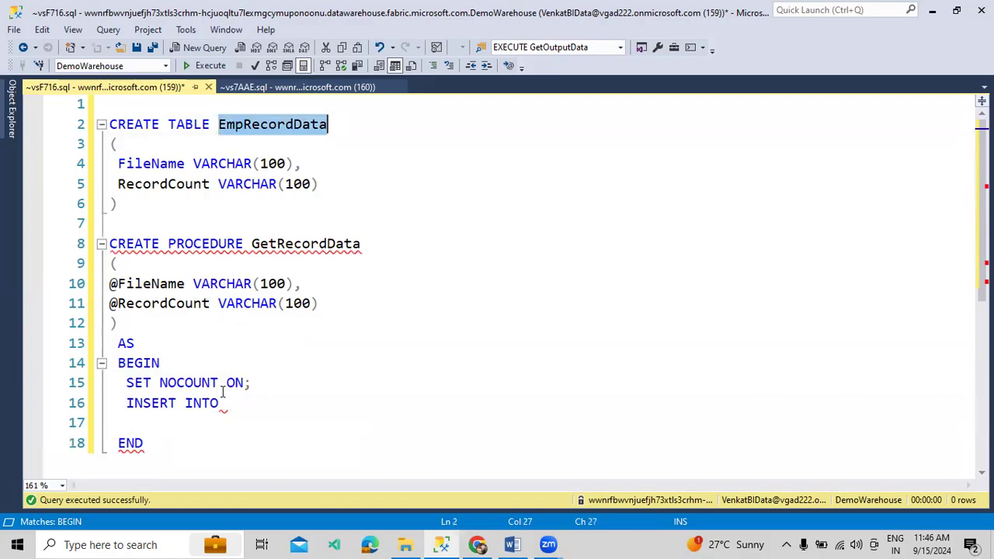
left_click(233, 401)
key("ctrl+v")
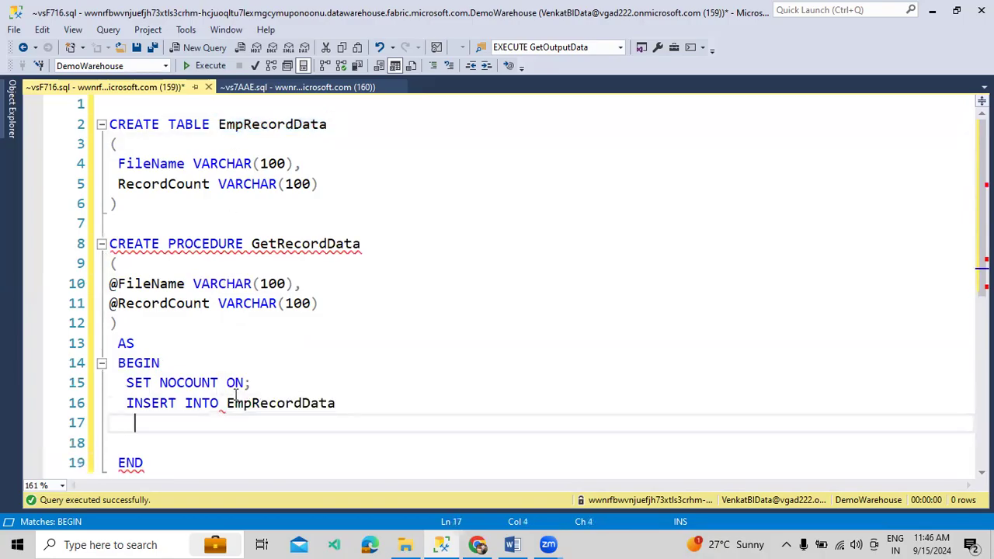
type("ELECT")
key("Return")
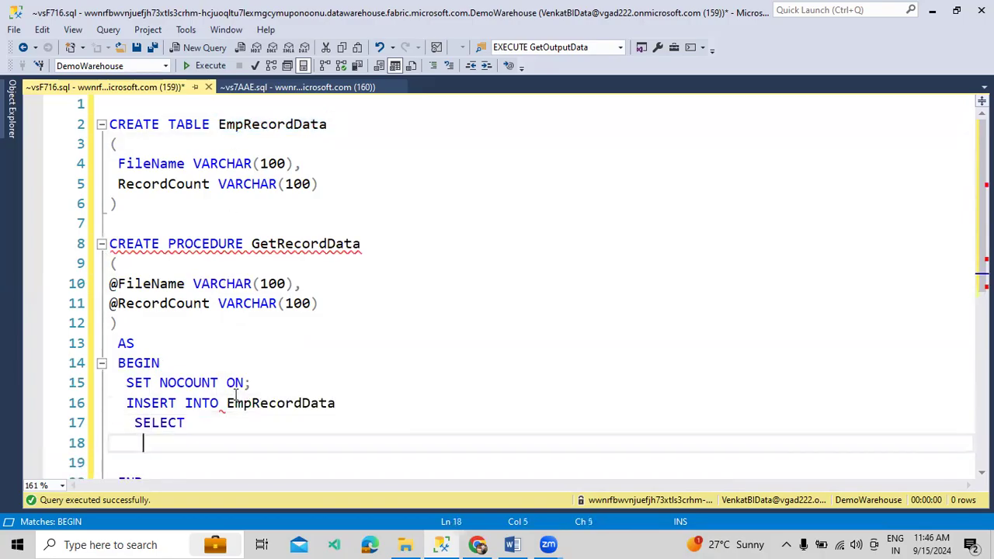
type("@Fi")
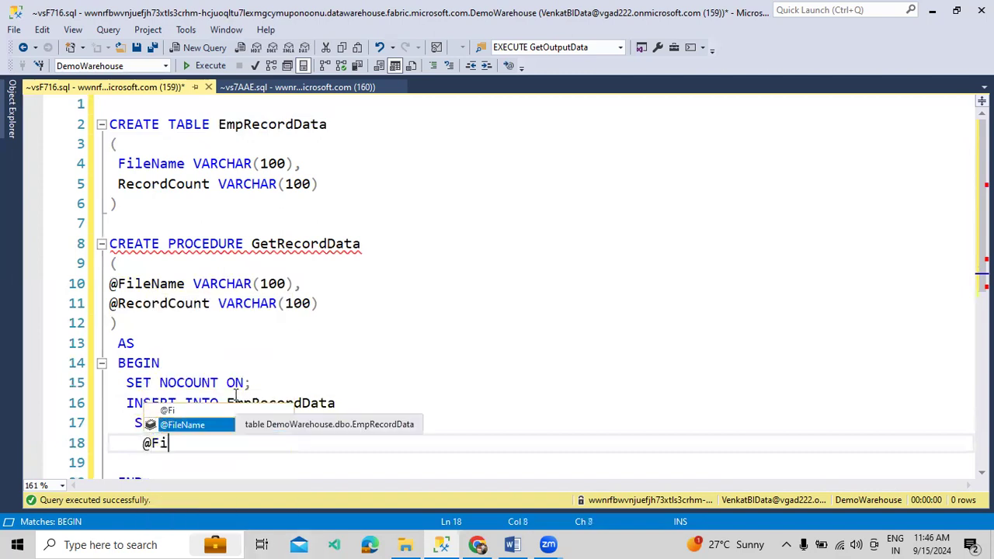
type("leName,")
key("Return")
type("@Re")
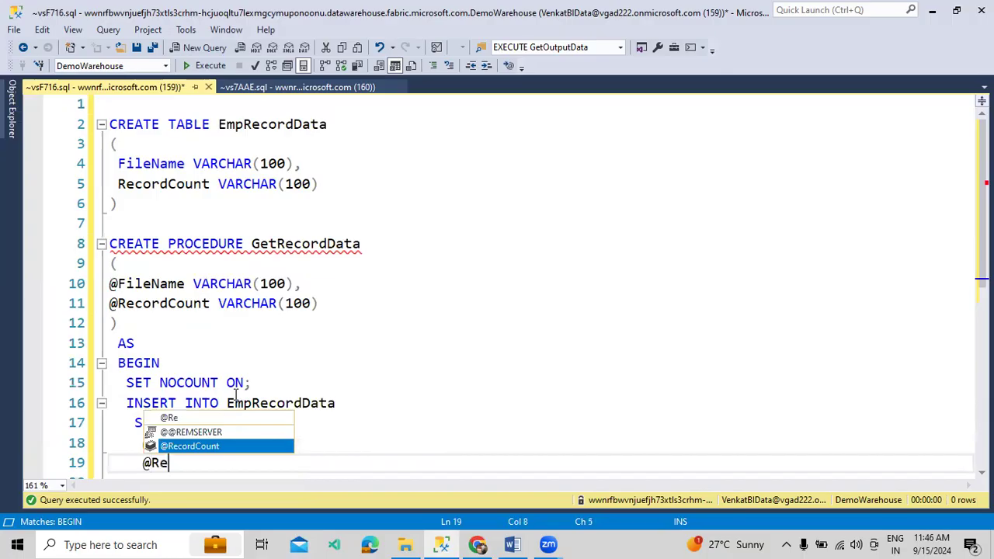
key("Tab")
Remove the blank line before END and add GO after the procedure
scroll(236, 397, "down", 2)
left_click(132, 368)
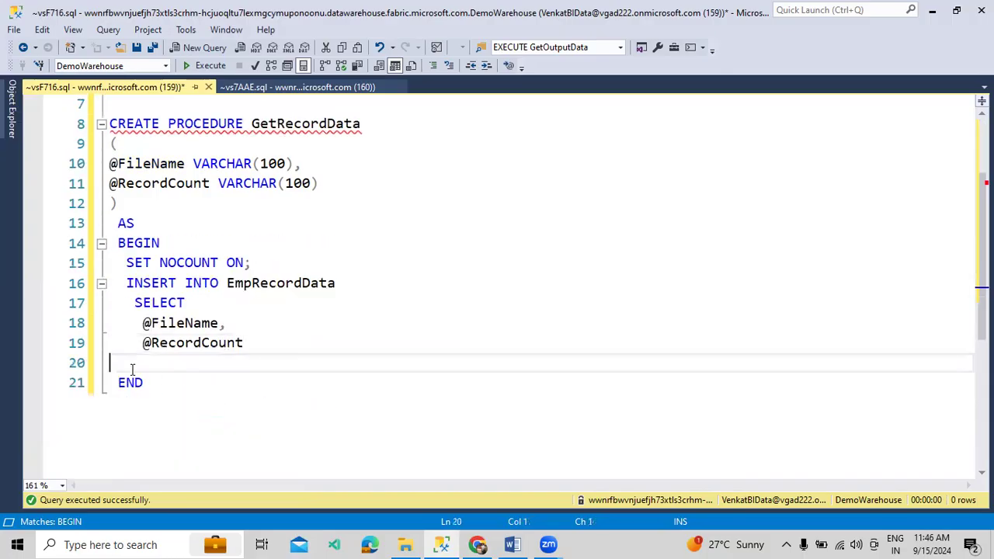
key("BackSpace")
key("Down")
key("Return")
type("GO")
key("Return")
key("Return")
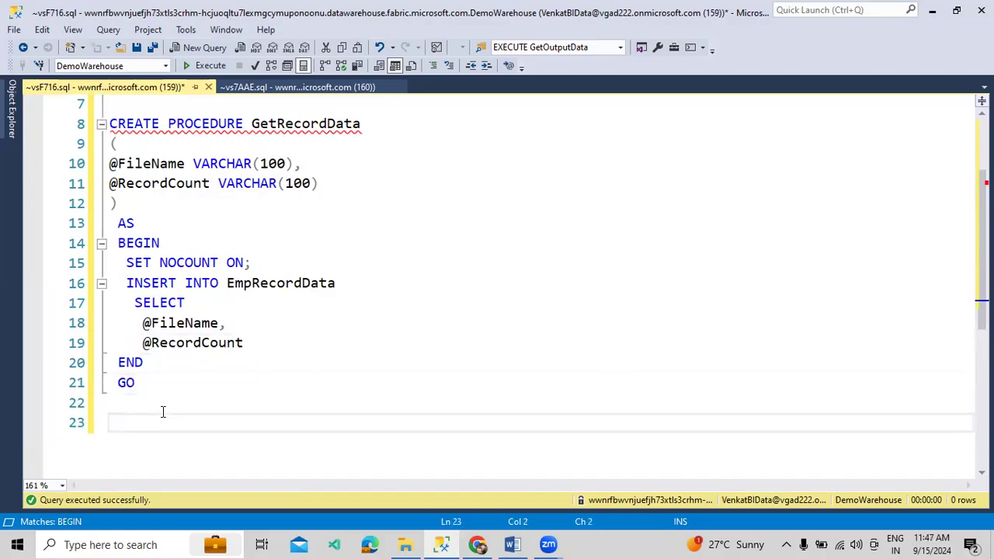
Review the procedure's two parameters, the inserted values and the target table EmpRecordData
left_click(150, 134)
key("End")
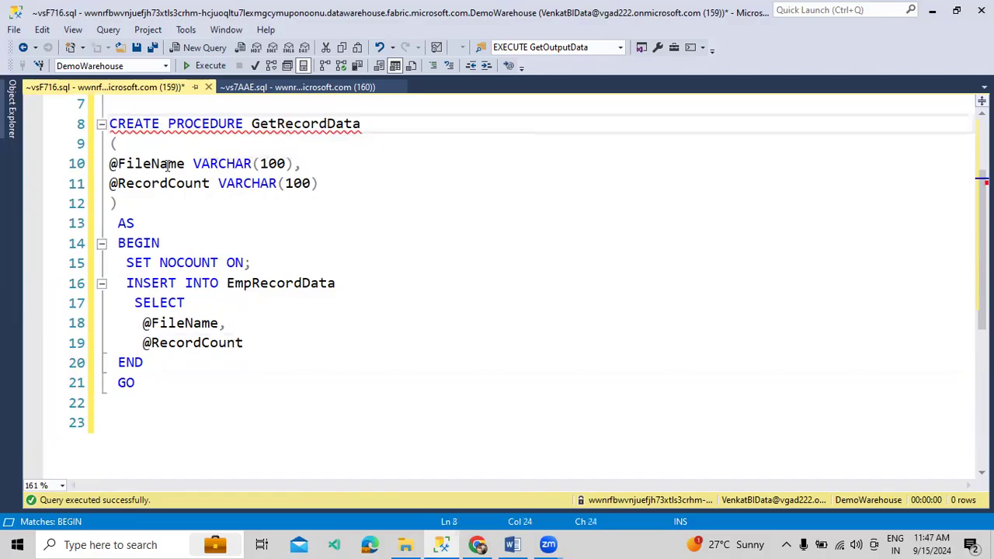
left_click_drag(152, 164, 177, 184)
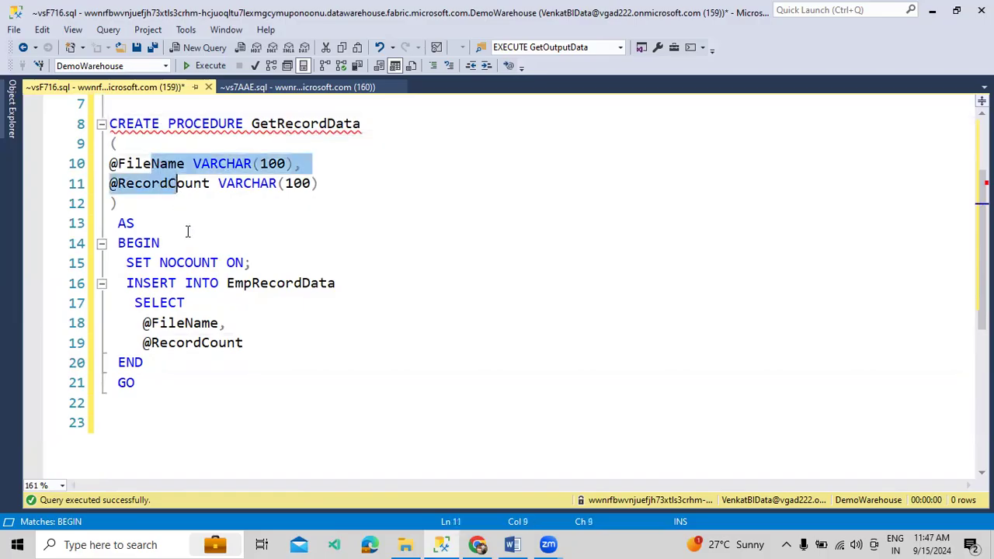
left_click_drag(118, 321, 211, 346)
left_click_drag(135, 284, 271, 287)
left_click(285, 284)
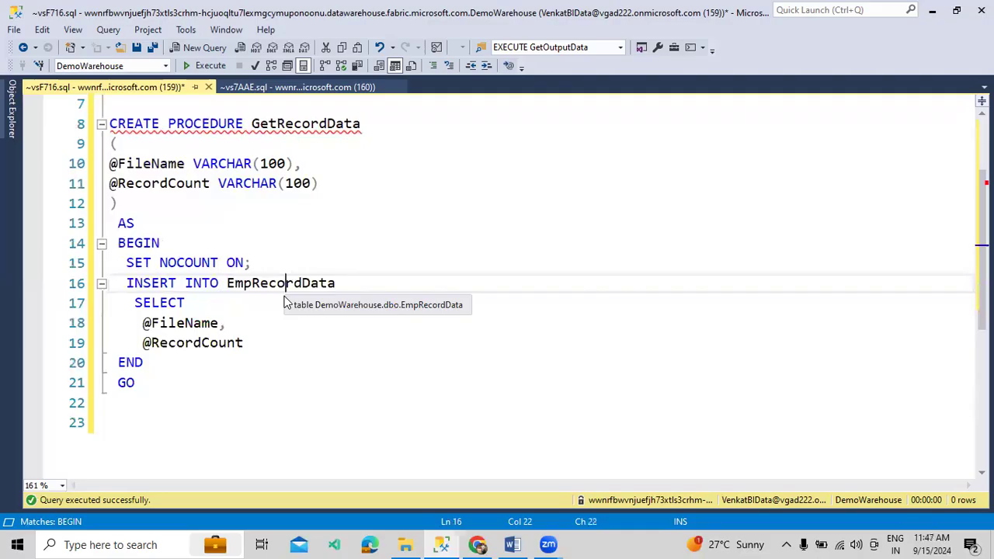
Select the whole GetRecordData procedure definition and execute it
left_click_drag(208, 408, 110, 124)
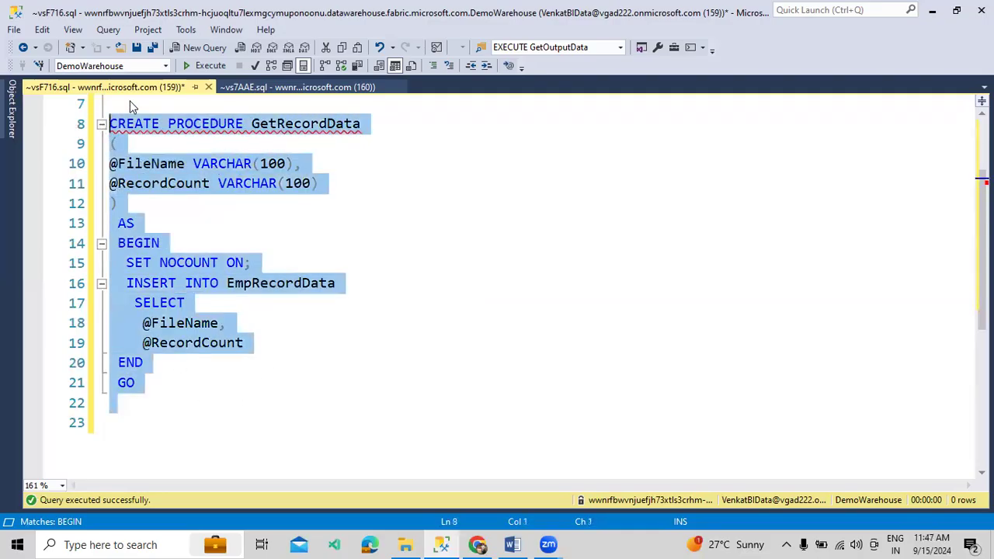
left_click(206, 65)
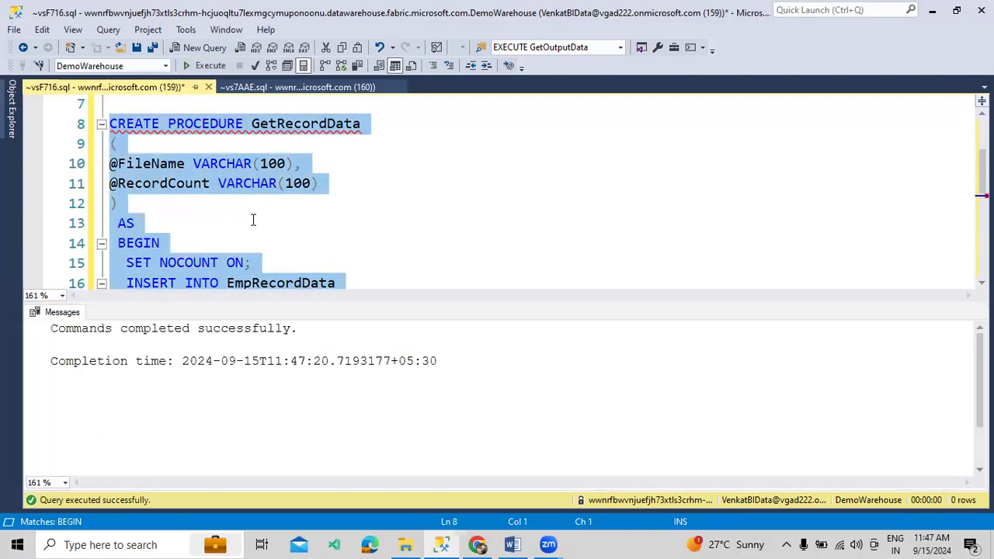
key("ctrl+r")
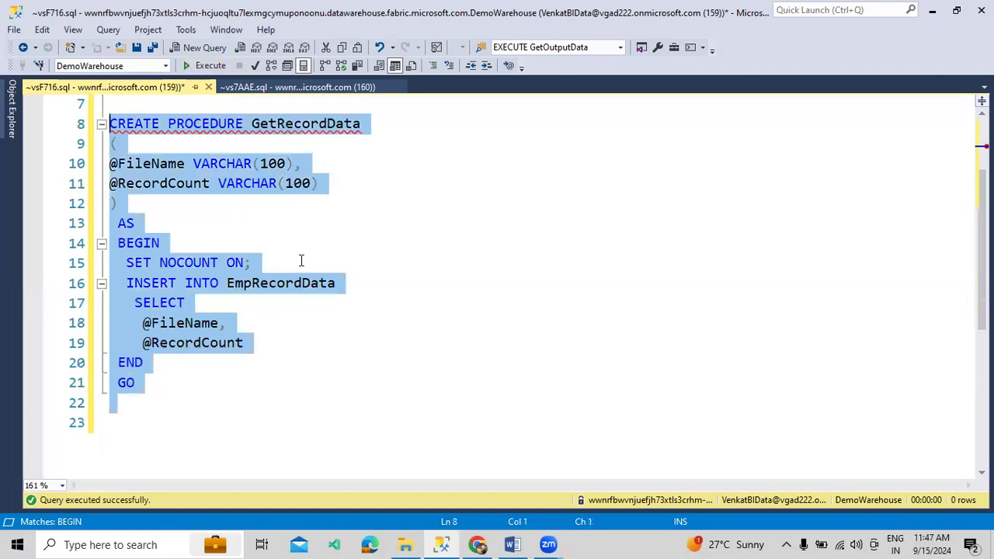
left_click(477, 544)
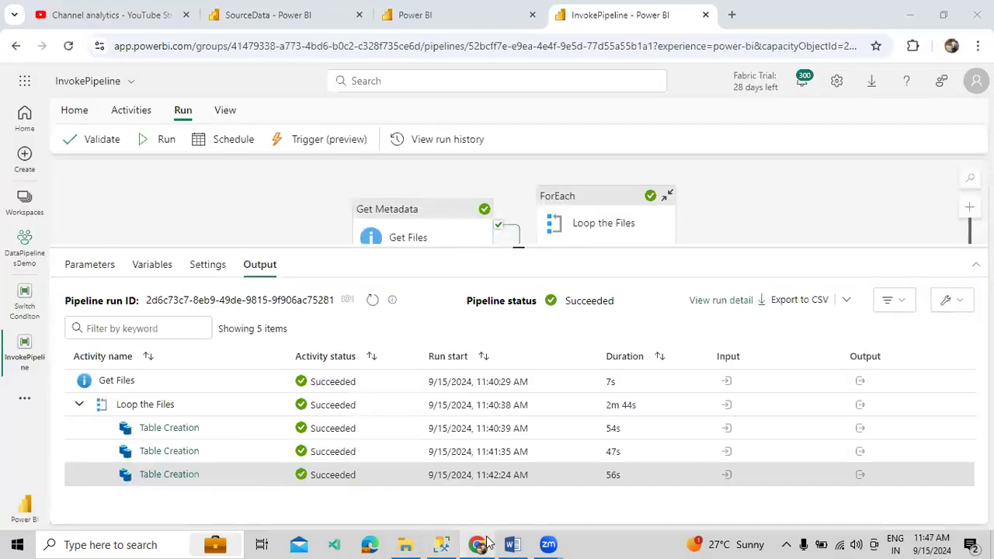
Open the Loop the Files inner canvas and delete the Table Creation copy activity
left_click(485, 542)
scroll(400, 370, "up", 2)
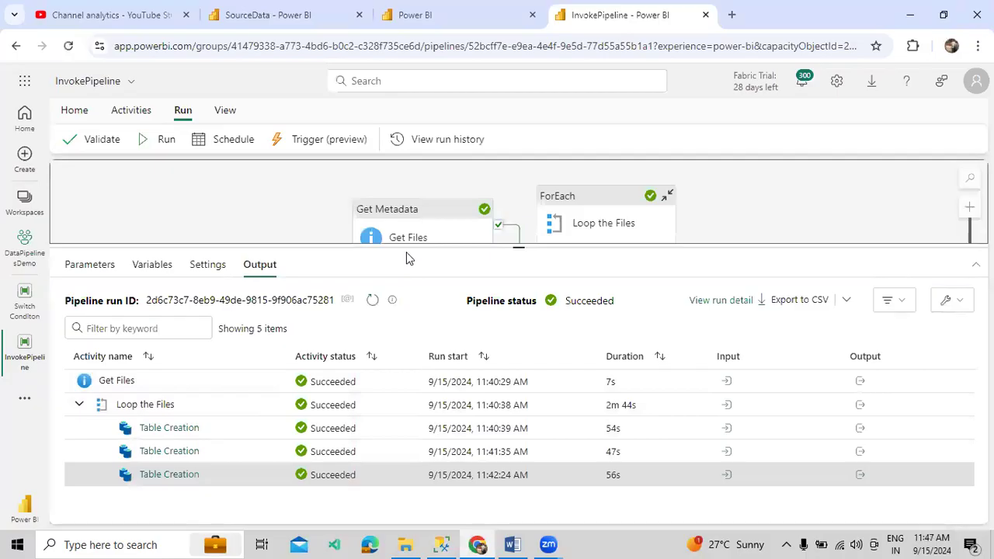
left_click_drag(408, 248, 407, 313)
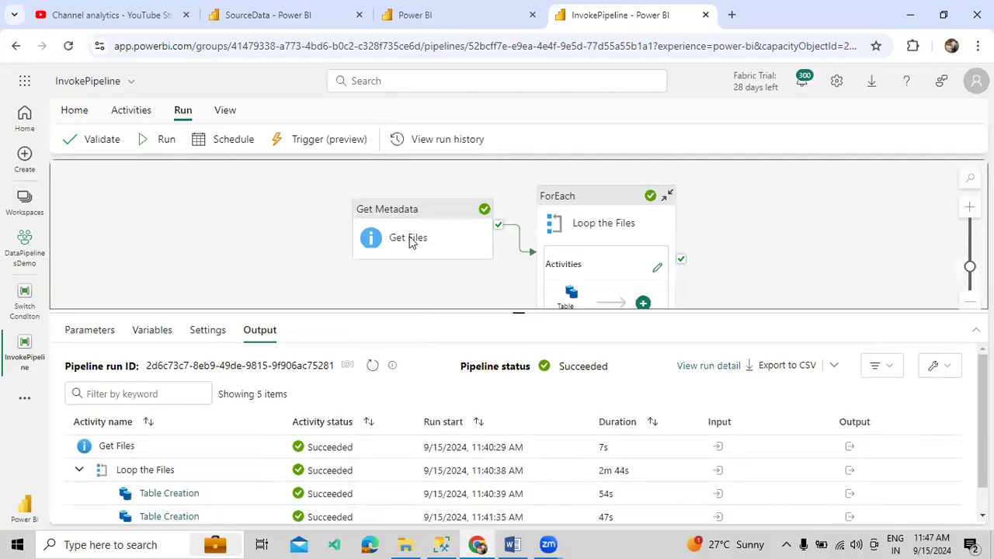
left_click(565, 222)
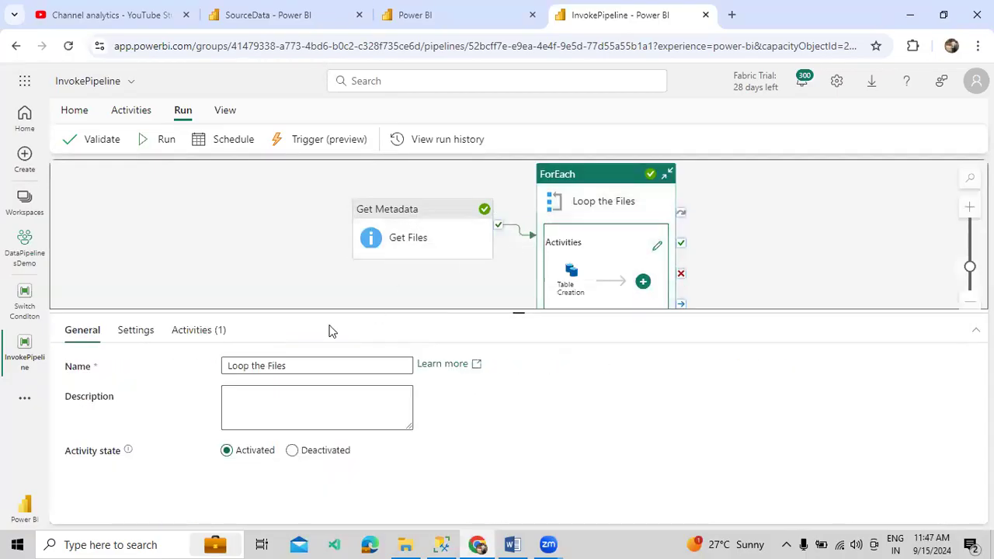
left_click(215, 330)
left_click(819, 411)
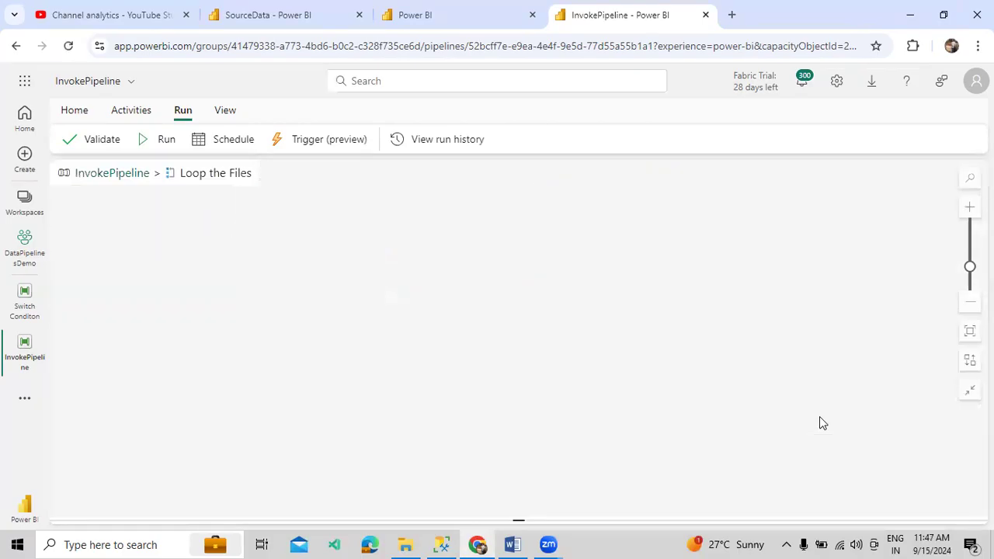
left_click(457, 258)
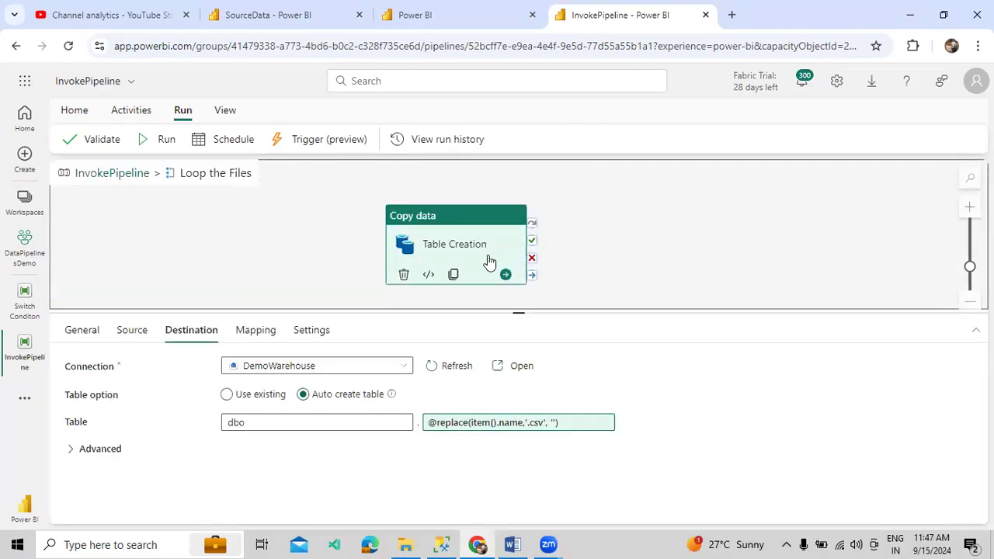
left_click(403, 274)
left_click(134, 111)
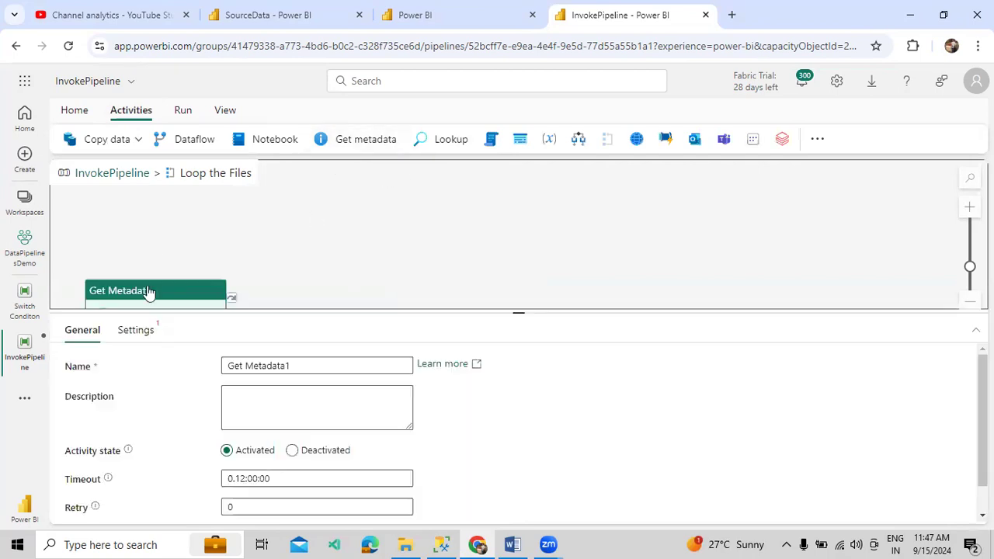
Discard all unsaved pipeline edits, confirming Discard, so Table Creation is back in the loop
left_click_drag(149, 291, 336, 244)
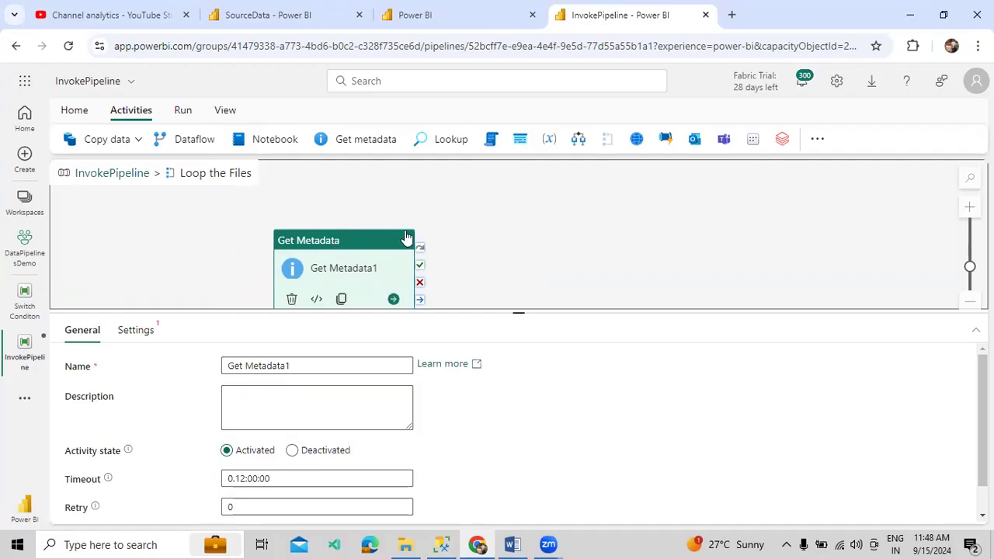
left_click(77, 110)
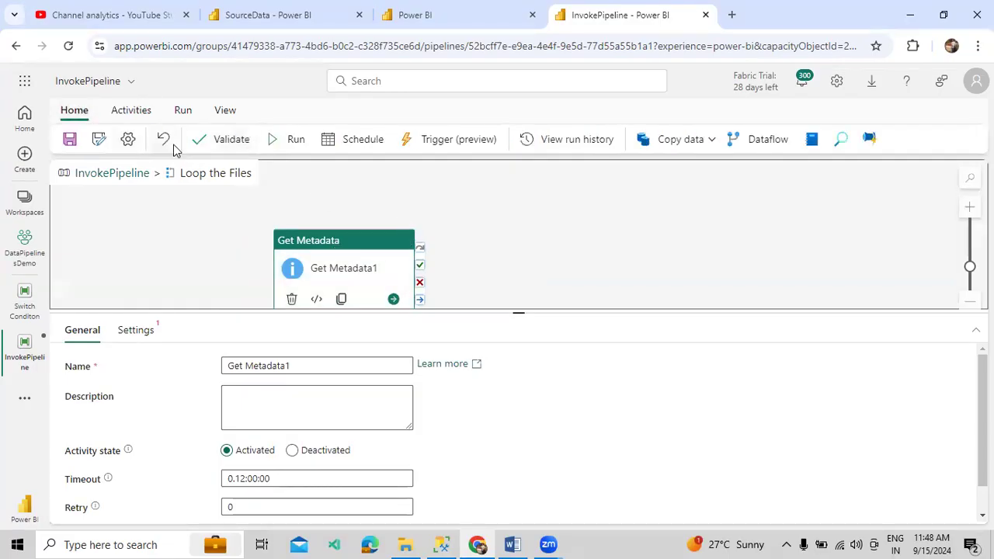
left_click(168, 142)
left_click(508, 349)
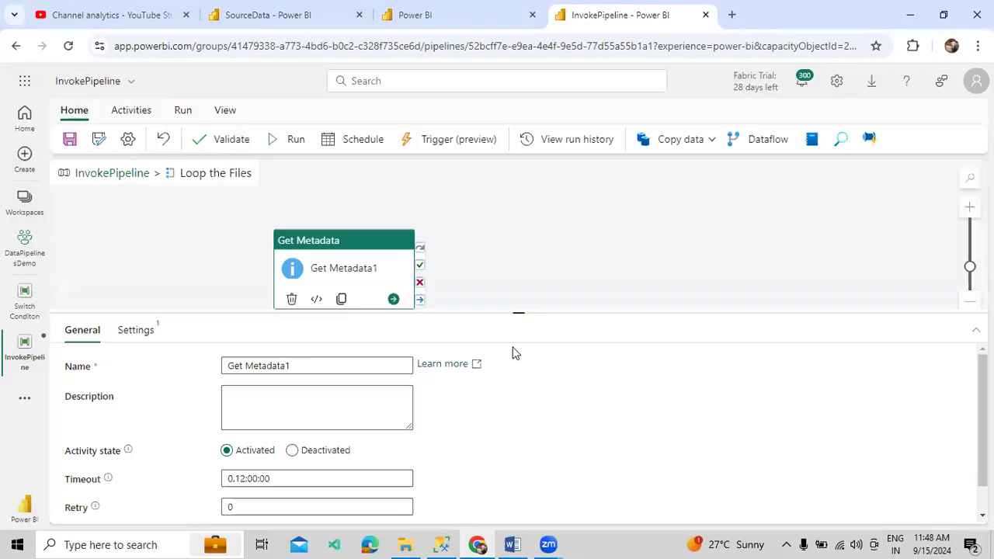
left_click(155, 140)
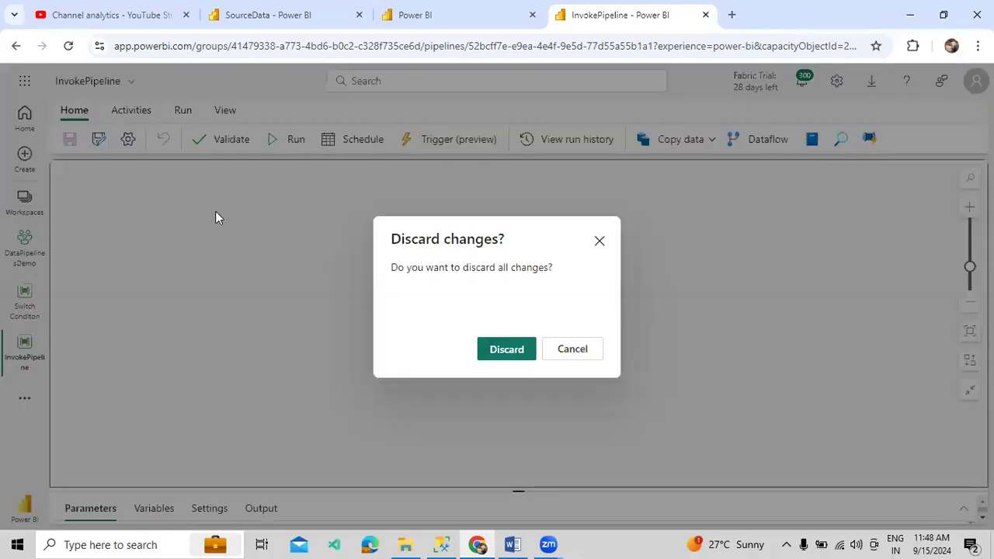
left_click(505, 350)
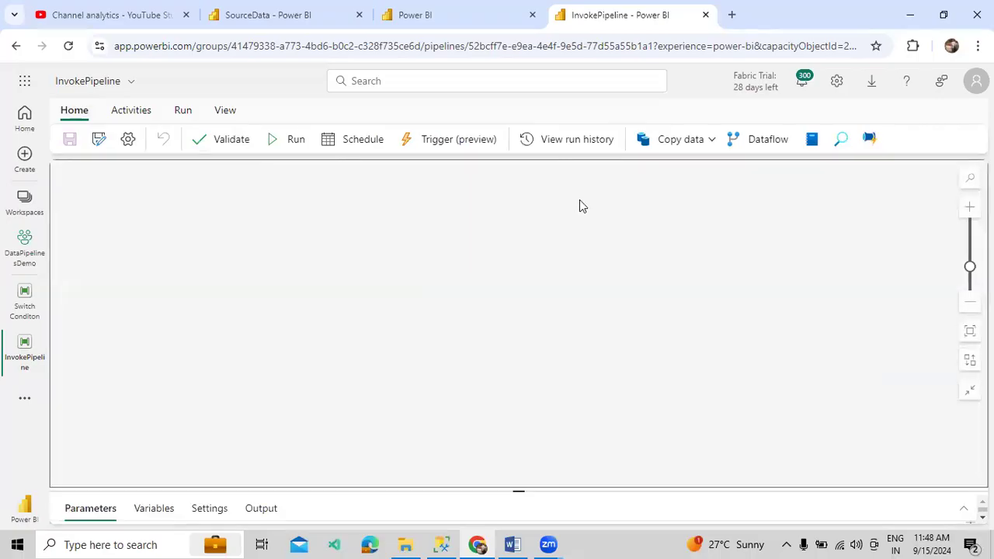
left_click(584, 212)
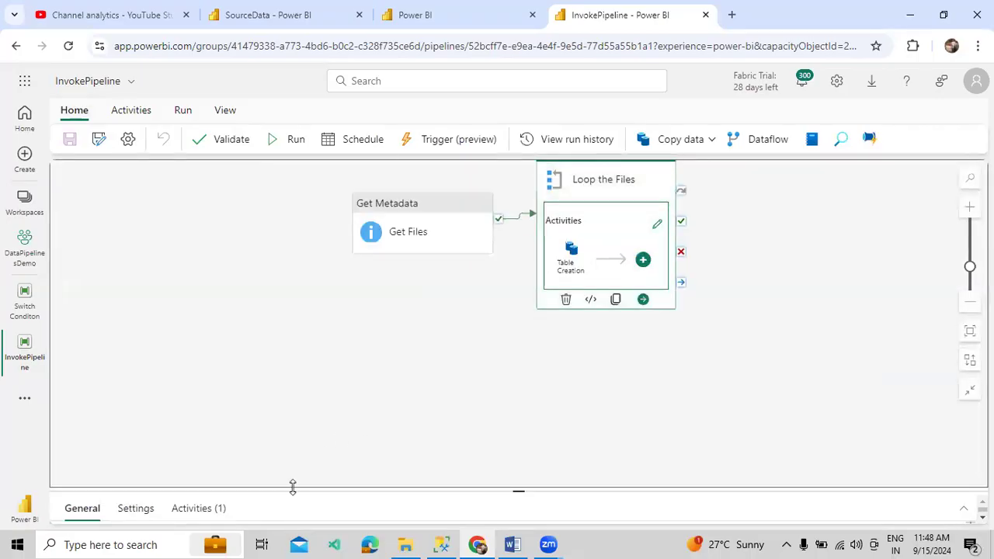
Replace Table Creation's file-based destination table expression with the fixed name TempRecordCount
left_click_drag(293, 486, 311, 267)
left_click(202, 289)
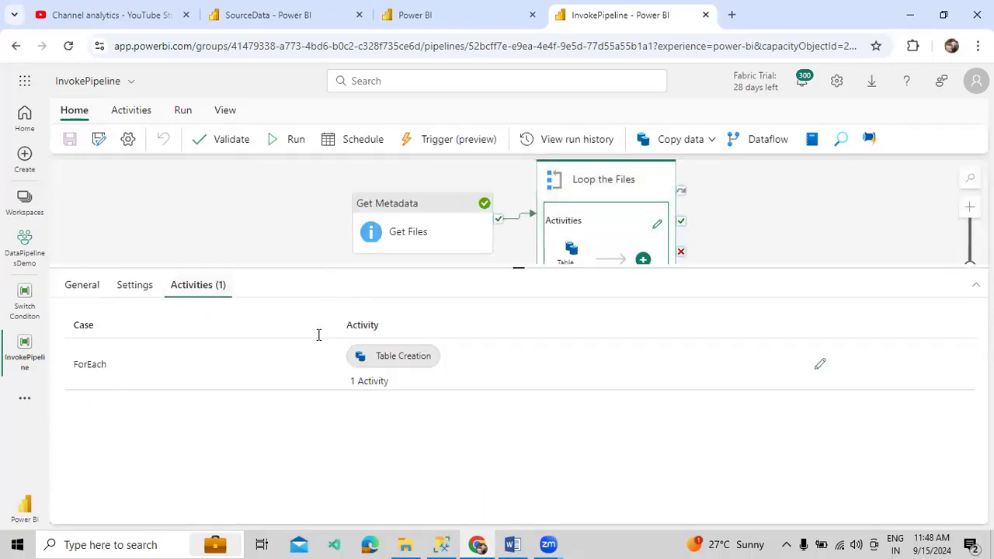
left_click(817, 363)
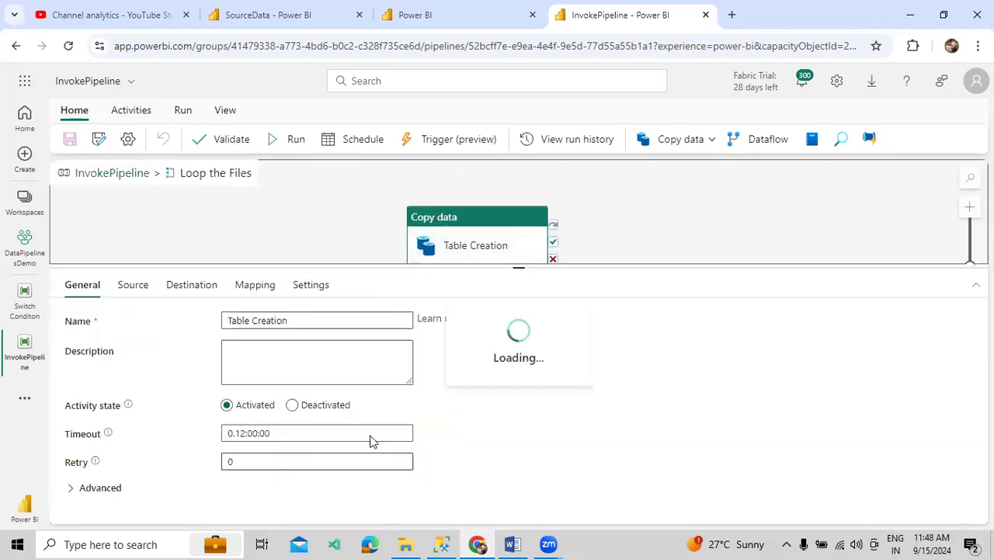
left_click(134, 286)
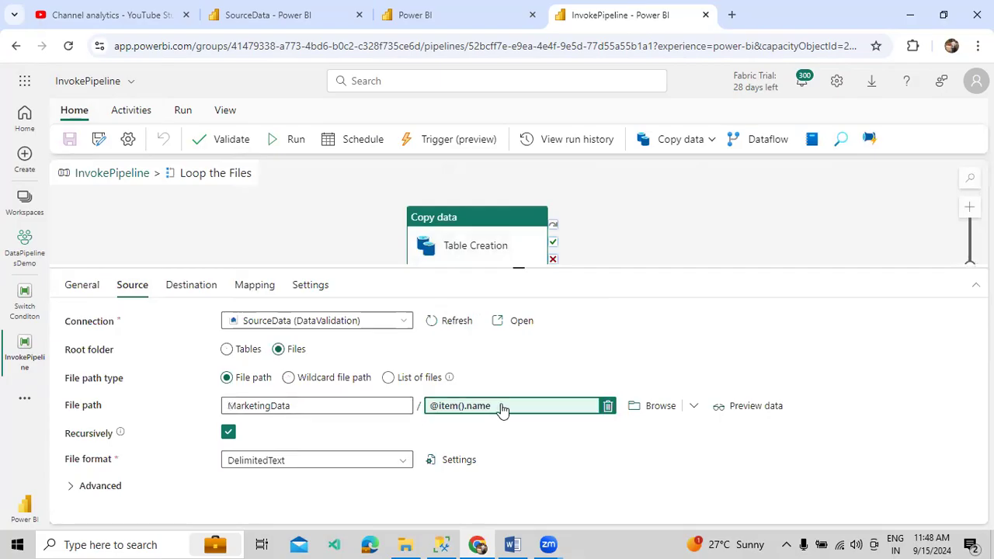
left_click(208, 294)
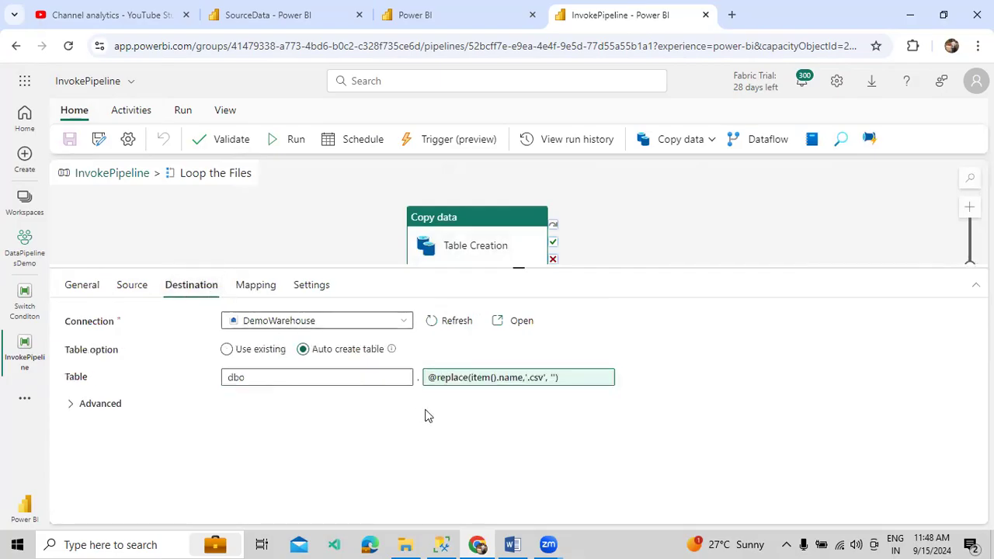
left_click(604, 379)
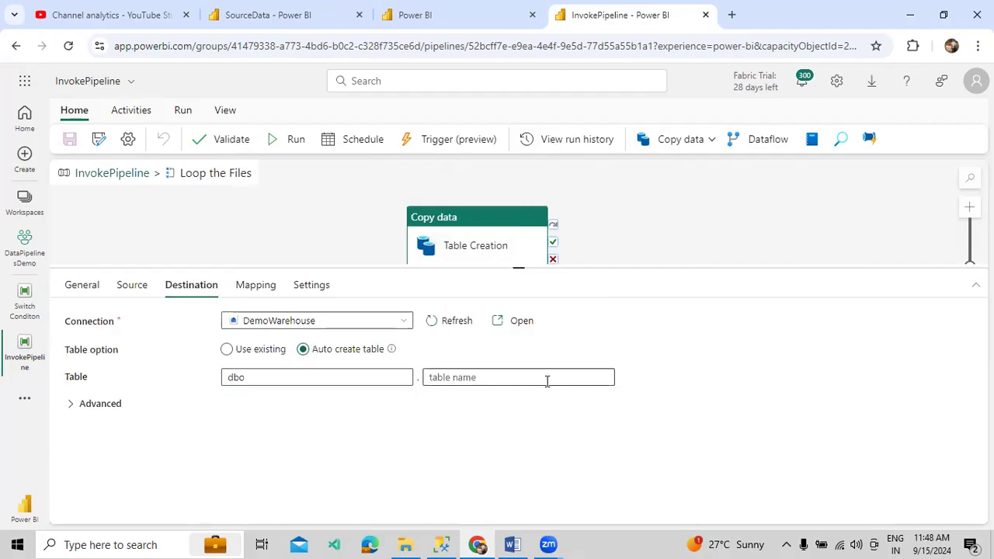
left_click(546, 380)
type("T")
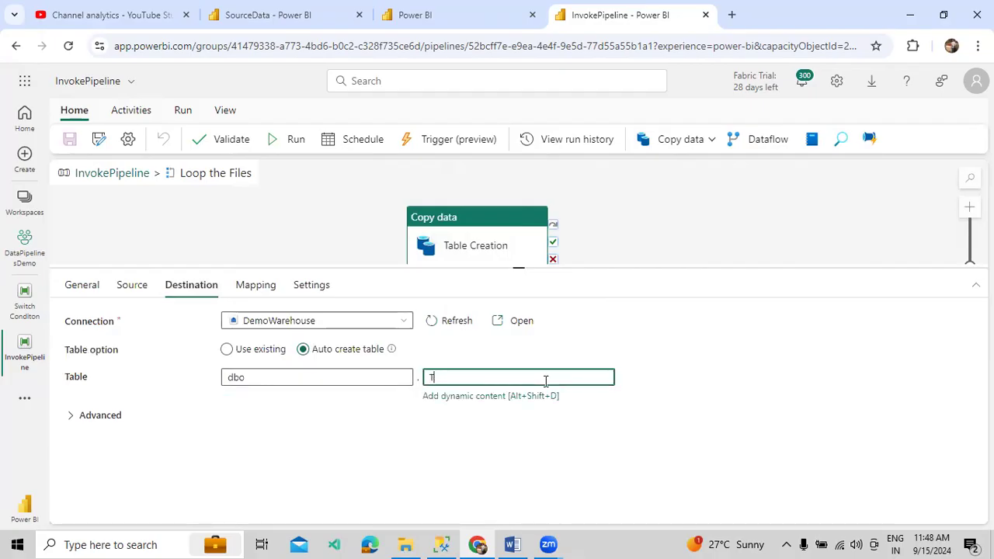
type("empRecordCount")
double_click(546, 380)
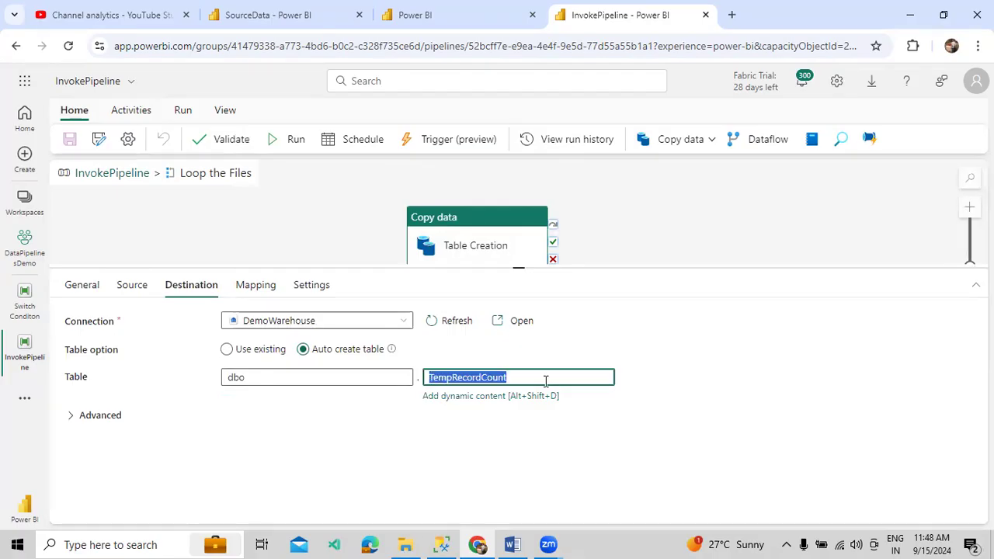
left_click(437, 543)
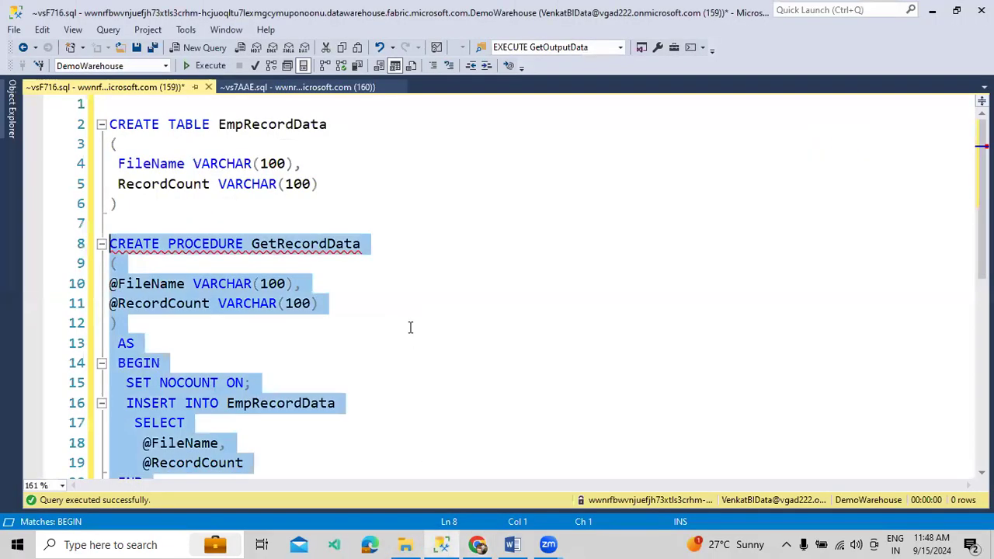
Run SELECT * FROM TempRecordCount, which reports the table does not exist yet
scroll(333, 280, "down", 4)
left_click(339, 295, "shift")
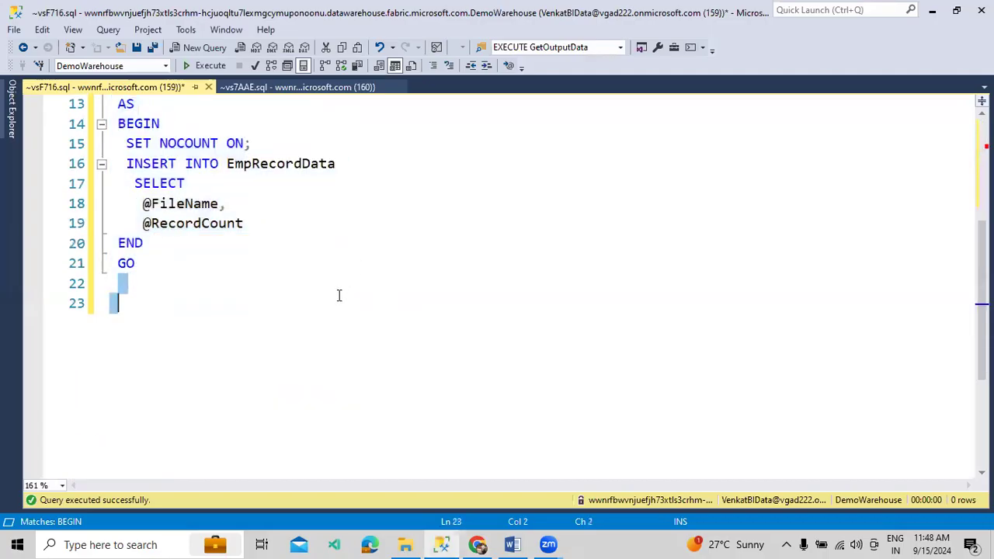
left_click(339, 295)
type("SELECT * FROM TempRecordCount")
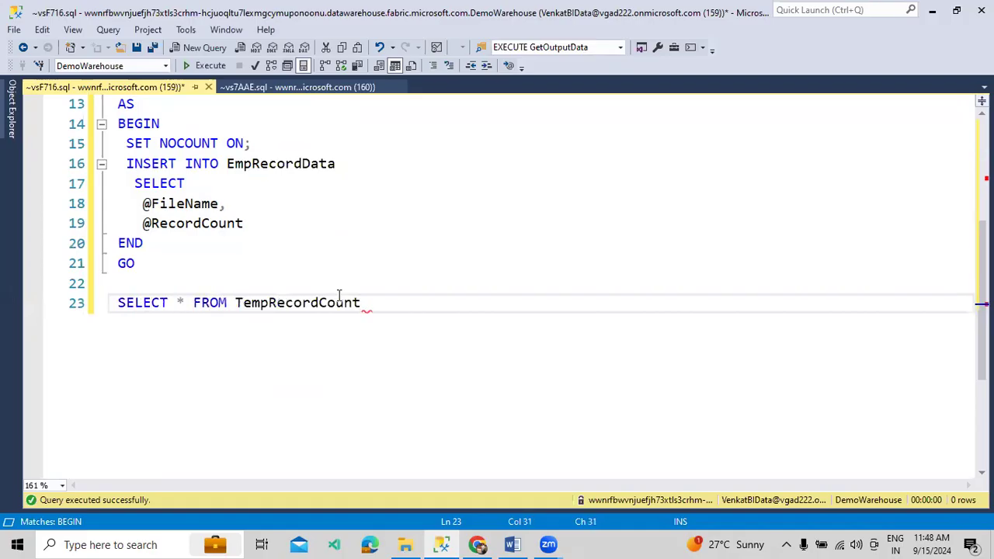
key("shift+Home")
left_click(206, 66)
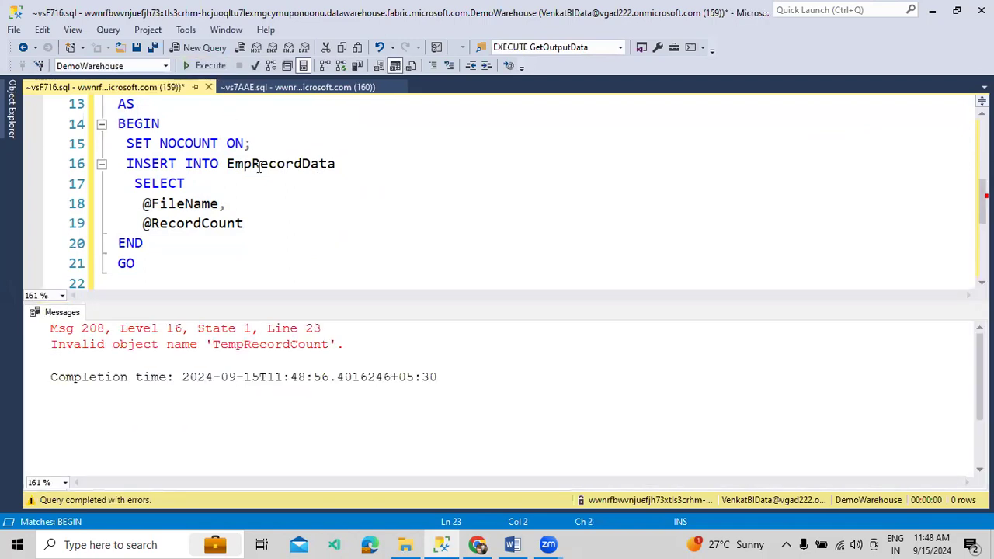
key("ctrl+r")
left_click(477, 545)
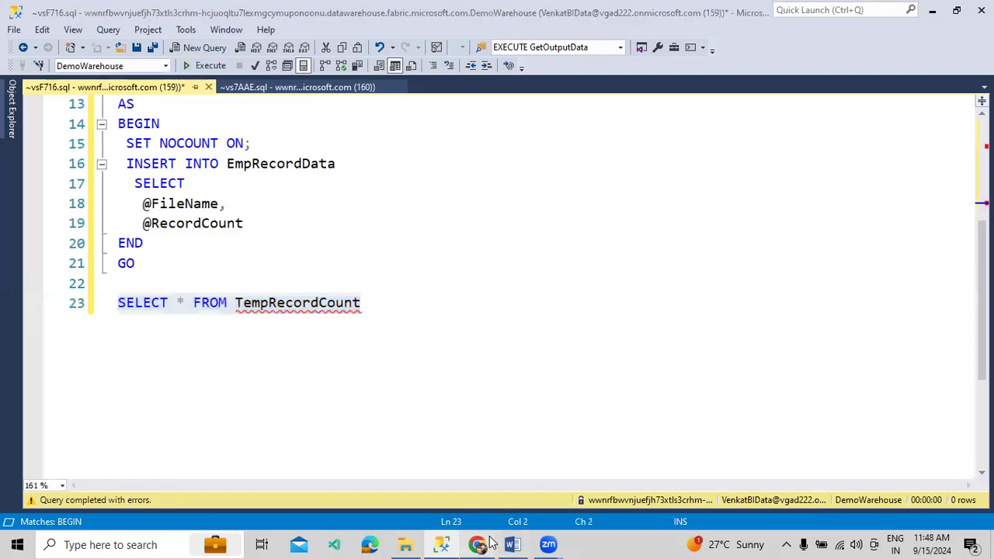
left_click(239, 286)
left_click(200, 286)
left_click(146, 288)
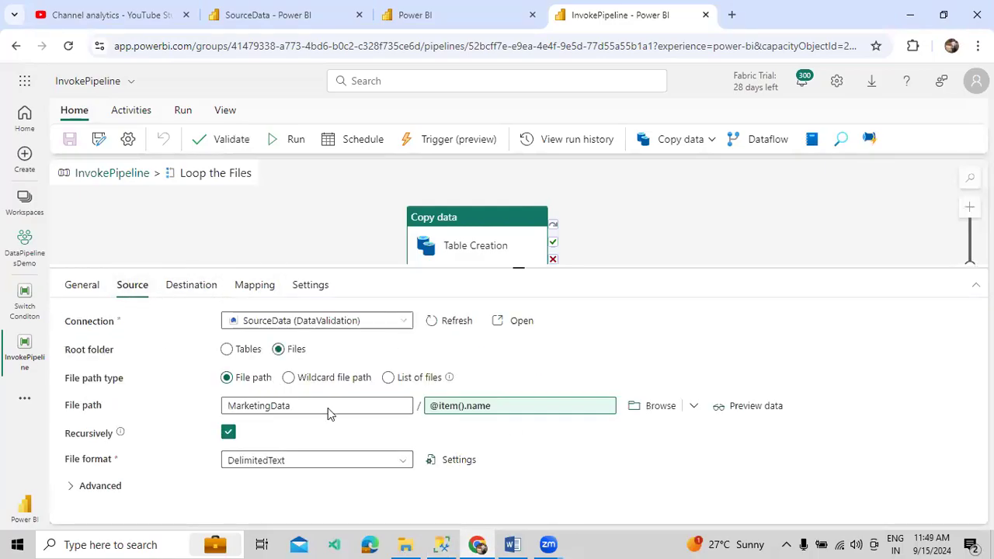
Add a Stored procedure activity on Table Creation's success path and begin renaming it Data Insert
left_click(187, 288)
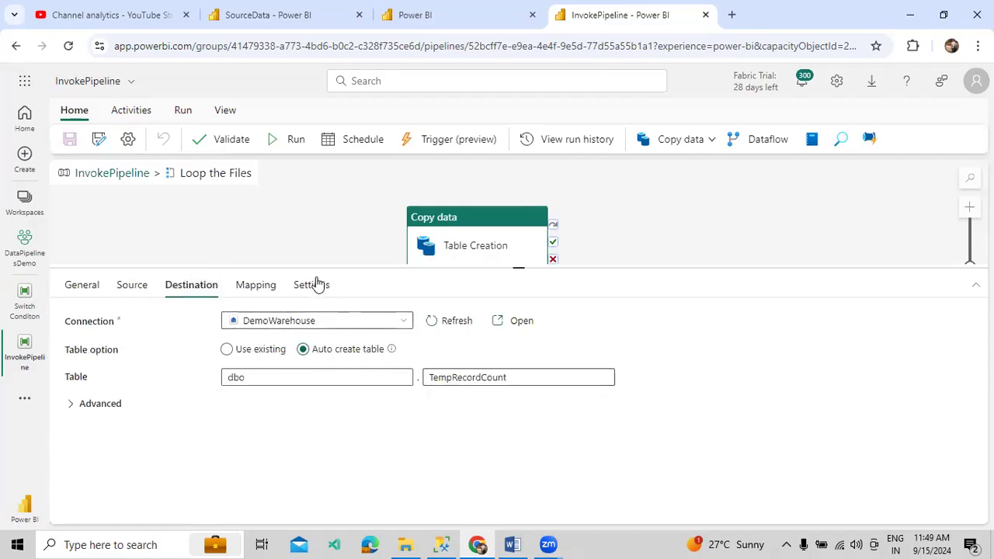
left_click(137, 110)
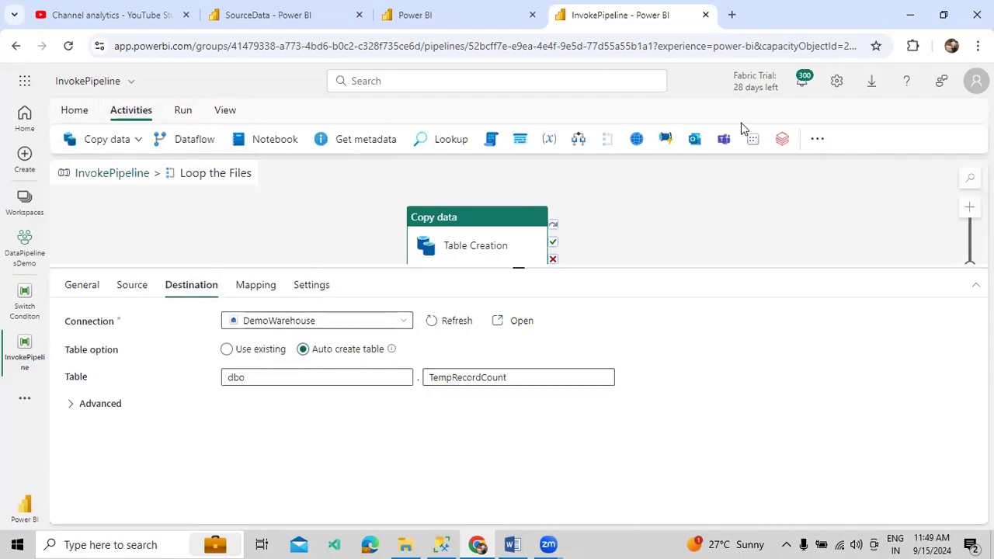
left_click(812, 145)
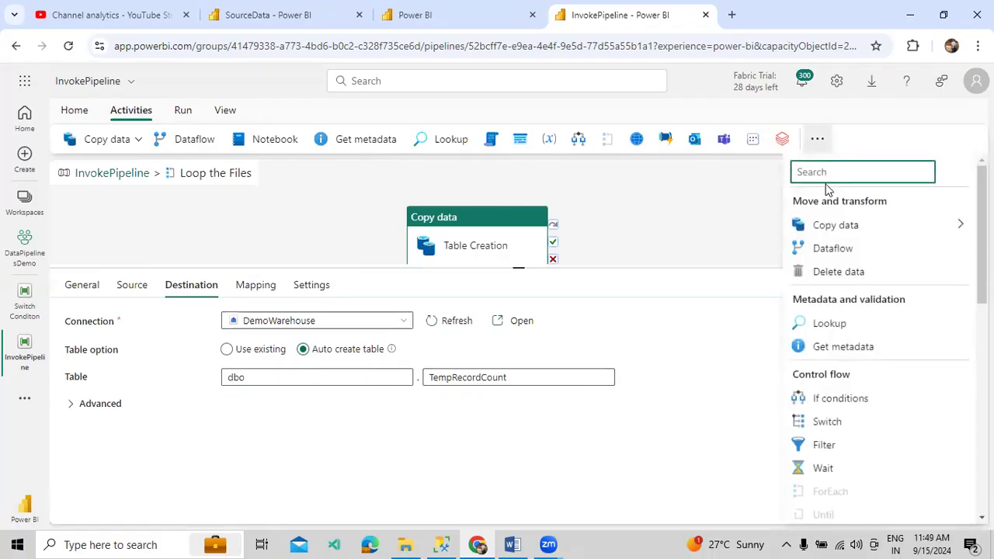
type("st")
left_click(827, 223)
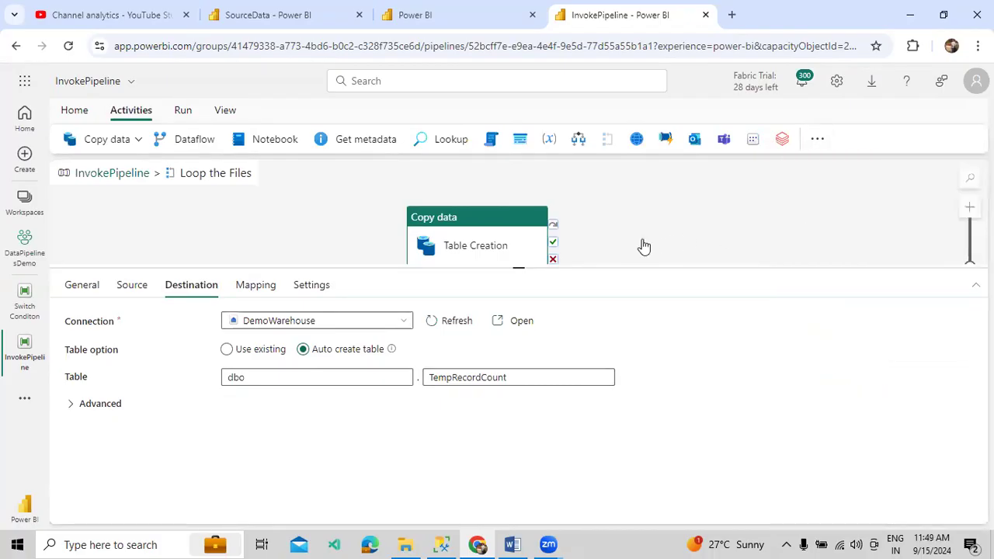
left_click_drag(552, 254, 629, 249)
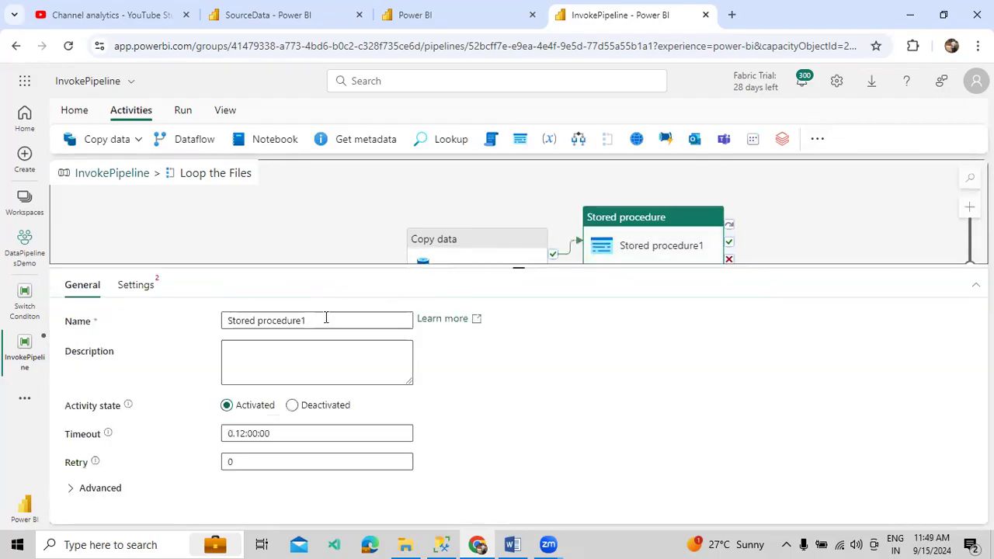
left_click_drag(326, 318, 223, 323)
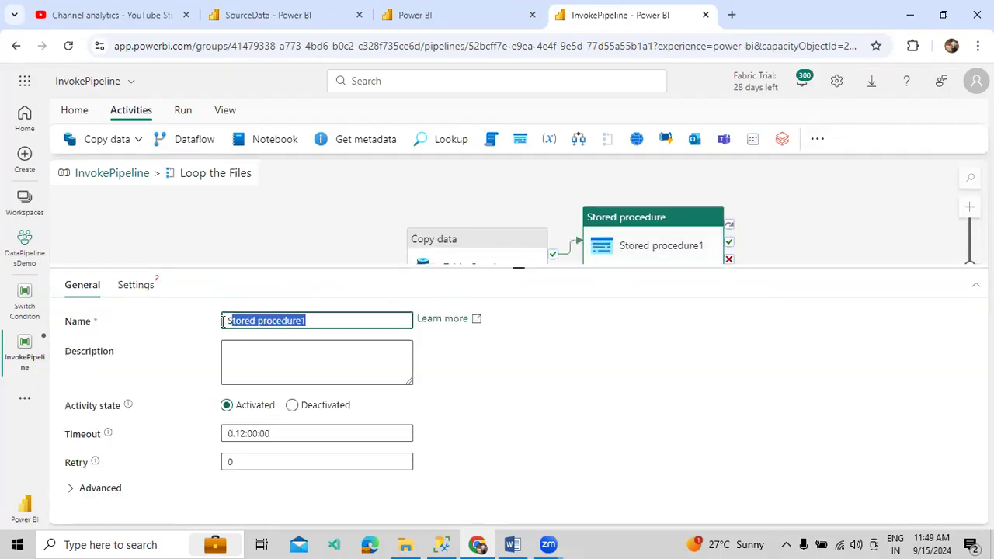
type("Data Insert")
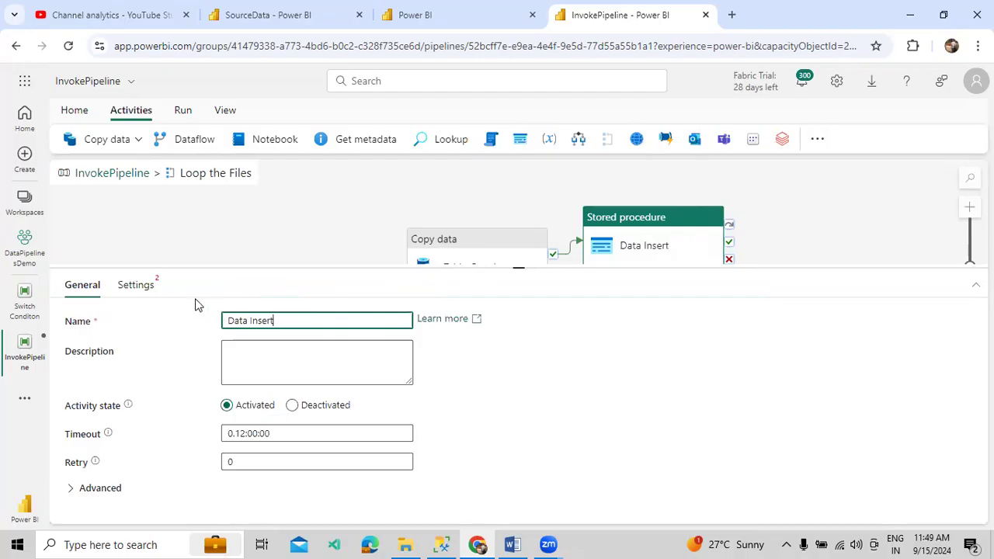
Set Data Insert's connection to DemoWarehouse and refresh its stored procedure list
left_click(147, 288)
left_click(242, 326)
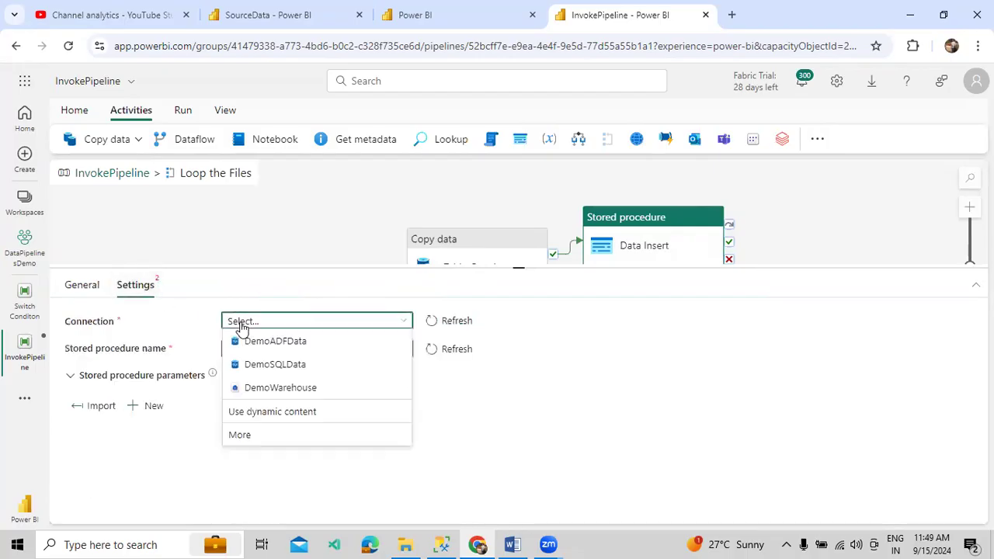
left_click(261, 387)
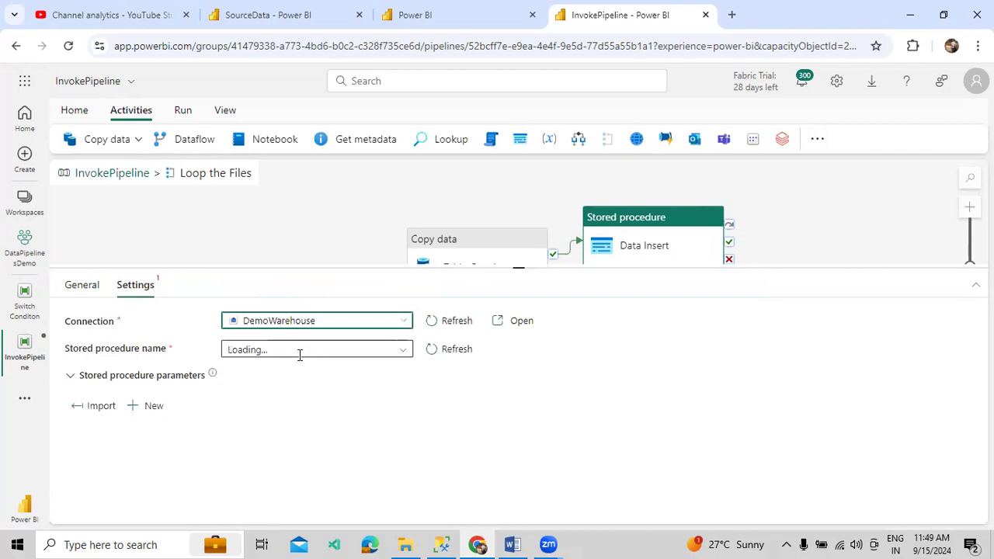
left_click(446, 353)
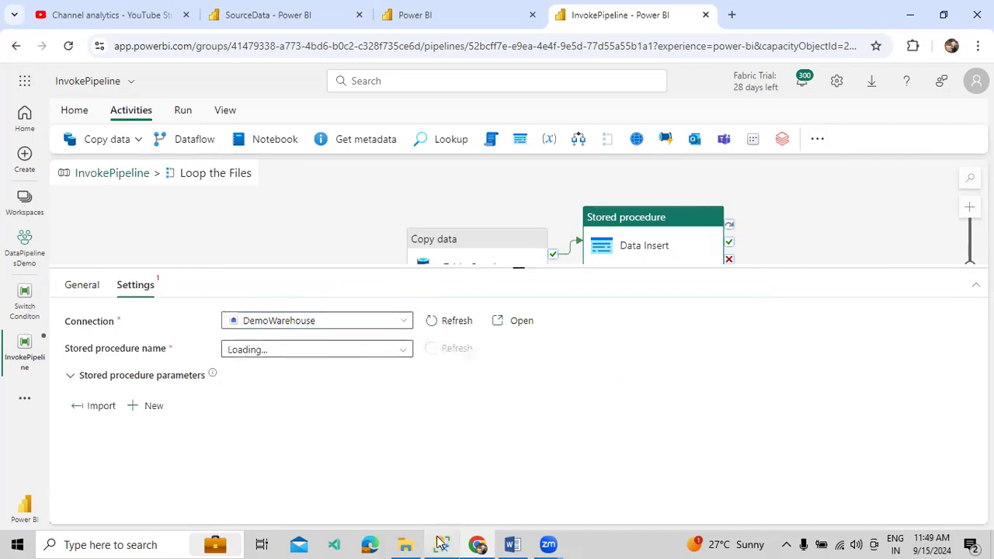
left_click(441, 544)
scroll(321, 328, "up", 3)
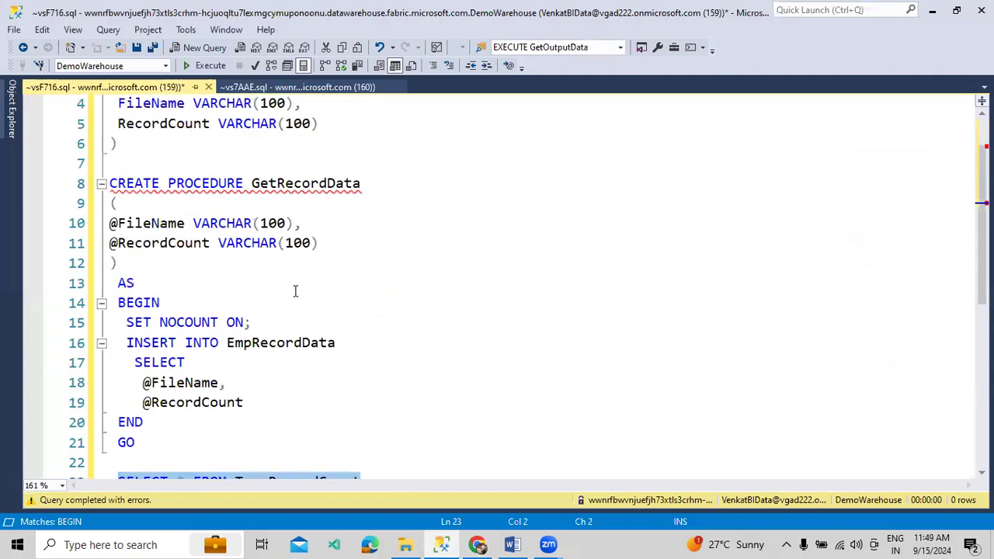
Check the GetRecordData procedure name in the SSMS script, then return to the pipeline
double_click(302, 187)
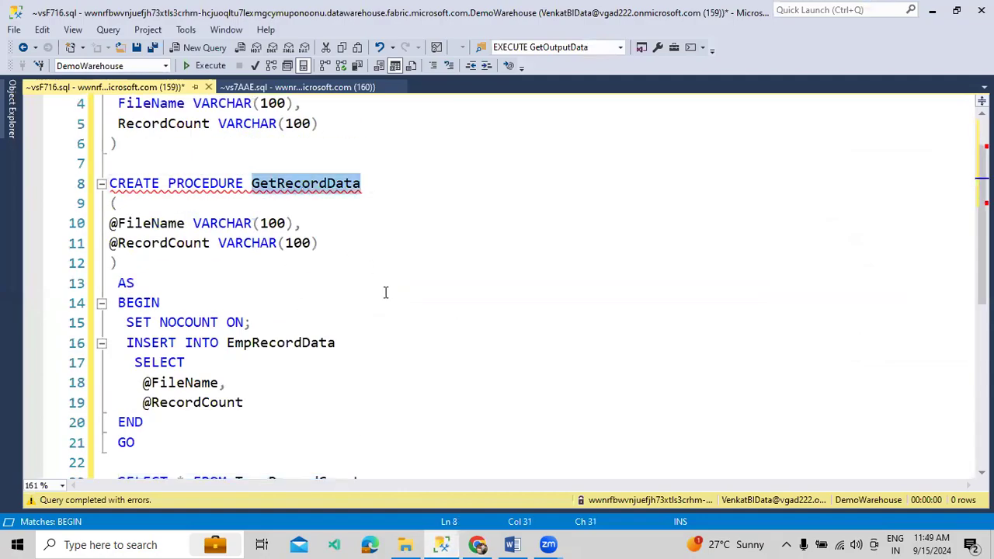
left_click(477, 544)
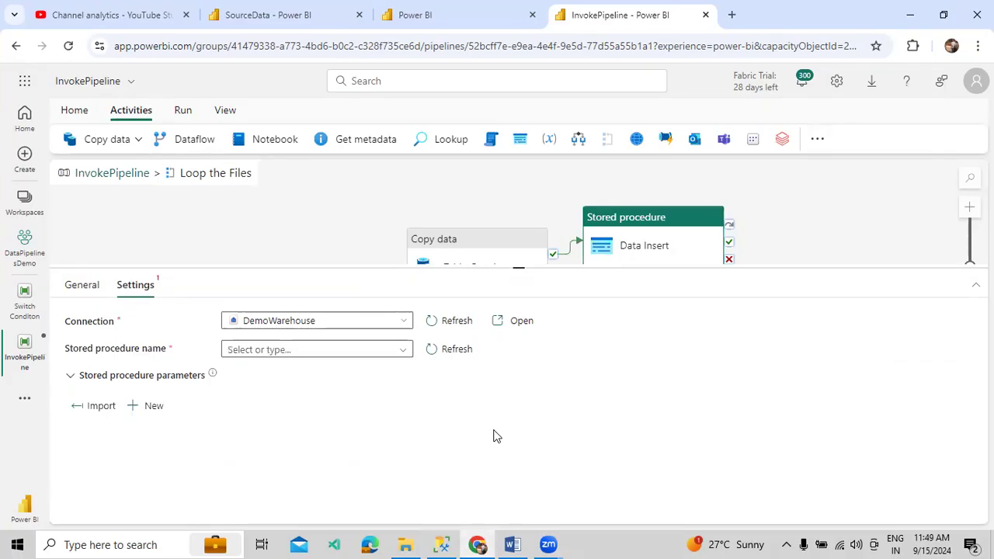
Pick [dbo].[GetRecordData] as the stored procedure and import its FileName and RecordCount parameters
left_click(403, 351)
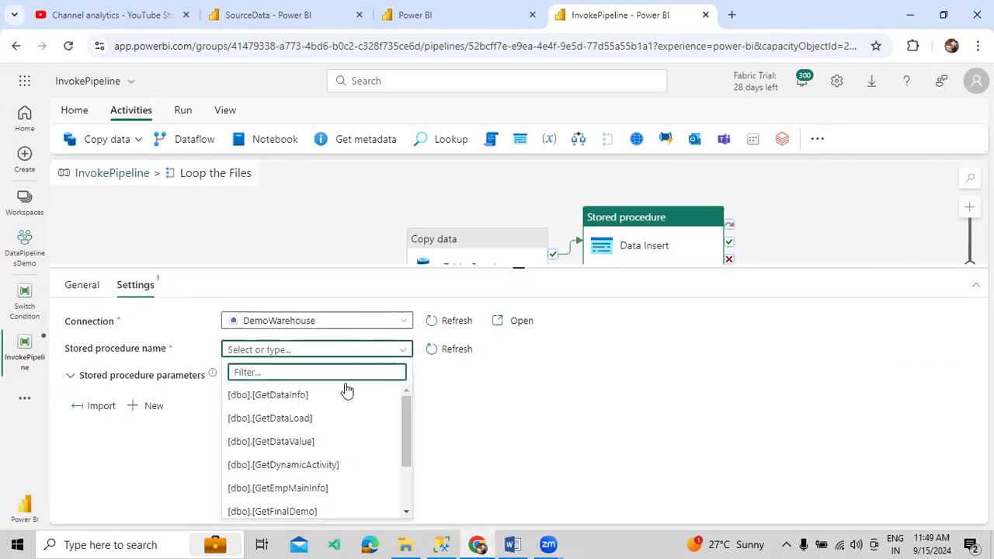
type("GetR")
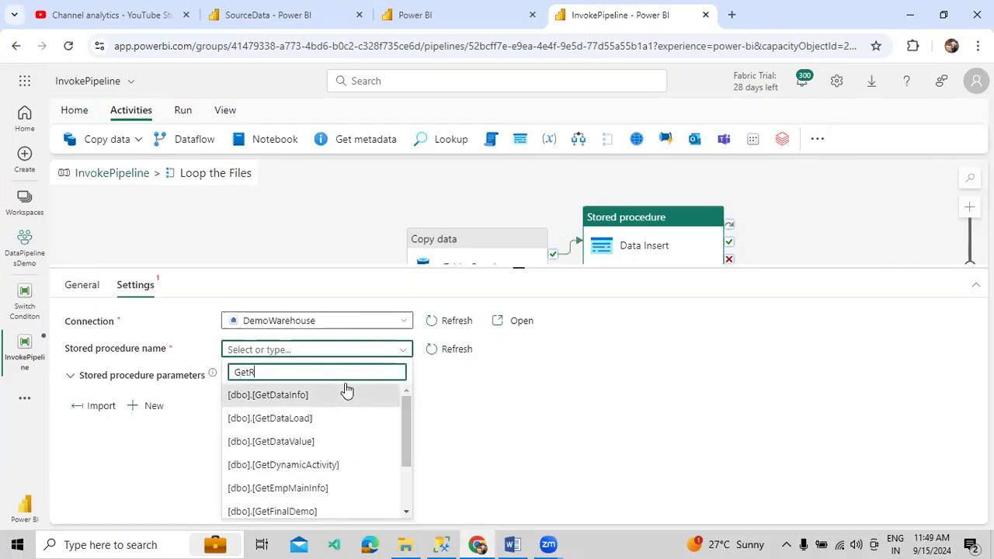
type("e")
left_click(342, 394)
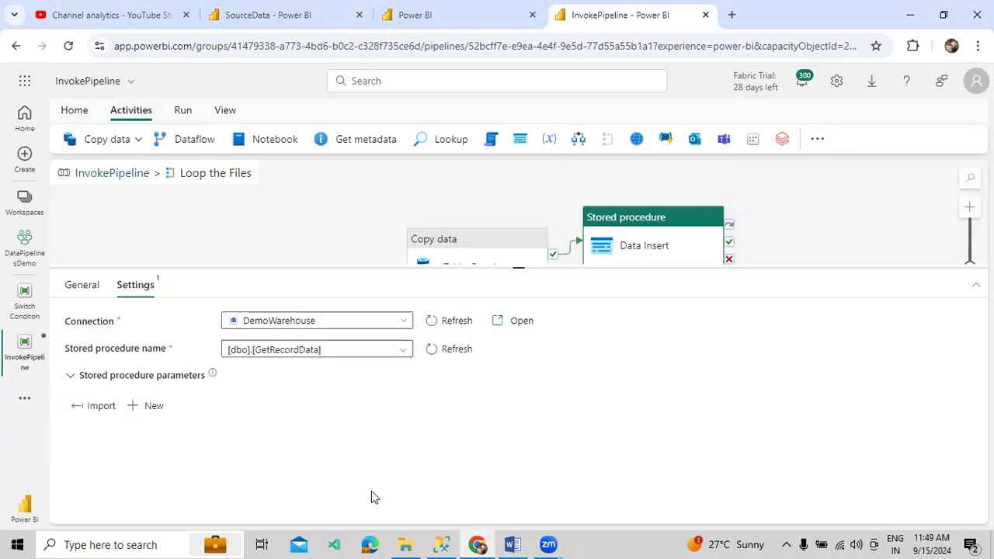
left_click(441, 543)
left_click(441, 544)
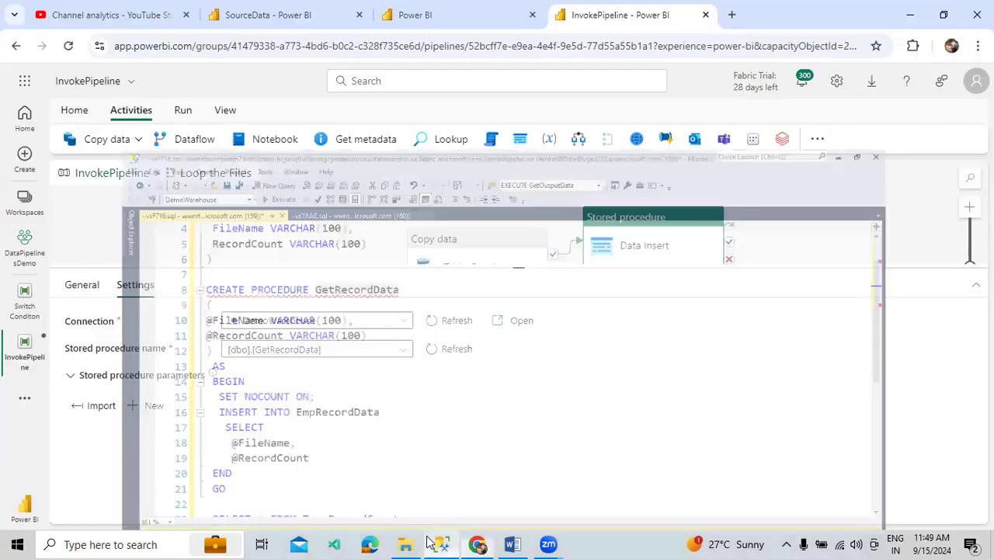
left_click(76, 406)
left_click_drag(248, 271, 262, 249)
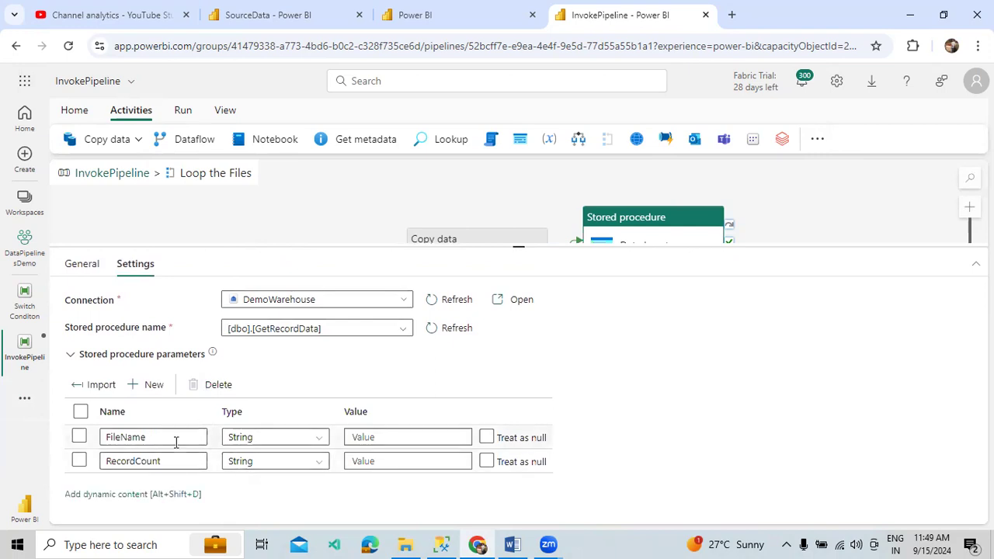
left_click(360, 432)
left_click(380, 452)
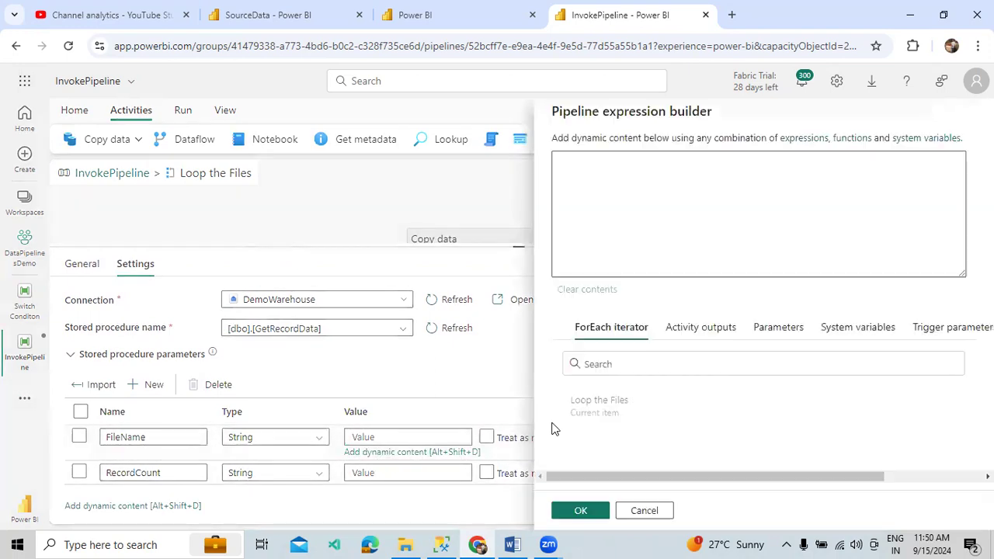
left_click(630, 400)
type(".")
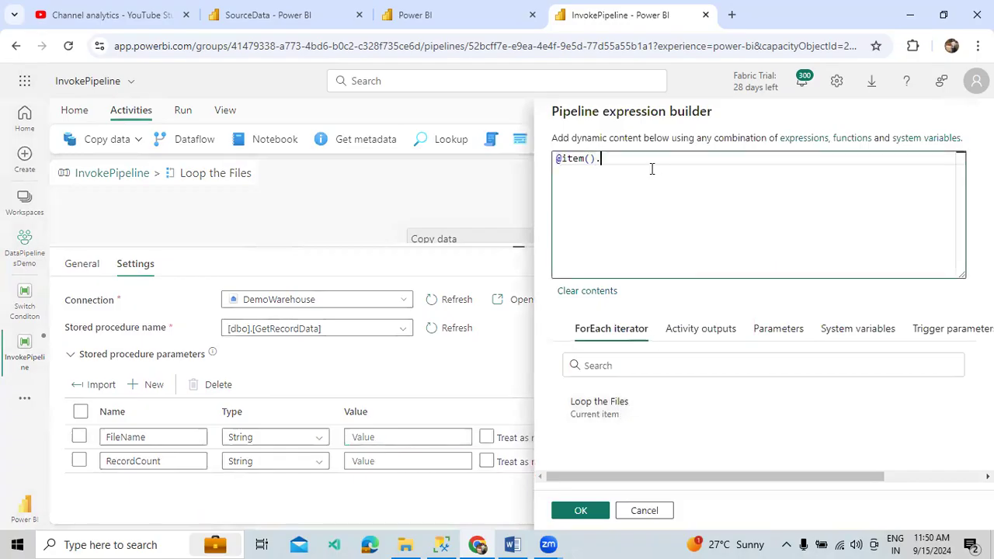
type("name")
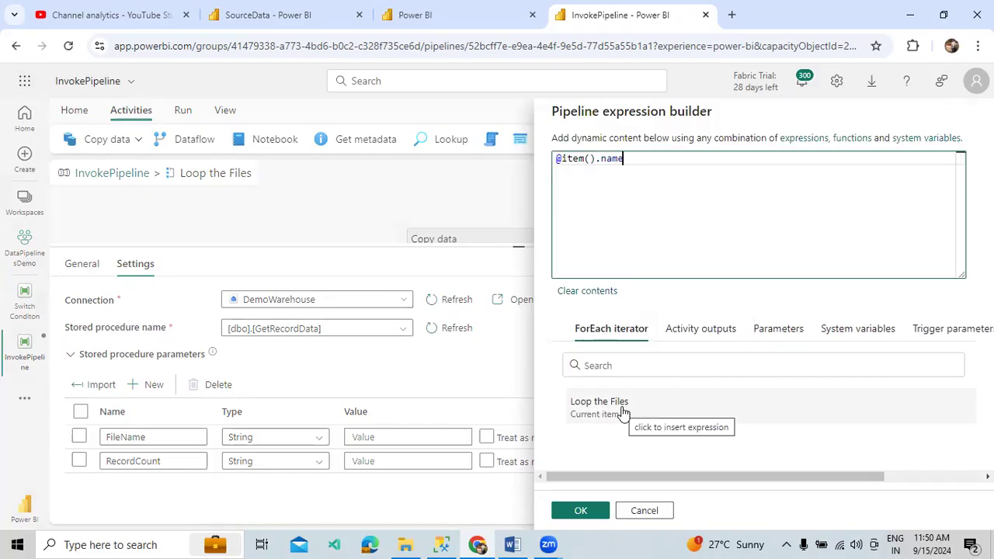
left_click(576, 509)
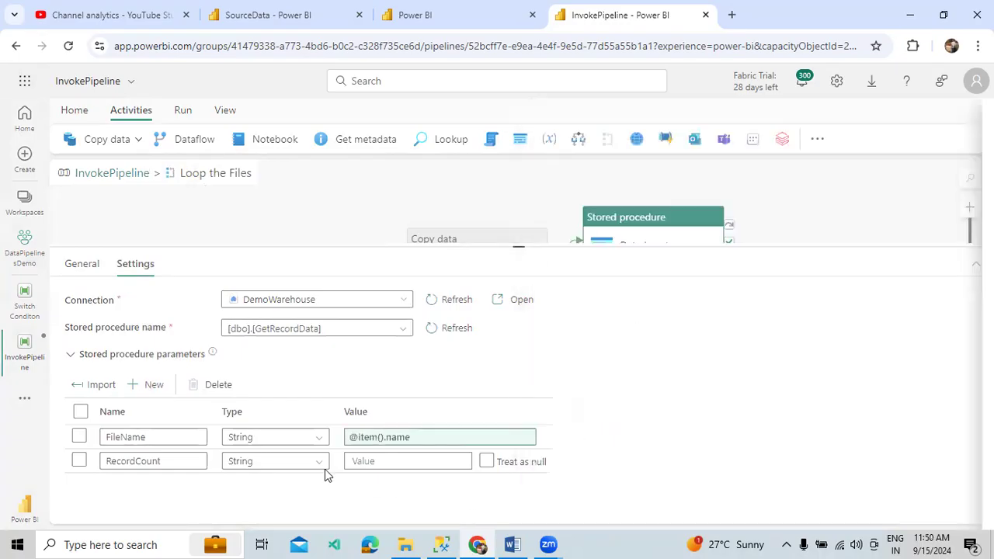
Start RecordCount's expression with the Table Creation activity output followed by .rowsCopi
left_click(391, 460)
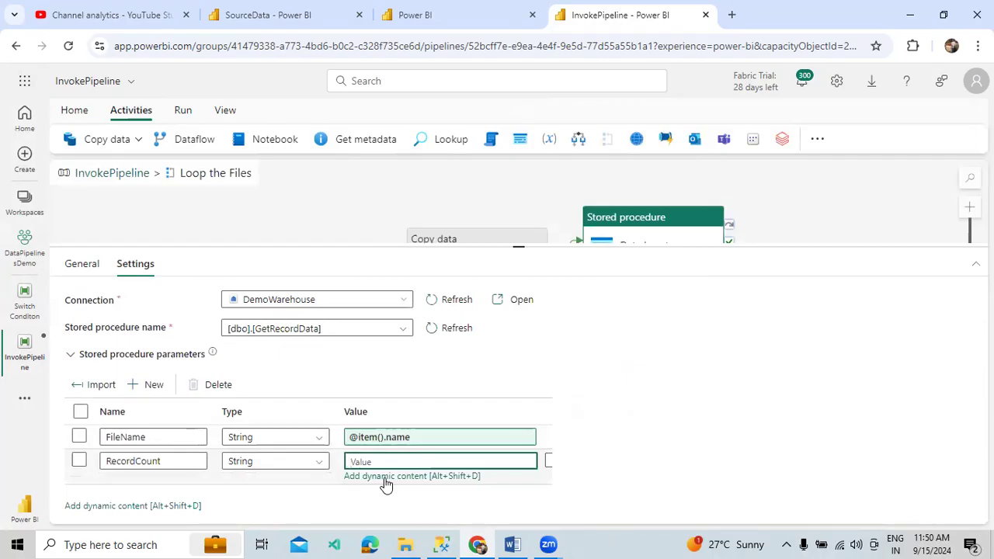
left_click(383, 477)
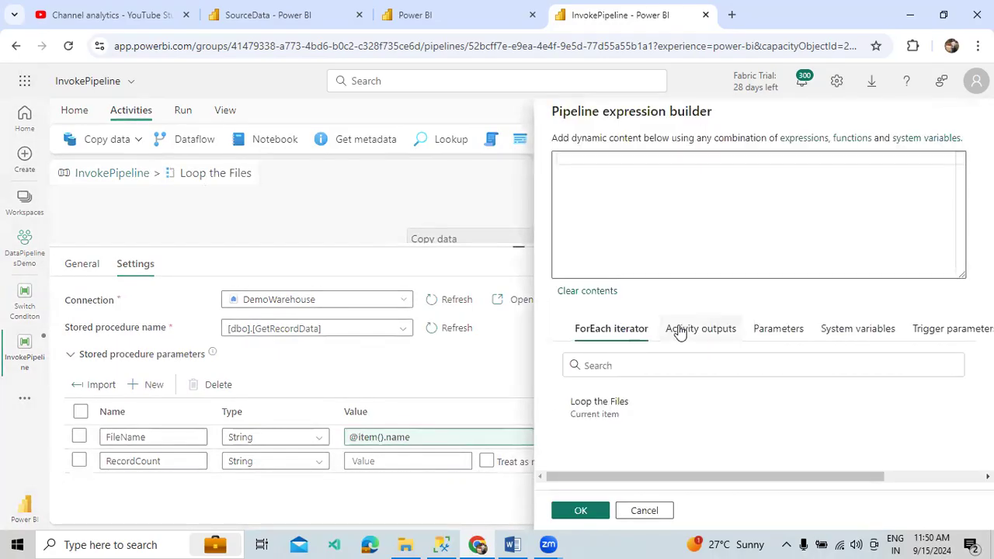
left_click(681, 330)
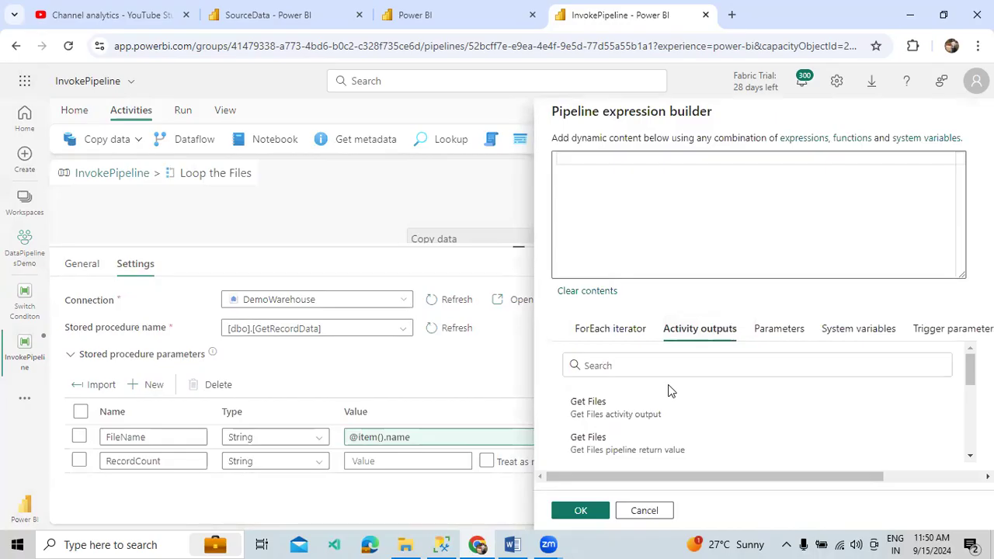
scroll(661, 408, "down", 5)
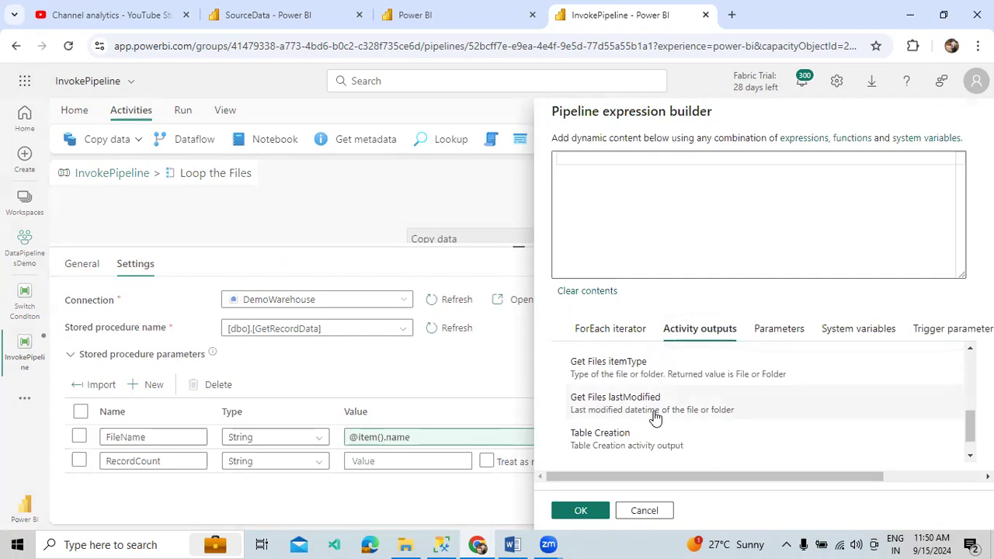
scroll(652, 413, "down", 1)
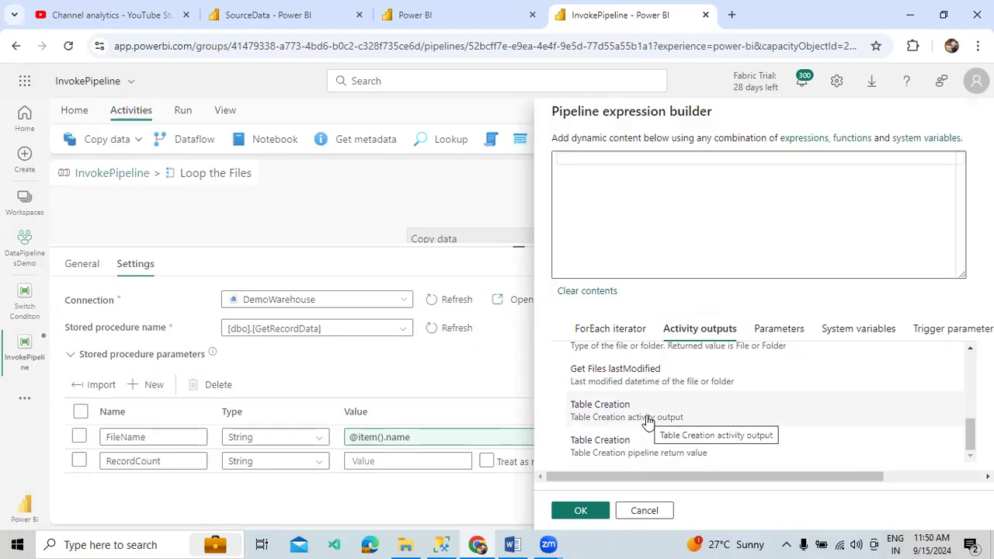
left_click(649, 419)
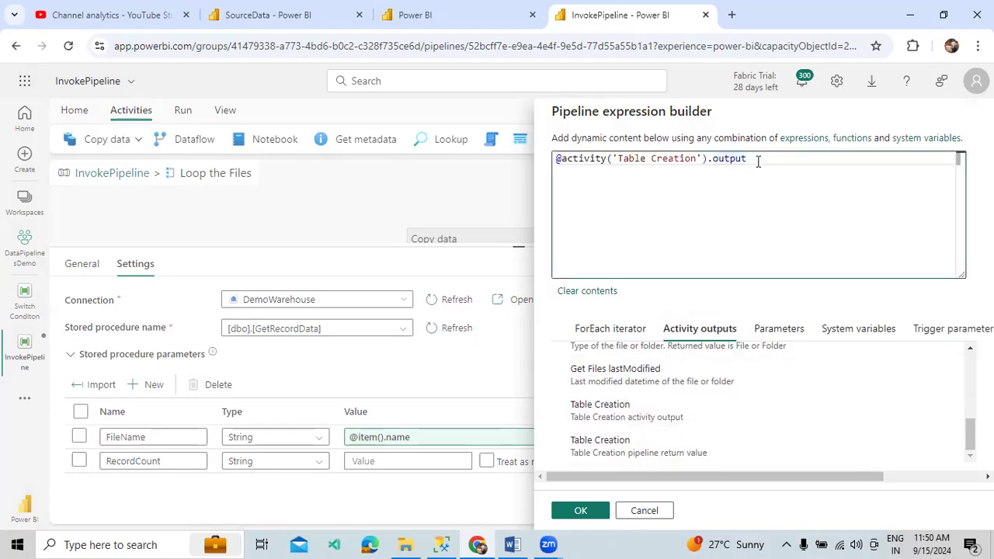
type(".")
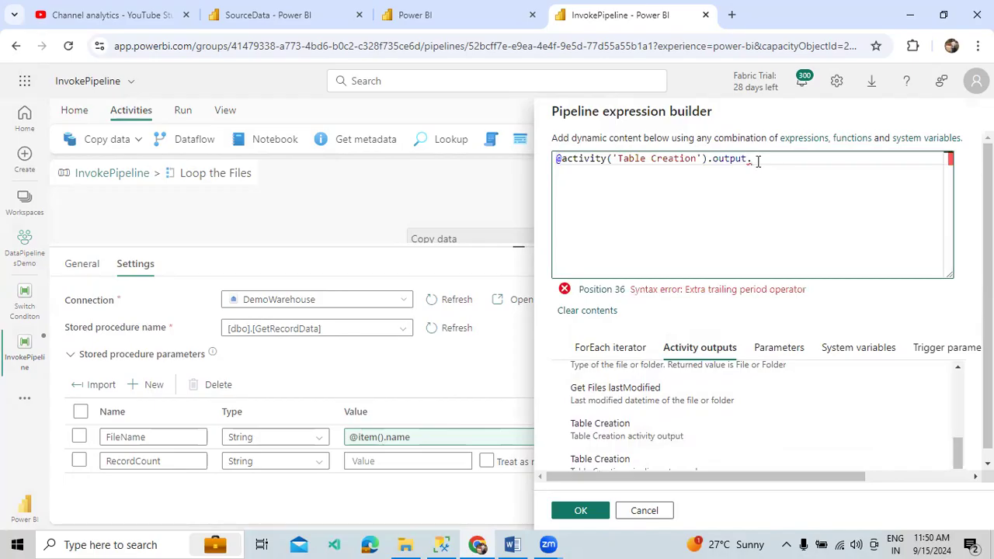
type("rowsCopies")
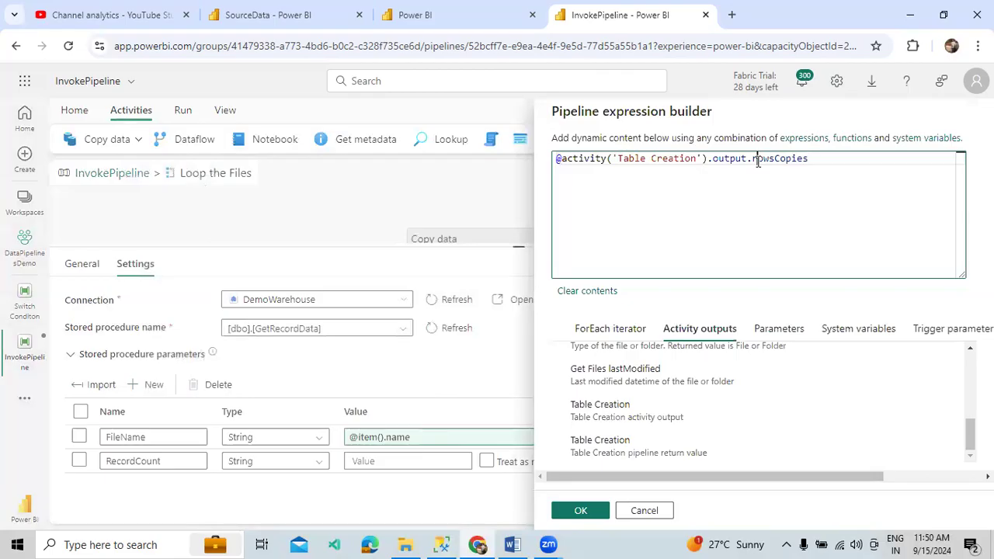
double_click(758, 162)
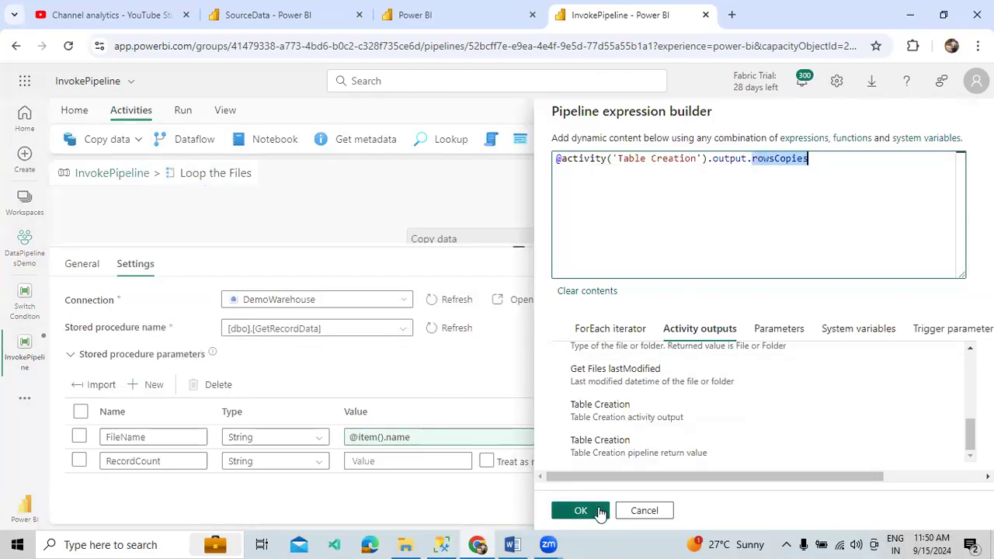
left_click(624, 211)
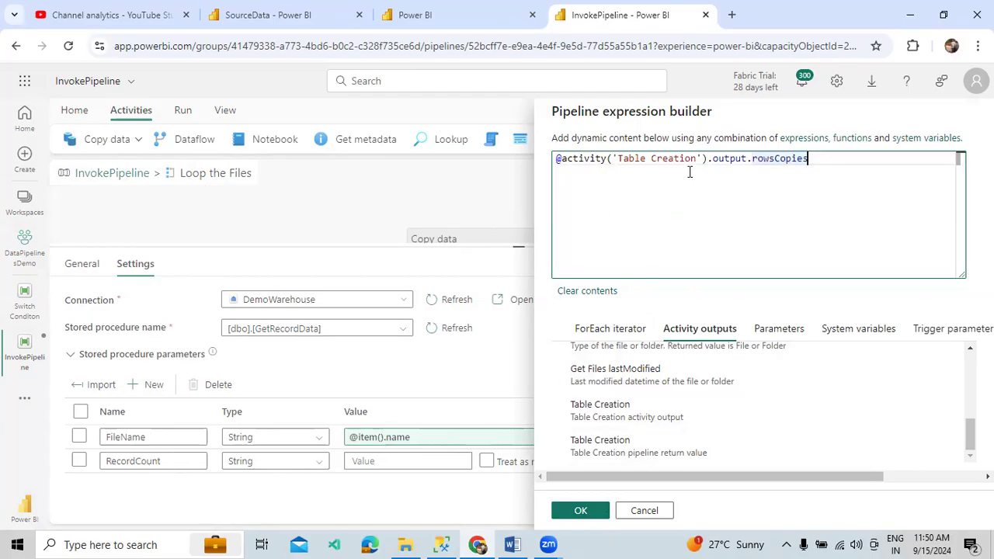
double_click(725, 161)
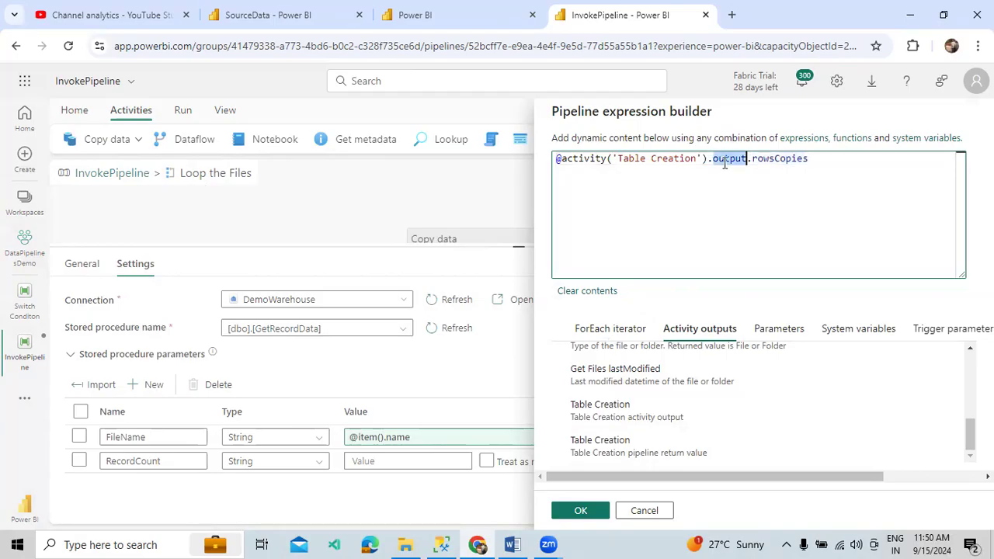
double_click(766, 161)
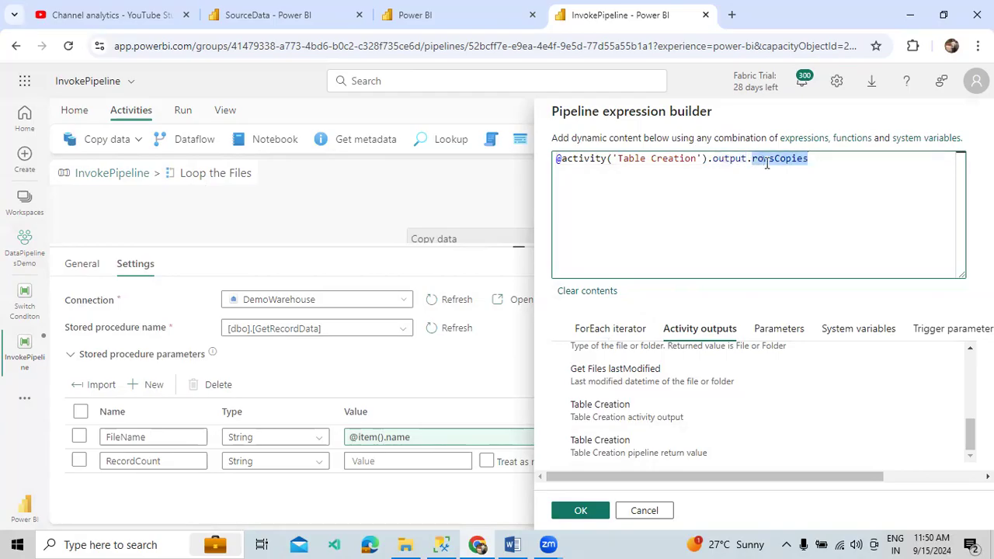
left_click(852, 167)
left_click_drag(852, 167, 555, 158)
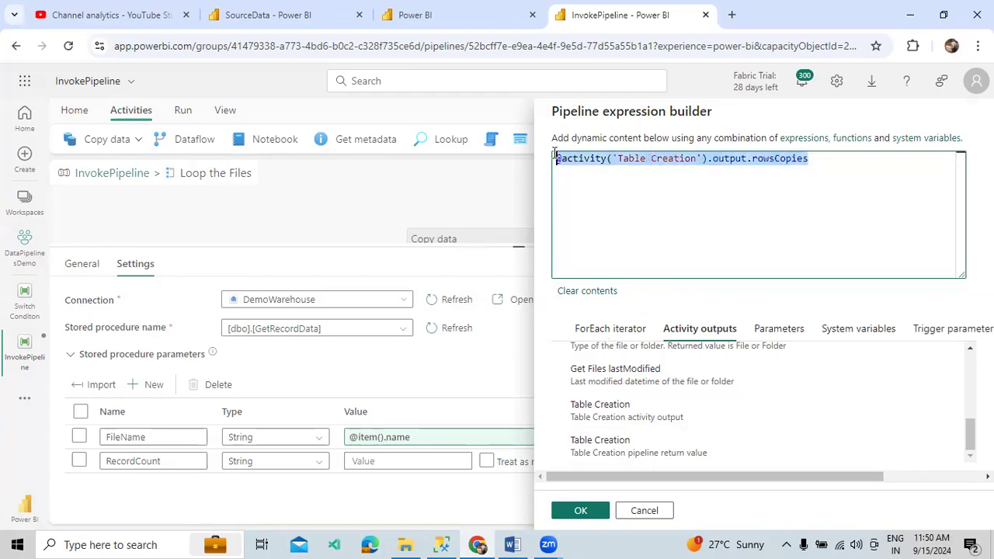
left_click(694, 180)
key("BackSpace")
type("d")
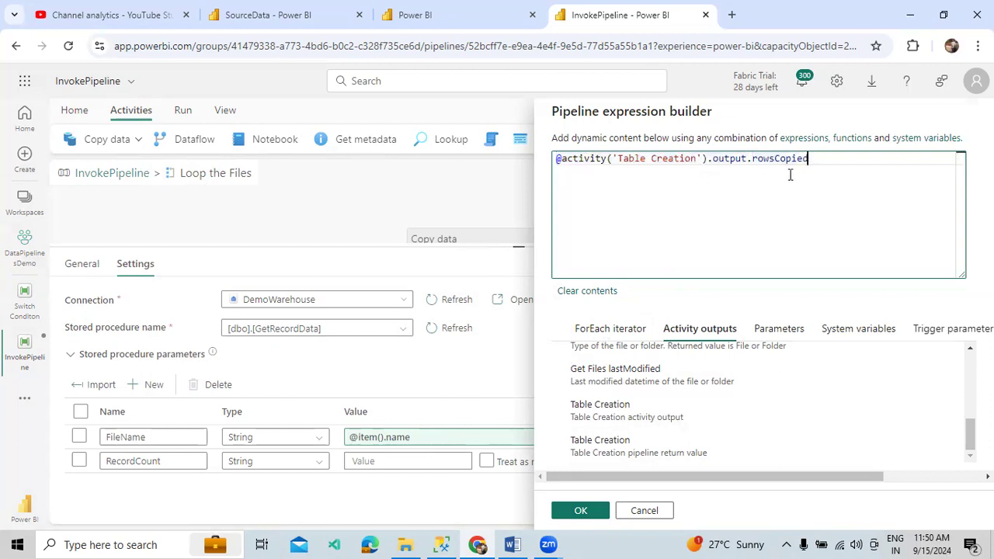
double_click(800, 159)
key("ctrl+c")
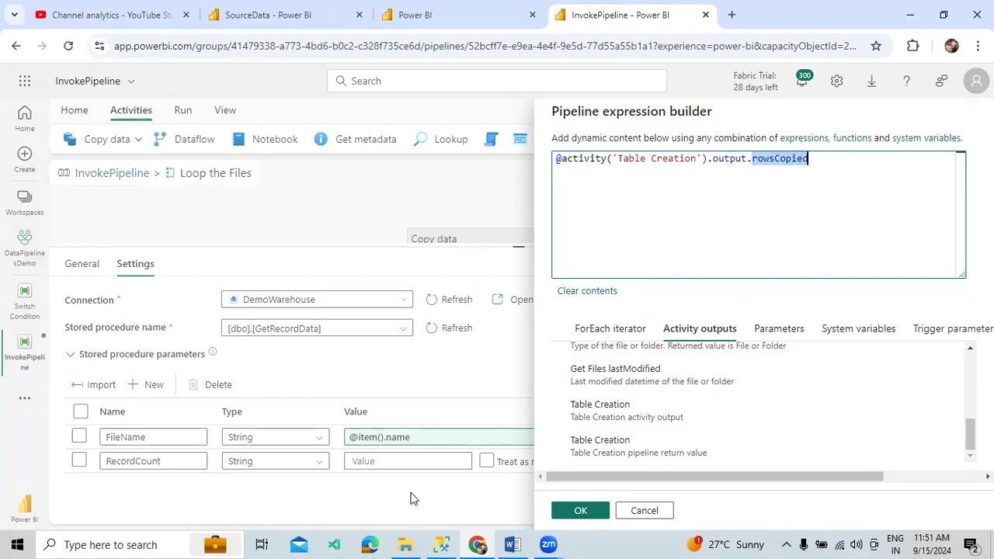
Paste rowsCopied into the Word Course Index notes and confirm the RecordCount expression
left_click(512, 544)
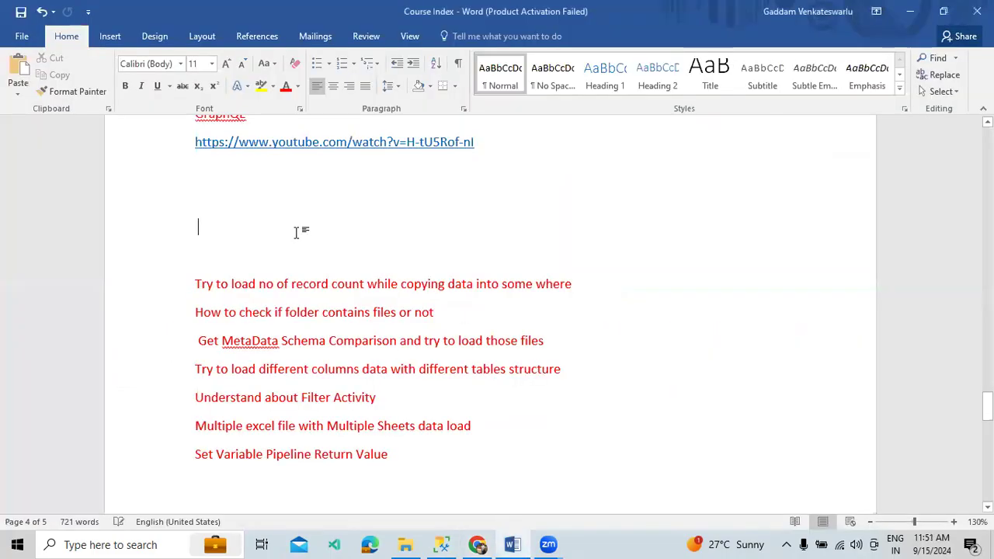
key("ctrl+v")
left_click(477, 544)
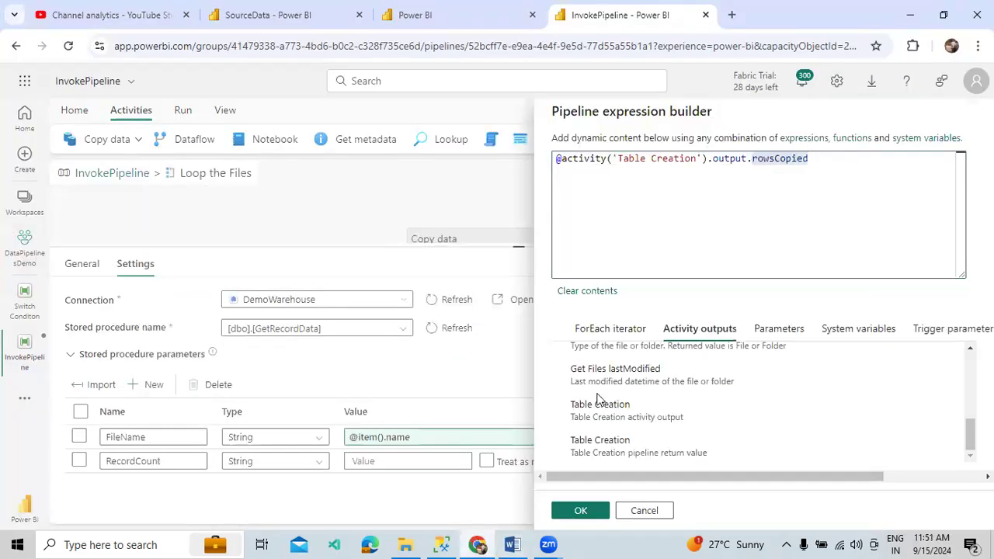
left_click(567, 514)
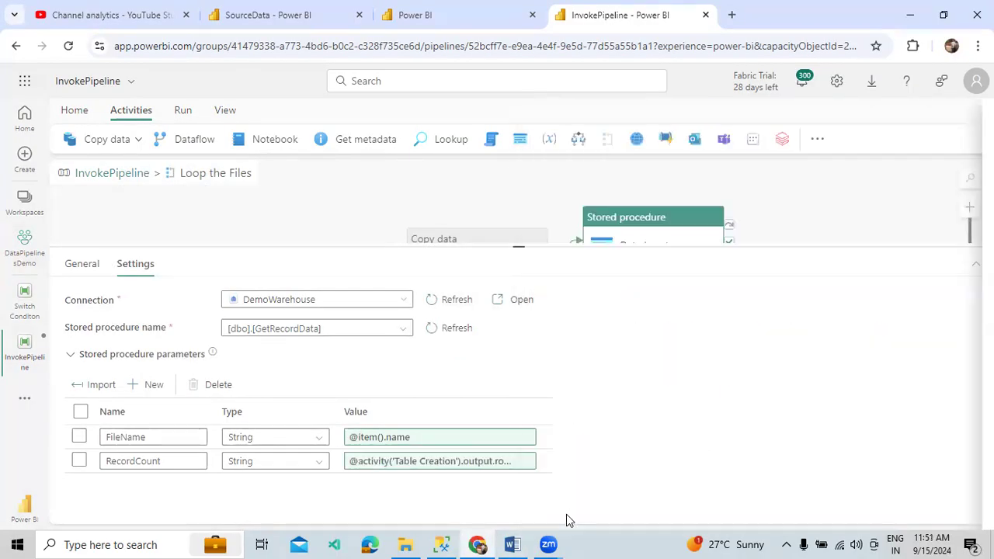
left_click(114, 172)
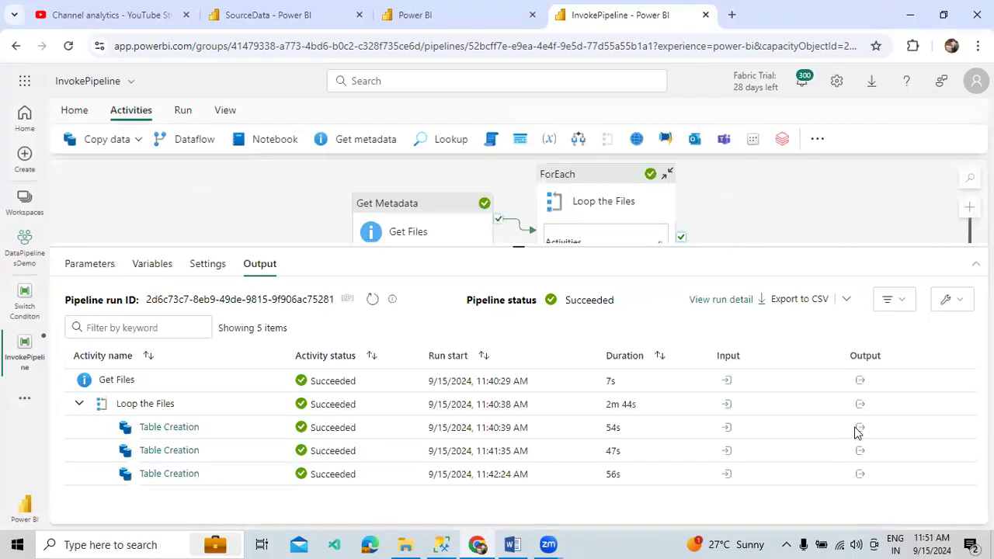
Copy the rowsCopied property name from the first Table Creation run's output details
left_click(185, 428)
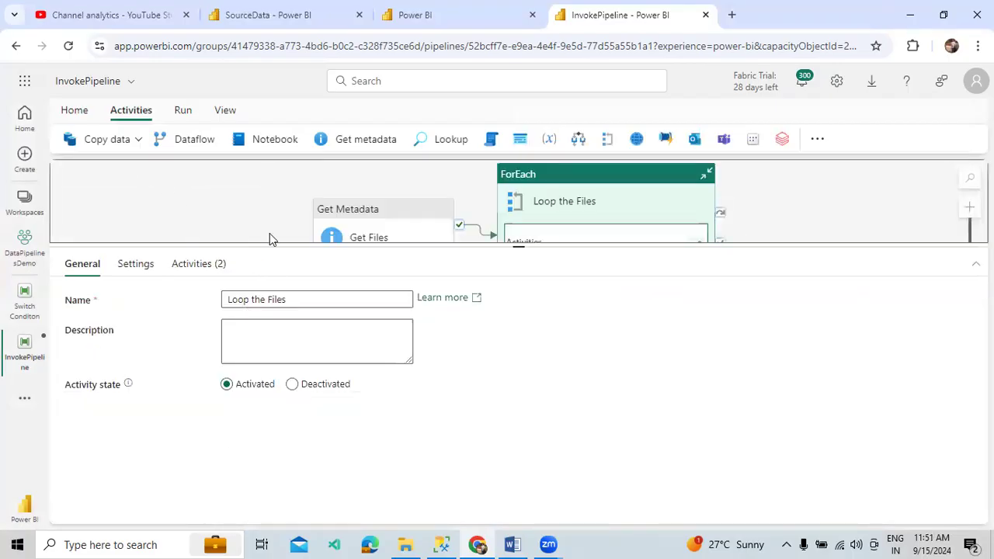
left_click(282, 213)
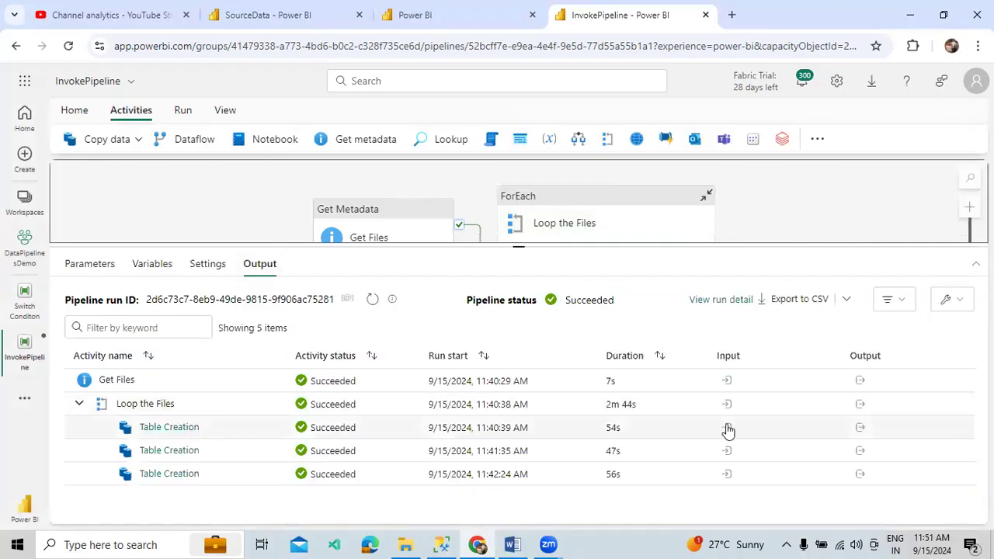
left_click(859, 428)
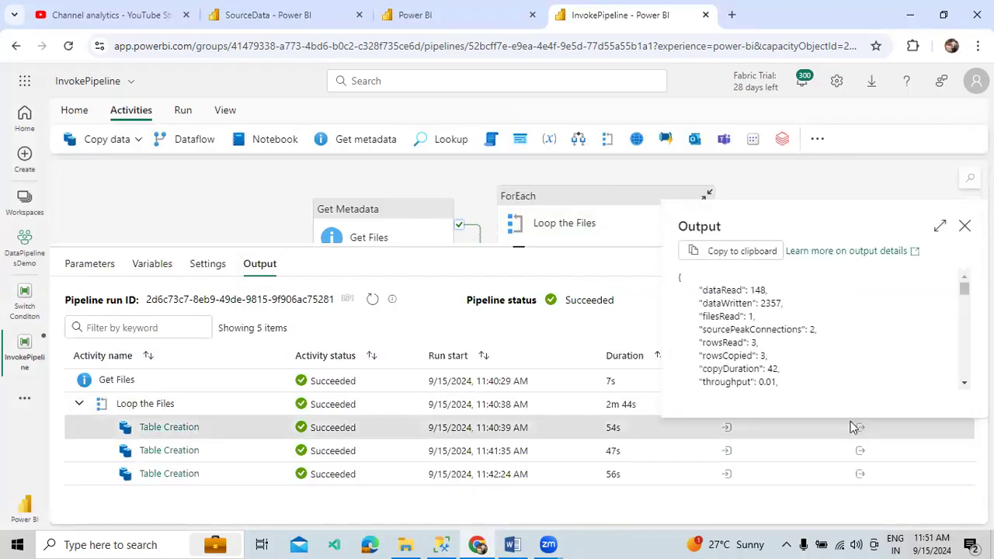
double_click(731, 358)
key("ctrl+c")
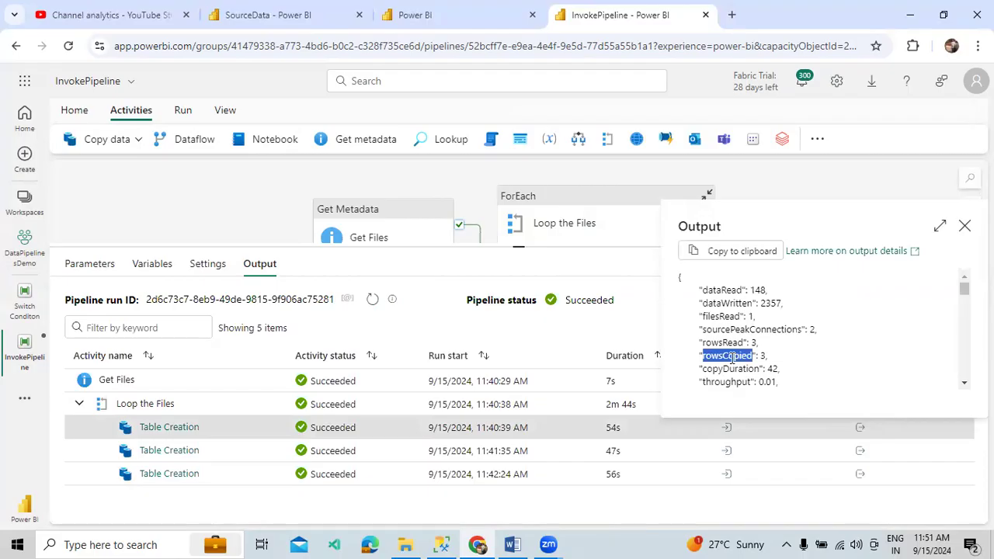
left_click(511, 544)
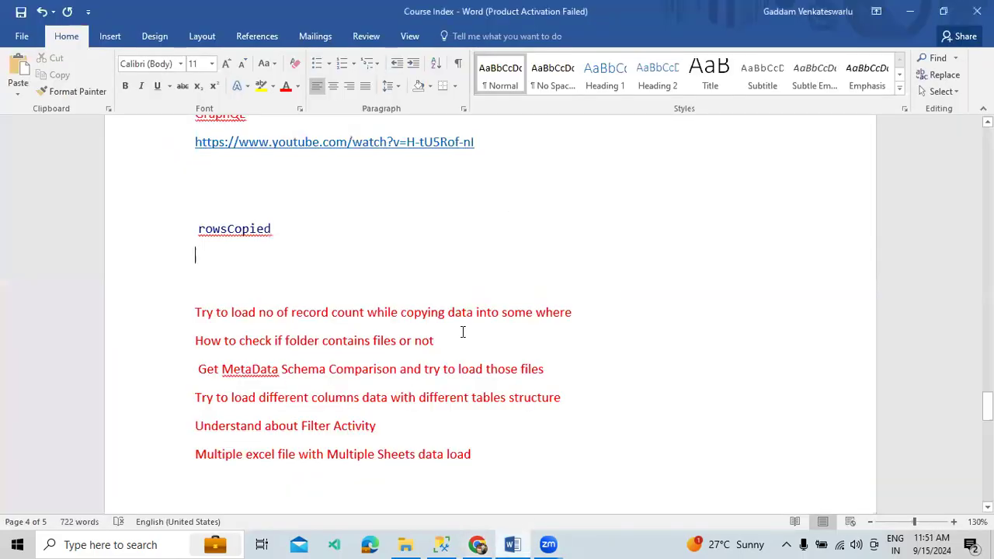
Paste a second rowsCopied into the Word notes and give the first one the same plain formatting
key("ctrl+v")
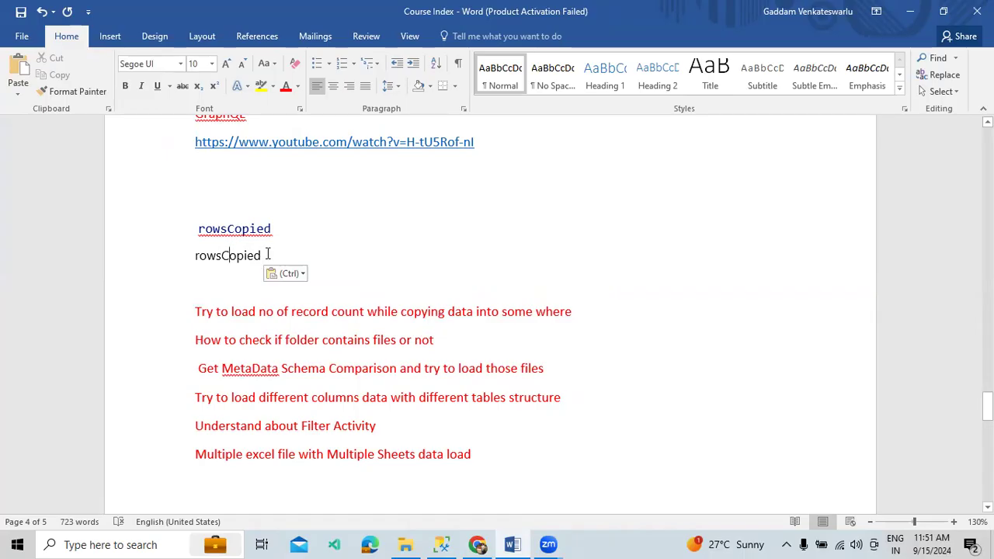
double_click(245, 255)
left_click(78, 91)
left_click(257, 218)
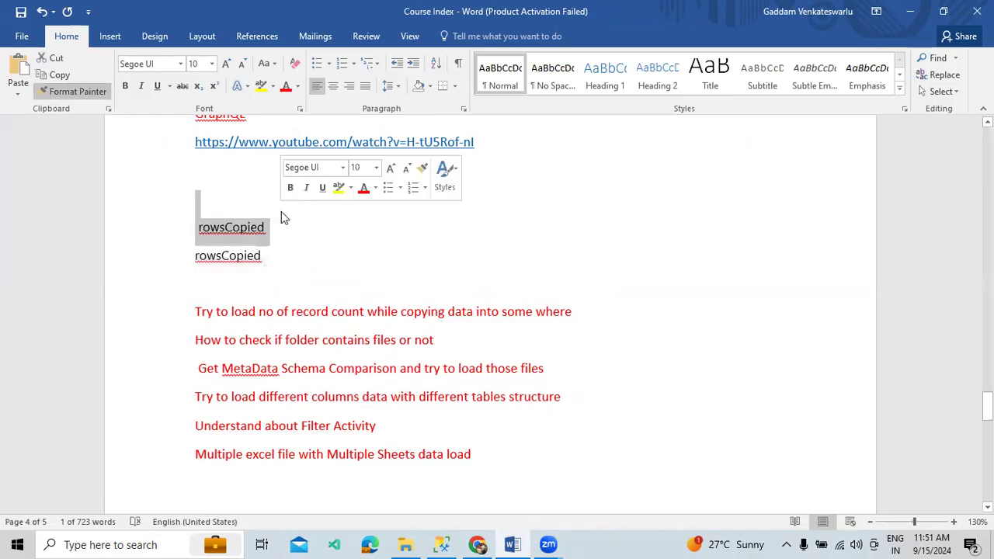
left_click(274, 250)
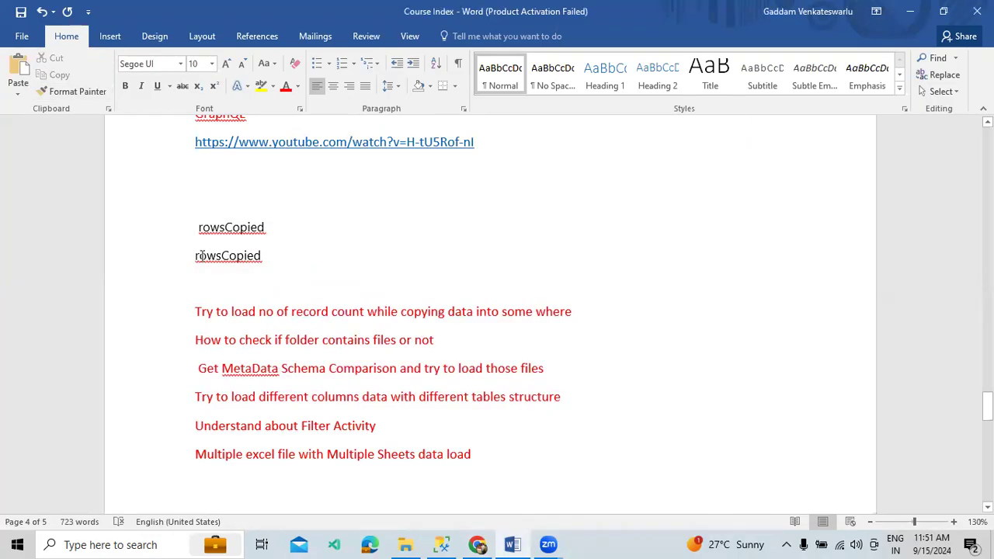
left_click(192, 246)
key("BackSpace")
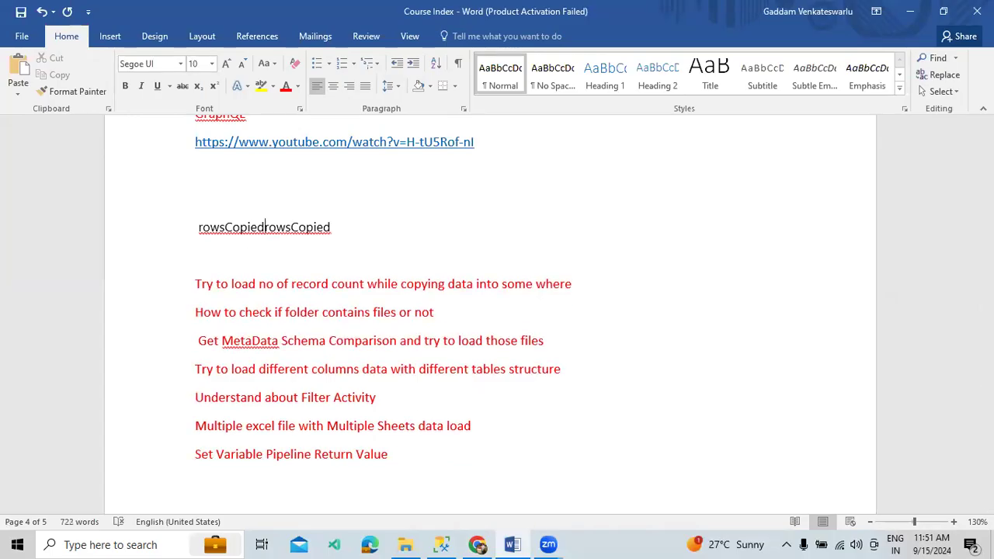
key("Return")
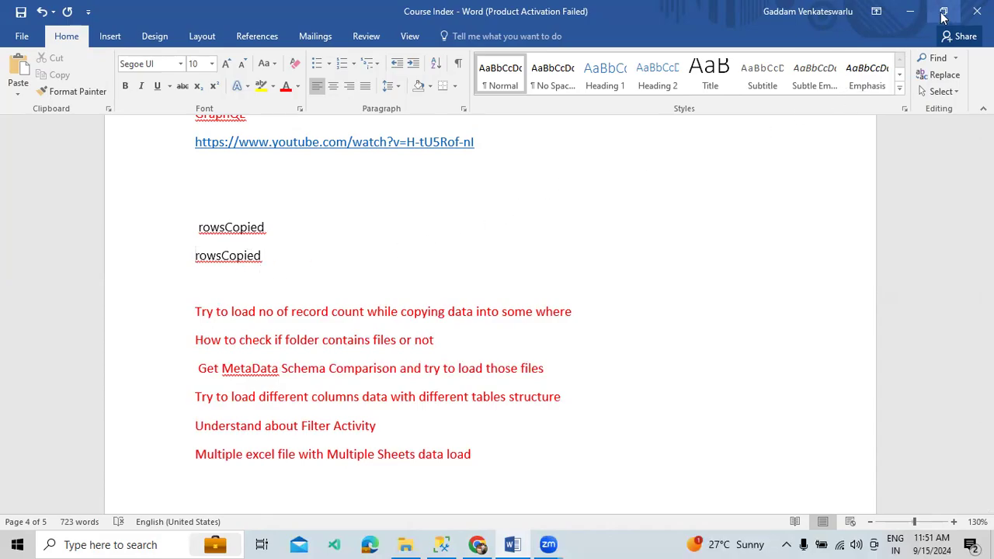
Expand the first Table Creation output JSON, highlight "rowsCopied": 3, then close the details
left_click(911, 10)
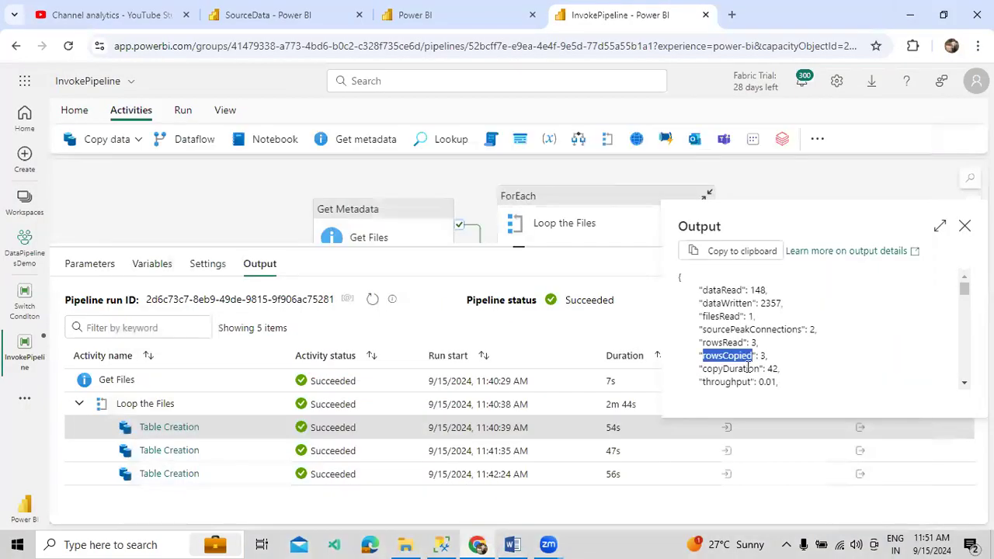
left_click(940, 225)
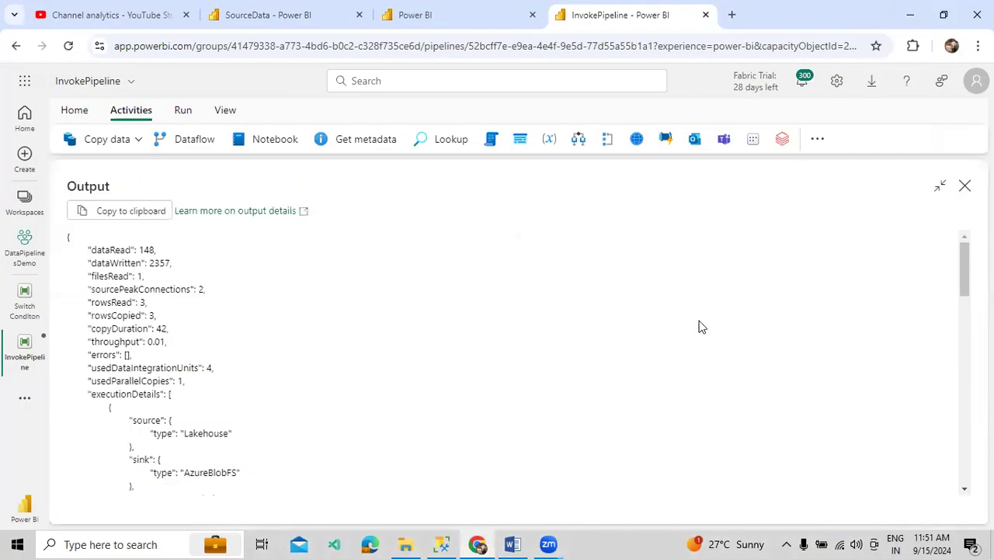
left_click_drag(70, 238, 162, 422)
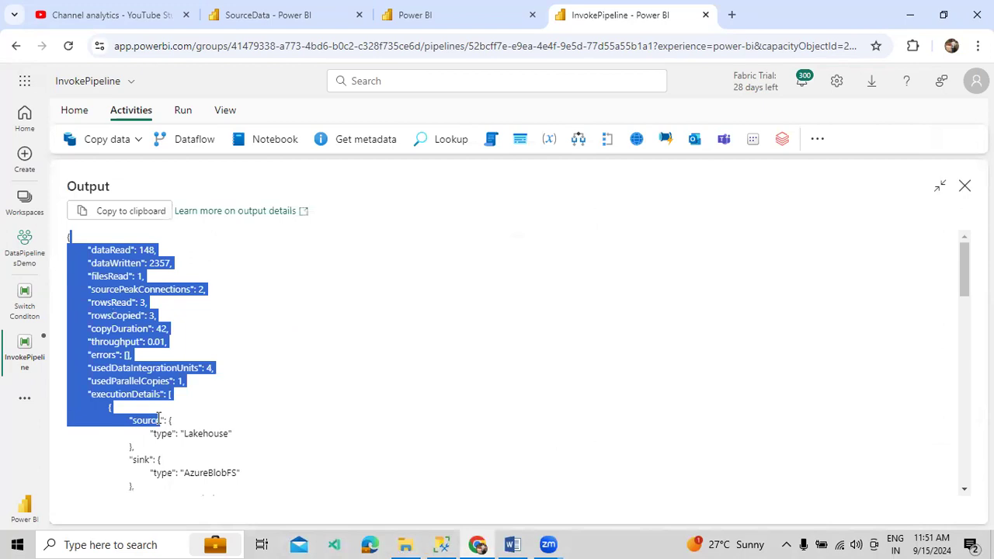
scroll(163, 423, "down", 5)
scroll(163, 423, "down", 5)
scroll(159, 427, "up", 3)
scroll(155, 429, "down", 5)
scroll(147, 435, "up", 2)
scroll(146, 434, "up", 5)
left_click(148, 391)
left_click_drag(157, 317, 87, 323)
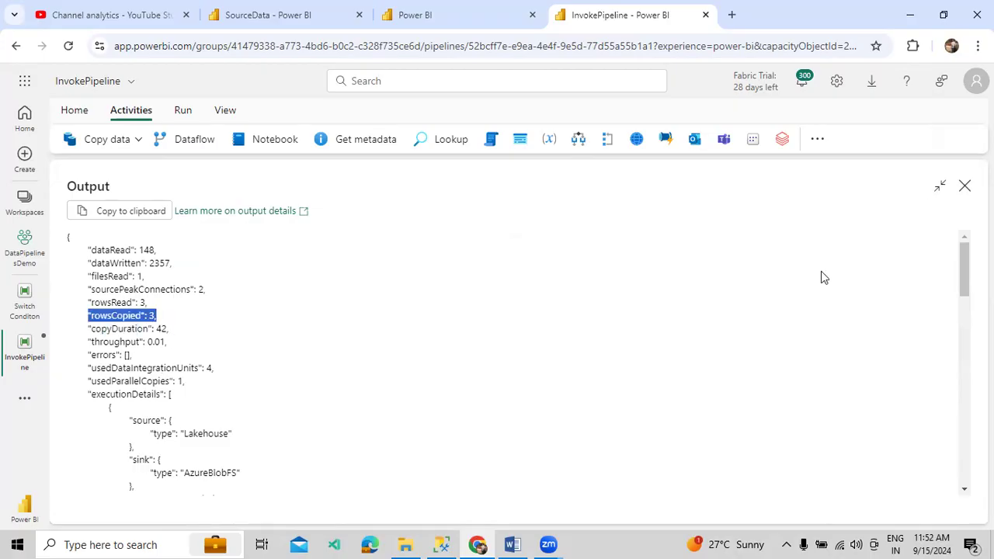
left_click(964, 186)
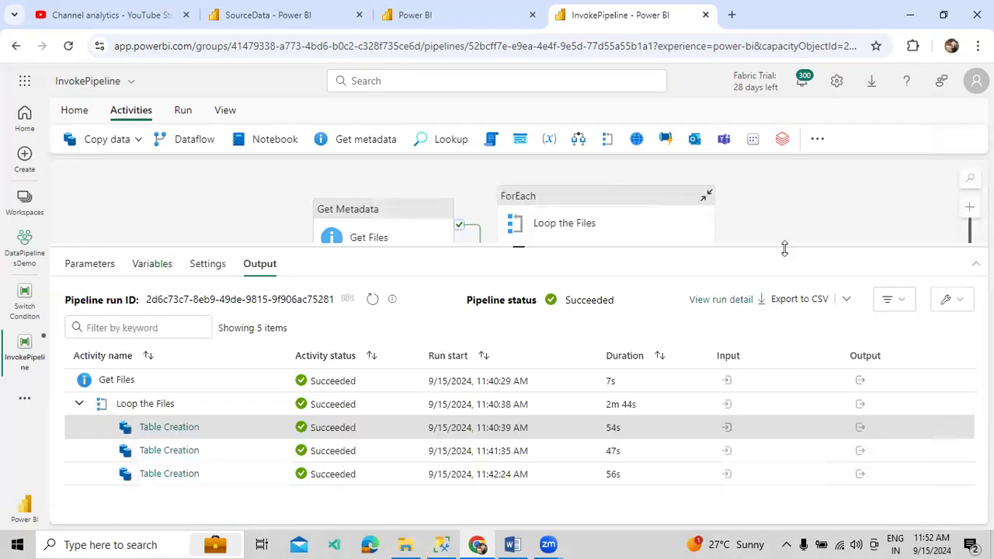
left_click(611, 225)
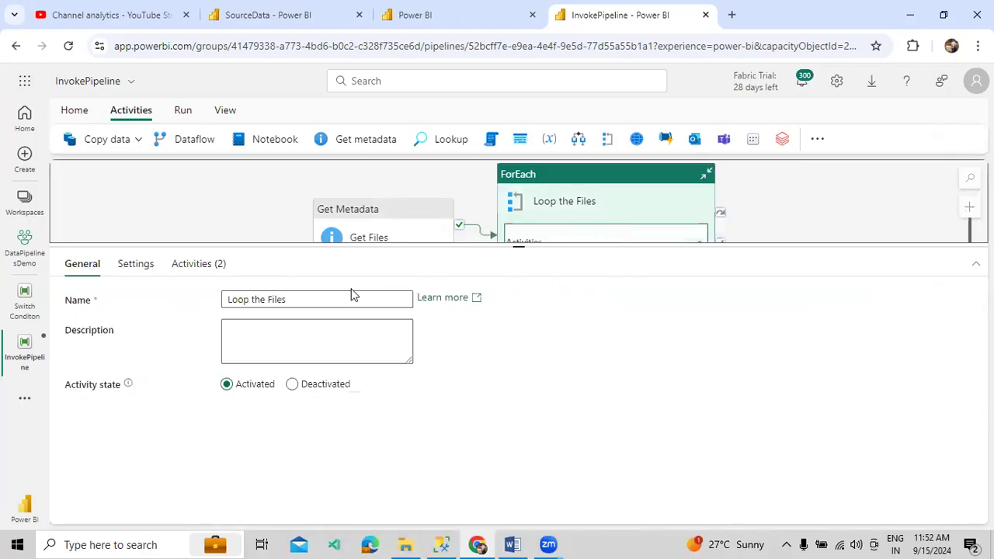
left_click(204, 265)
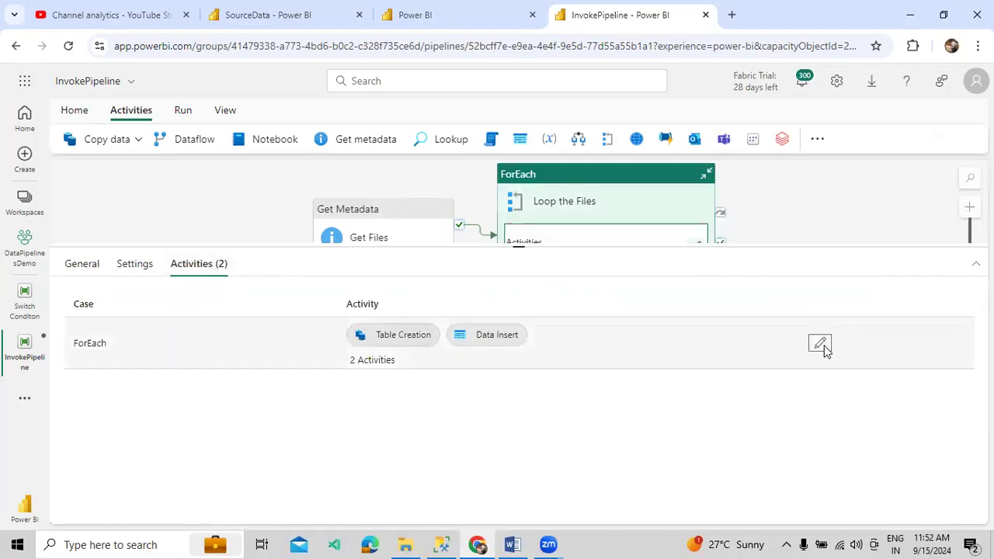
left_click(820, 344)
left_click(599, 205)
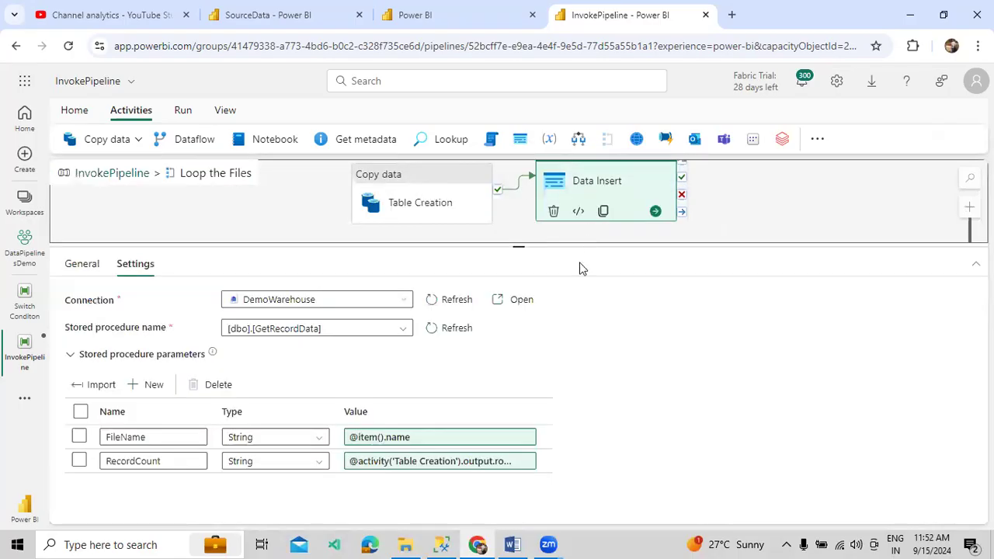
left_click(403, 462)
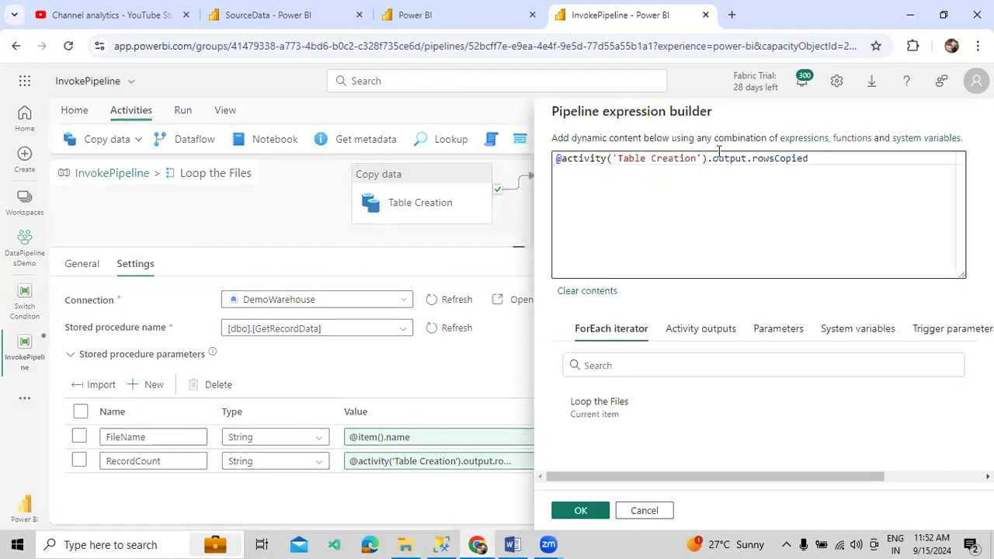
double_click(766, 160)
left_click(748, 191)
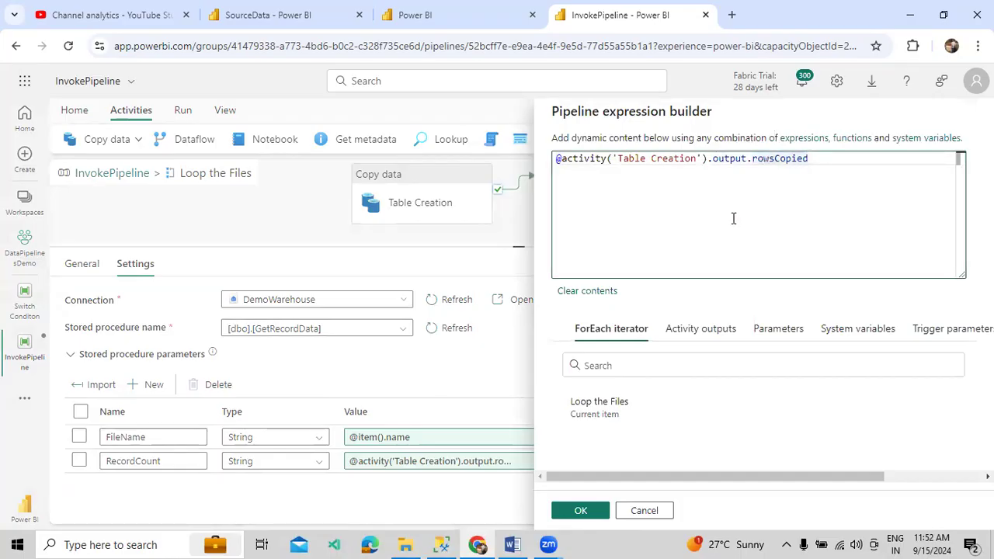
left_click(595, 513)
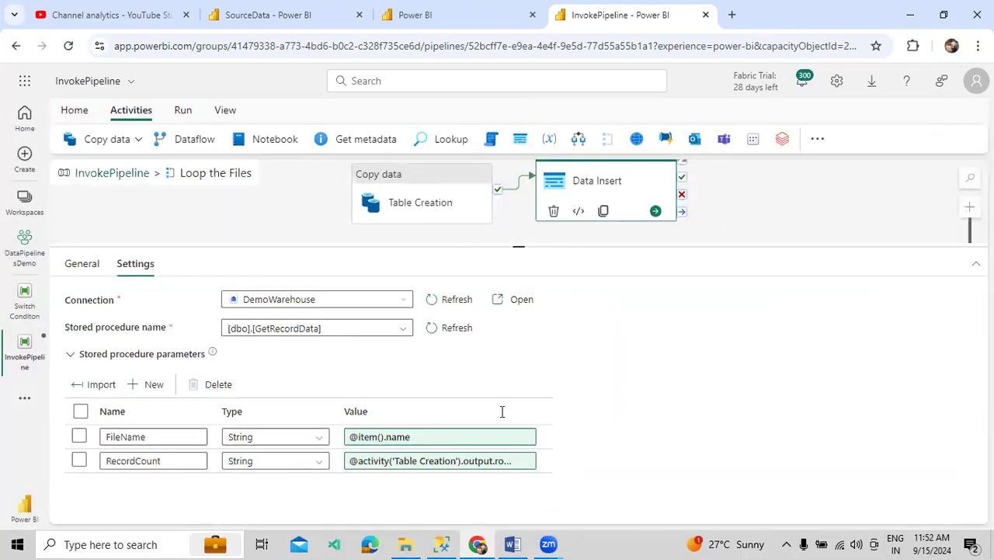
left_click(110, 176)
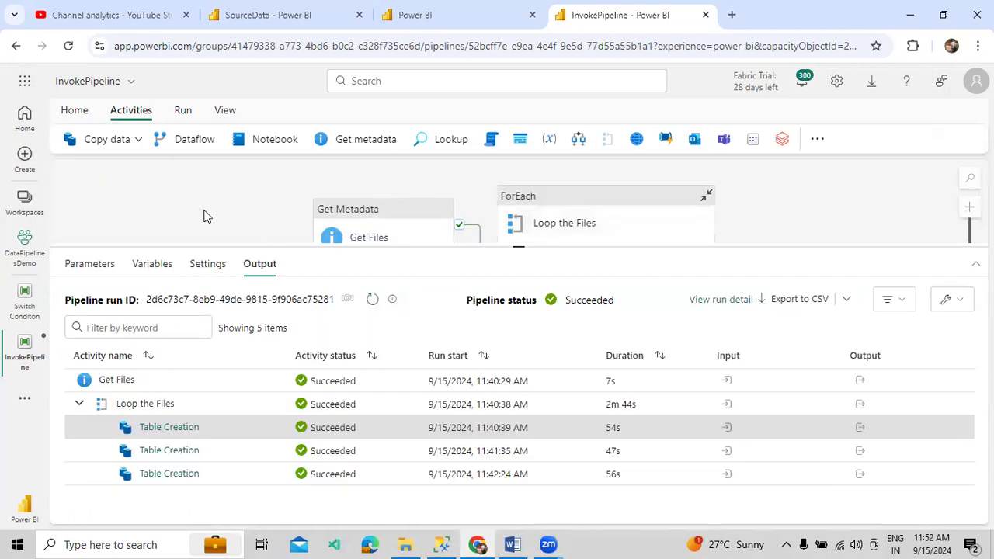
Save and run the InvokePipeline, enlarging the canvas and Output area to follow progress
left_click(184, 110)
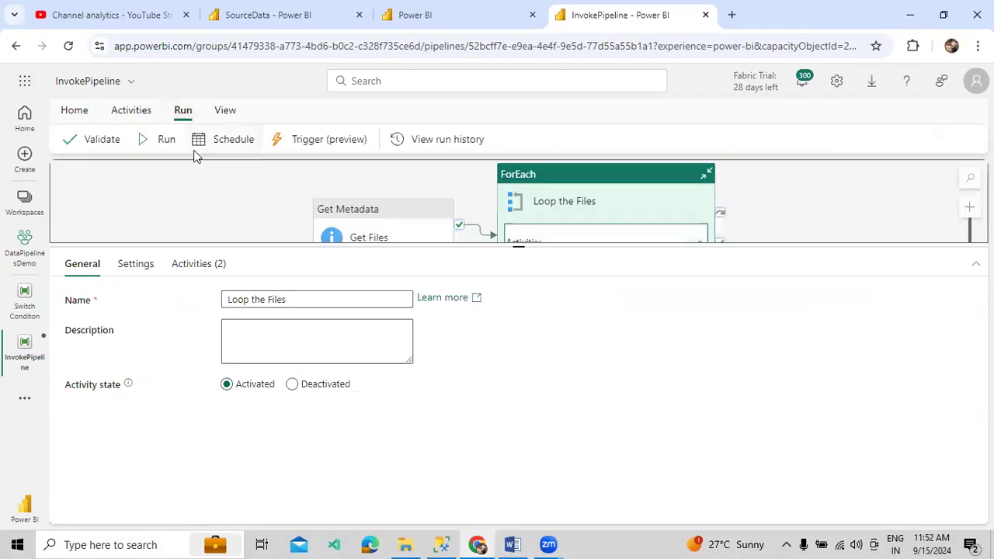
left_click(165, 147)
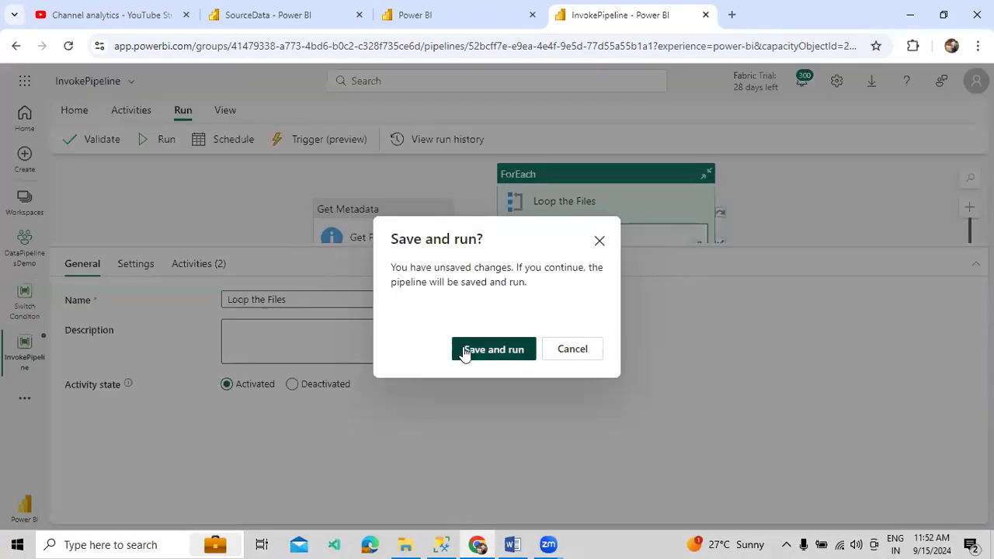
left_click(461, 352)
left_click_drag(834, 246, 841, 350)
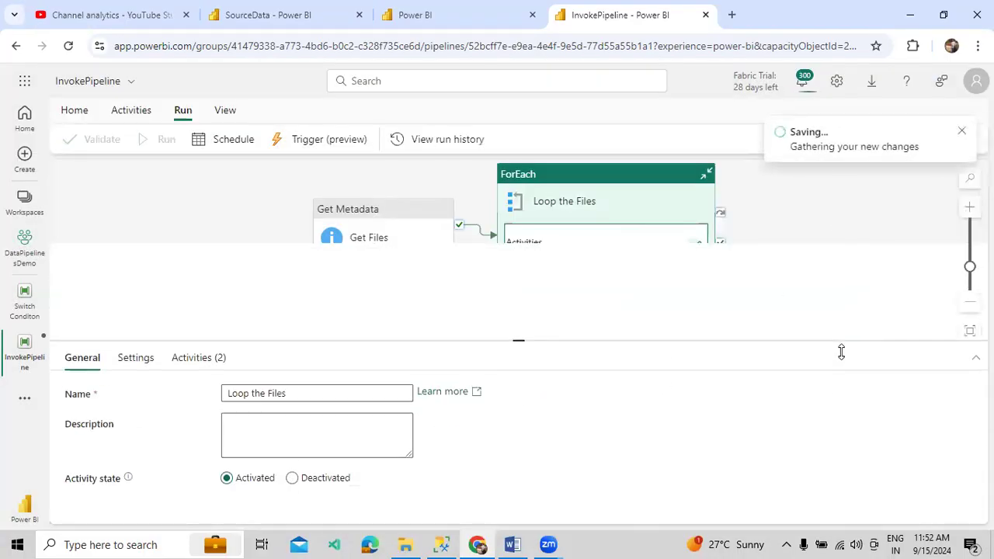
left_click(834, 268)
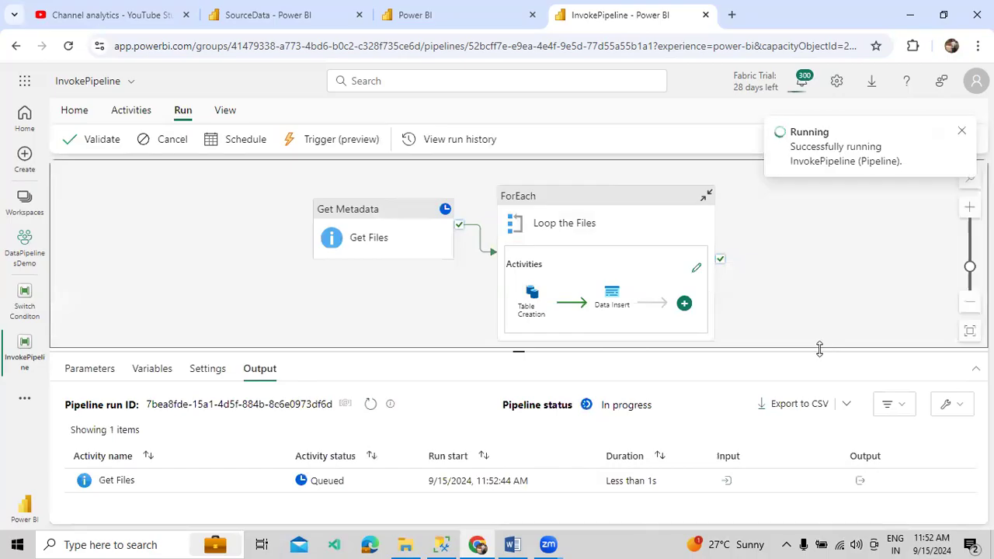
left_click_drag(823, 311, 820, 272)
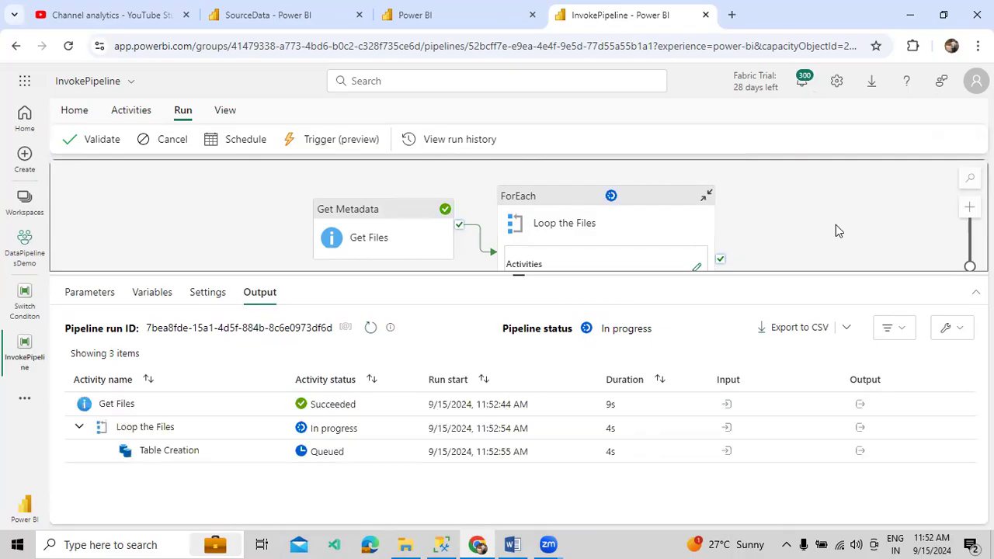
left_click(442, 545)
Add SELECT * FROM EmpRecordData on line 24 and run it together with the TempRecordCount query
scroll(270, 152, "up", 1)
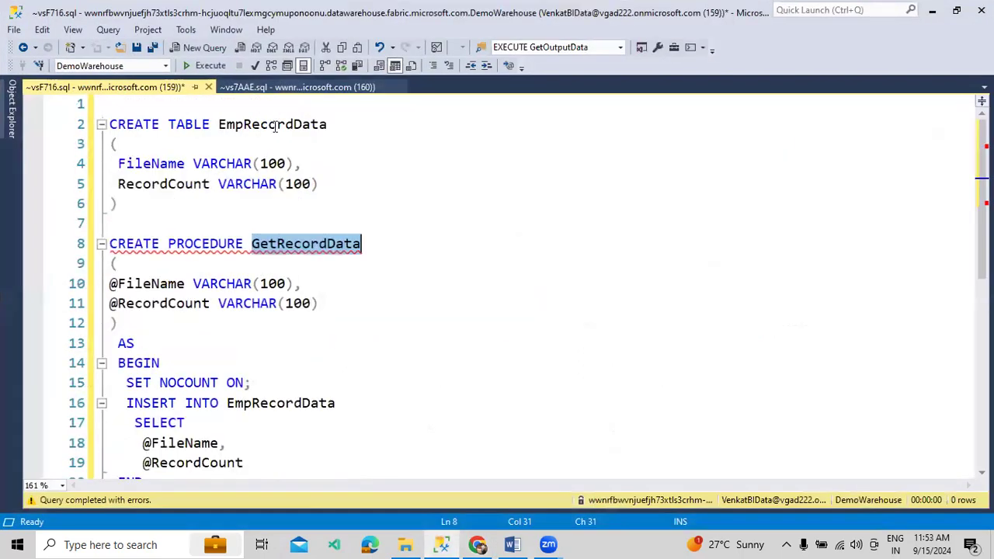
double_click(276, 127)
scroll(286, 284, "down", 4)
left_click(360, 326)
key("Return")
type("SEELC")
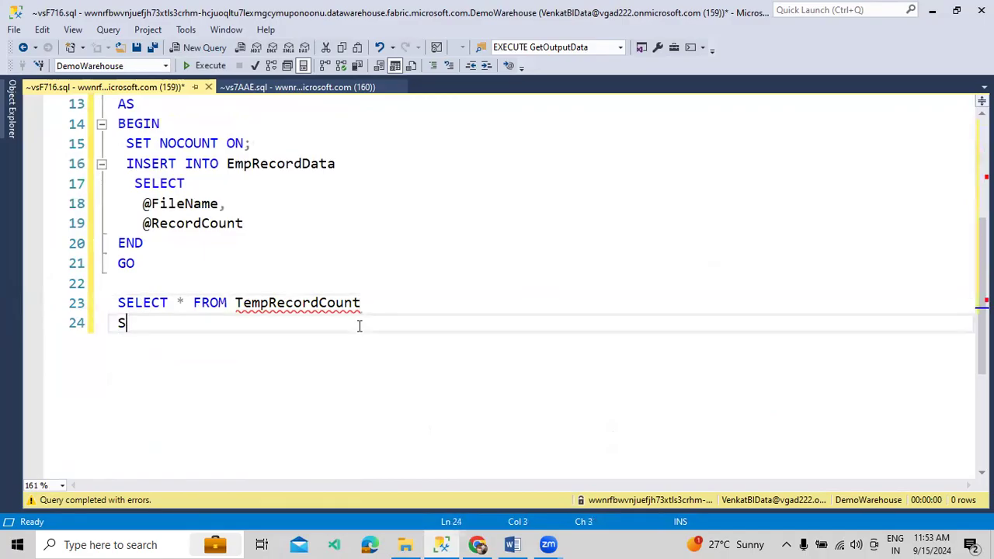
key("BackSpace")
key("BackSpace")
key("BackSpace")
type("LECT * FROM EmpRecordData")
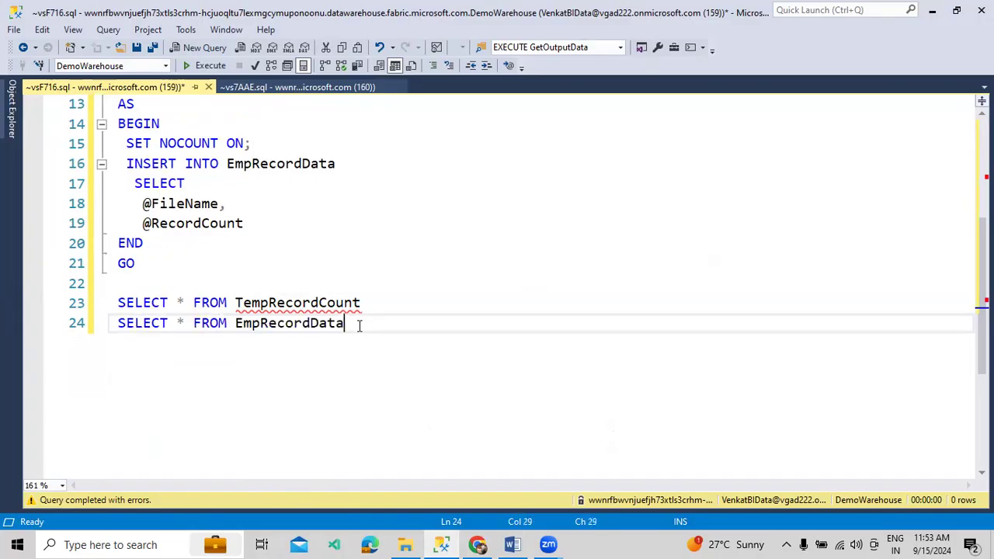
left_click_drag(453, 365, 88, 304)
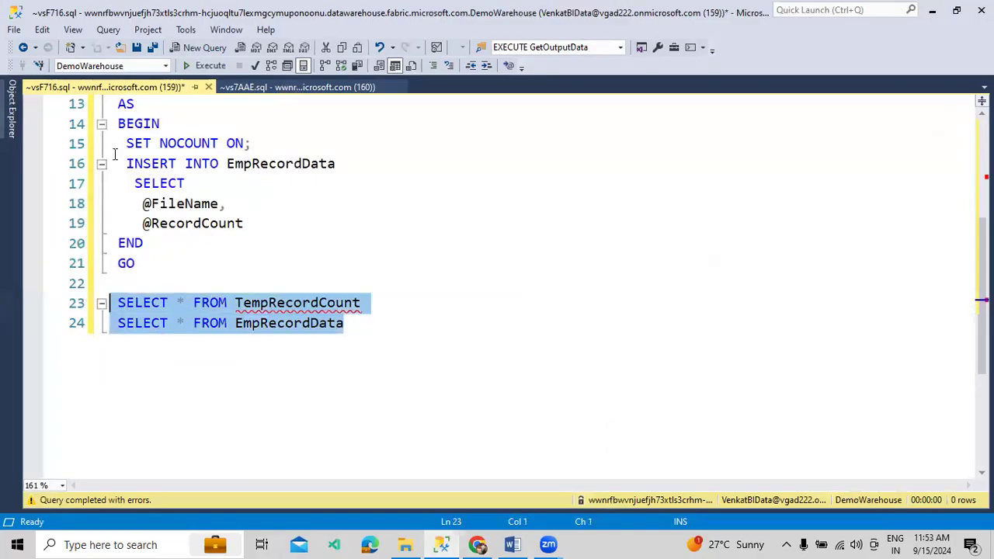
left_click(205, 66)
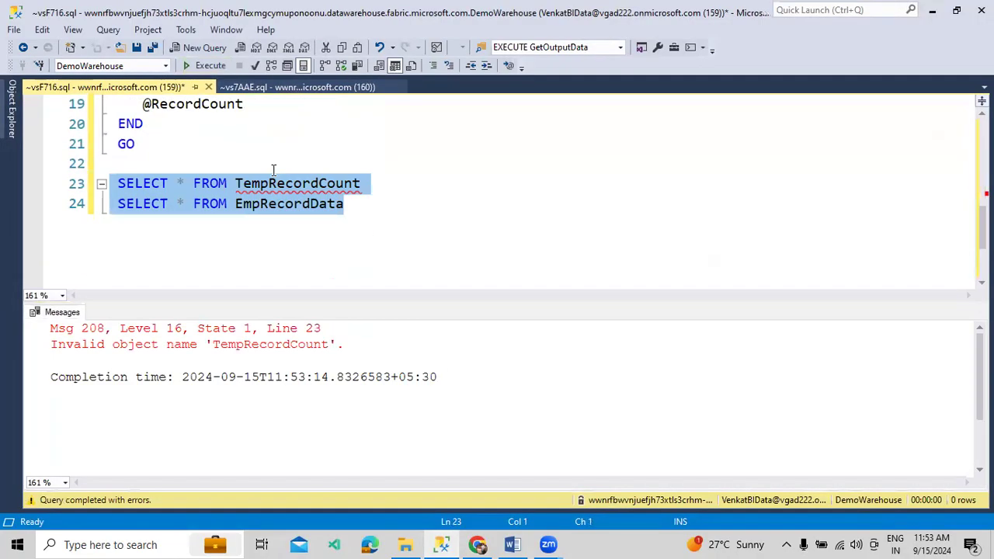
left_click(478, 544)
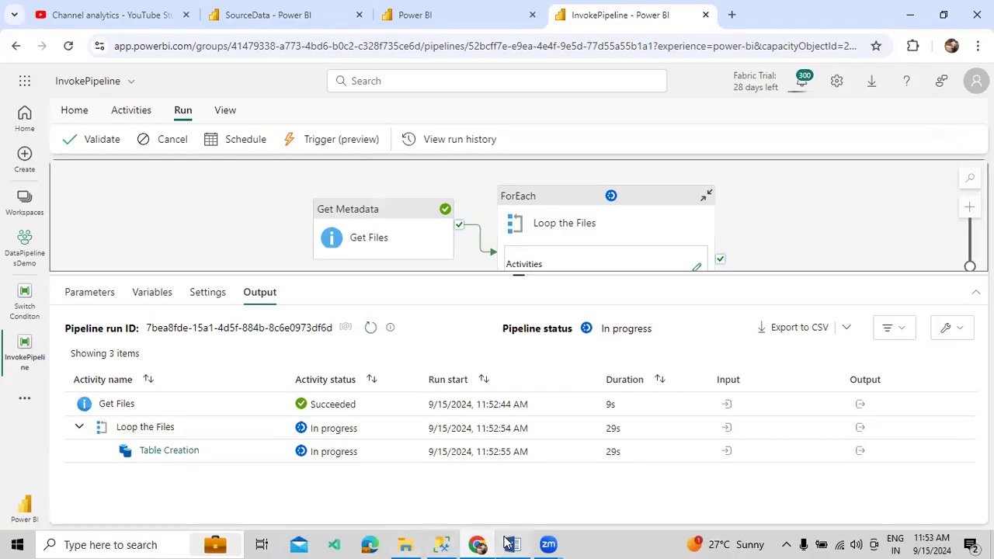
key("alt+Tab")
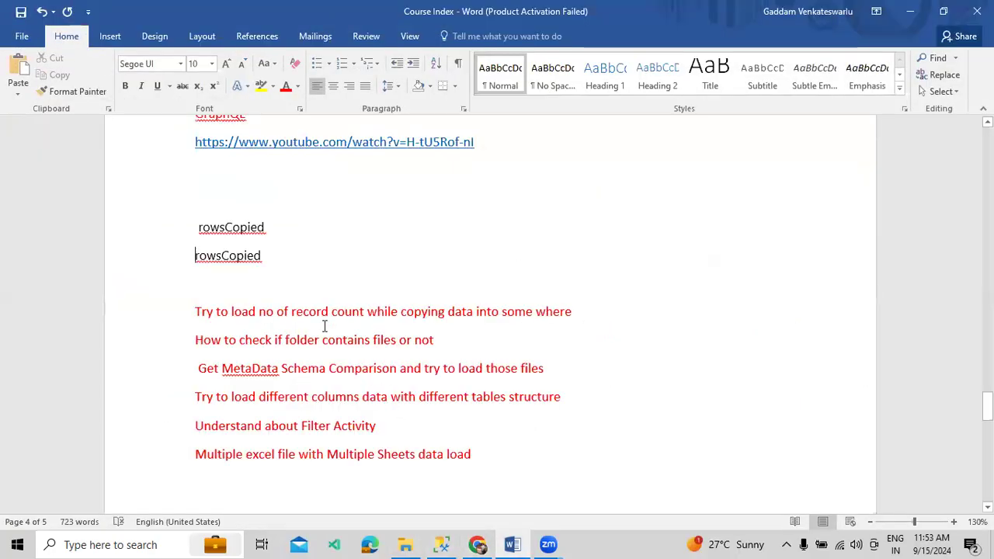
left_click_drag(245, 374, 573, 365)
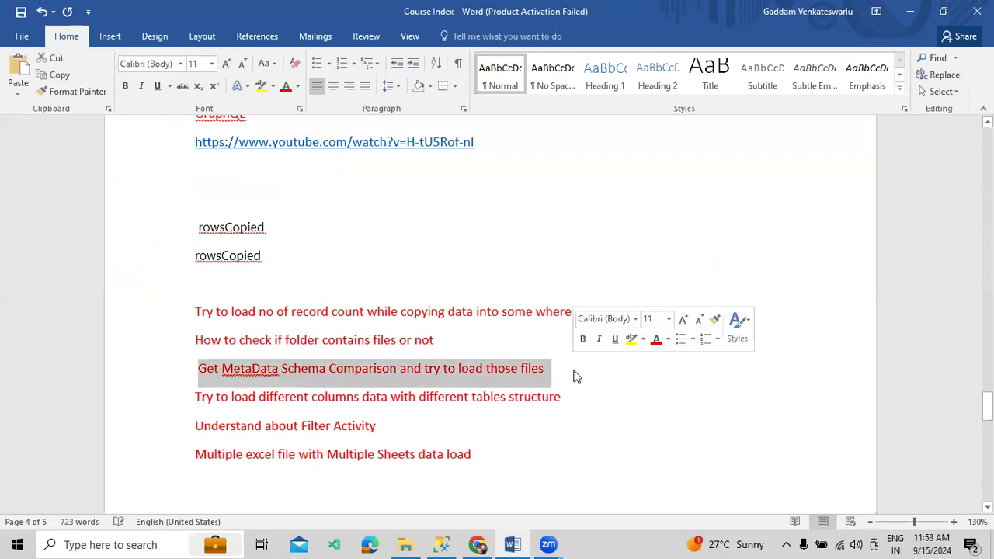
left_click(572, 405)
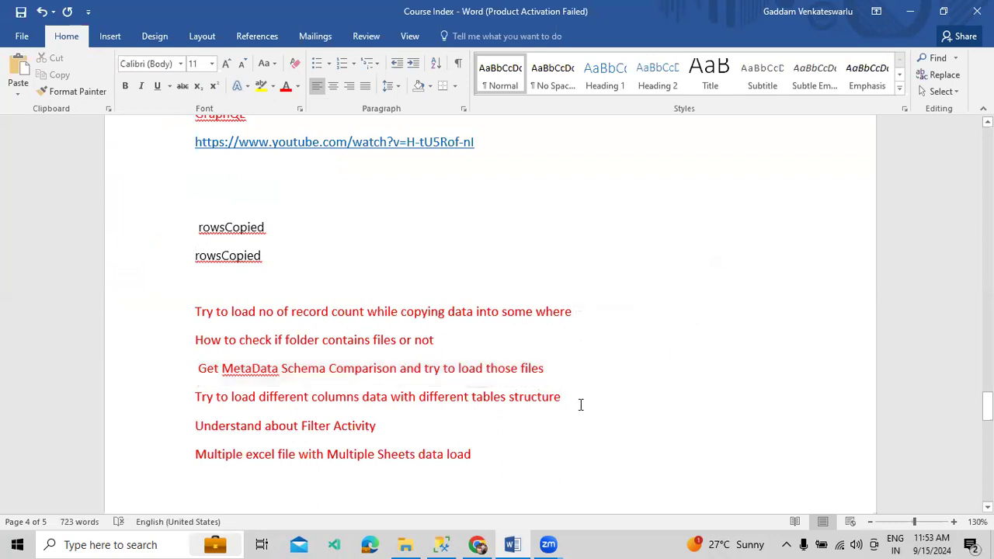
left_click_drag(578, 403, 248, 380)
left_click_drag(397, 436, 206, 377)
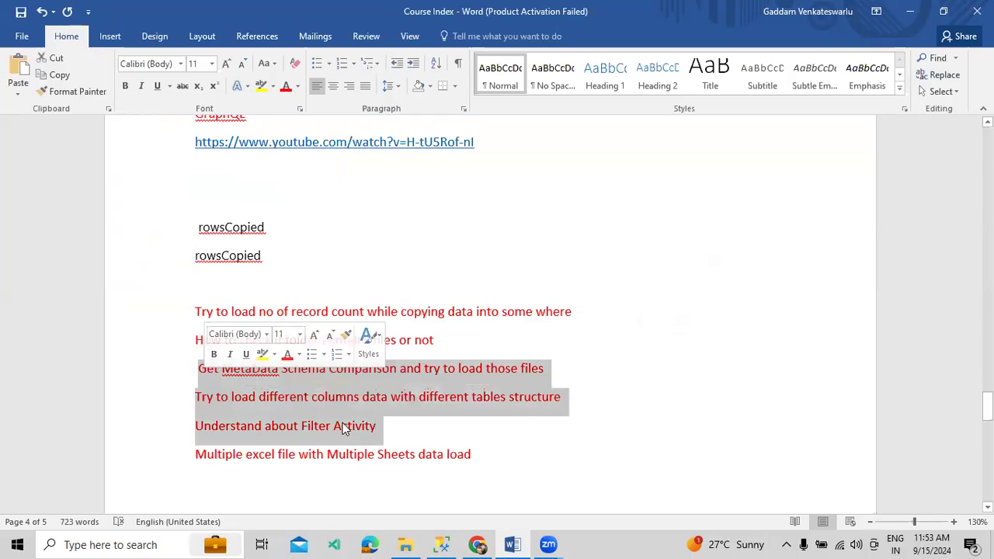
left_click(477, 545)
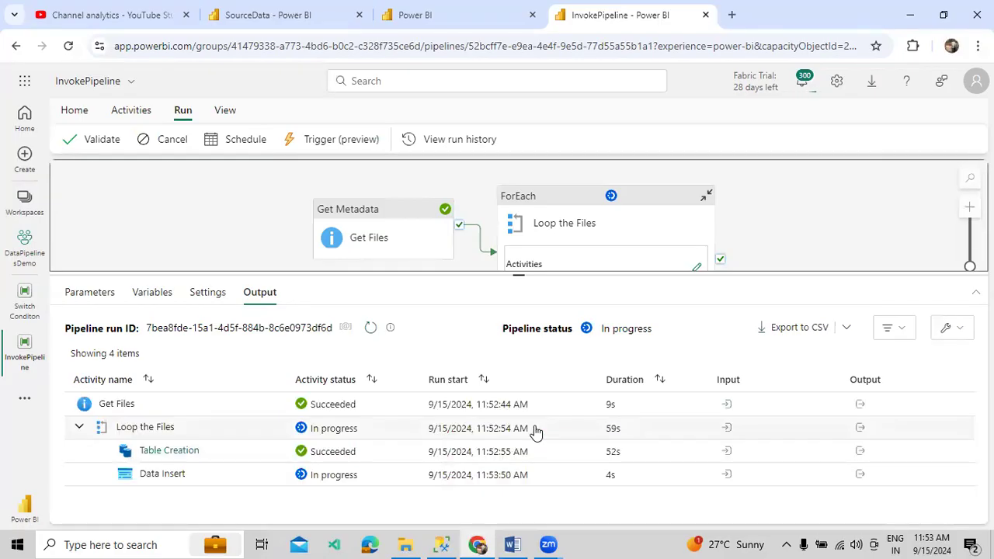
Rerun both SELECTs, enlarge the results, and check the AUSData.csv row with count 3
left_click(441, 544)
left_click(208, 66)
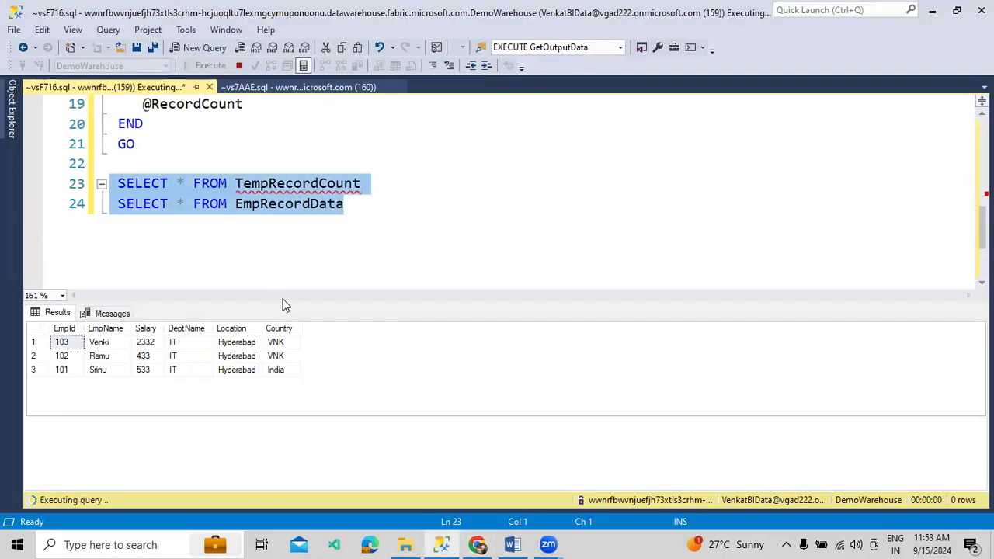
left_click_drag(283, 303, 293, 232)
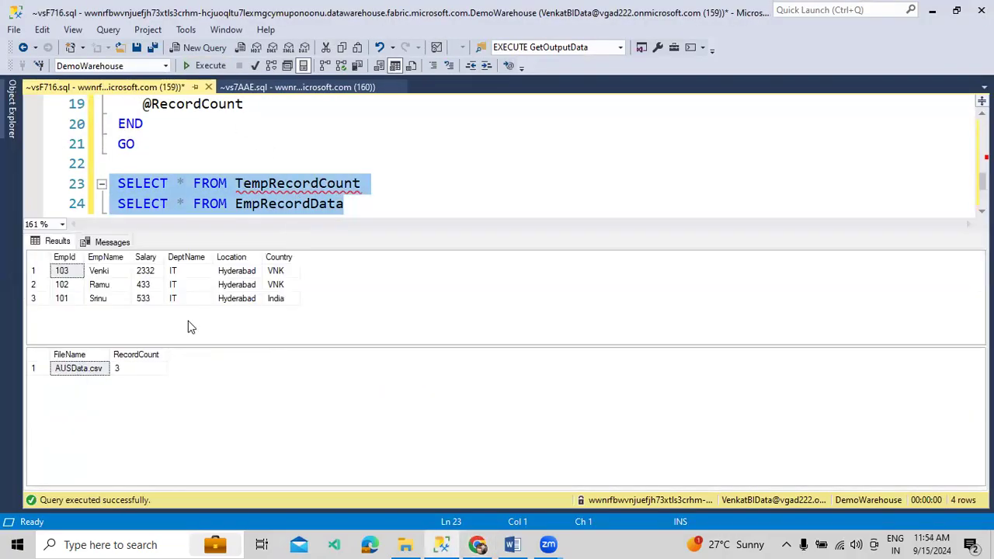
left_click(115, 369)
left_click_drag(79, 368, 138, 363)
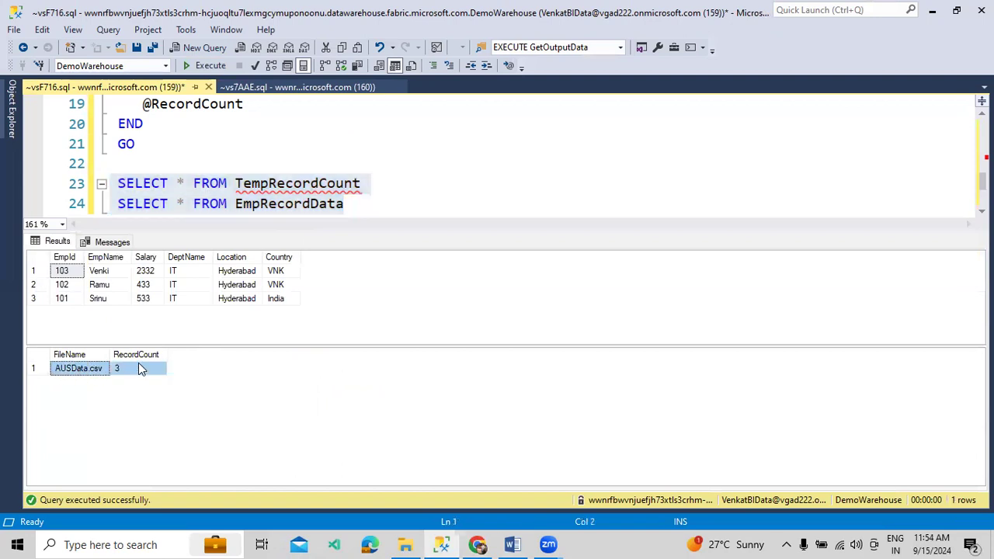
left_click_drag(381, 203, 96, 221)
left_click(184, 65)
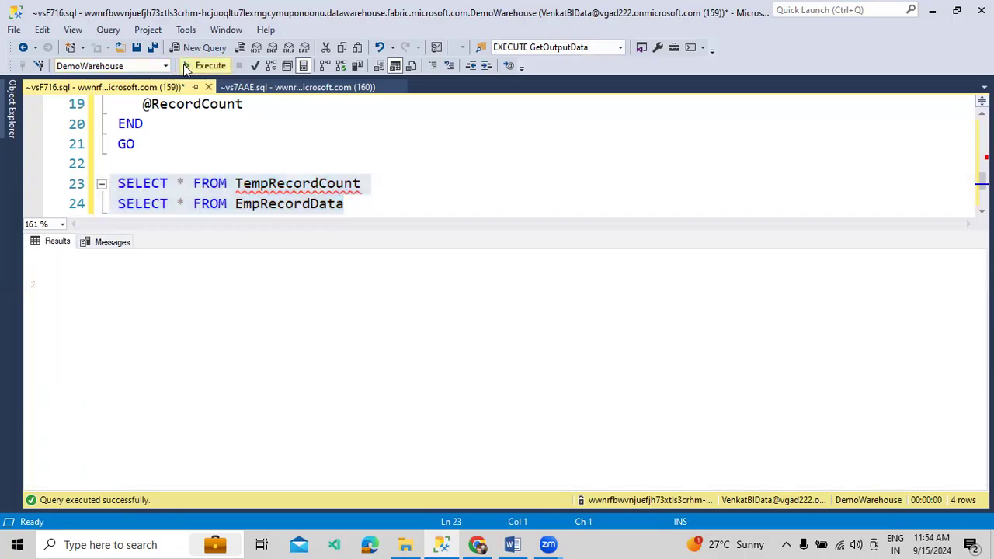
left_click(479, 543)
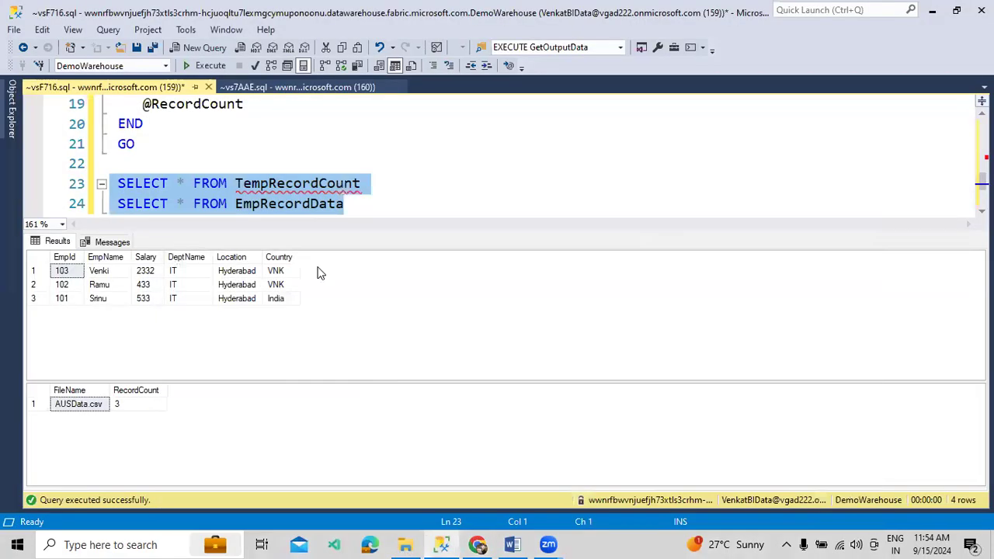
left_click(206, 66)
left_click(477, 544)
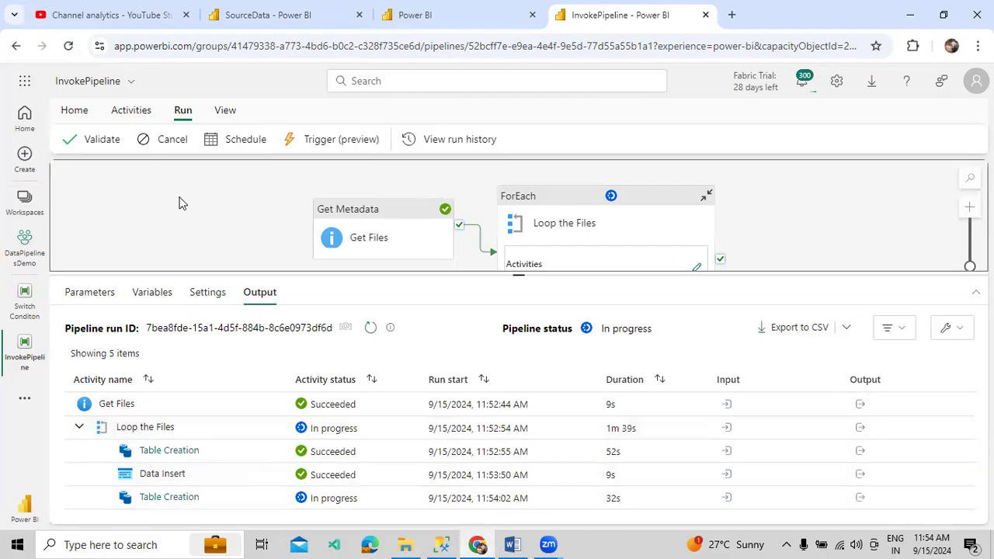
Rerun the queries repeatedly until the log shows MXData.csv at 4 and AUSData.csv at 3
left_click(441, 544)
left_click(211, 69)
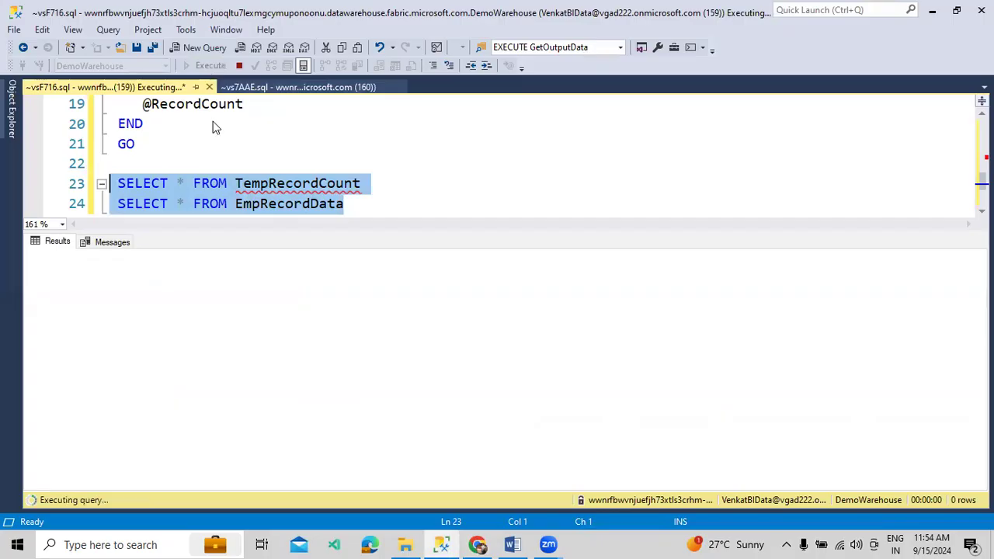
left_click(87, 313)
left_click_drag(78, 273, 287, 371)
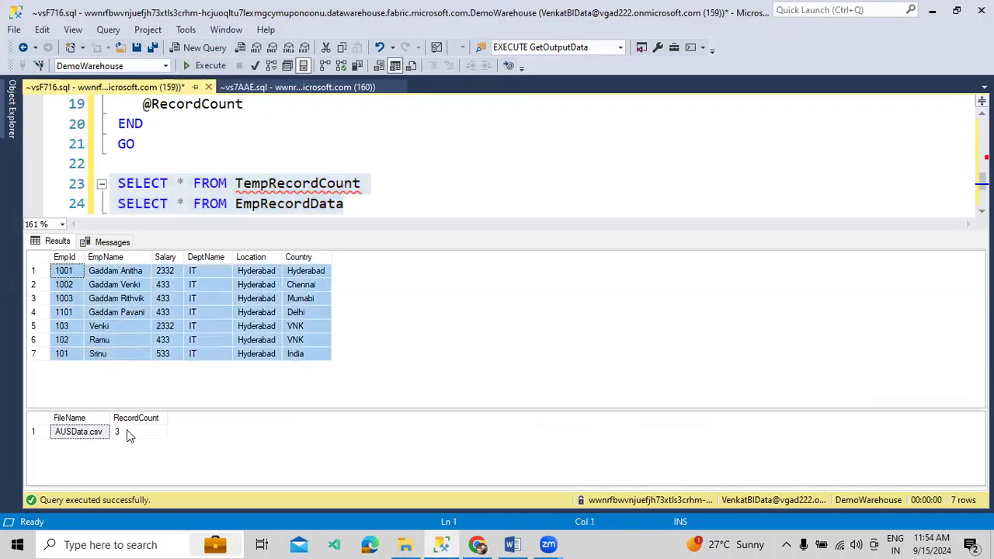
left_click_drag(362, 203, 101, 185)
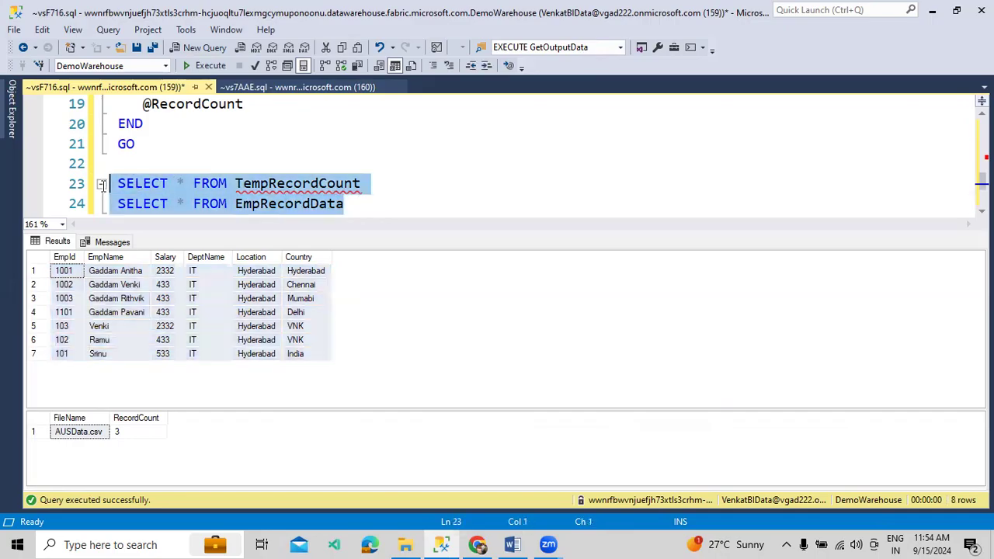
left_click(184, 67)
left_click(184, 67)
left_click(184, 67)
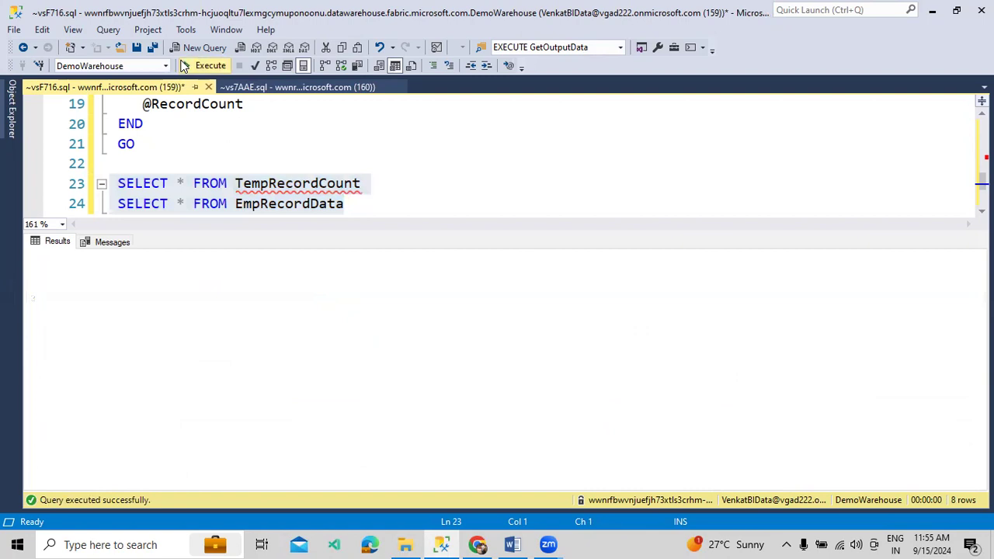
left_click(184, 66)
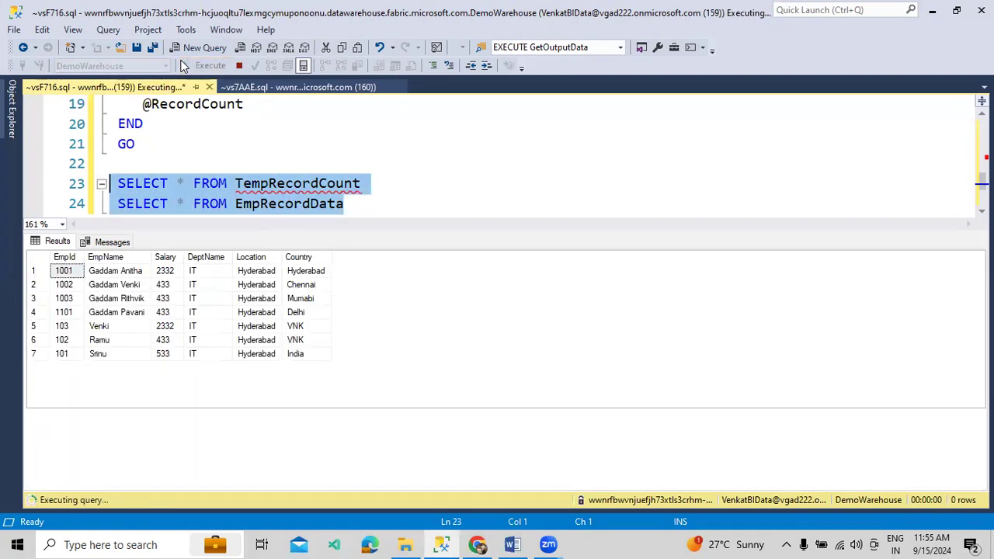
left_click_drag(117, 423, 164, 447)
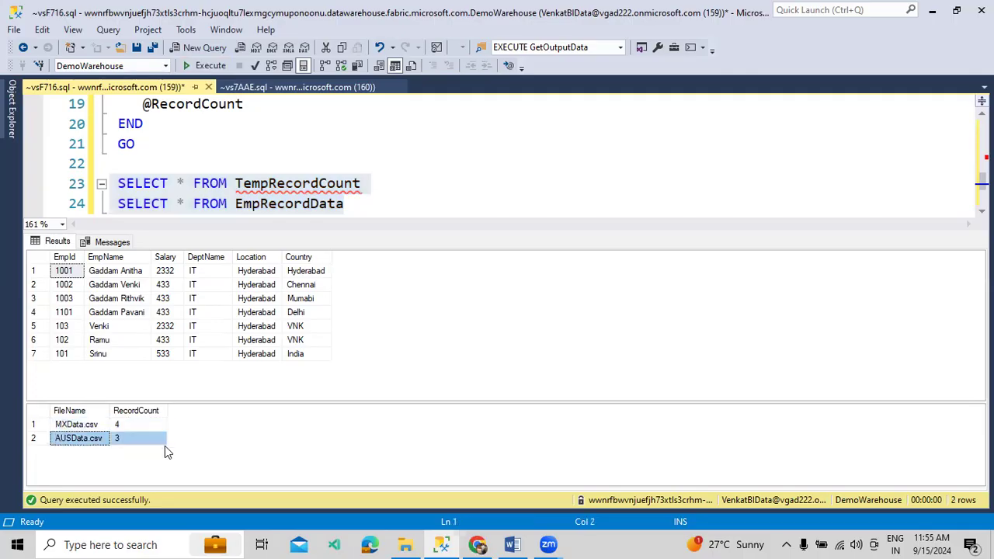
left_click(477, 544)
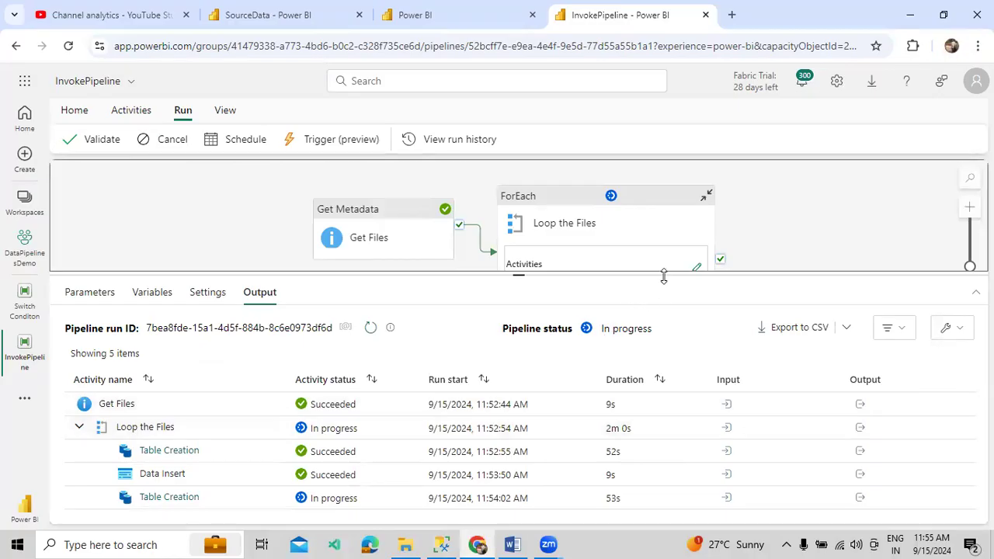
Resize the run output and canvas to show the ForEach loop's activities
left_click_drag(668, 264, 669, 244)
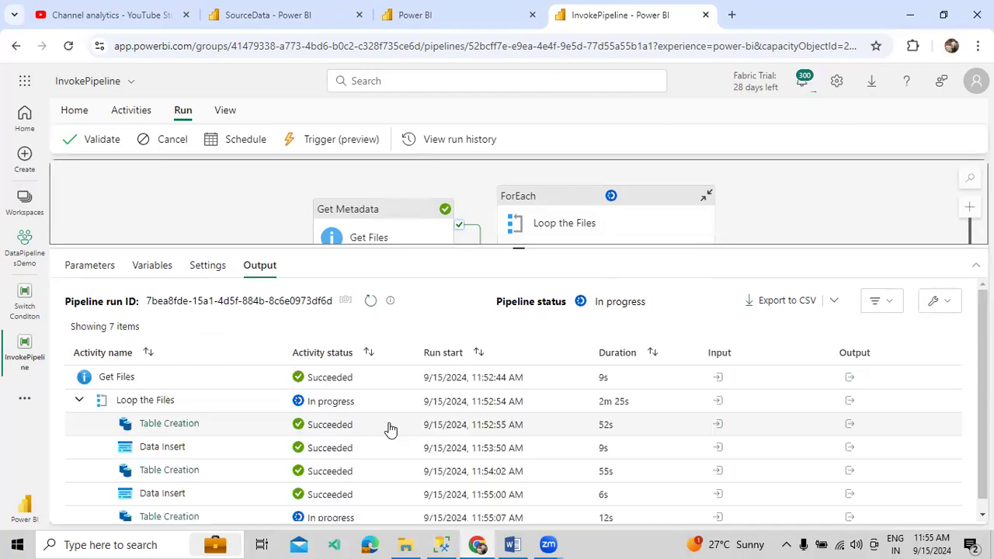
scroll(391, 429, "down", 1)
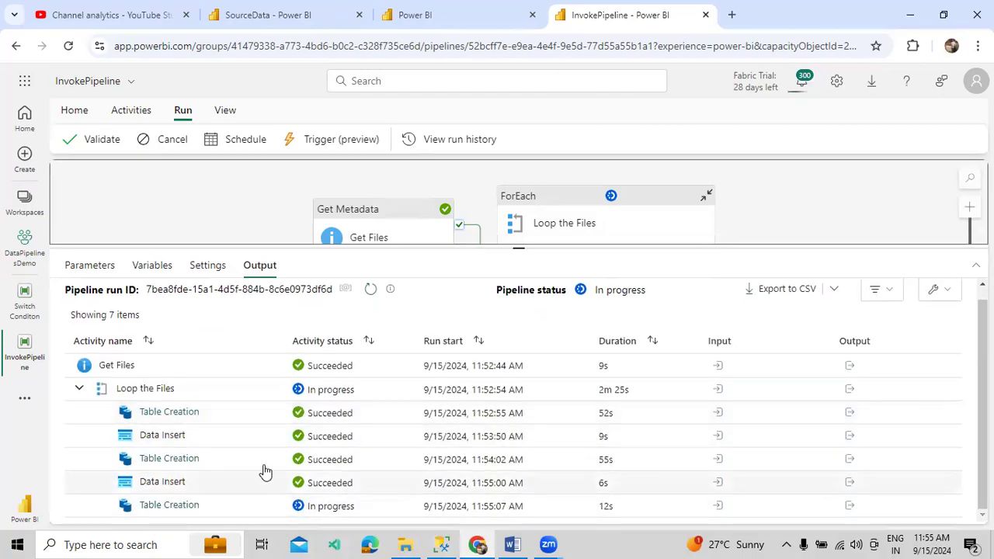
scroll(419, 427, "up", 1)
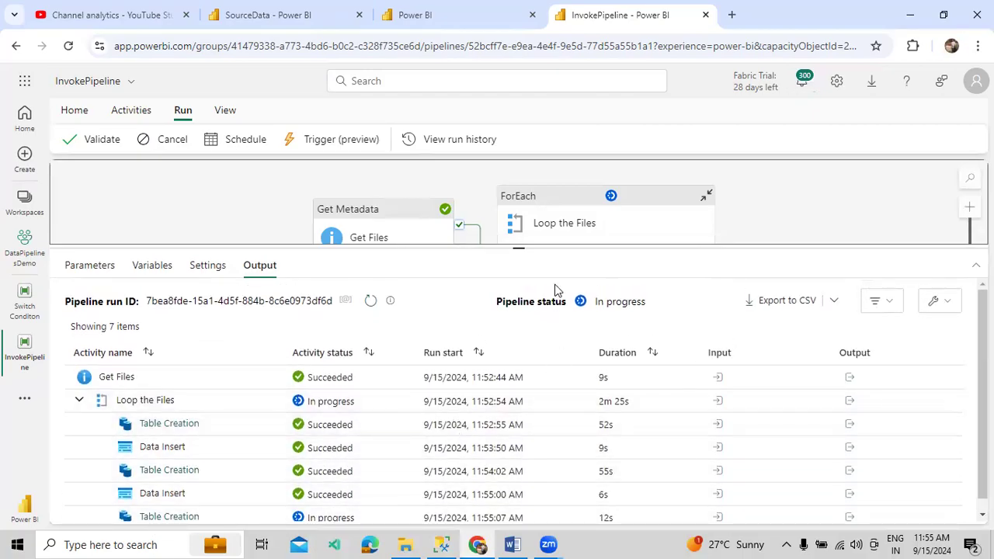
left_click_drag(549, 246, 550, 282)
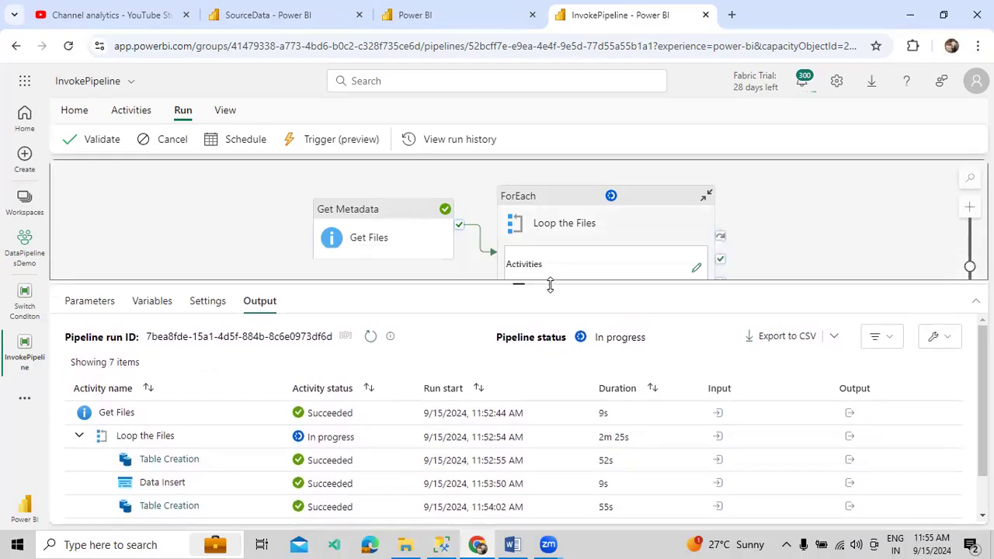
Browse the full list of pipeline activities, close it, and switch to SSMS
left_click(138, 115)
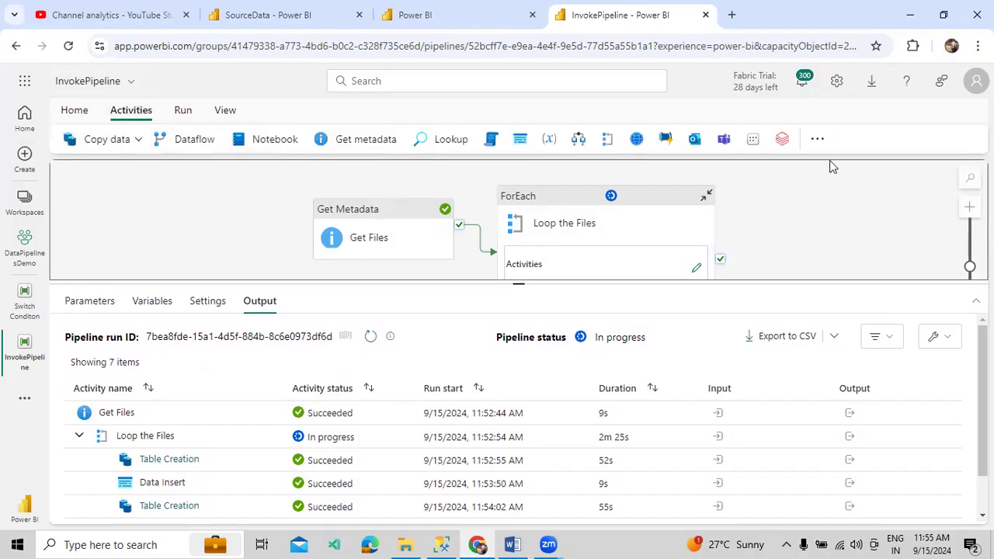
left_click(817, 143)
mouse_move(864, 231)
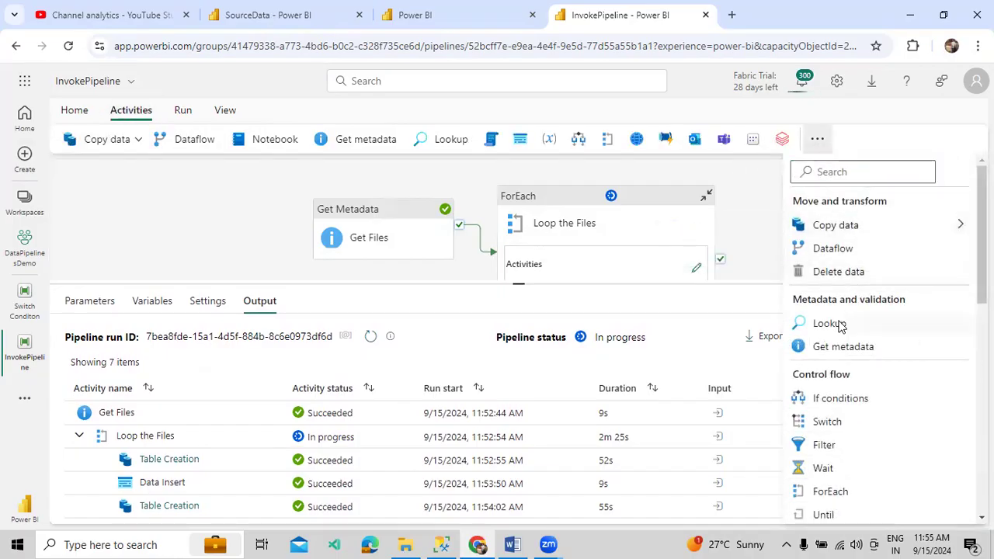
scroll(840, 345, "down", 1)
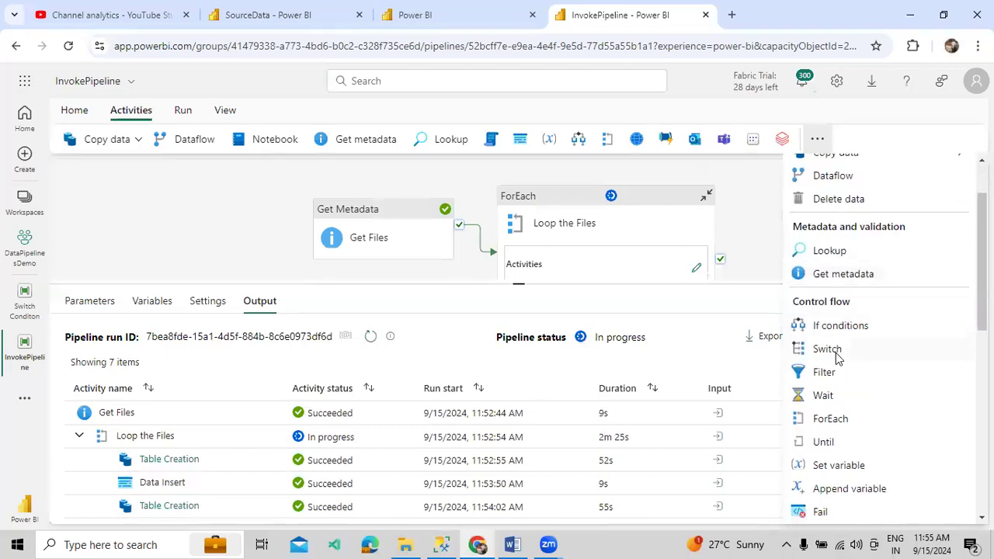
scroll(837, 420, "down", 1)
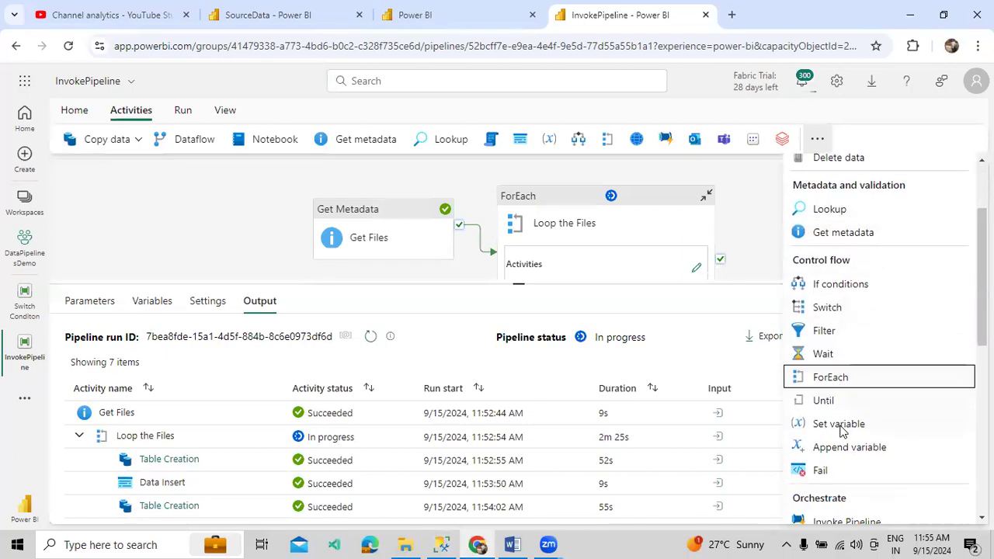
scroll(830, 412, "down", 3)
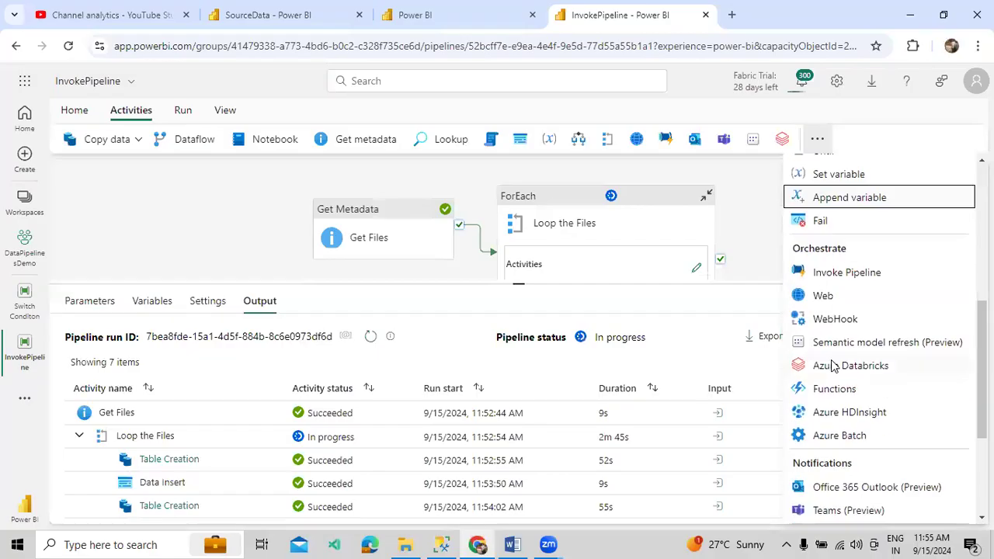
scroll(848, 322, "down", 3)
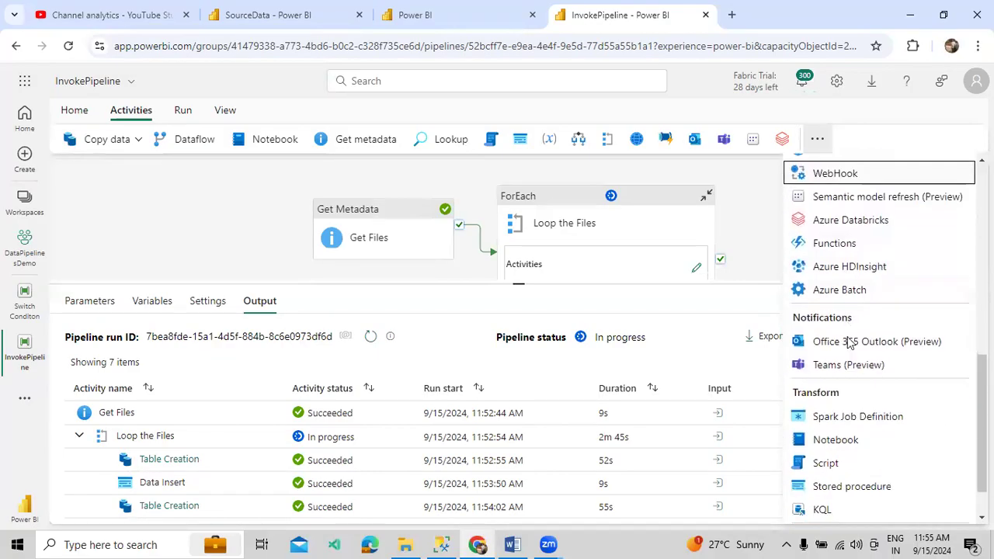
scroll(815, 357, "up", 5)
scroll(804, 347, "up", 2)
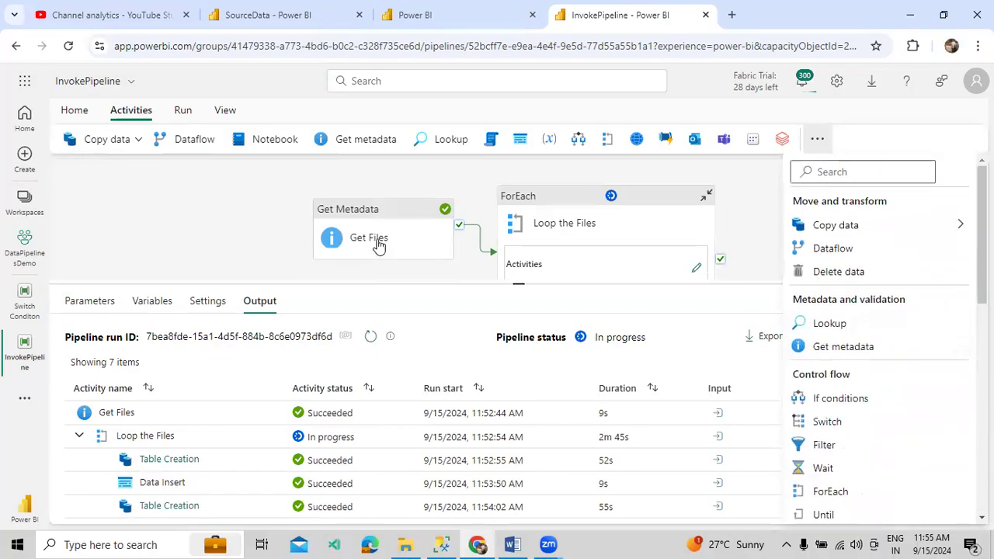
left_click(210, 211)
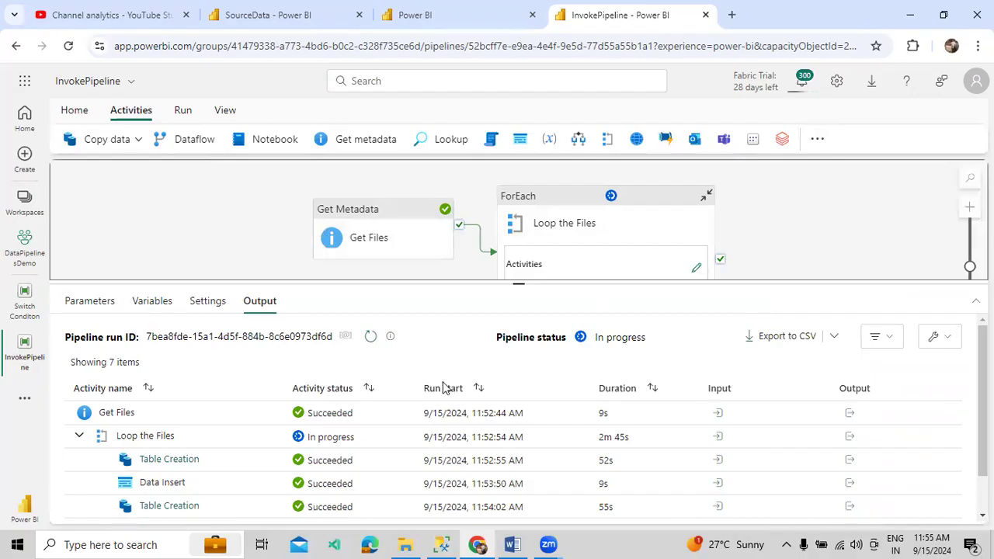
key("alt+Tab")
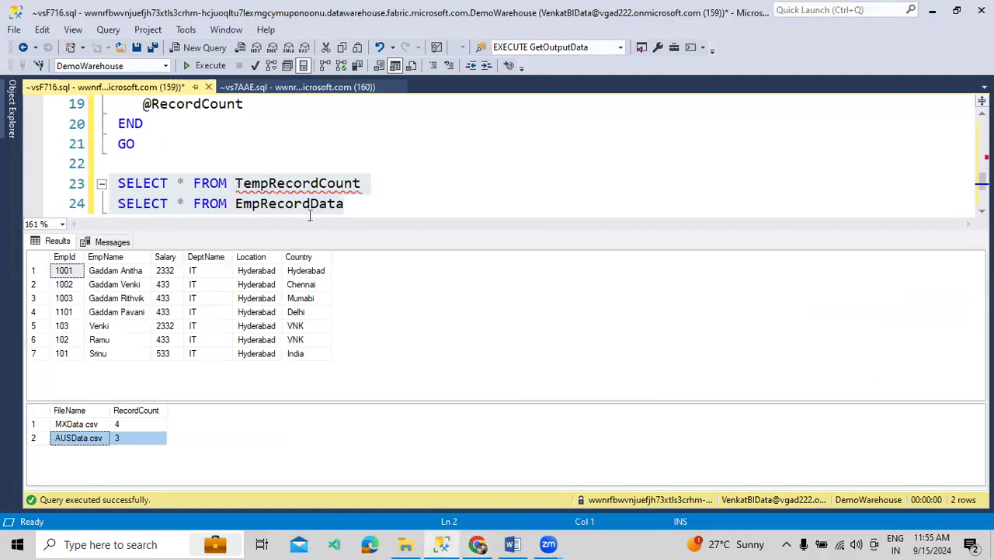
Rerun the TempRecordCount and EmpRecordData queries and check the pipeline's progress in Fabric
left_click_drag(361, 203, 84, 186)
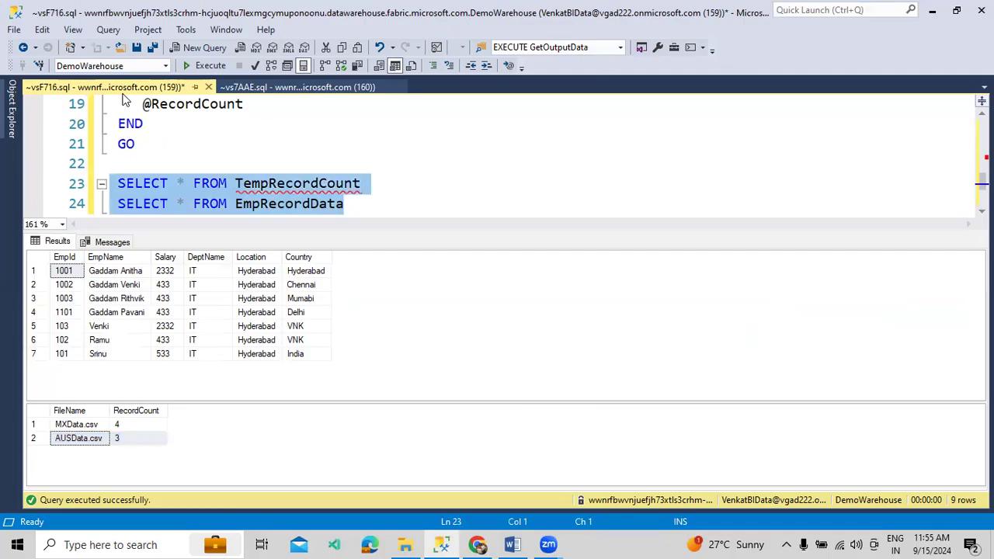
left_click(218, 67)
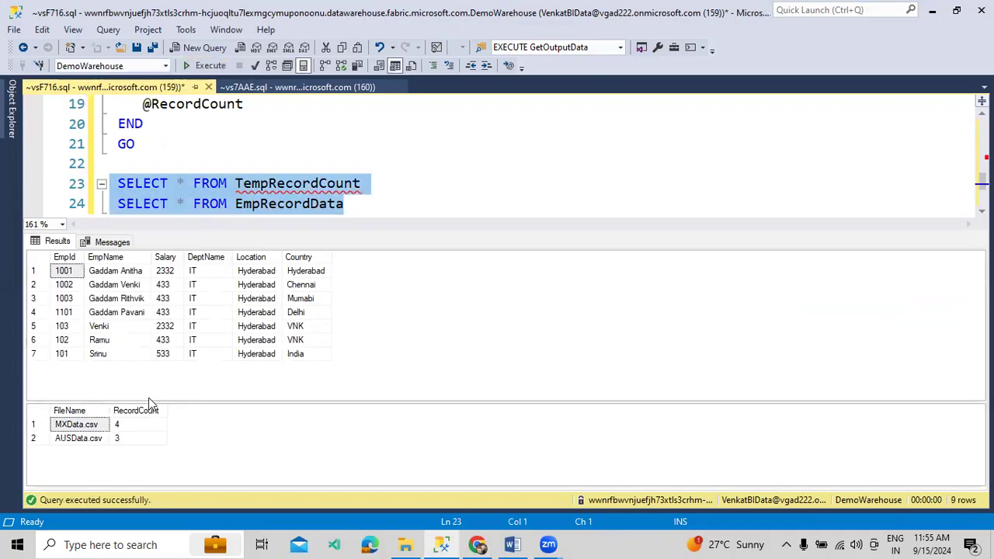
left_click(477, 544)
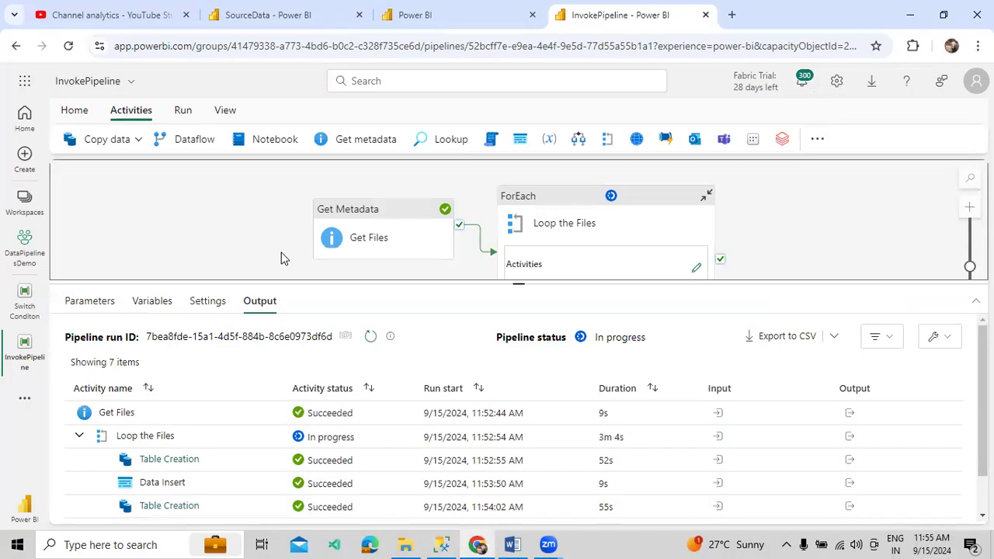
scroll(329, 477, "down", 2)
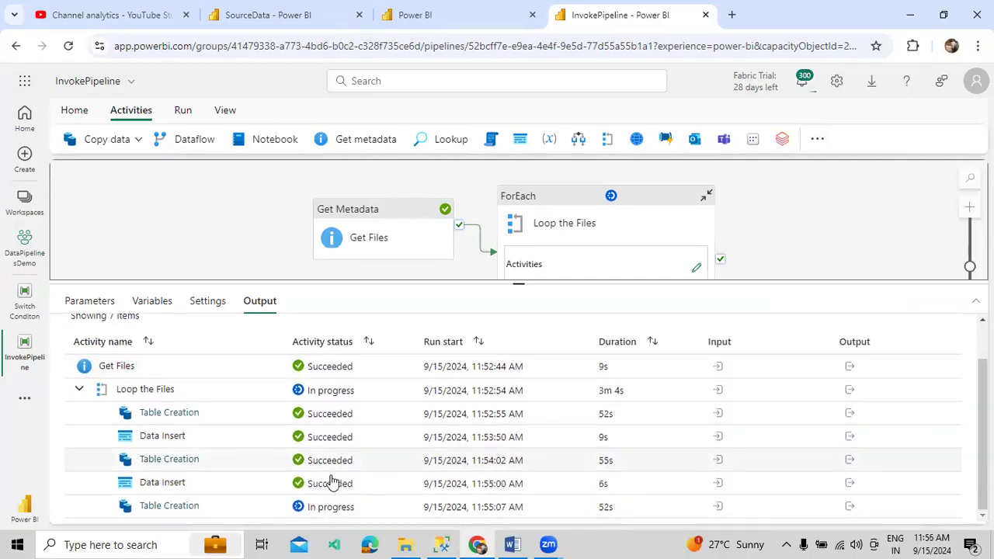
left_click(441, 545)
Run the selected queries and review the employee rows and the logged file names and counts
left_click(198, 69)
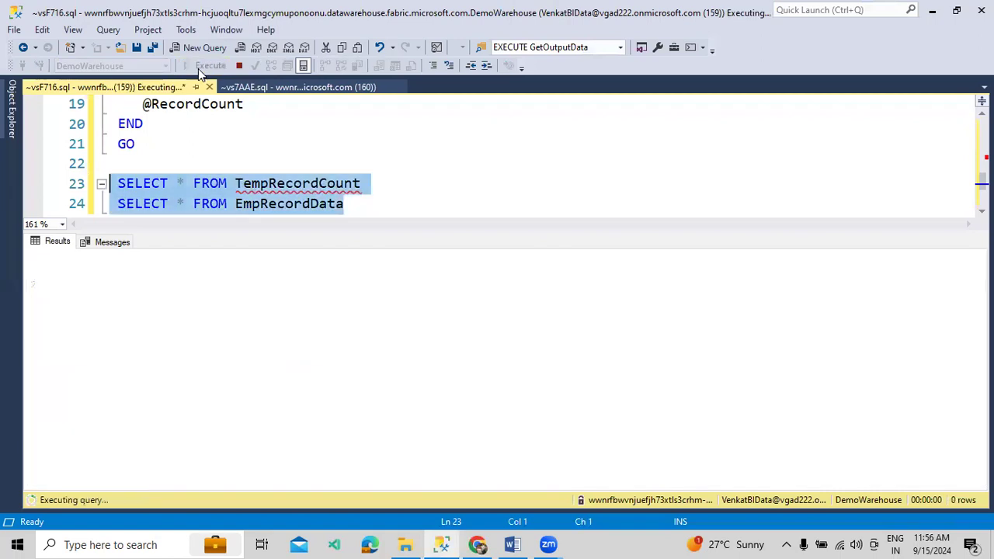
left_click(162, 312)
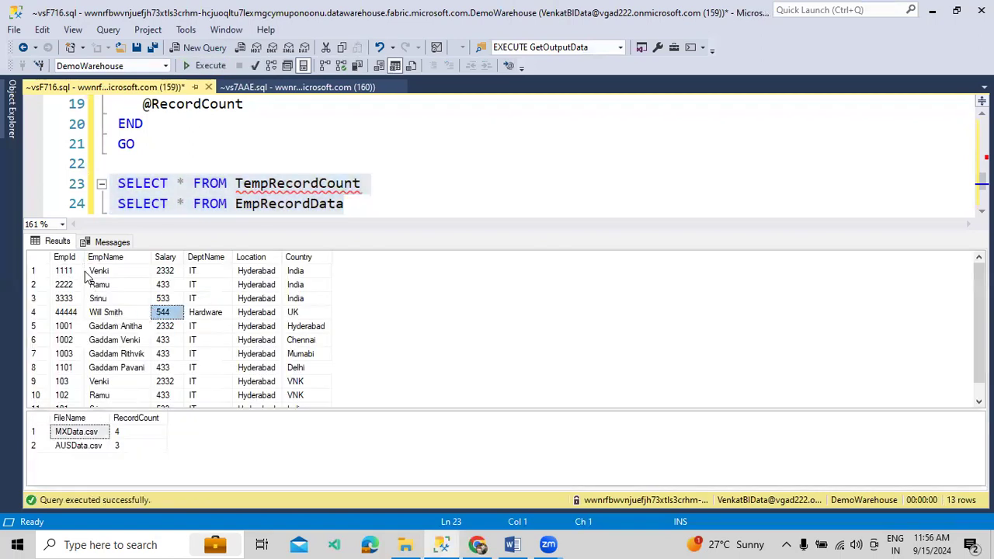
left_click_drag(163, 315, 307, 409)
left_click_drag(129, 445, 59, 431)
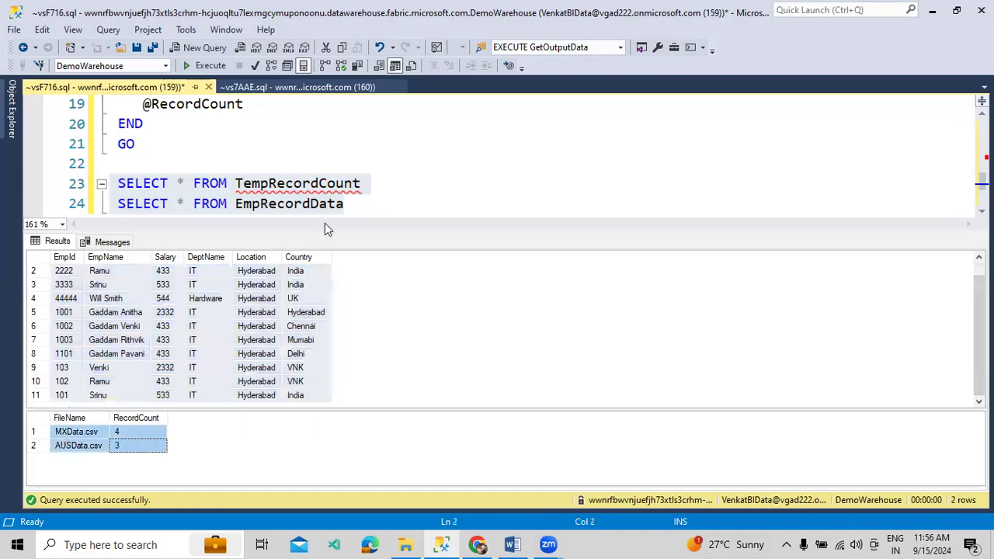
Rerun the two SELECT statements to confirm UKData.csv 4 appears beside MXData.csv 4 and AUSData.csv 3
key("ctrl+r")
left_click_drag(384, 220, 81, 183)
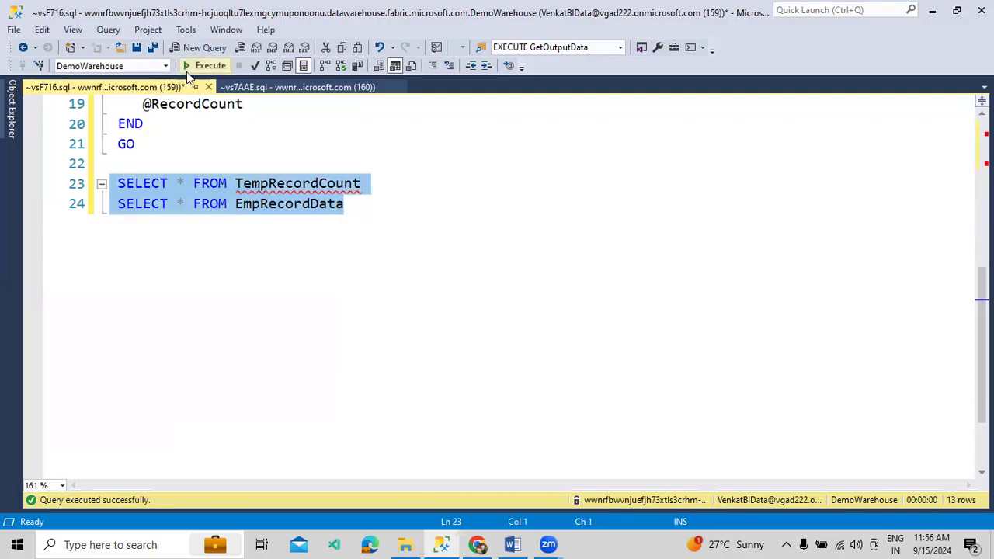
left_click(202, 68)
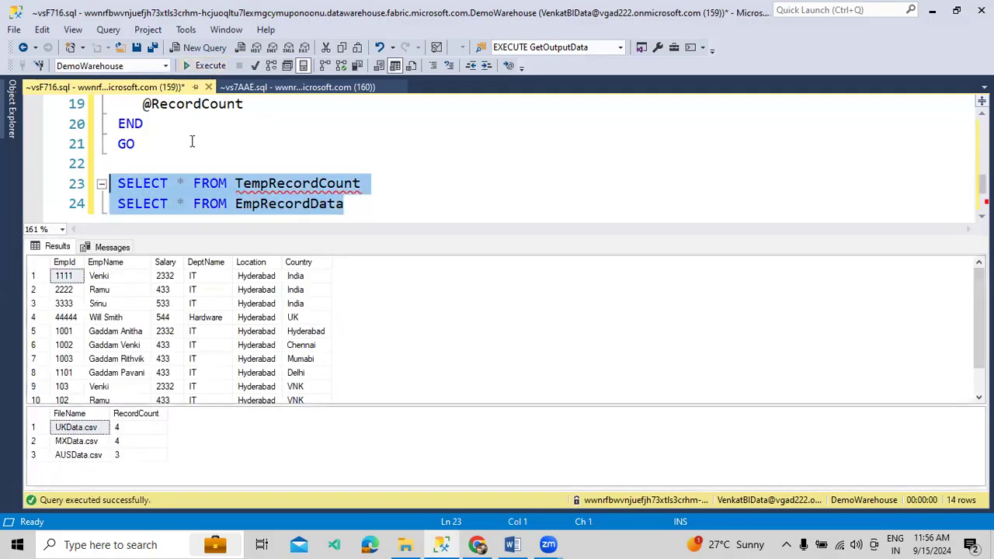
left_click(105, 457)
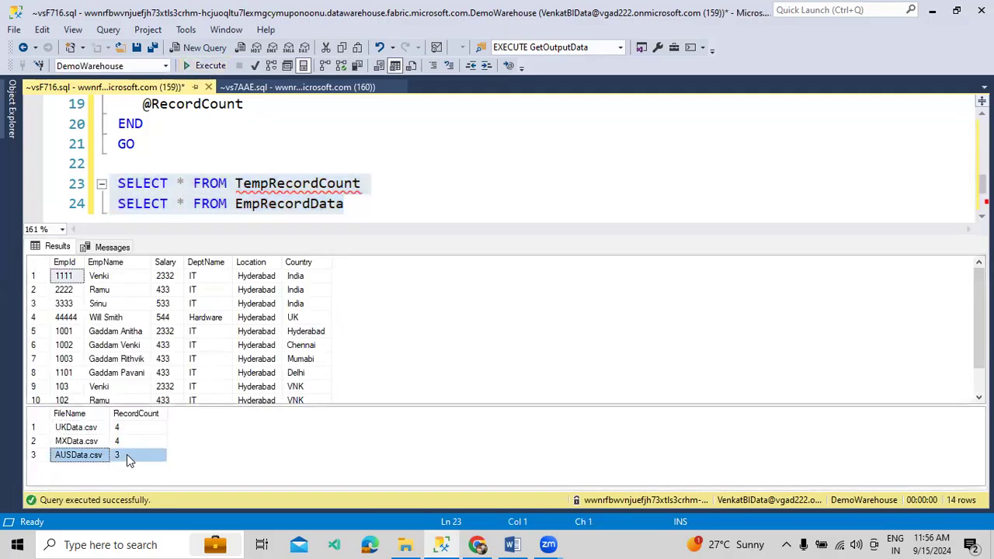
left_click_drag(80, 442, 134, 430)
left_click(165, 359)
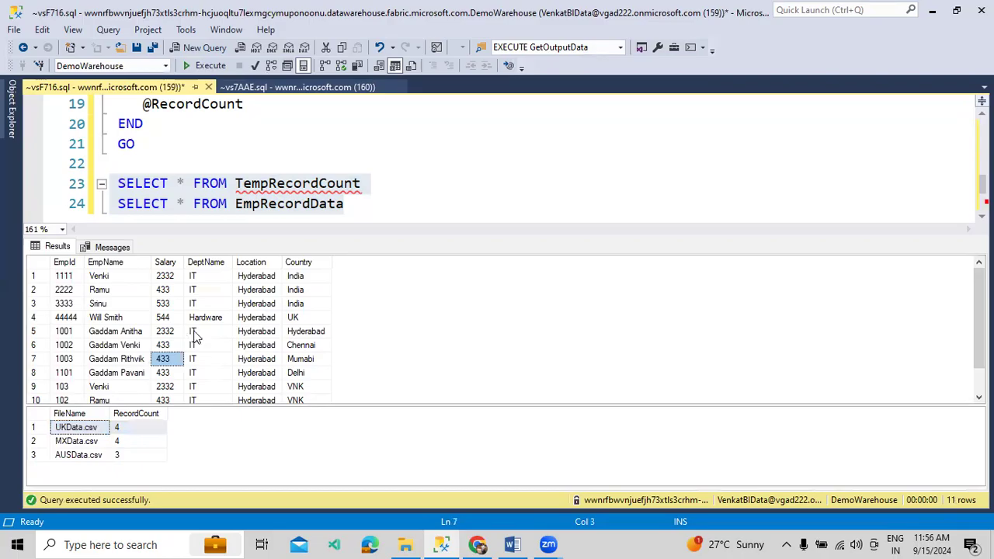
scroll(194, 335, "down", 1)
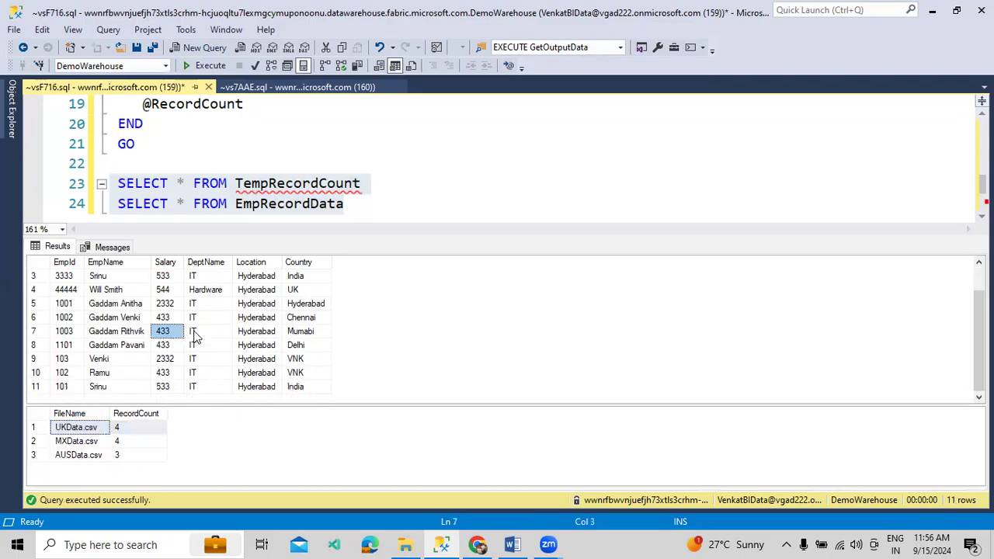
left_click(120, 455)
left_click(155, 358)
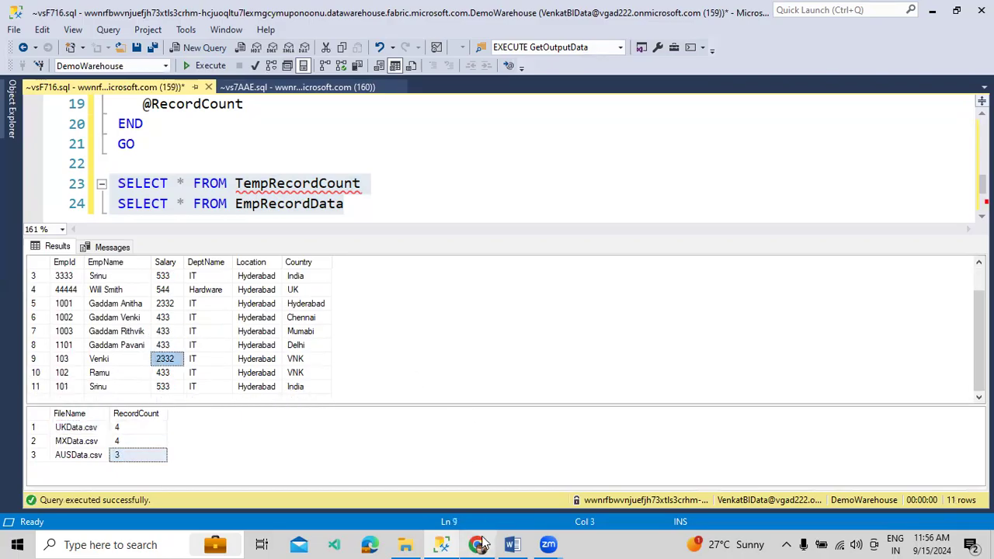
left_click(479, 544)
Delete the two rowsCopied lines from the Word follow-up notes
left_click(512, 544)
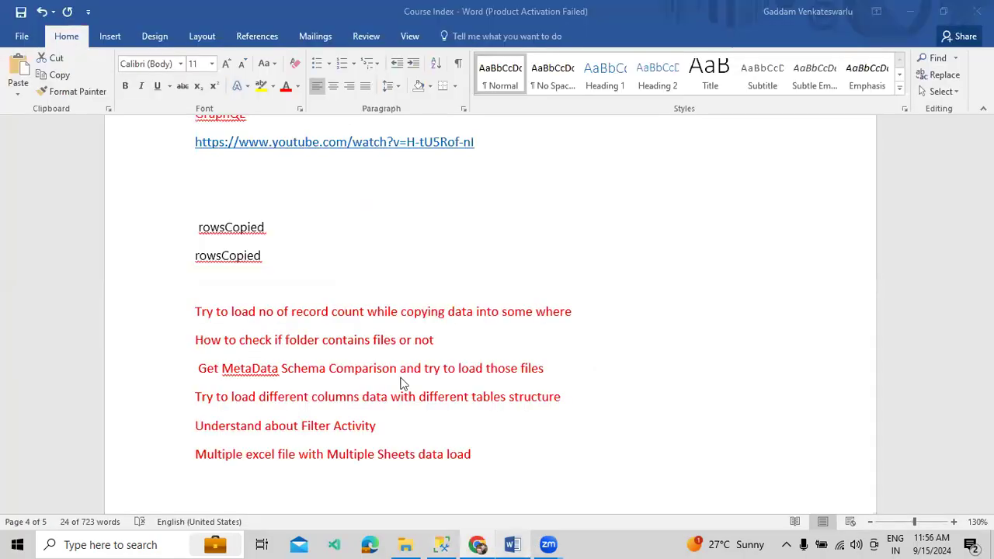
left_click_drag(311, 262, 233, 229)
key("Delete")
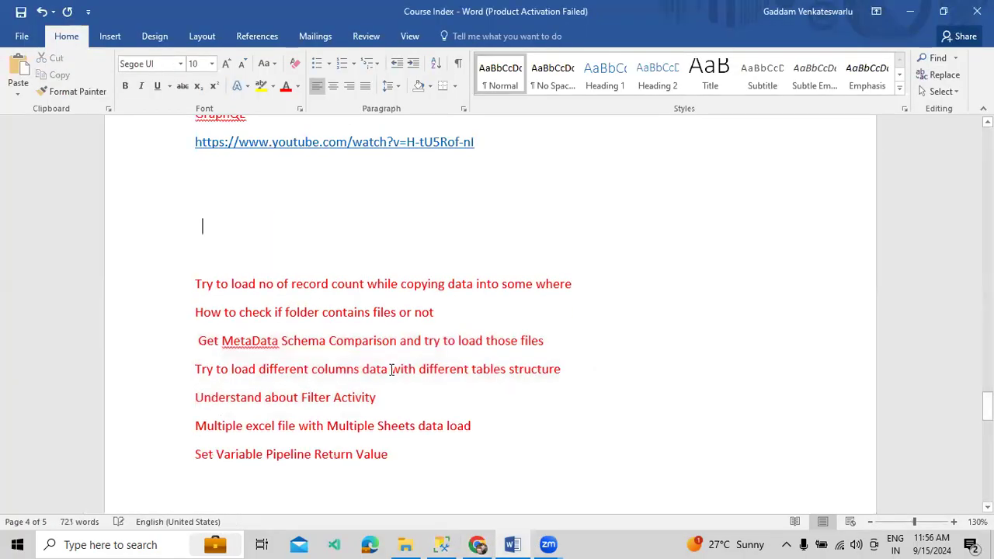
Remove the 'Try to load no of record count' item and save the Course Index document
left_click_drag(577, 284, 581, 270)
key("Delete")
key("ctrl+s")
left_click(476, 544)
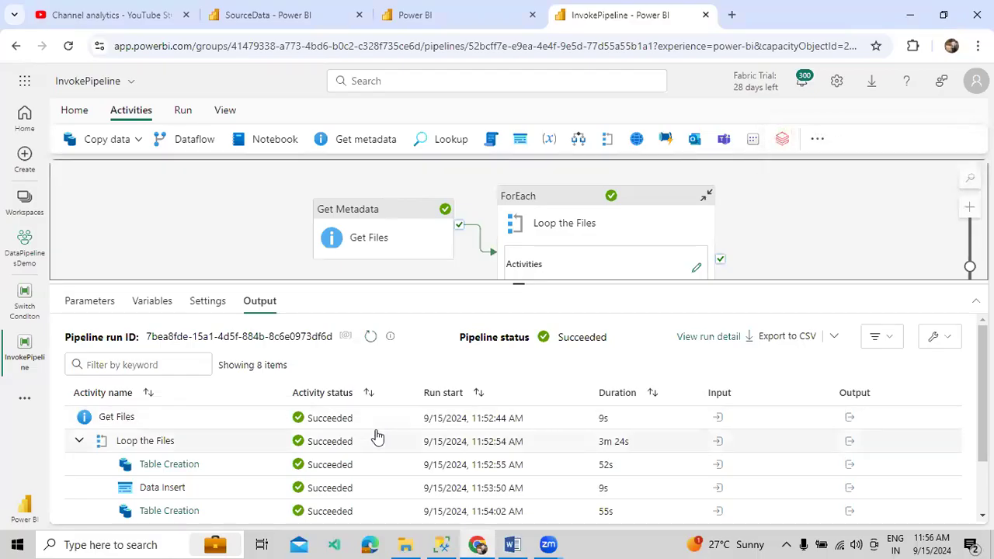
Scroll through the eight activity runs in the Output panel, resizing it against the pipeline canvas
scroll(373, 435, "down", 2)
scroll(327, 393, "up", 2)
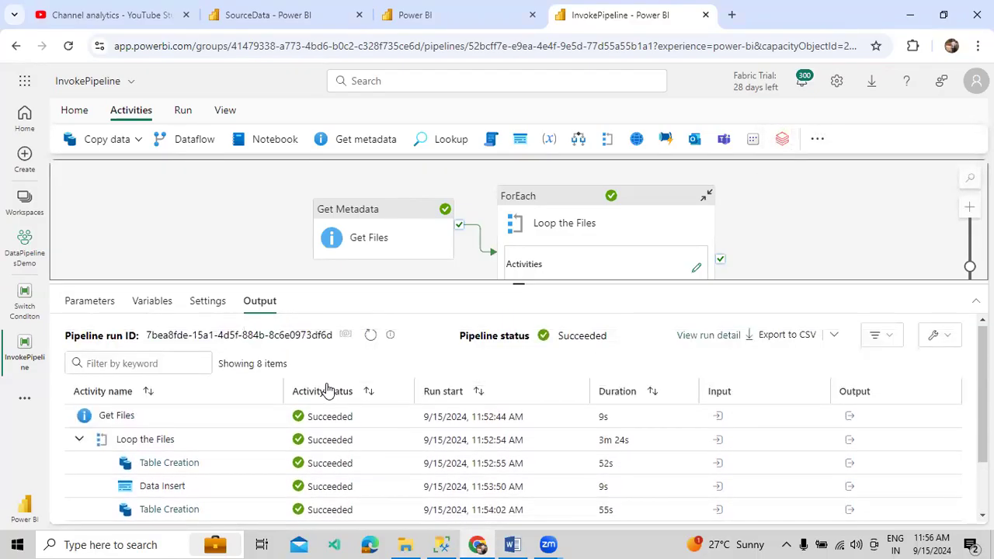
left_click_drag(390, 284, 393, 258)
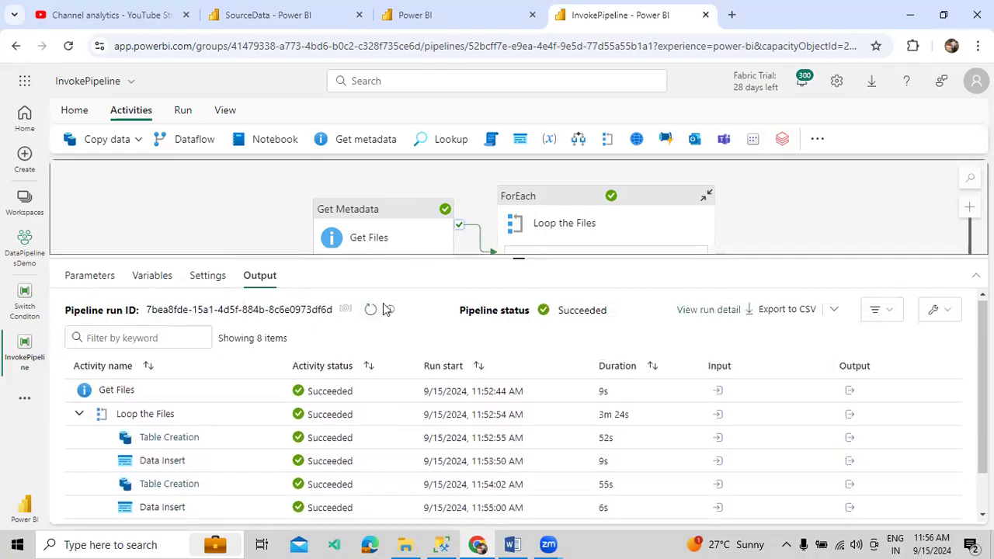
scroll(403, 361, "down", 2)
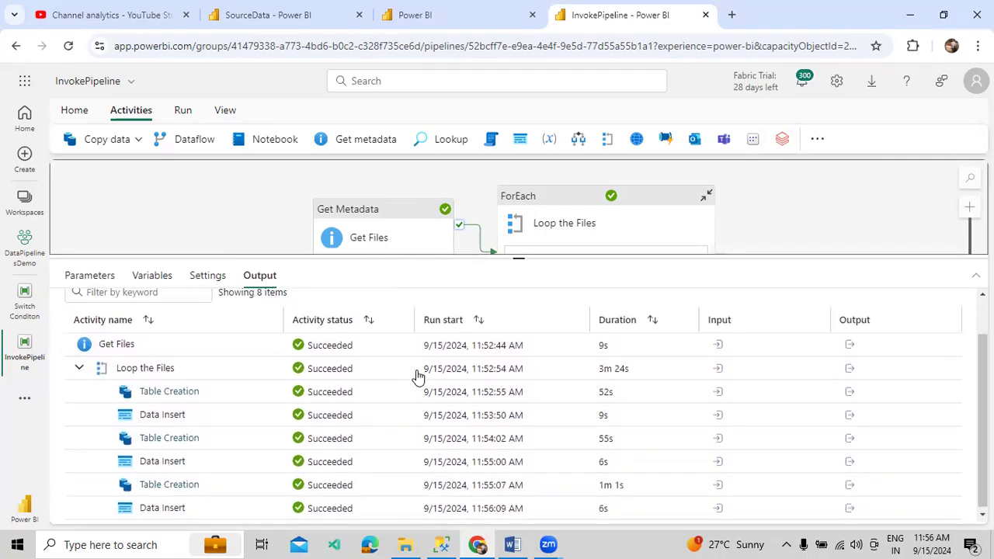
scroll(445, 439, "up", 1)
scroll(445, 439, "up", 1)
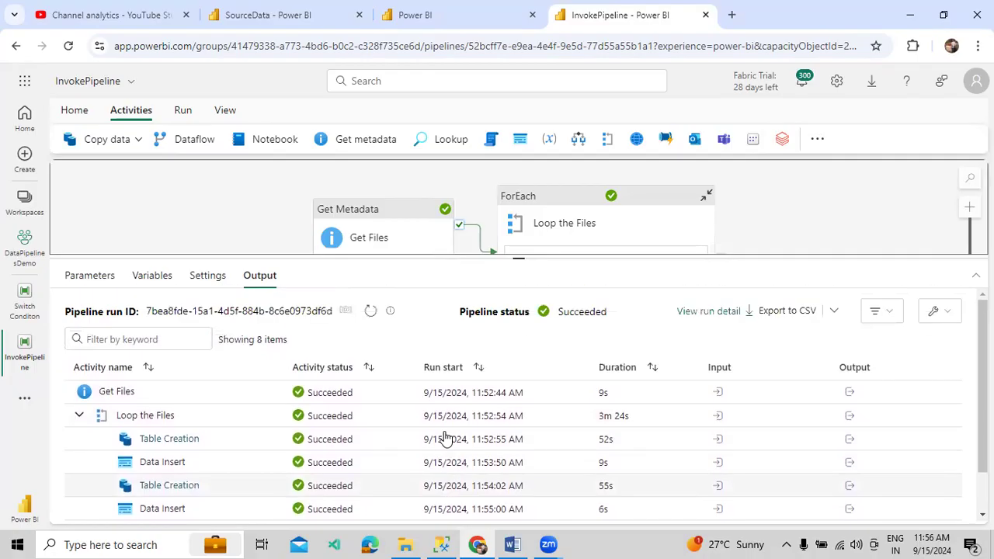
scroll(445, 438, "down", 2)
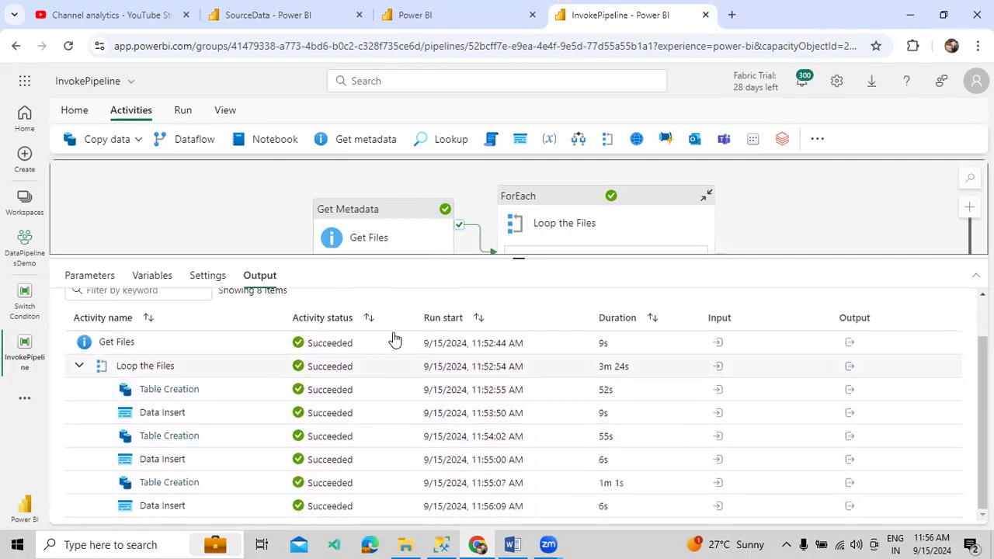
left_click_drag(357, 257, 360, 313)
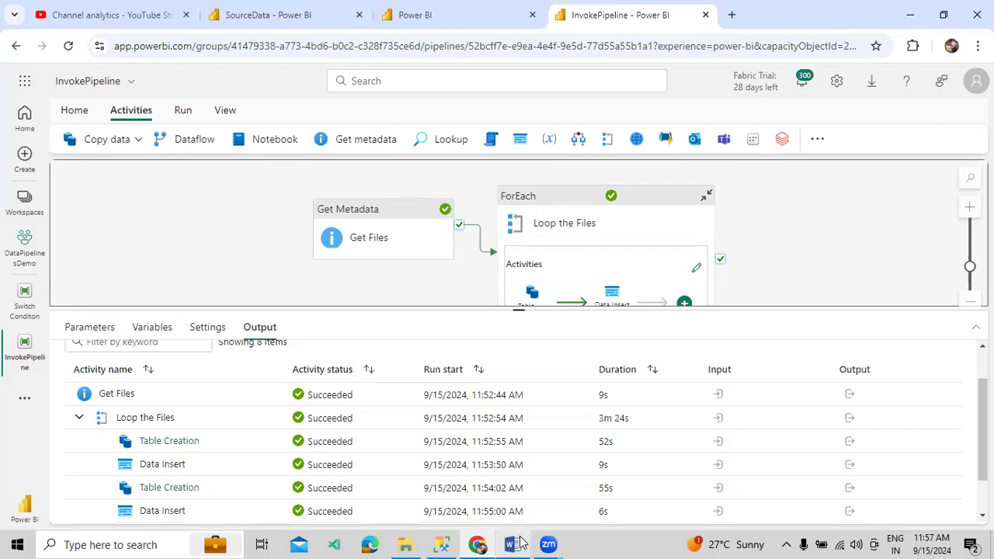
Back in the Word notes, look over the Get MetaData Schema Comparison topic
key("alt+Tab")
left_click_drag(190, 312, 545, 327)
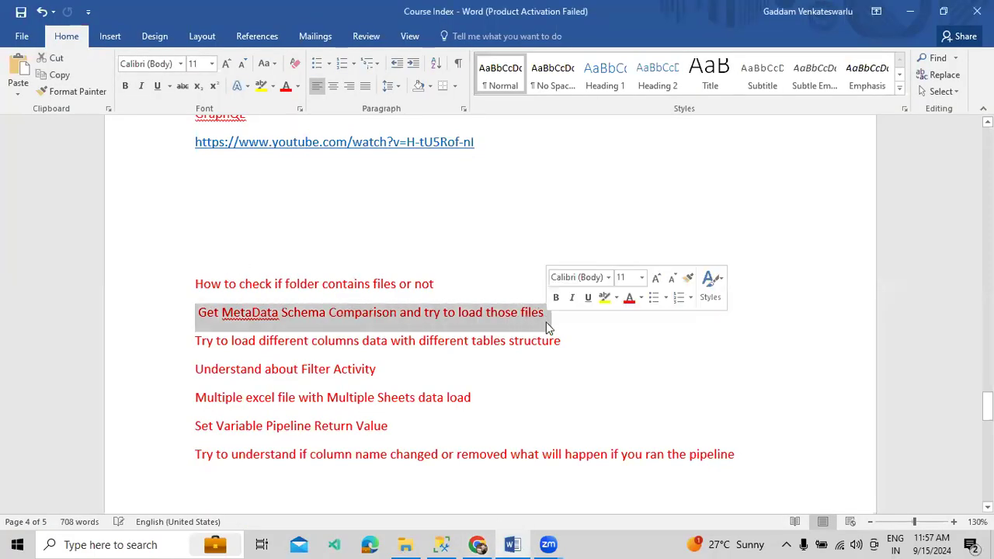
left_click(485, 355)
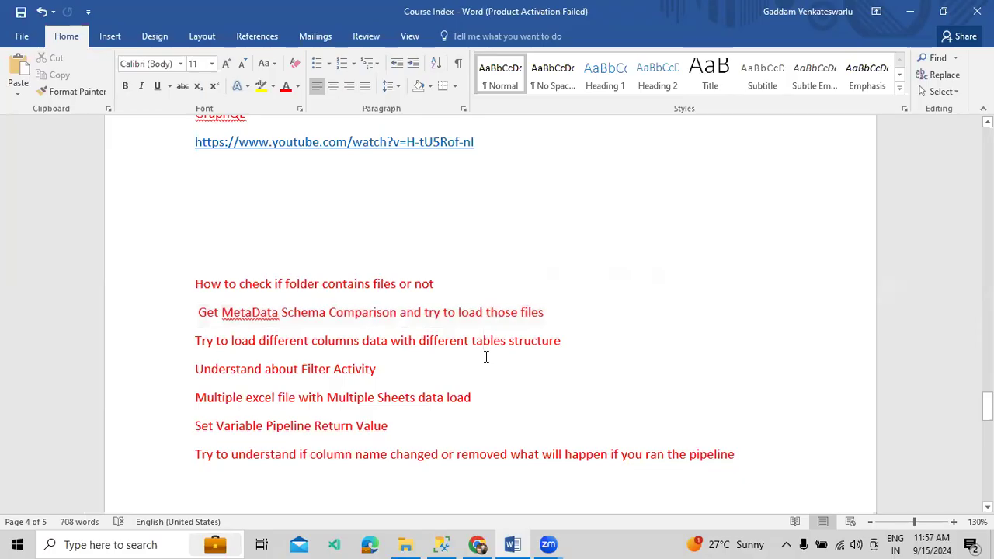